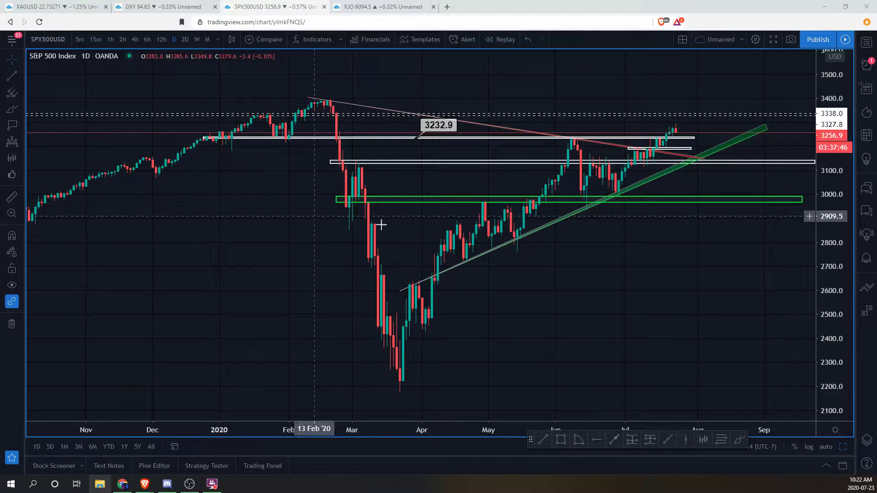
# - Examine the daily S&P 500 price action from April to July 2020 around the marked zones and trendlines
pyautogui.moveTo(626, 274); pyautogui.dragTo(620, 291)
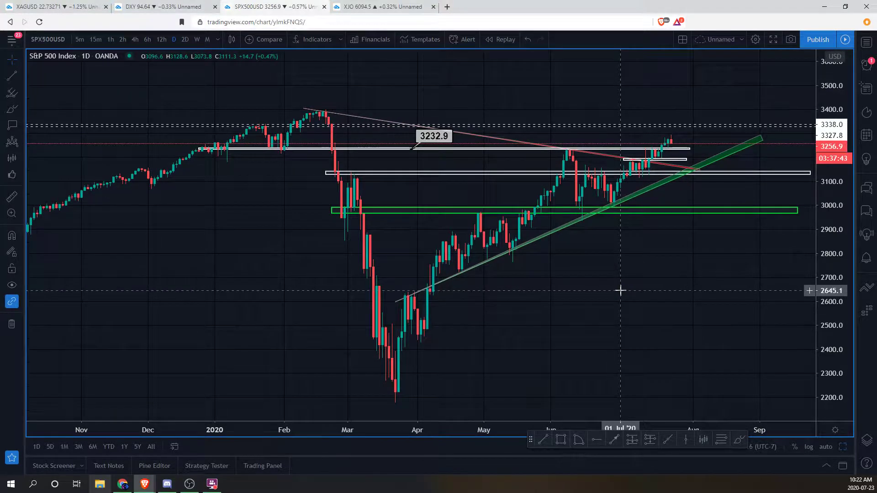
pyautogui.scroll(1, 619, 290)
pyautogui.moveTo(535, 316); pyautogui.dragTo(577, 314)
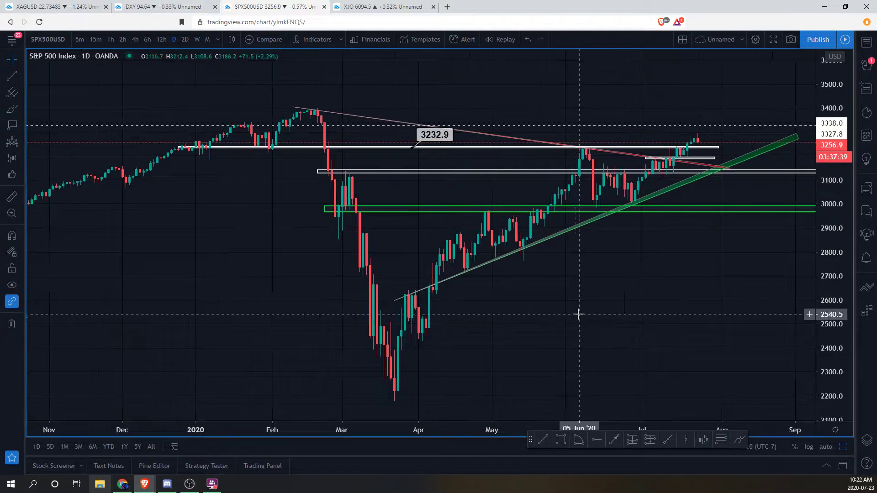
pyautogui.scroll(1, 578, 314)
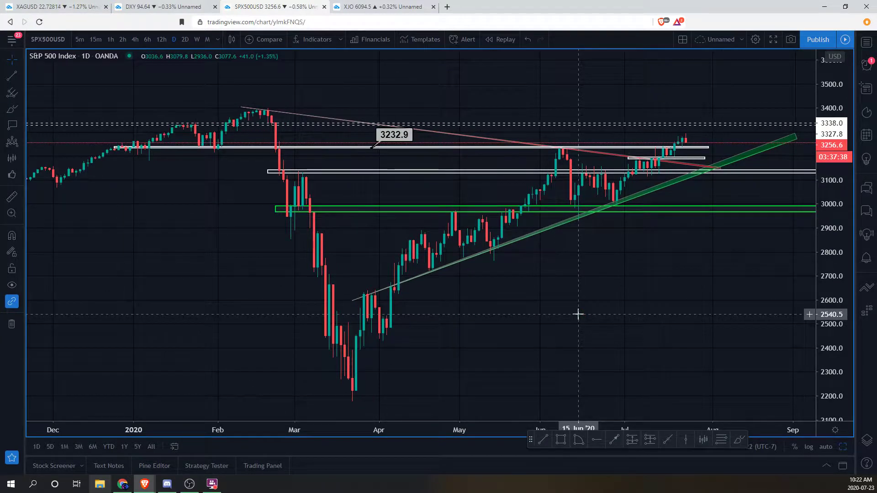
pyautogui.scroll(4, 595, 238)
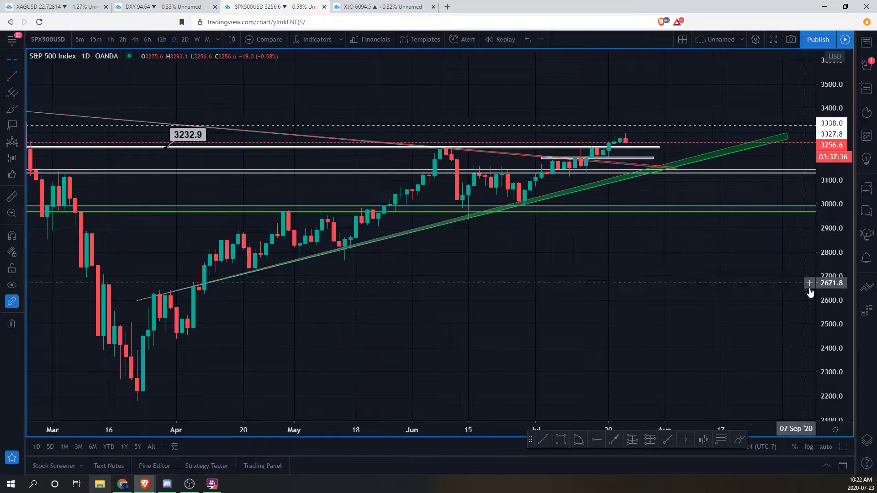
pyautogui.moveTo(832, 292); pyautogui.dragTo(832, 204)
pyautogui.moveTo(601, 280); pyautogui.dragTo(715, 346)
pyautogui.moveTo(832, 342); pyautogui.dragTo(832, 300)
pyautogui.scroll(4, 770, 305)
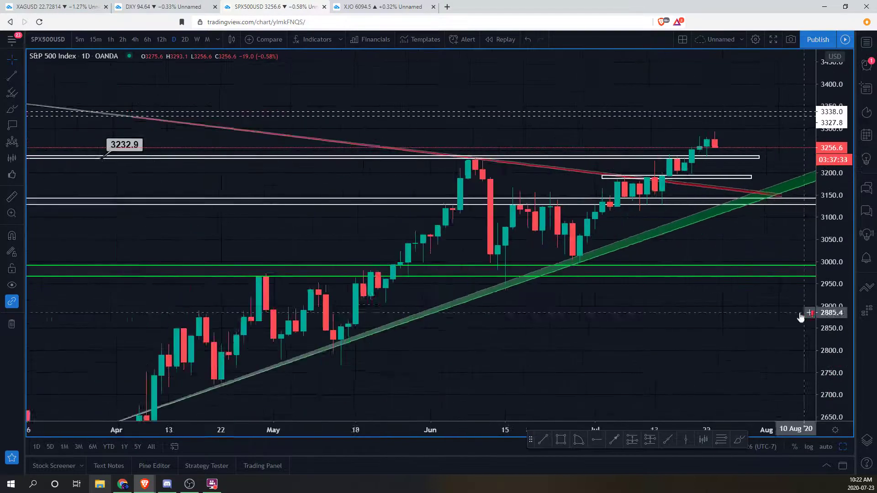
pyautogui.moveTo(726, 229); pyautogui.dragTo(729, 247)
pyautogui.moveTo(824, 266); pyautogui.dragTo(821, 235)
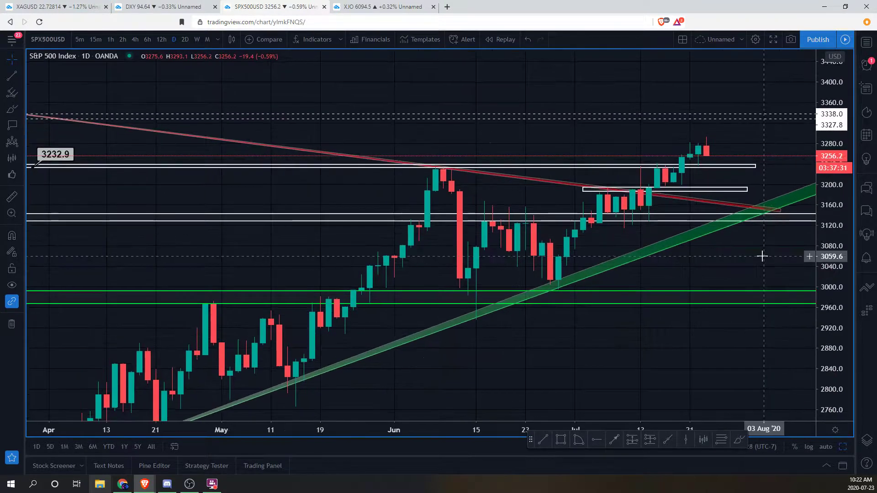
pyautogui.scroll(1, 761, 255)
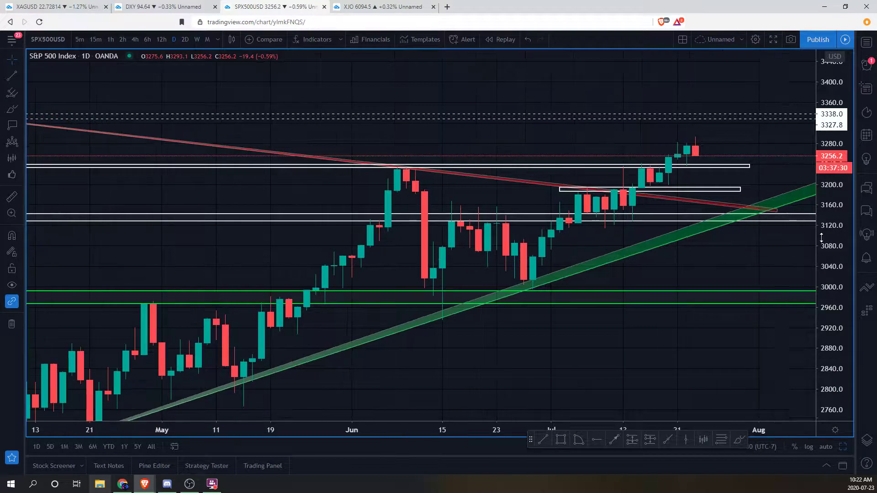
pyautogui.moveTo(821, 237); pyautogui.dragTo(821, 254)
pyautogui.scroll(-1, 768, 258)
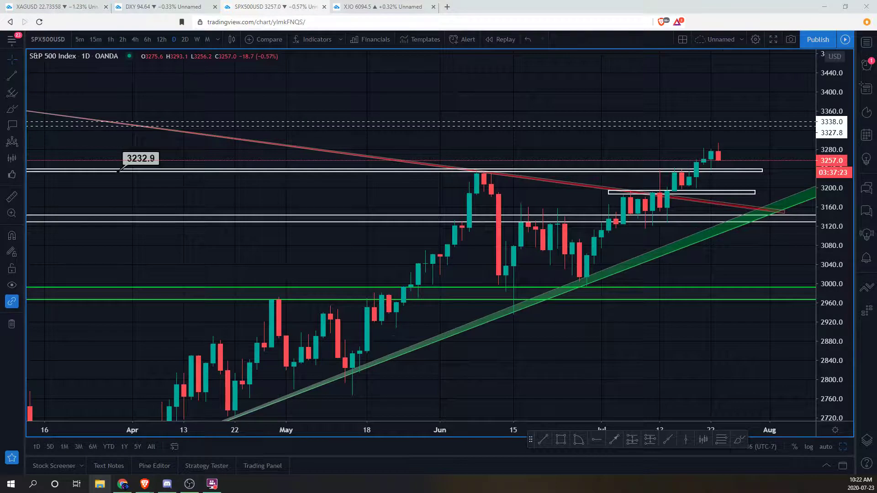
# - Capture the daily chart in Snipping Tool and mark in green pen the June high, the two mid-July peaks and the early-July consolidation
pyautogui.click(187, 265)
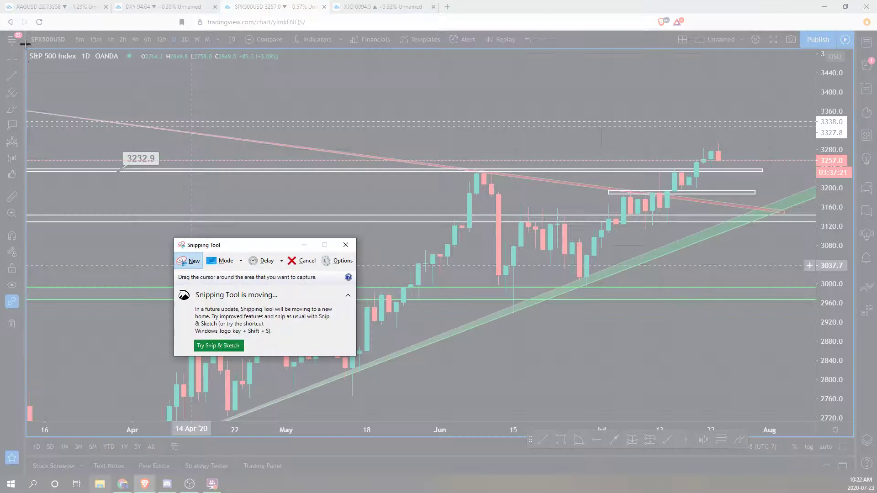
pyautogui.moveTo(25, 45); pyautogui.dragTo(856, 440)
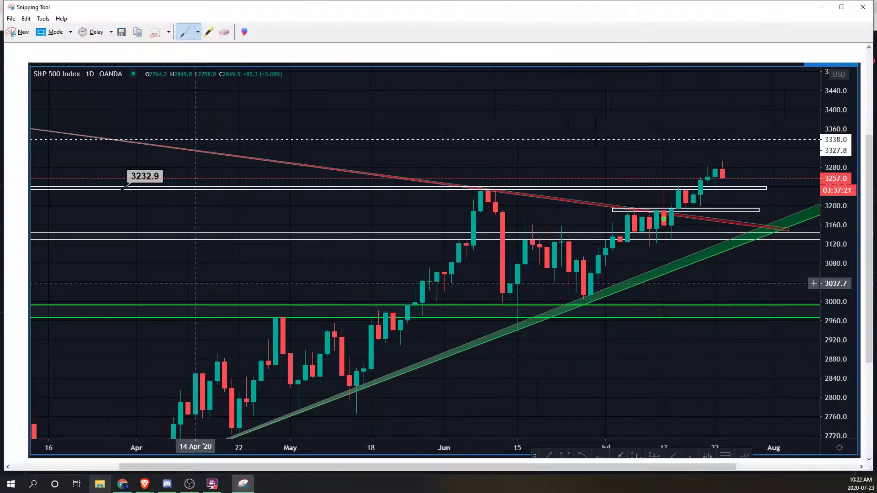
pyautogui.moveTo(476, 178); pyautogui.dragTo(499, 190)
pyautogui.moveTo(493, 176); pyautogui.dragTo(483, 187)
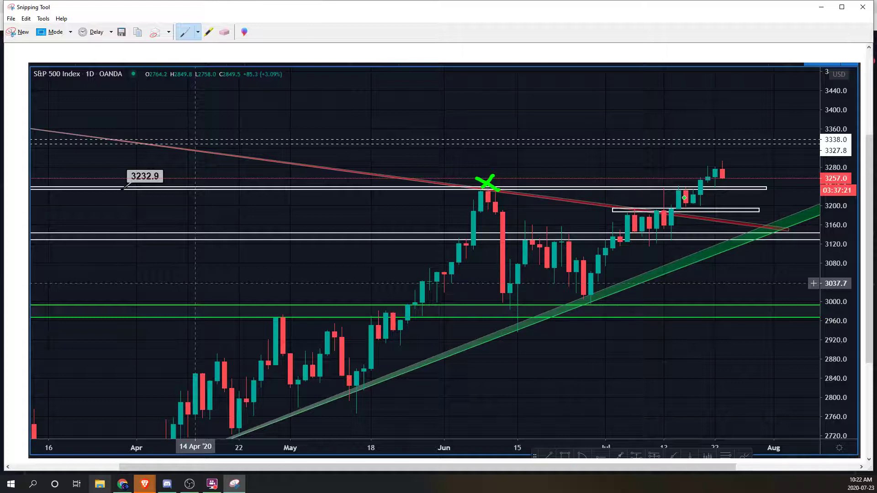
pyautogui.moveTo(657, 183); pyautogui.dragTo(667, 180)
pyautogui.moveTo(614, 210)
pyautogui.mouseDown()
pyautogui.moveTo(678, 210)
pyautogui.moveTo(626, 238)
pyautogui.moveTo(621, 215)
pyautogui.mouseUp()
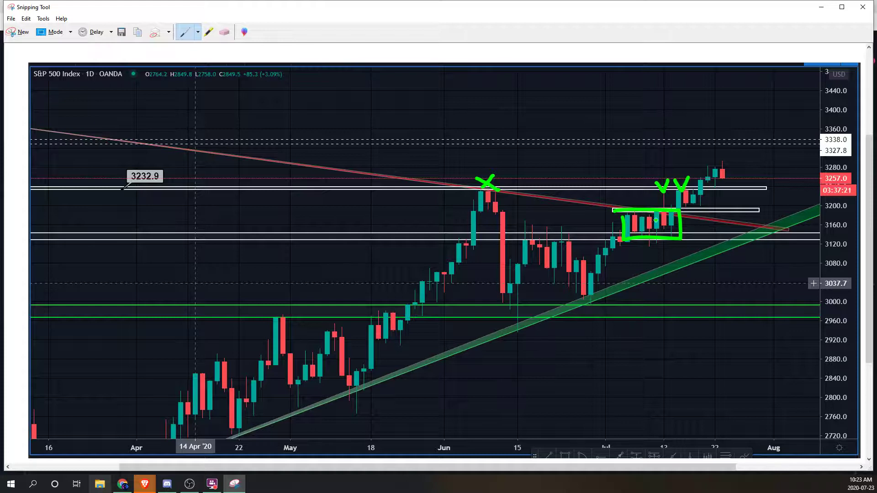
# - Erase the pen marks, then cross the June high and underline the July breakout along the 3232.9 zone
pyautogui.moveTo(640, 222)
pyautogui.mouseDown()
pyautogui.moveTo(637, 194)
pyautogui.moveTo(655, 187)
pyautogui.moveTo(711, 204)
pyautogui.moveTo(645, 194)
pyautogui.moveTo(642, 215)
pyautogui.moveTo(614, 218)
pyautogui.moveTo(458, 179)
pyautogui.moveTo(488, 193)
pyautogui.mouseUp()
pyautogui.click(227, 32)
pyautogui.click(184, 32)
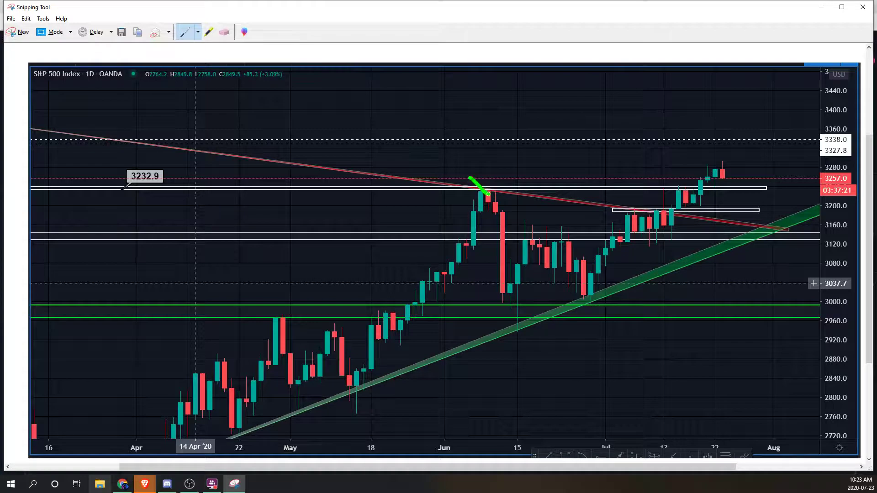
pyautogui.moveTo(668, 185); pyautogui.dragTo(752, 180)
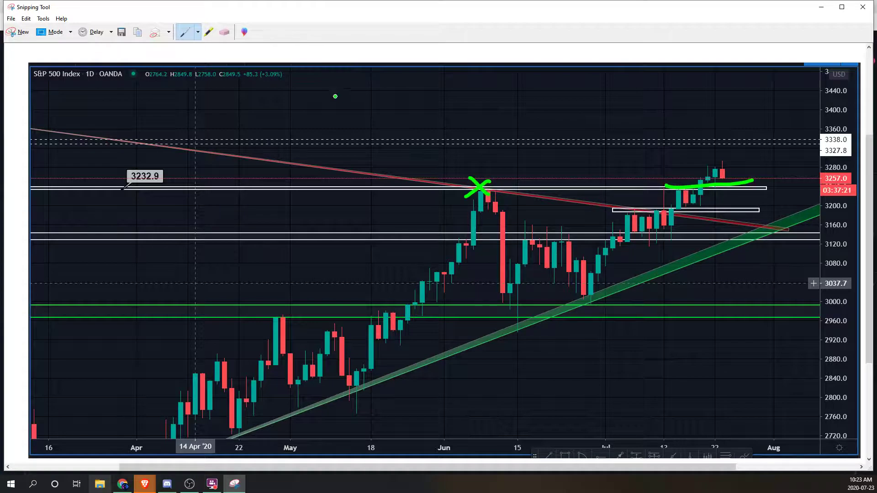
# - Erase the cross and the underline from the snip and return to the TradingView chart
pyautogui.click(228, 32)
pyautogui.moveTo(693, 163); pyautogui.dragTo(692, 206)
pyautogui.moveTo(497, 192); pyautogui.dragTo(450, 176)
pyautogui.click(184, 32)
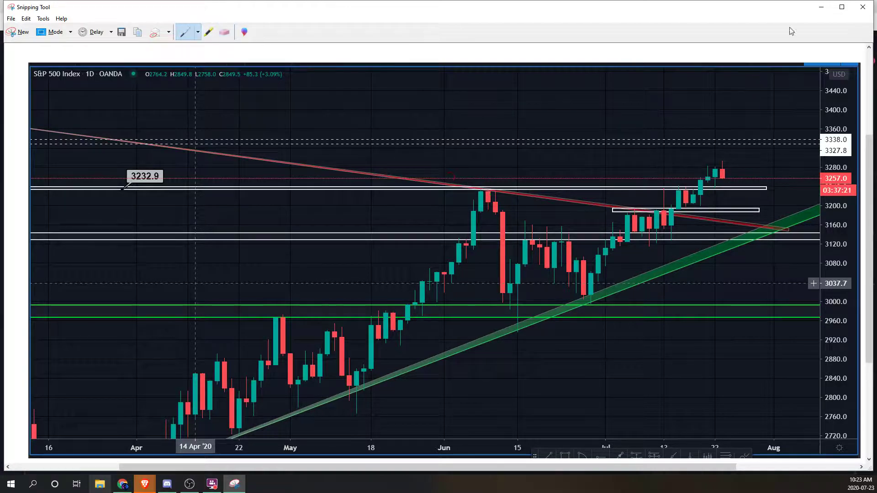
pyautogui.click(820, 7)
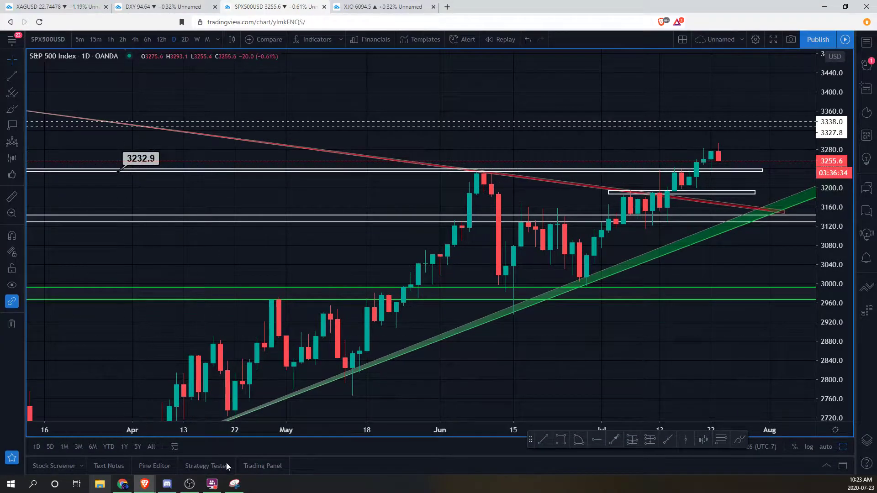
# - Reopen the Snipping Tool capture and mark the peaks at the 3232.9 zone, with arrows for the breakout and the pullback
pyautogui.click(234, 484)
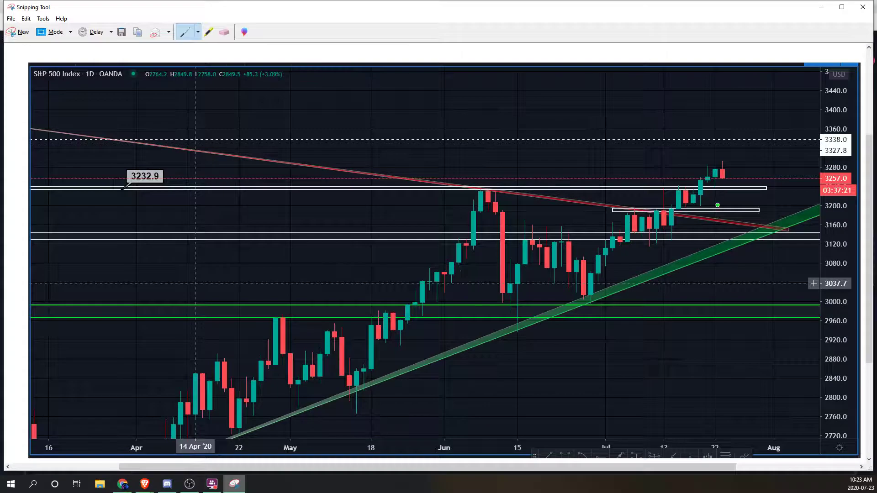
pyautogui.moveTo(714, 234); pyautogui.dragTo(716, 201)
pyautogui.moveTo(672, 178); pyautogui.dragTo(684, 171)
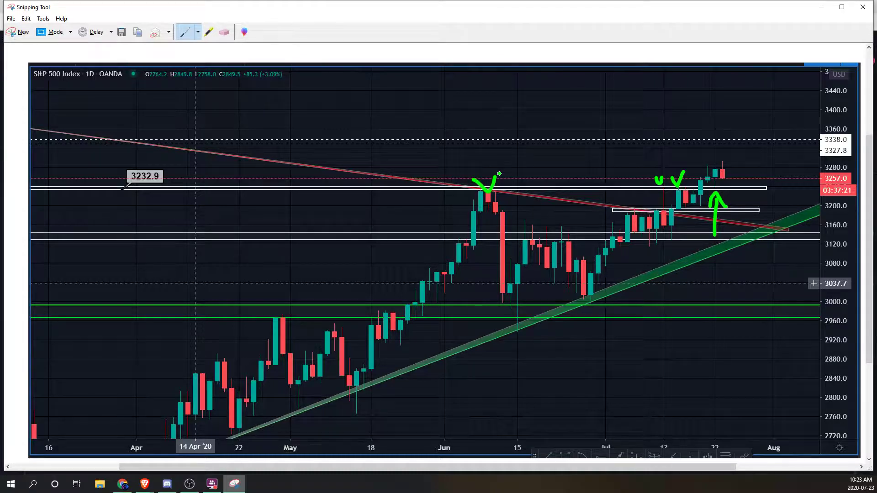
pyautogui.moveTo(729, 153)
pyautogui.mouseDown()
pyautogui.moveTo(737, 170)
pyautogui.moveTo(746, 161)
pyautogui.moveTo(738, 179)
pyautogui.mouseUp()
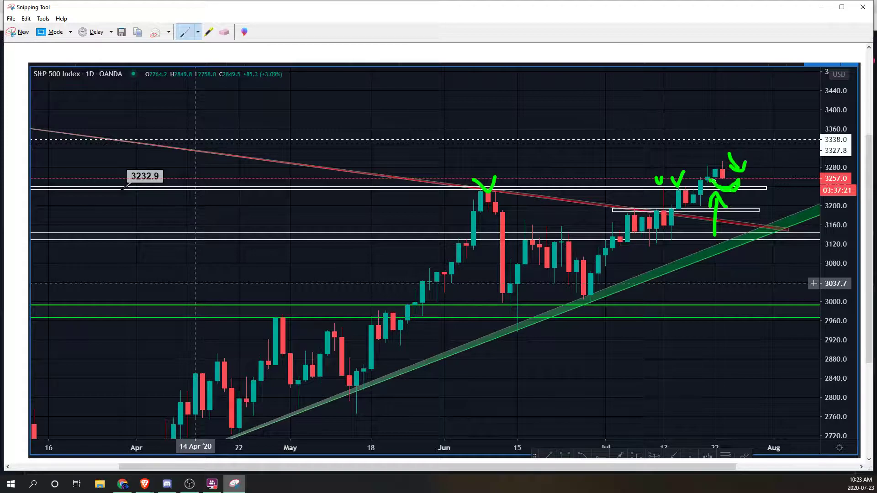
# - Erase all check marks and arrows from the snip and switch back to the TradingView chart
pyautogui.click(223, 35)
pyautogui.moveTo(494, 189)
pyautogui.mouseDown()
pyautogui.moveTo(467, 188)
pyautogui.moveTo(679, 179)
pyautogui.moveTo(744, 163)
pyautogui.moveTo(708, 227)
pyautogui.moveTo(664, 186)
pyautogui.mouseUp()
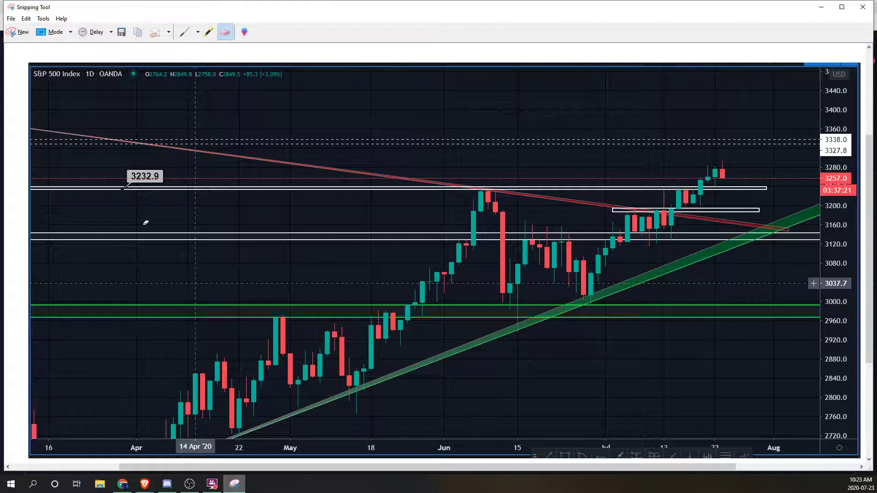
pyautogui.click(820, 8)
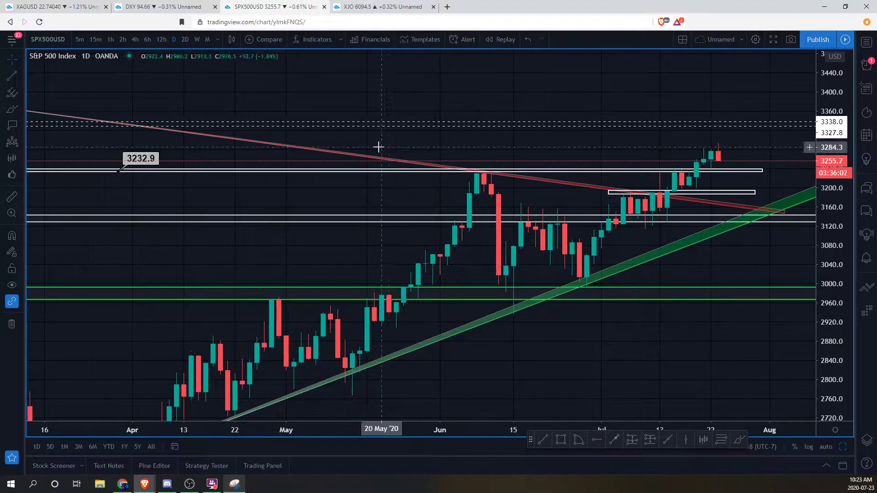
# - Switch the S&P 500 chart to the 4-hour timeframe and frame the July price action around the white zones
pyautogui.moveTo(829, 294); pyautogui.dragTo(820, 217)
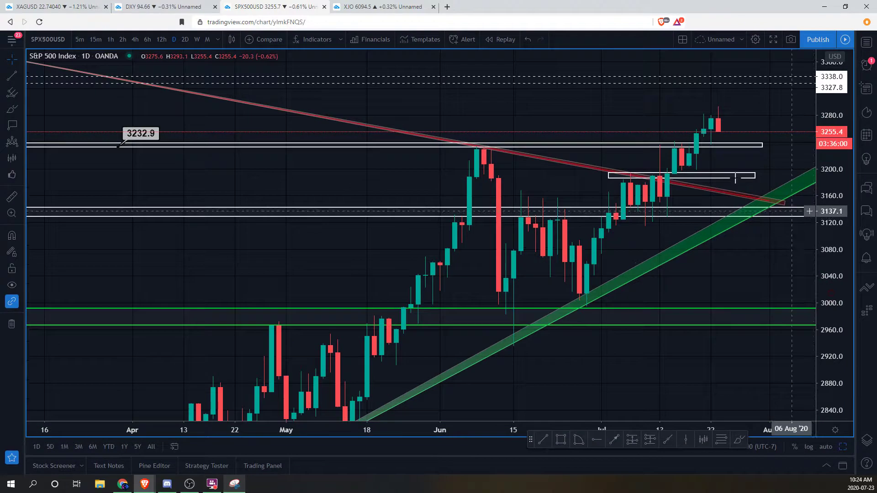
pyautogui.moveTo(733, 176); pyautogui.dragTo(741, 201)
pyautogui.click(135, 40)
pyautogui.moveTo(832, 332); pyautogui.dragTo(824, 206)
pyautogui.moveTo(695, 152); pyautogui.dragTo(633, 223)
pyautogui.scroll(-4, 634, 224)
pyautogui.scroll(4, 526, 192)
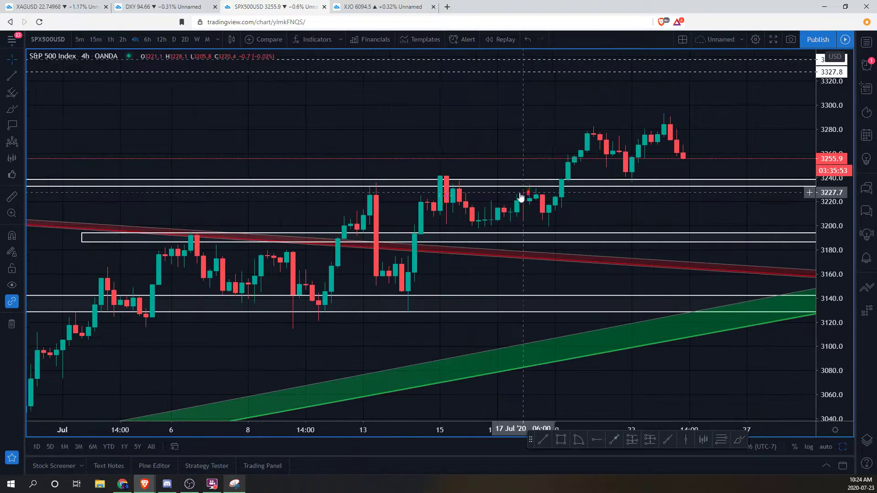
pyautogui.moveTo(593, 198); pyautogui.dragTo(552, 222)
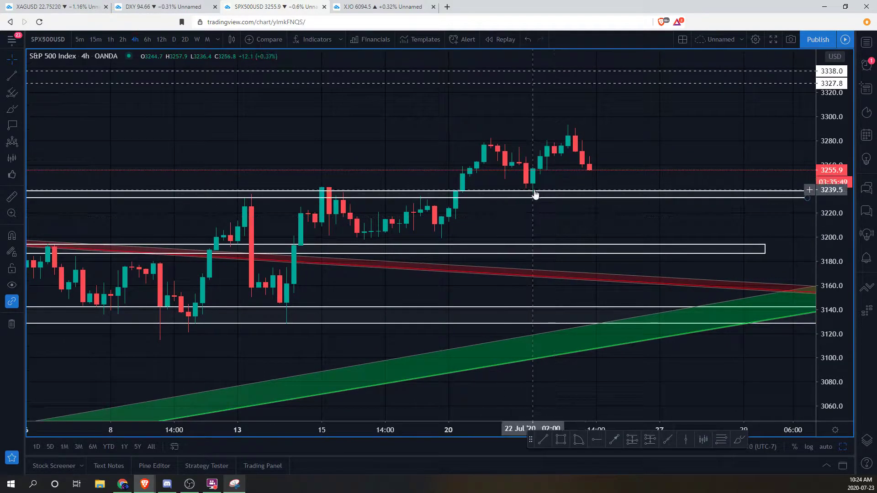
pyautogui.scroll(-1, 534, 201)
pyautogui.moveTo(832, 200); pyautogui.dragTo(831, 259)
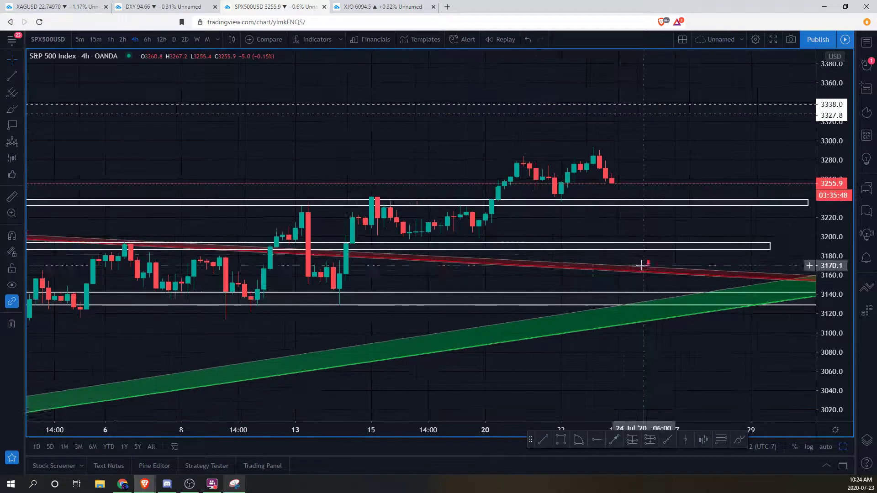
pyautogui.scroll(-1, 628, 249)
pyautogui.moveTo(588, 228); pyautogui.dragTo(599, 223)
# - Try to sketch freehand brush strokes below the mid-July candles on the 4-hour chart
pyautogui.click(14, 110)
pyautogui.moveTo(471, 221)
pyautogui.mouseDown()
pyautogui.moveTo(437, 218)
pyautogui.moveTo(540, 225)
pyautogui.moveTo(525, 218)
pyautogui.mouseUp()
pyautogui.hotkey('ctrl', 'z')
pyautogui.hotkey('ctrl', 'z')
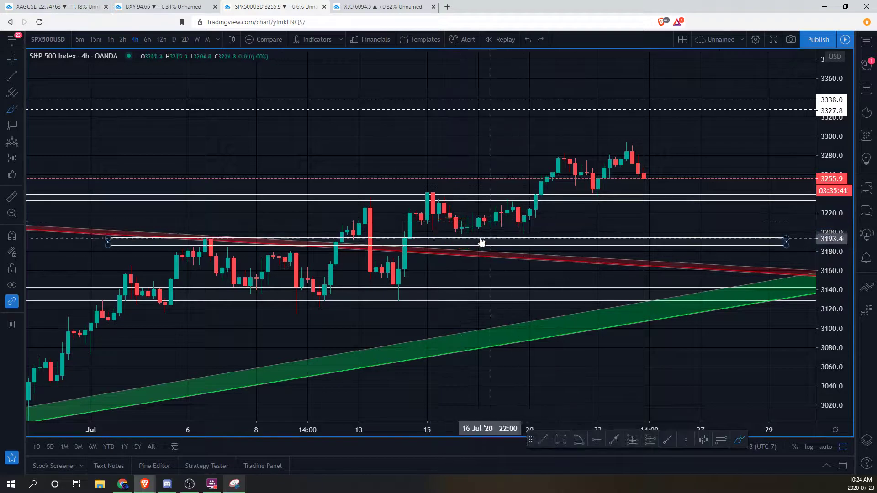
pyautogui.moveTo(597, 218); pyautogui.dragTo(558, 190)
pyautogui.scroll(-3, 557, 189)
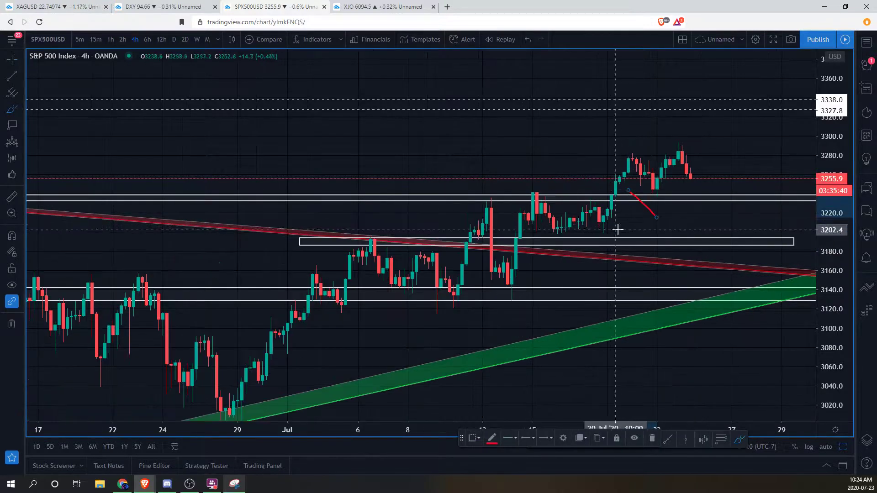
pyautogui.hotkey('ctrl', 'z')
pyautogui.moveTo(650, 221); pyautogui.dragTo(609, 209)
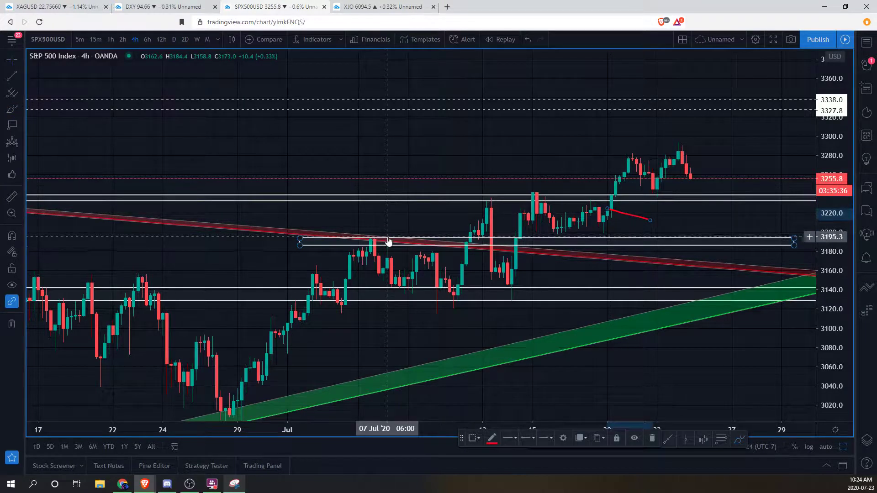
pyautogui.hotkey('ctrl', 'z')
# - Turn on persistent drawing mode and try to copy the candles from 14 July onward as a bars pattern above the price
pyautogui.click(9, 252)
pyautogui.rightClick(283, 143)
pyautogui.click(431, 124)
pyautogui.moveTo(541, 136); pyautogui.dragTo(473, 136)
pyautogui.moveTo(833, 136); pyautogui.dragTo(833, 196)
pyautogui.scroll(-3, 703, 167)
pyautogui.moveTo(701, 169)
pyautogui.mouseDown()
pyautogui.moveTo(720, 149)
pyautogui.moveTo(691, 158)
pyautogui.mouseUp()
pyautogui.click(12, 158)
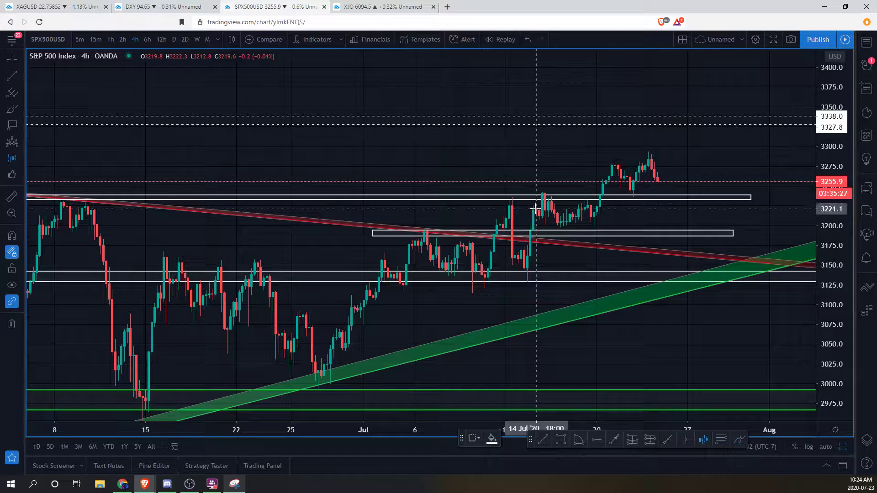
pyautogui.click(536, 226)
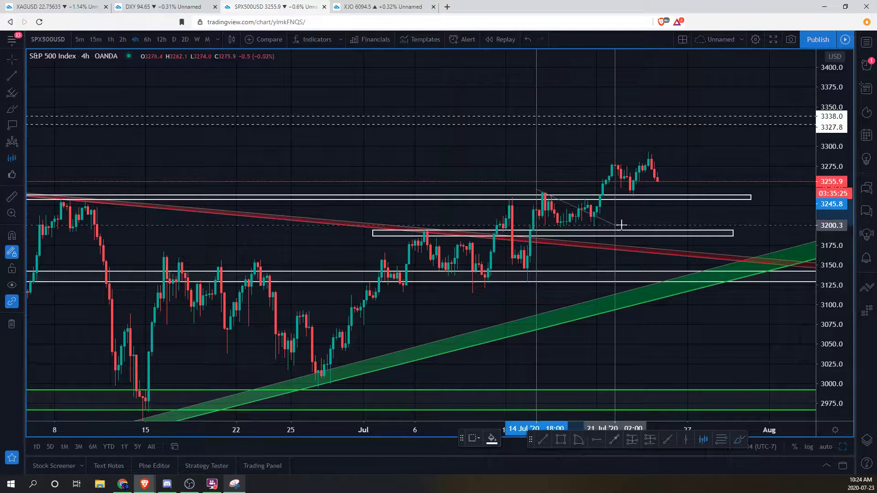
pyautogui.click(630, 225)
pyautogui.click(570, 197)
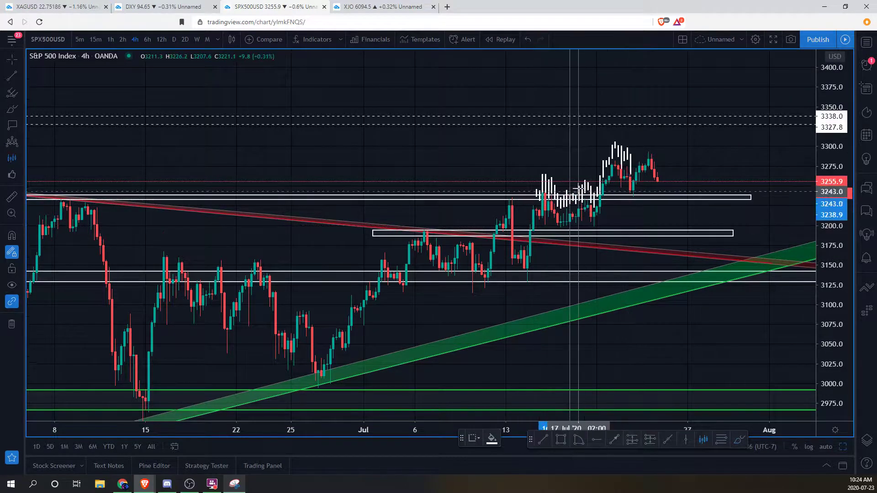
pyautogui.click(580, 189)
# - Turn off persistent drawing mode and delete the bars patterns from the chart
pyautogui.rightClick(493, 190)
pyautogui.click(276, 177)
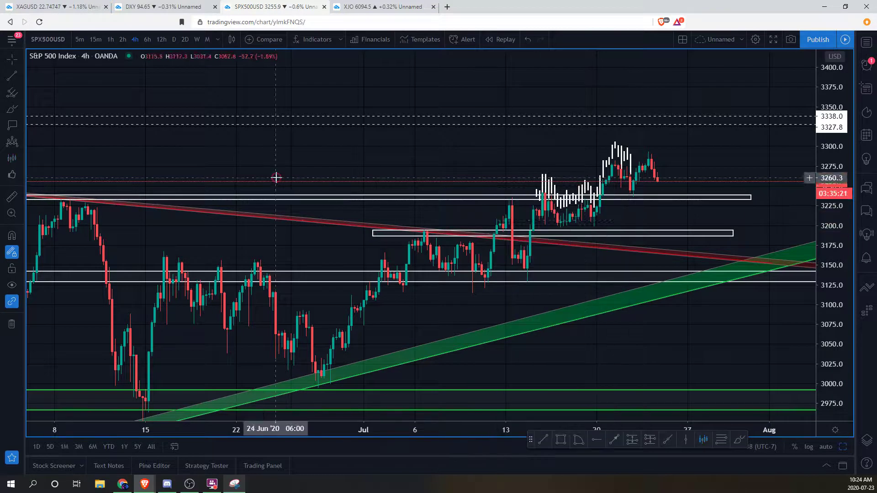
pyautogui.click(17, 255)
pyautogui.moveTo(586, 186); pyautogui.dragTo(654, 172)
pyautogui.press('Delete')
pyautogui.click(581, 201)
pyautogui.press('Delete')
pyautogui.click(12, 158)
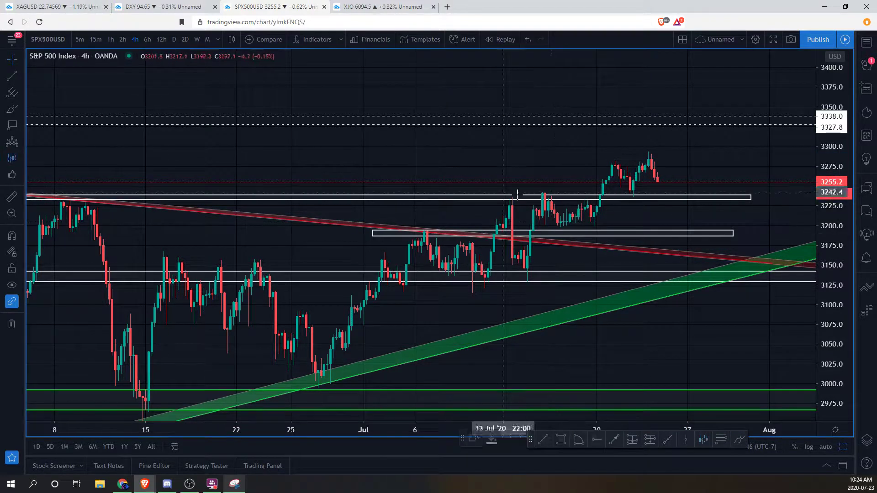
pyautogui.press('Escape')
# - Shift the 4-hour chart back in time and capture it as a new snip in Snipping Tool
pyautogui.moveTo(573, 172); pyautogui.dragTo(528, 172)
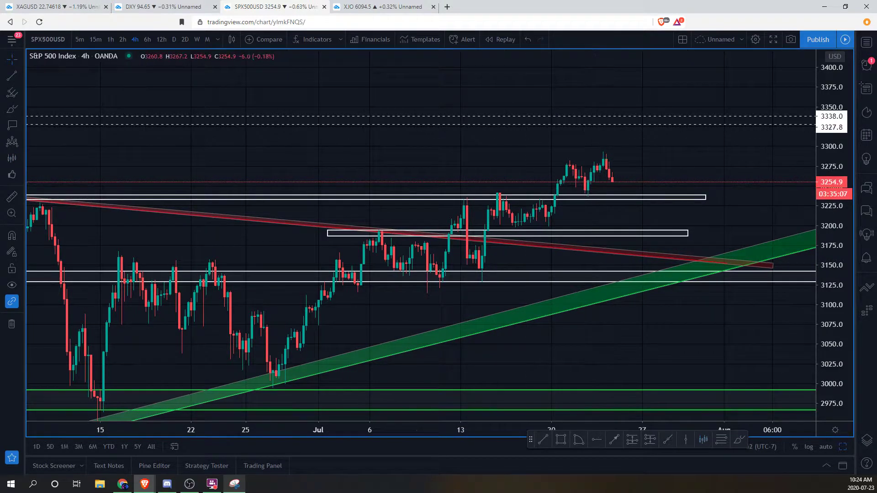
pyautogui.click(234, 484)
pyautogui.click(19, 32)
pyautogui.moveTo(863, 437); pyautogui.dragTo(870, 452)
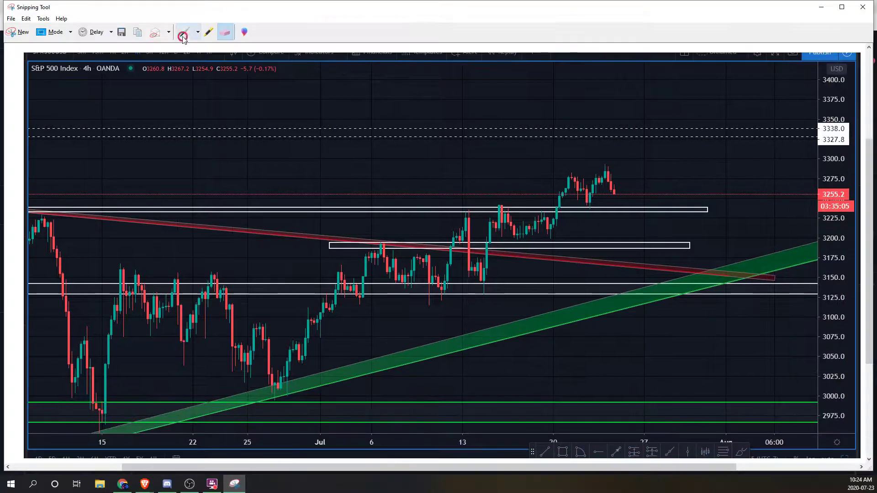
# - Mark the mid-July lows near 3200 on the snip in green pen, with an upward arrow and a handwritten 2 beneath
pyautogui.click(182, 37)
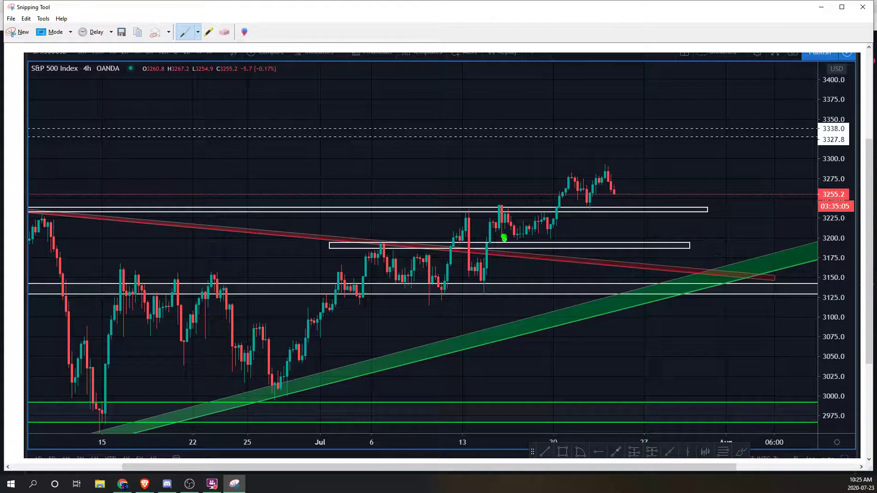
pyautogui.moveTo(518, 237); pyautogui.dragTo(515, 241)
pyautogui.moveTo(558, 283)
pyautogui.mouseDown()
pyautogui.moveTo(555, 258)
pyautogui.moveTo(563, 259)
pyautogui.mouseUp()
pyautogui.moveTo(553, 296); pyautogui.dragTo(568, 304)
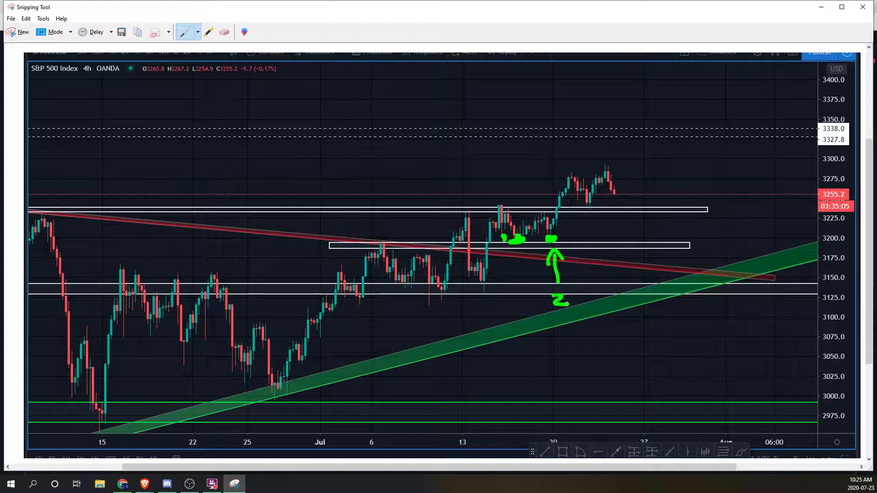
# - Draw the breakout line, the recent-highs line, a bounce path up to the 3327.8–3338.0 lines and direction arrows, then minimize the snip
pyautogui.moveTo(481, 210); pyautogui.dragTo(586, 206)
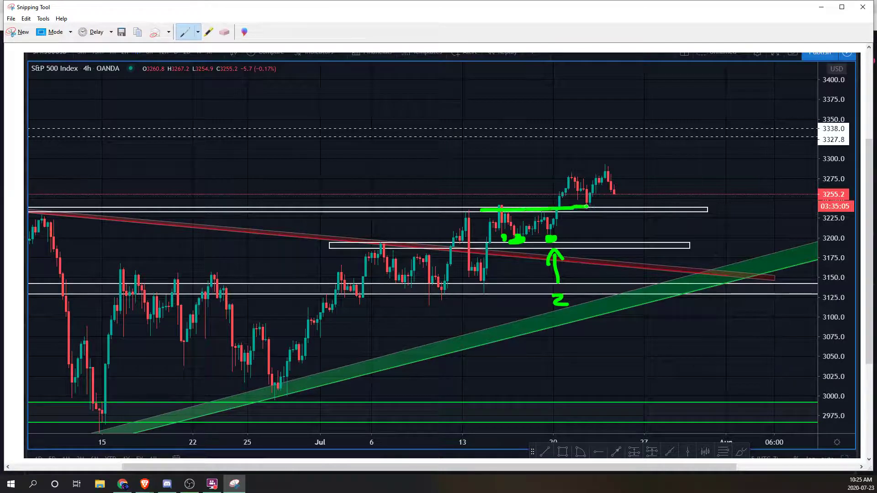
pyautogui.moveTo(524, 199); pyautogui.dragTo(536, 183)
pyautogui.moveTo(505, 188)
pyautogui.mouseDown()
pyautogui.moveTo(536, 177)
pyautogui.moveTo(542, 201)
pyautogui.moveTo(593, 209)
pyautogui.moveTo(630, 202)
pyautogui.mouseUp()
pyautogui.moveTo(552, 171); pyautogui.dragTo(679, 168)
pyautogui.moveTo(625, 208); pyautogui.dragTo(667, 136)
pyautogui.moveTo(763, 133); pyautogui.dragTo(776, 145)
pyautogui.moveTo(715, 149); pyautogui.dragTo(790, 137)
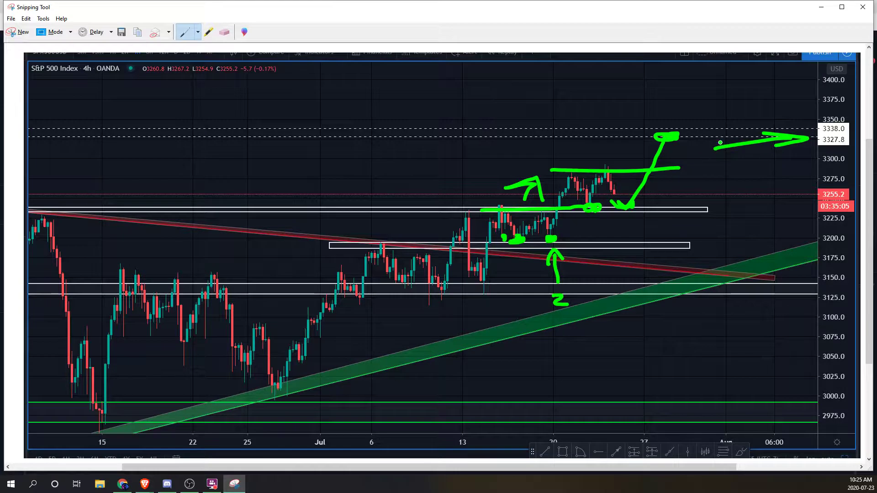
pyautogui.click(820, 7)
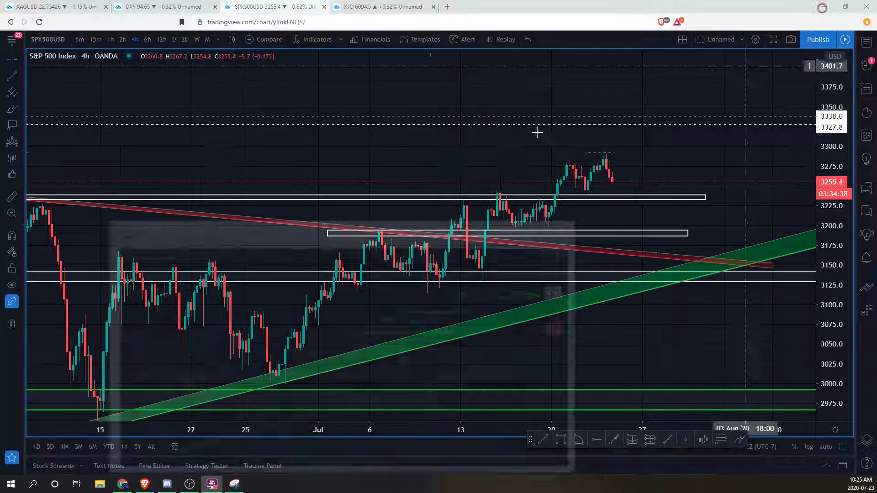
# - Try a freehand brush stroke across the January–February highs on the S&P 500 chart, then undo it and leave the brush
pyautogui.scroll(-5, 424, 164)
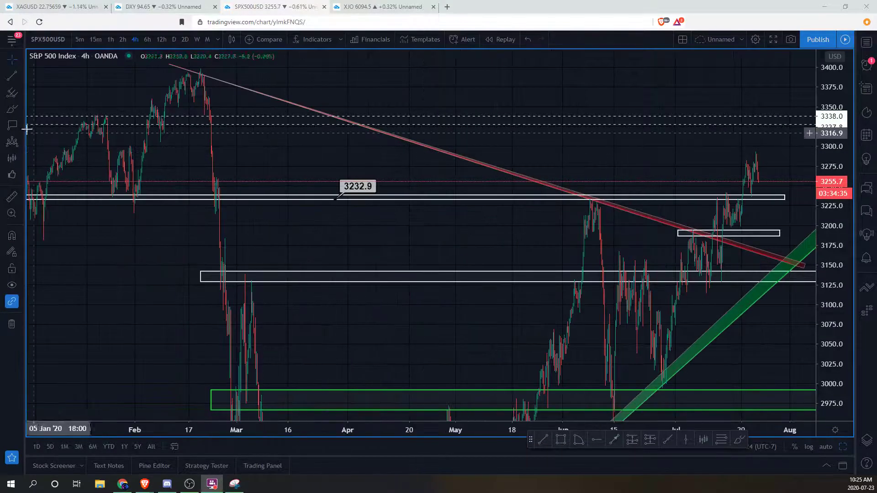
pyautogui.click(12, 109)
pyautogui.moveTo(59, 125)
pyautogui.mouseDown()
pyautogui.moveTo(230, 109)
pyautogui.moveTo(237, 100)
pyautogui.mouseUp()
pyautogui.hotkey('ctrl', 'z')
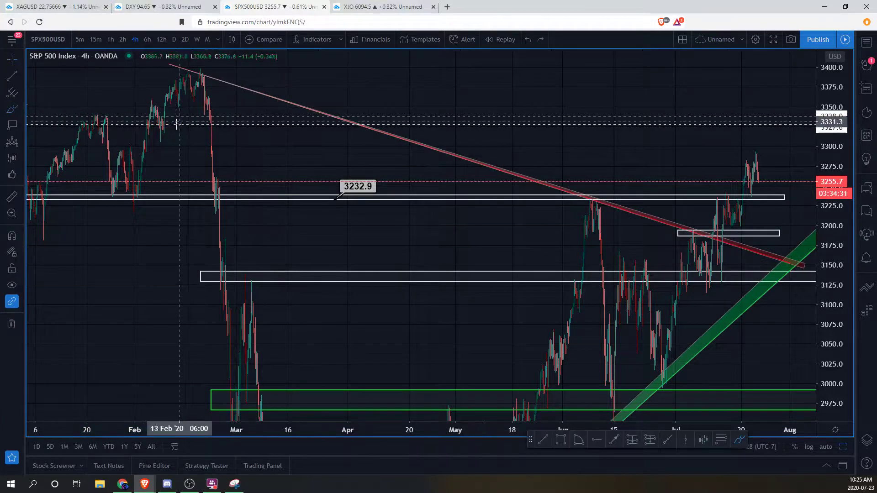
pyautogui.rightClick(464, 78)
pyautogui.click(672, 150)
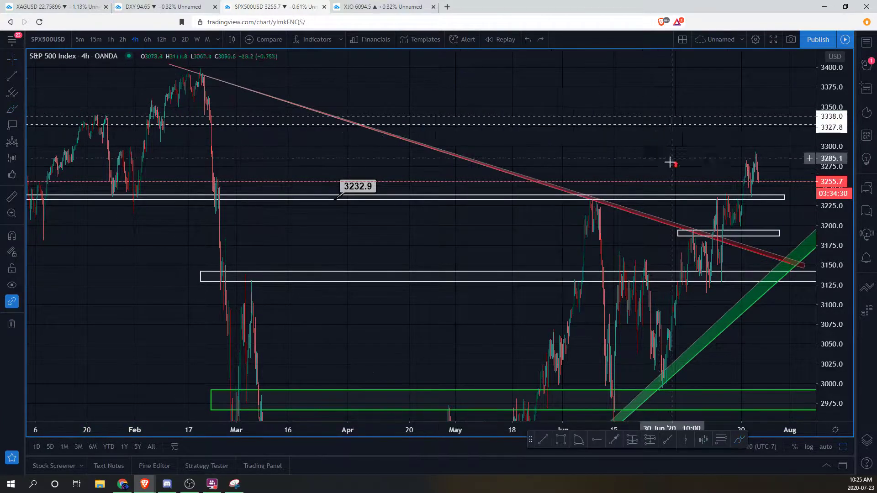
# - Examine the late-July retest of the 3232.9 zone and the dashed 3327.8–3338.0 levels on the S&P 500 4-hour chart
pyautogui.scroll(10, 664, 160)
pyautogui.moveTo(662, 161); pyautogui.dragTo(698, 156)
pyautogui.moveTo(823, 192); pyautogui.dragTo(800, 169)
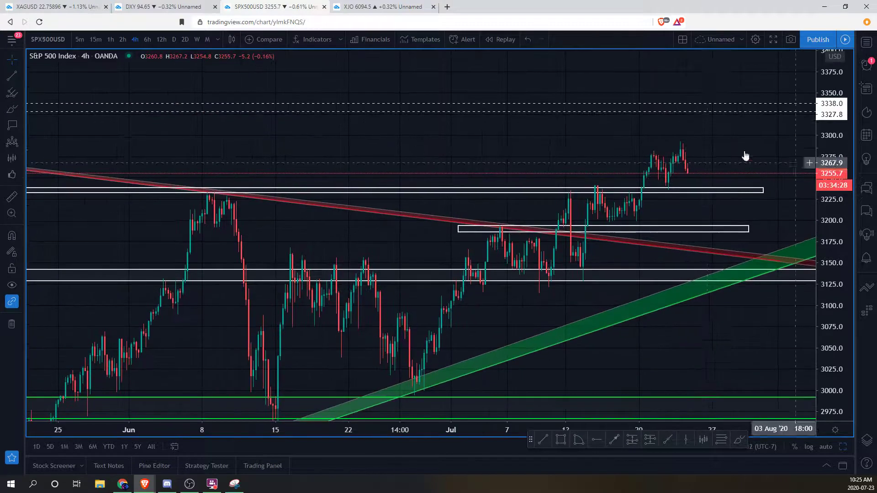
pyautogui.moveTo(670, 143); pyautogui.dragTo(685, 138)
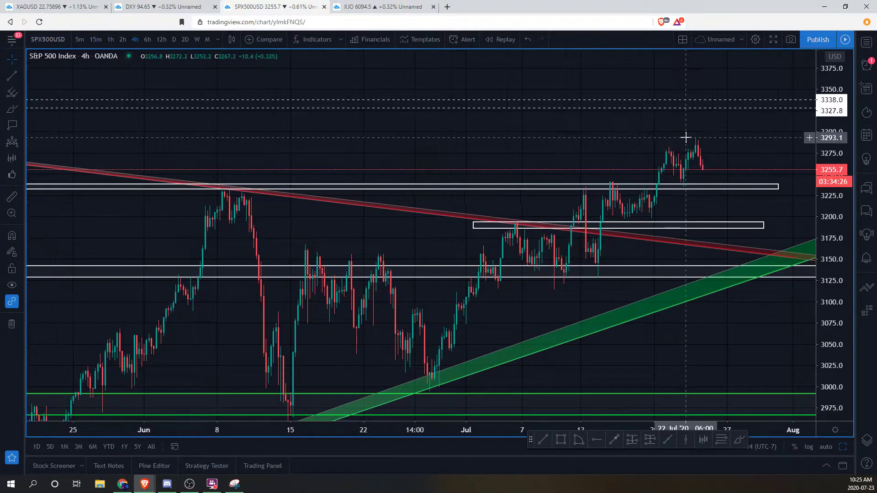
pyautogui.scroll(2, 721, 157)
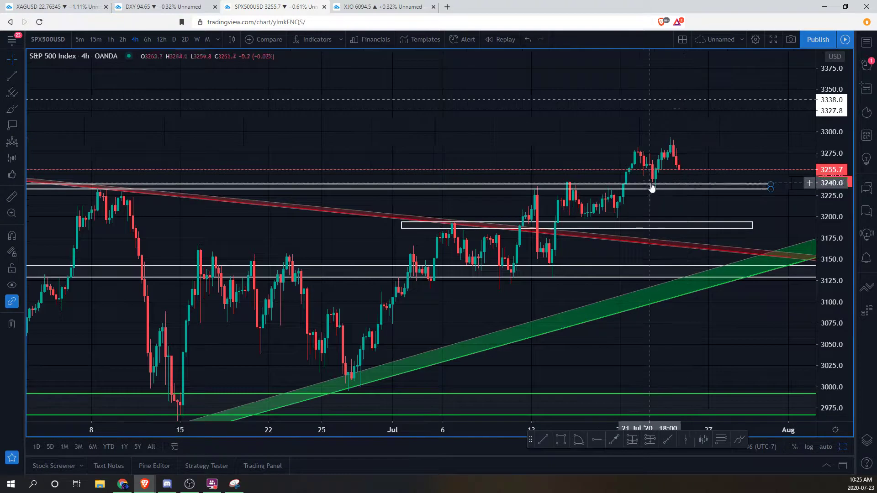
pyautogui.scroll(-2, 663, 187)
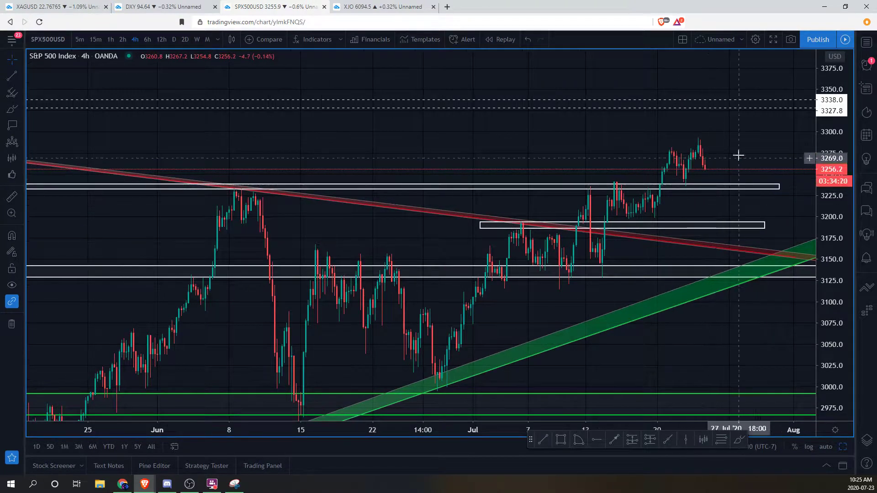
pyautogui.moveTo(846, 139); pyautogui.dragTo(842, 159)
pyautogui.moveTo(759, 157); pyautogui.dragTo(757, 154)
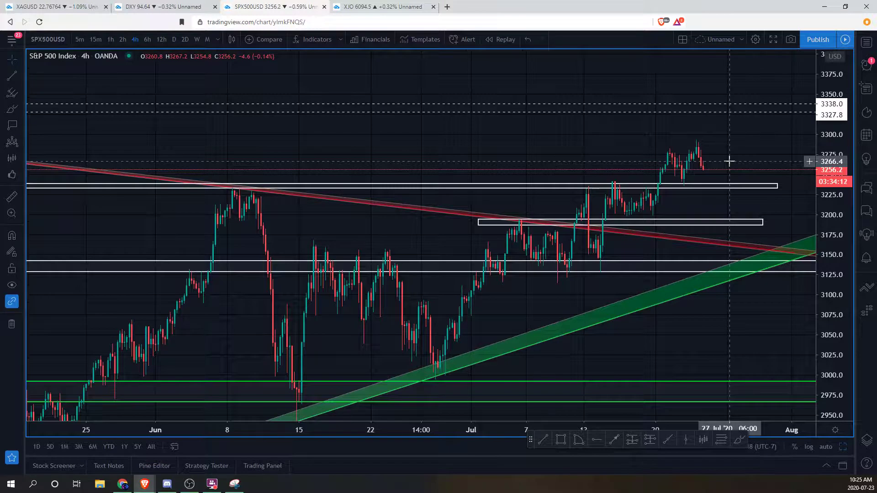
pyautogui.moveTo(724, 142); pyautogui.dragTo(725, 140)
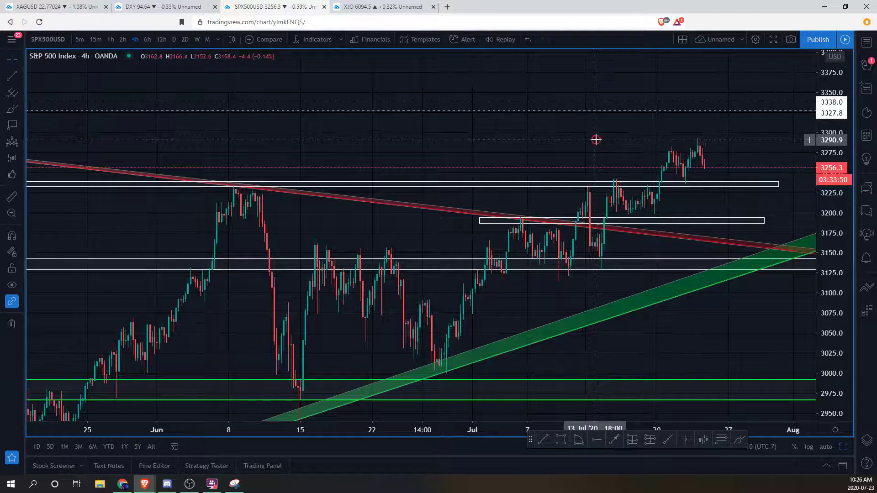
pyautogui.moveTo(595, 138); pyautogui.dragTo(599, 121)
pyautogui.moveTo(829, 137); pyautogui.dragTo(829, 175)
pyautogui.moveTo(743, 135); pyautogui.dragTo(746, 131)
pyautogui.scroll(-1, 747, 131)
pyautogui.moveTo(825, 137); pyautogui.dragTo(826, 160)
pyautogui.moveTo(759, 133); pyautogui.dragTo(747, 121)
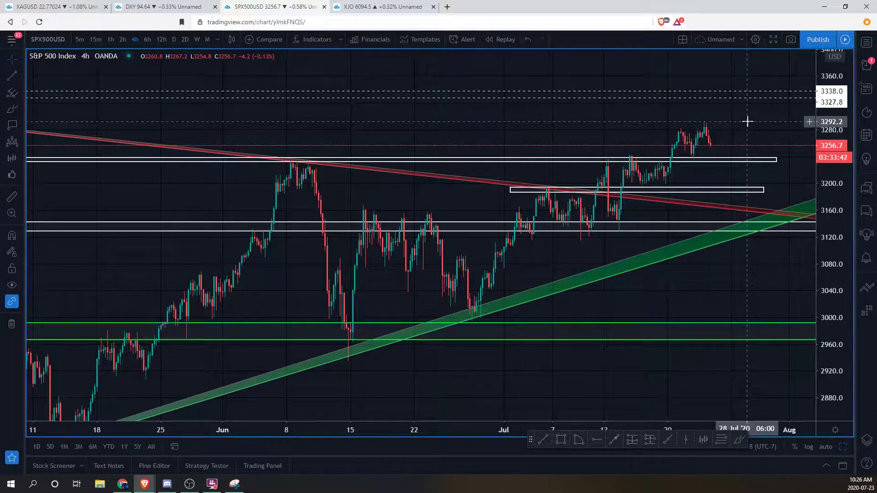
# - Return to the four-chart layout and maximize the NASDAQ 100 E-mini Futures chart
pyautogui.click(426, 399)
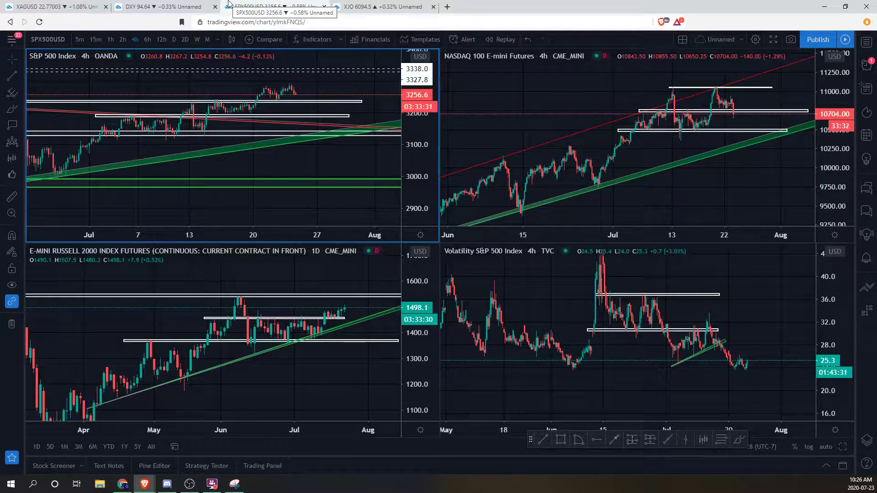
pyautogui.click(750, 168)
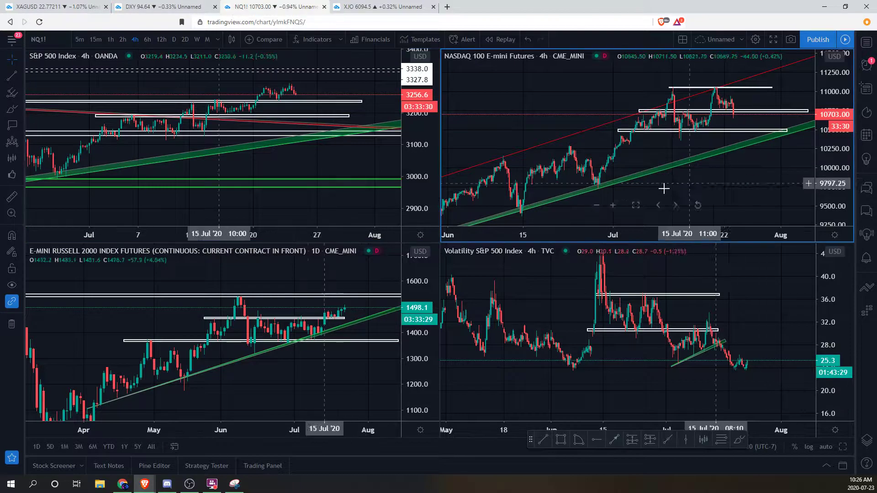
pyautogui.click(636, 204)
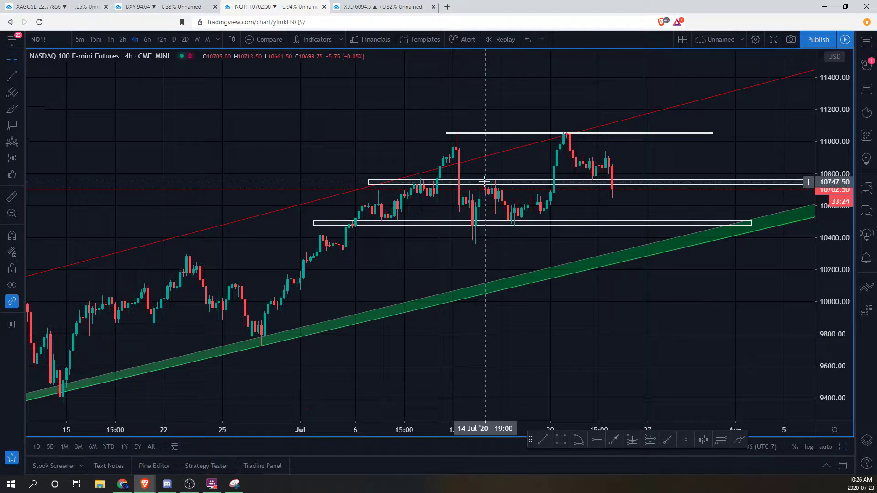
# - Examine the NASDAQ 100 4-hour candles against the July highs, the two white zones and the rising red and green trend lines
pyautogui.moveTo(834, 147); pyautogui.dragTo(833, 194)
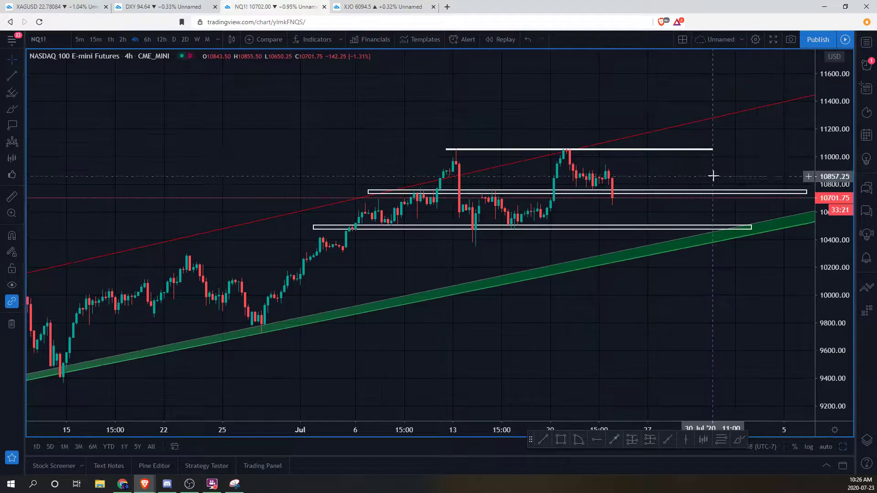
pyautogui.moveTo(710, 176); pyautogui.dragTo(676, 178)
pyautogui.moveTo(832, 237); pyautogui.dragTo(830, 304)
pyautogui.scroll(-2, 726, 315)
pyautogui.moveTo(724, 316); pyautogui.dragTo(715, 210)
pyautogui.scroll(-4, 741, 228)
pyautogui.moveTo(827, 231); pyautogui.dragTo(808, 280)
pyautogui.scroll(-3, 729, 302)
pyautogui.moveTo(728, 302); pyautogui.dragTo(719, 276)
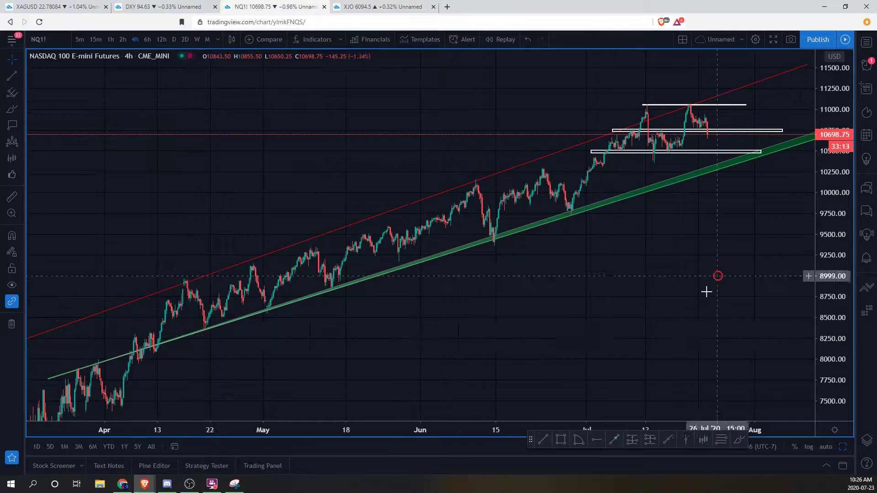
pyautogui.scroll(3, 718, 276)
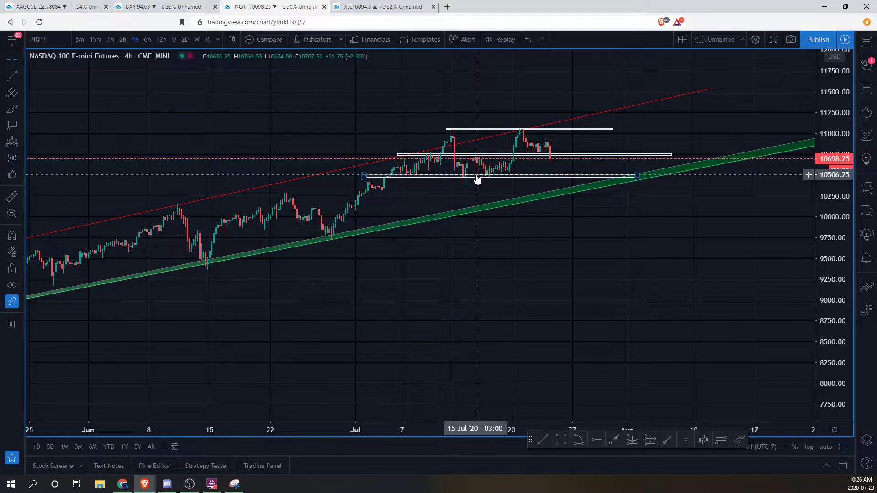
pyautogui.scroll(-1, 477, 180)
pyautogui.moveTo(832, 249); pyautogui.dragTo(823, 151)
pyautogui.moveTo(698, 183); pyautogui.dragTo(737, 232)
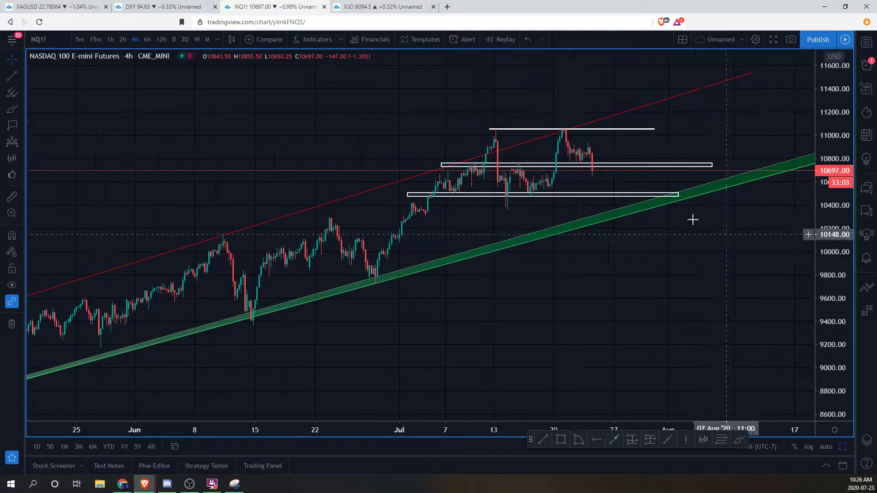
# - Try a freehand brush mark around the latest NASDAQ candles just below the upper white zone, then undo it
pyautogui.click(11, 108)
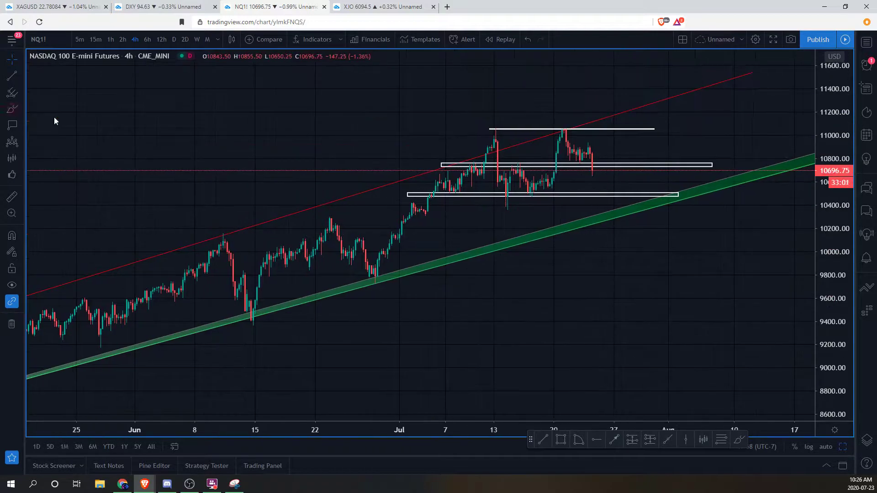
pyautogui.moveTo(619, 182)
pyautogui.mouseDown()
pyautogui.moveTo(609, 180)
pyautogui.moveTo(683, 193)
pyautogui.moveTo(582, 181)
pyautogui.mouseUp()
pyautogui.hotkey('ctrl', 'z')
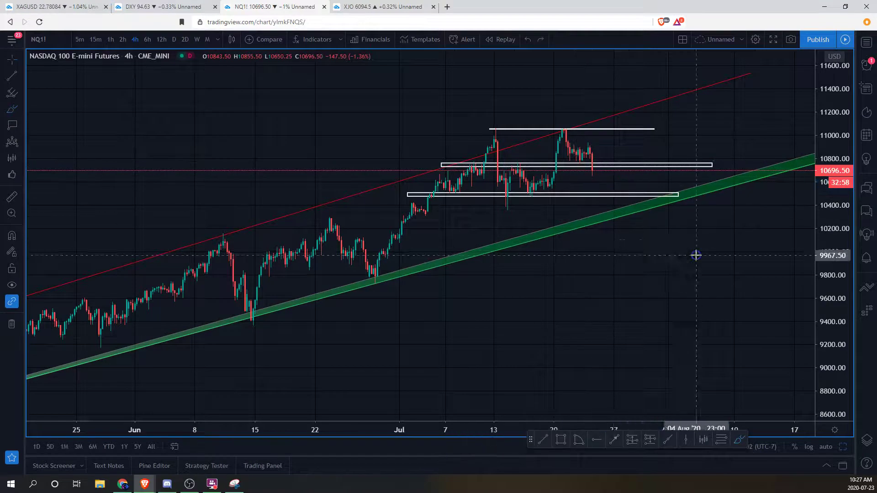
pyautogui.moveTo(644, 261); pyautogui.dragTo(638, 250)
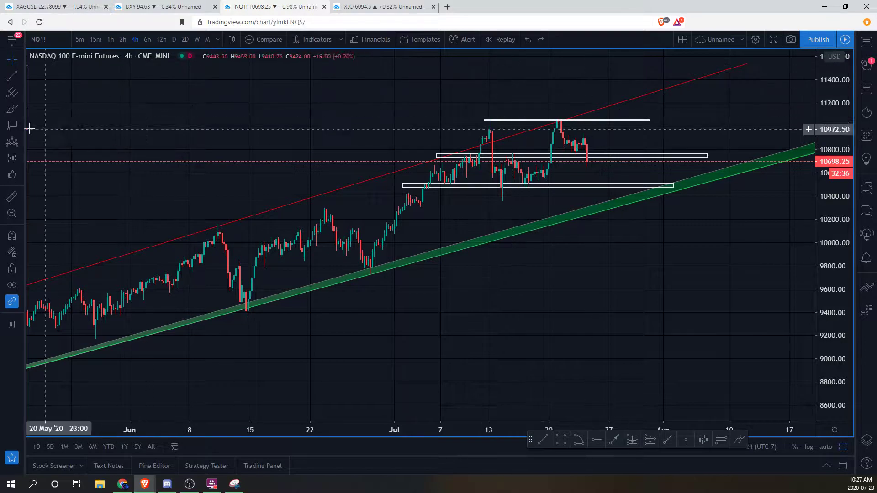
# - Brush a double-top breakdown scenario on the NASDAQ chart, with a circle at green support, a neckline, a trend line and a retest curve
pyautogui.click(14, 110)
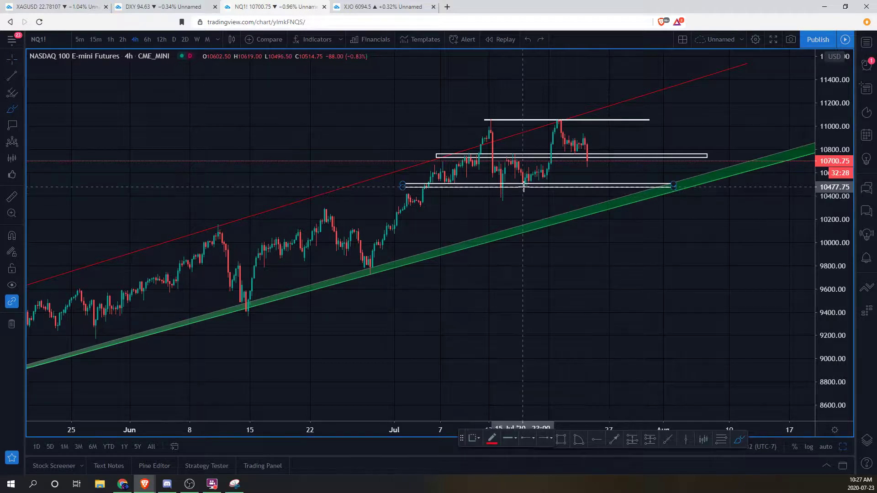
pyautogui.moveTo(638, 194)
pyautogui.mouseDown()
pyautogui.moveTo(584, 202)
pyautogui.moveTo(650, 192)
pyautogui.moveTo(601, 196)
pyautogui.mouseUp()
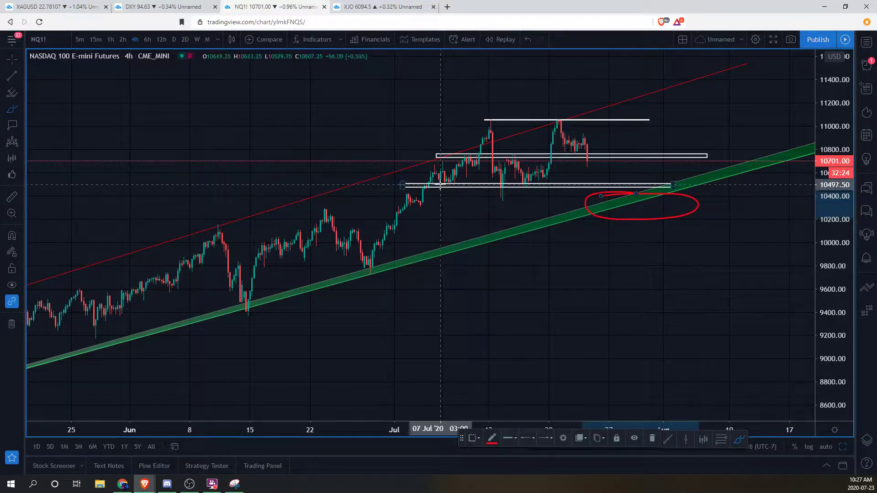
pyautogui.moveTo(390, 217)
pyautogui.mouseDown()
pyautogui.moveTo(452, 169)
pyautogui.moveTo(507, 181)
pyautogui.moveTo(556, 124)
pyautogui.moveTo(637, 186)
pyautogui.moveTo(721, 320)
pyautogui.mouseUp()
pyautogui.moveTo(392, 188); pyautogui.dragTo(755, 193)
pyautogui.moveTo(351, 279); pyautogui.dragTo(782, 161)
pyautogui.moveTo(487, 302)
pyautogui.mouseDown()
pyautogui.moveTo(615, 237)
pyautogui.moveTo(649, 266)
pyautogui.mouseUp()
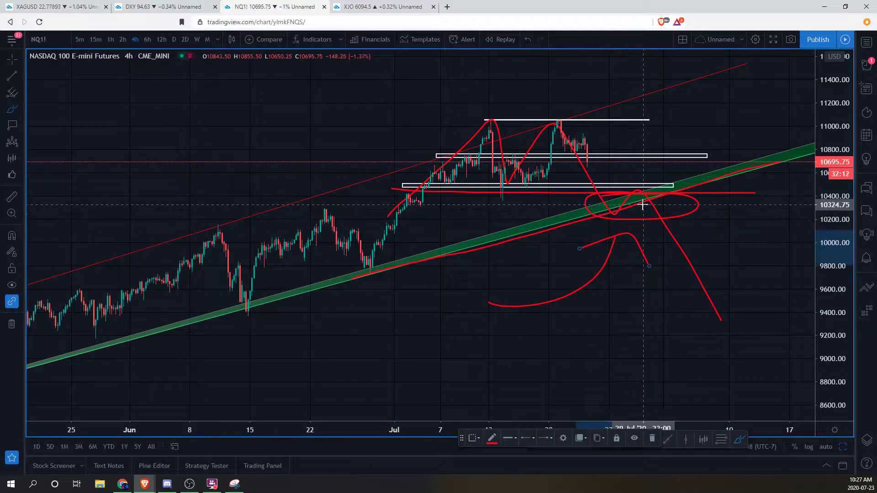
# - Undo all the red brush strokes of the double-top scenario and leave the brush
pyautogui.hotkey('ctrl', 'z')
pyautogui.hotkey('ctrl', 'z')
pyautogui.hotkey('ctrl', 'z')
pyautogui.hotkey('ctrl', 'z')
pyautogui.hotkey('ctrl', 'z')
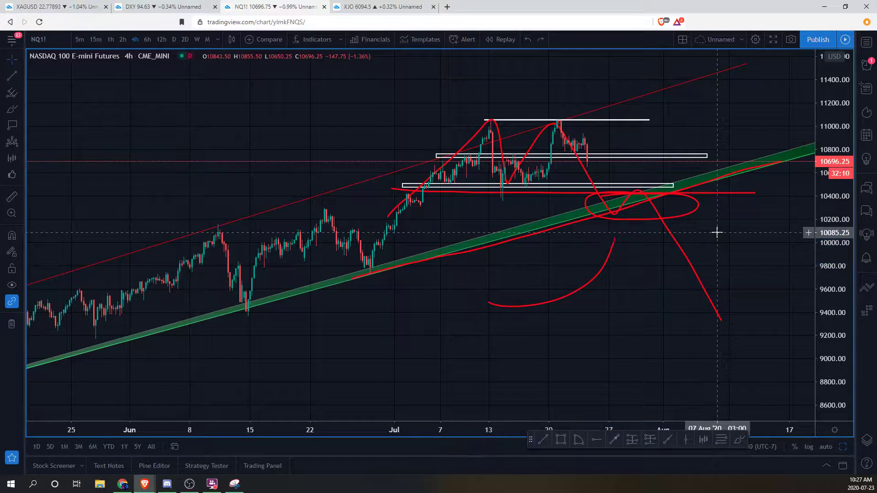
pyautogui.hotkey('ctrl', 'z')
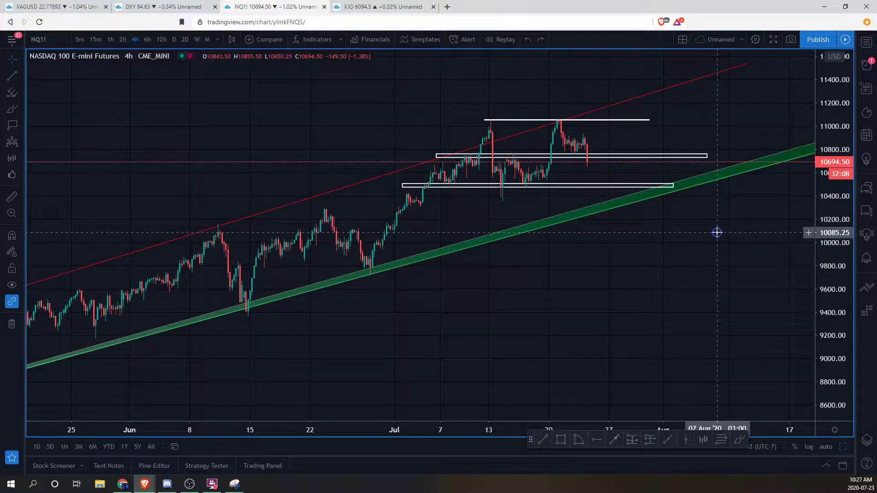
pyautogui.rightClick(717, 232)
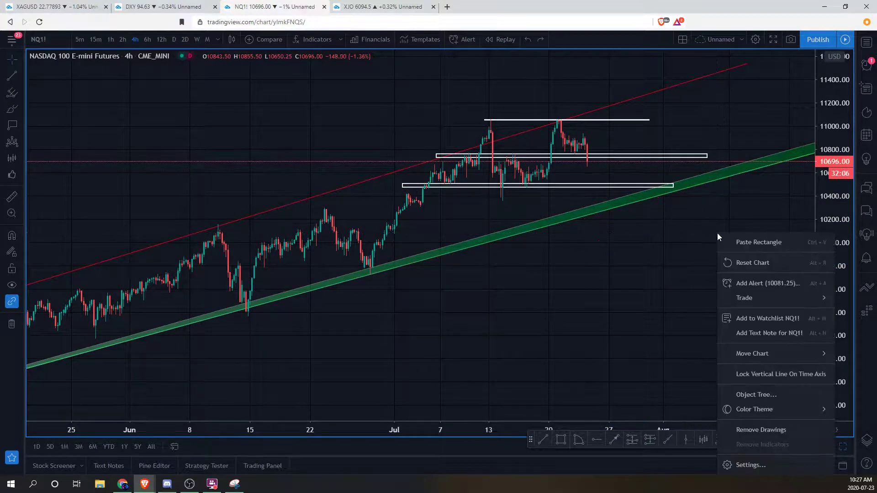
pyautogui.click(662, 253)
# - Examine the NASDAQ 100 rising channel from April to July between the red upper line and the green support trend
pyautogui.scroll(-1, 658, 257)
pyautogui.moveTo(625, 279); pyautogui.dragTo(638, 275)
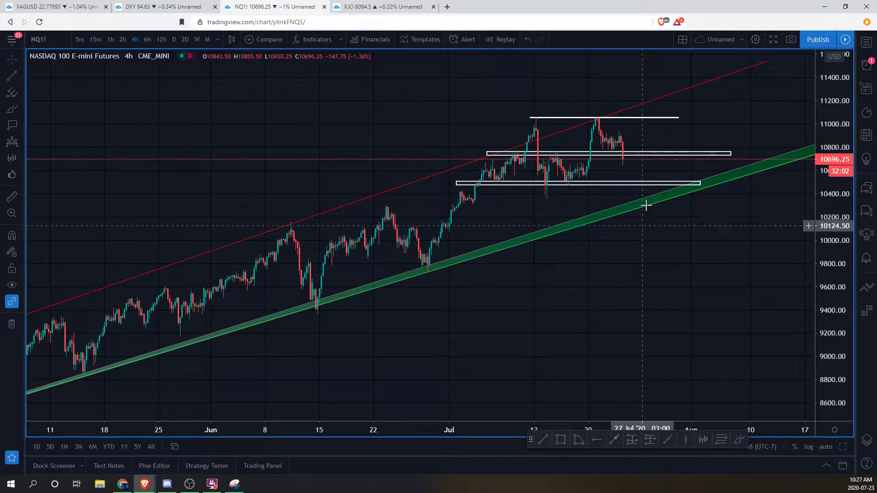
pyautogui.moveTo(673, 251); pyautogui.dragTo(669, 269)
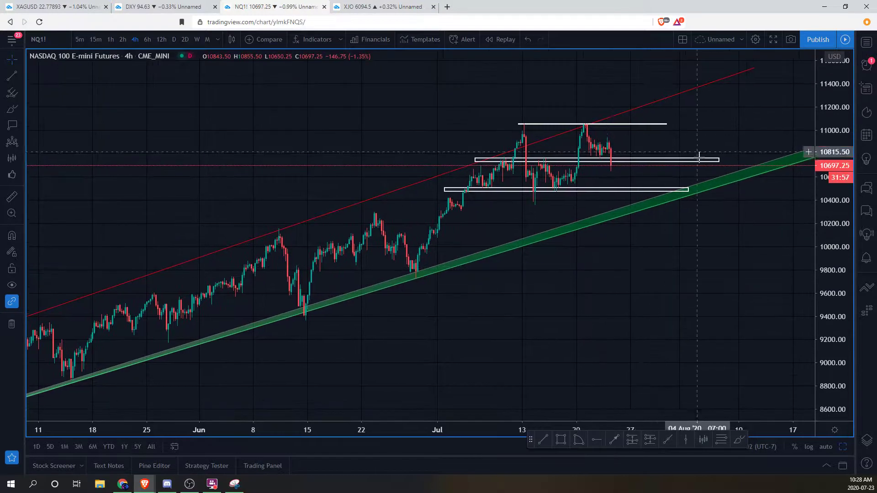
pyautogui.scroll(-4, 738, 278)
pyautogui.scroll(1, 772, 268)
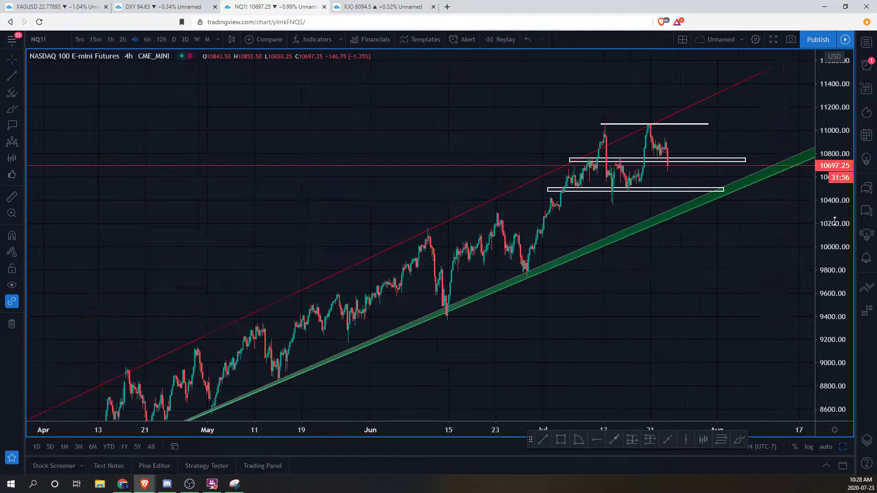
pyautogui.moveTo(833, 216); pyautogui.dragTo(830, 269)
pyautogui.moveTo(739, 313); pyautogui.dragTo(728, 256)
pyautogui.moveTo(830, 240); pyautogui.dragTo(829, 273)
pyautogui.moveTo(734, 289); pyautogui.dragTo(729, 258)
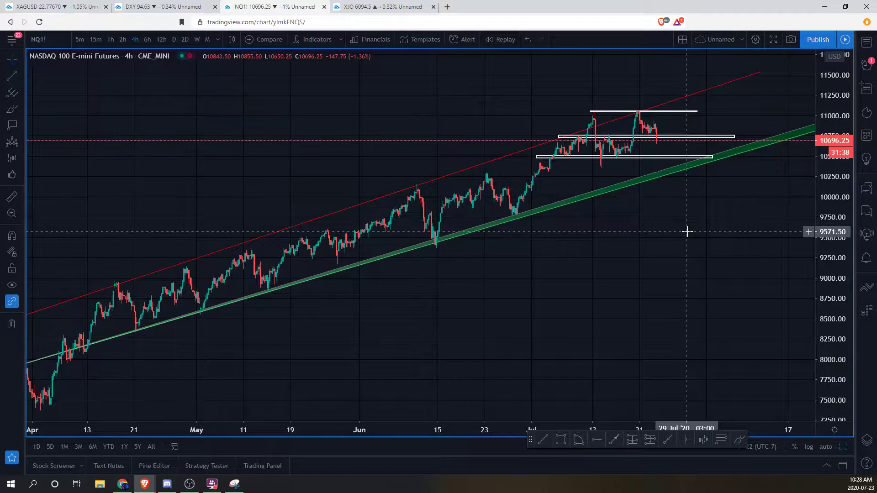
# - Examine the latest NASDAQ 100 candles against the white zones, the double-top line and the green support band
pyautogui.moveTo(627, 234); pyautogui.dragTo(687, 221)
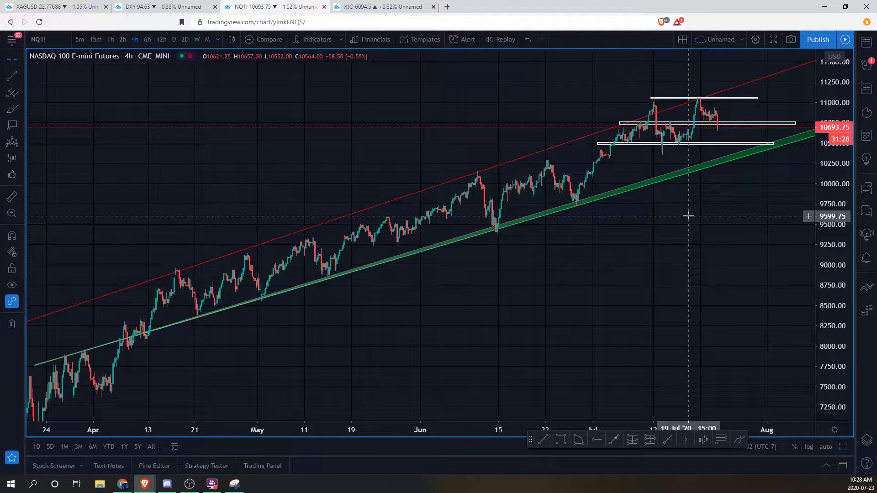
pyautogui.moveTo(688, 220); pyautogui.dragTo(689, 222)
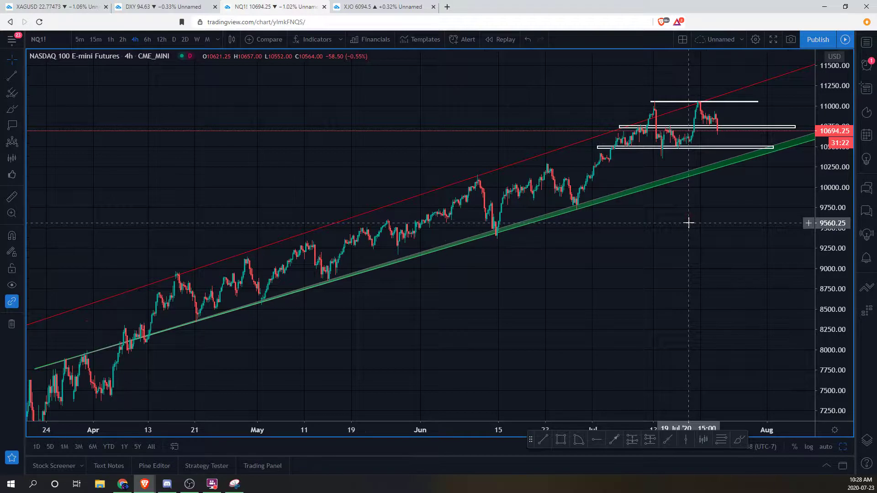
pyautogui.moveTo(824, 279); pyautogui.dragTo(822, 256)
pyautogui.moveTo(748, 249); pyautogui.dragTo(751, 275)
pyautogui.moveTo(844, 305); pyautogui.dragTo(840, 265)
pyautogui.moveTo(748, 260); pyautogui.dragTo(752, 289)
pyautogui.scroll(4, 755, 288)
pyautogui.moveTo(826, 291); pyautogui.dragTo(823, 258)
pyautogui.click(671, 268)
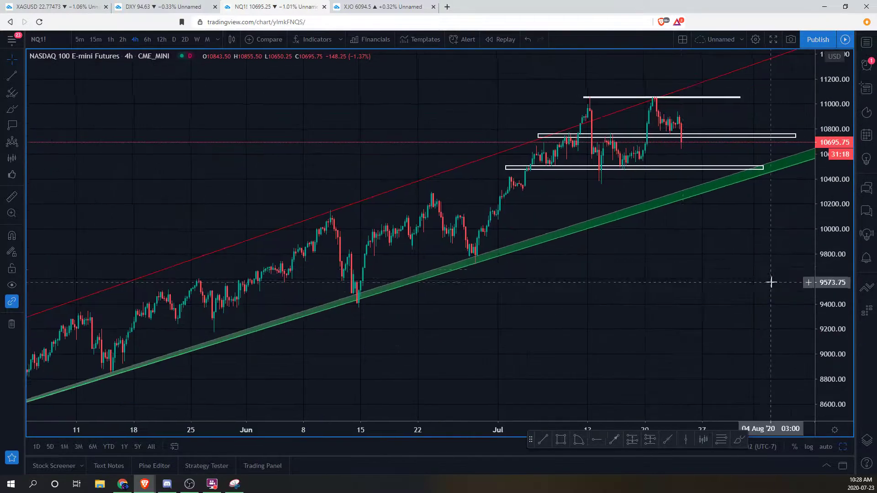
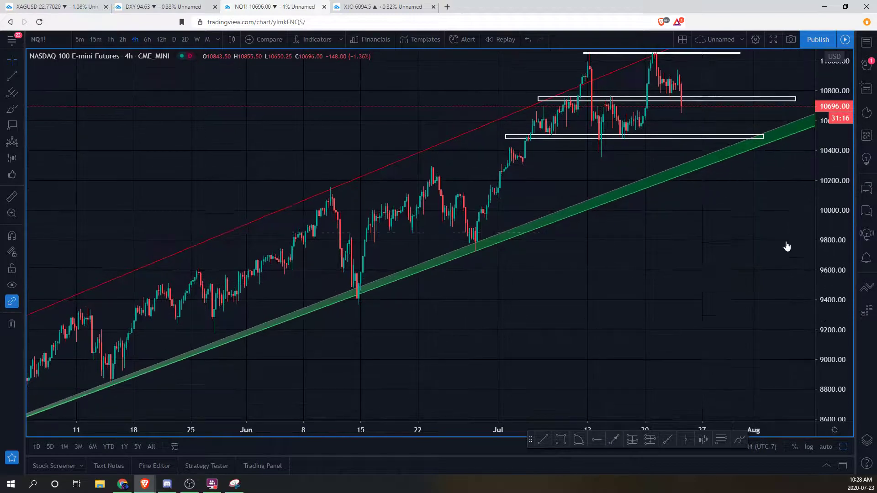
pyautogui.scroll(3, 689, 248)
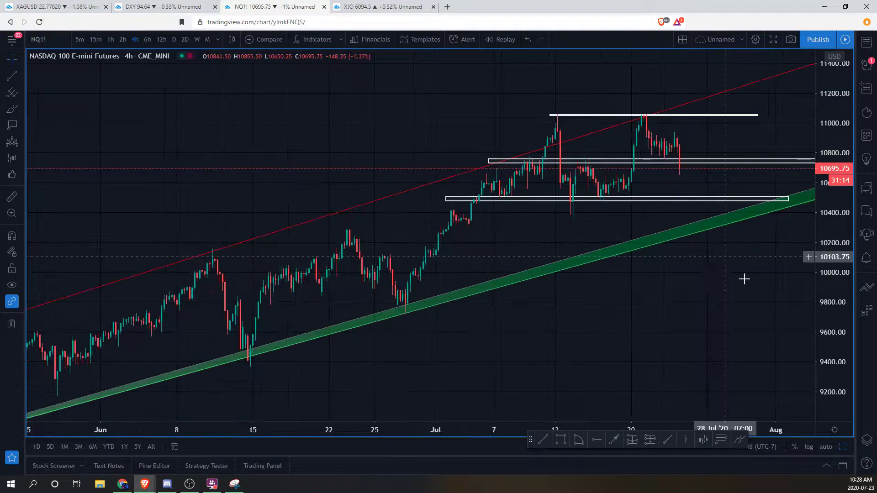
pyautogui.moveTo(817, 255); pyautogui.dragTo(809, 272)
pyautogui.moveTo(757, 271); pyautogui.dragTo(743, 245)
pyautogui.scroll(-1, 743, 244)
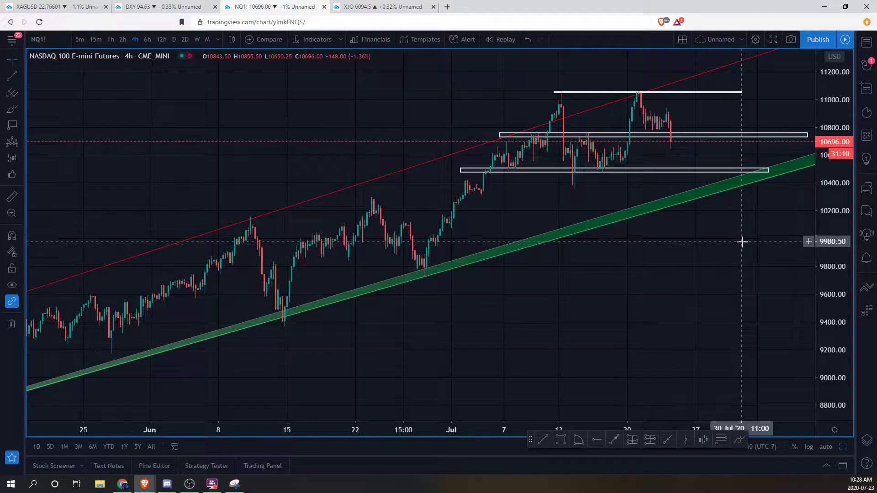
pyautogui.moveTo(743, 244); pyautogui.dragTo(712, 270)
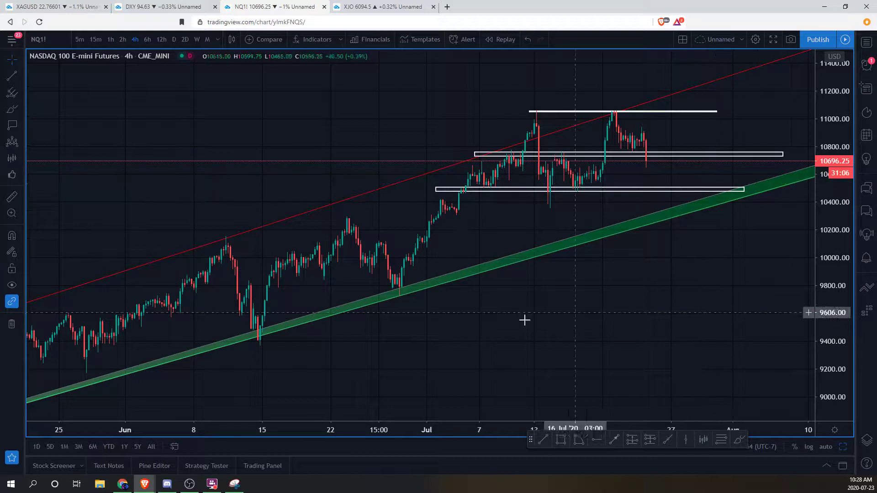
# - Return to the four-chart layout and frame the recent candles of the NASDAQ 100 and S&P 500 charts
pyautogui.click(430, 402)
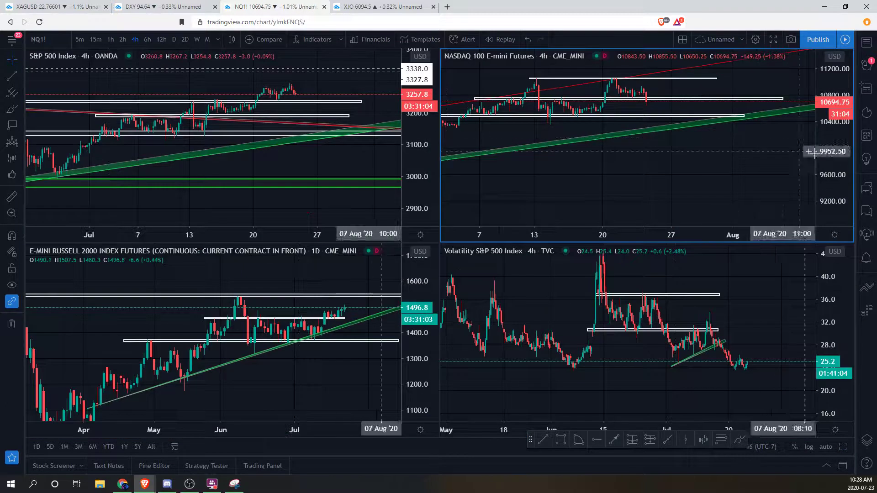
pyautogui.moveTo(841, 184); pyautogui.dragTo(809, 125)
pyautogui.moveTo(713, 133); pyautogui.dragTo(756, 184)
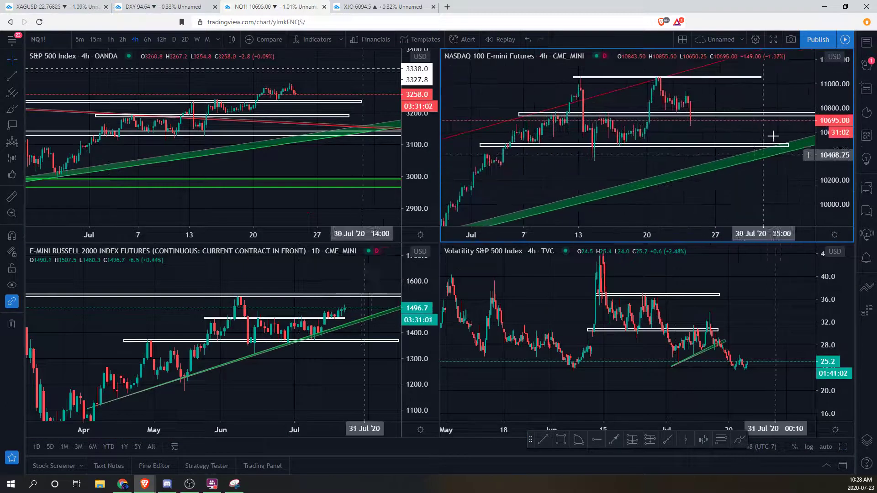
pyautogui.moveTo(824, 100); pyautogui.dragTo(824, 130)
pyautogui.scroll(-2, 716, 114)
pyautogui.moveTo(738, 103); pyautogui.dragTo(756, 105)
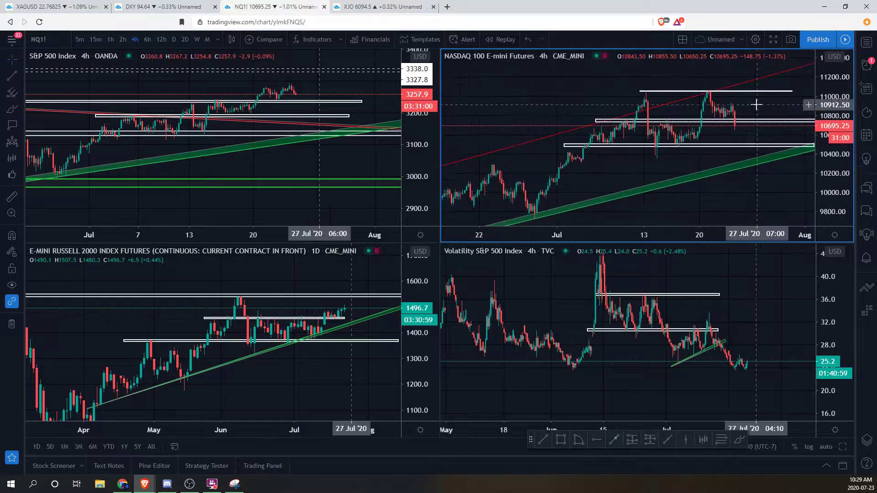
pyautogui.moveTo(408, 144); pyautogui.dragTo(407, 78)
pyautogui.moveTo(311, 66); pyautogui.dragTo(325, 83)
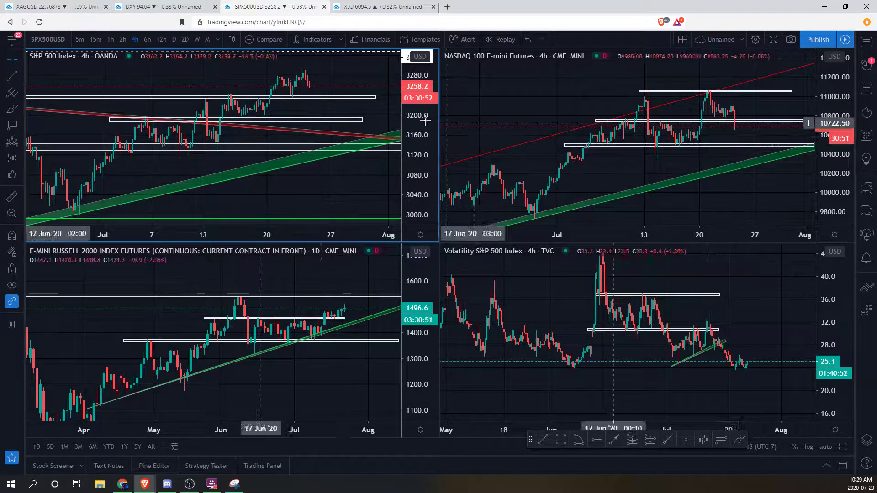
pyautogui.click(12, 76)
pyautogui.click(558, 170)
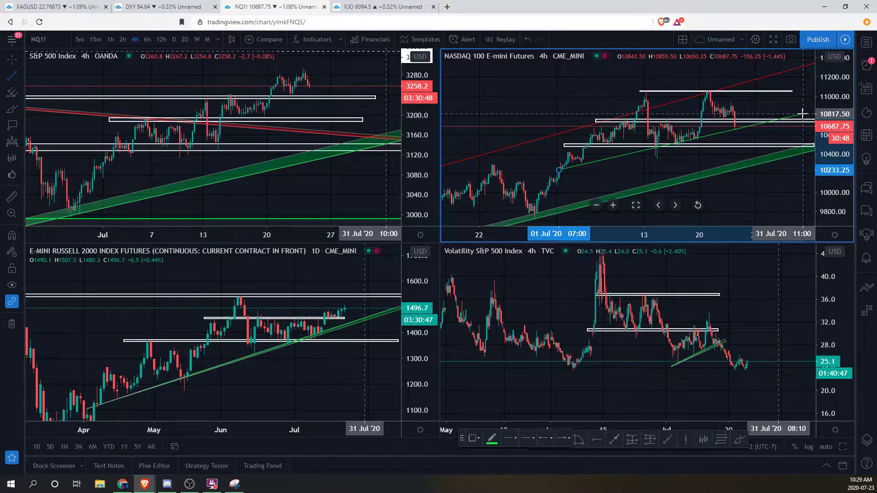
pyautogui.press('Escape')
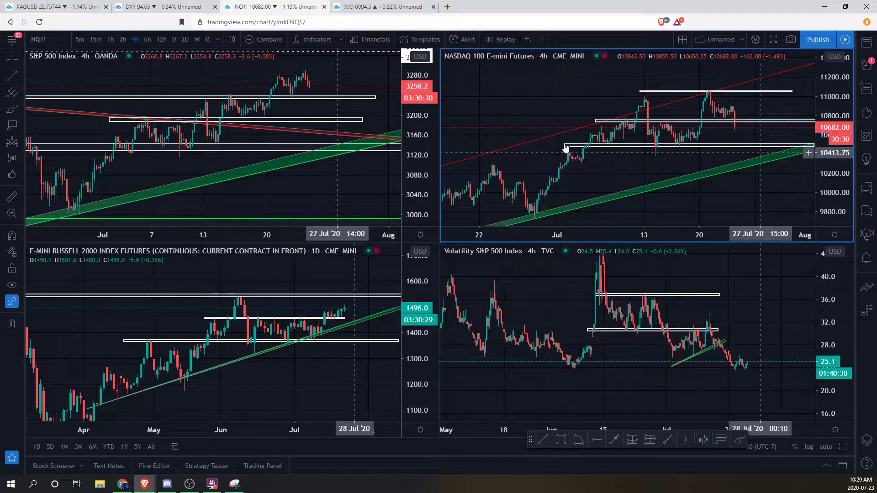
# - Maximize the Russell 2000 daily chart and examine price between the white resistance zones and the rising green support from February to July
pyautogui.click(320, 351)
pyautogui.click(220, 401)
pyautogui.scroll(3, 639, 255)
pyautogui.moveTo(728, 325); pyautogui.dragTo(712, 315)
pyautogui.scroll(2, 712, 315)
pyautogui.moveTo(828, 274); pyautogui.dragTo(825, 307)
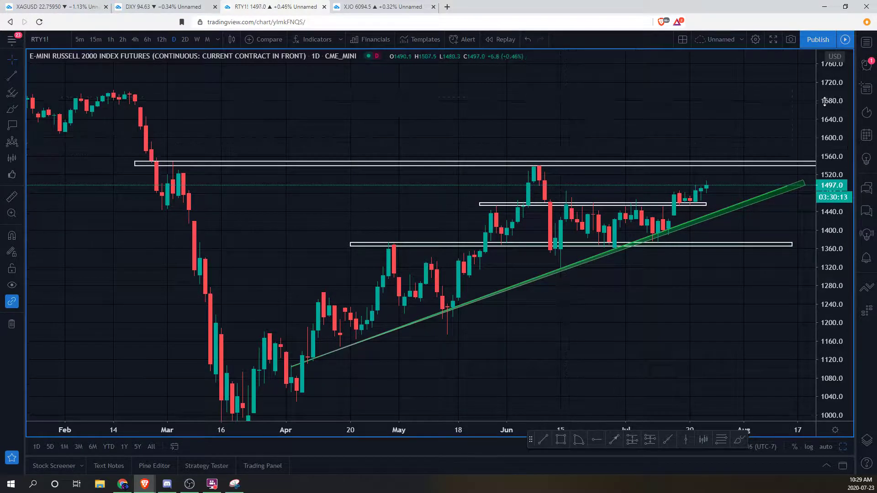
pyautogui.moveTo(829, 100); pyautogui.dragTo(829, 148)
pyautogui.moveTo(630, 135); pyautogui.dragTo(611, 119)
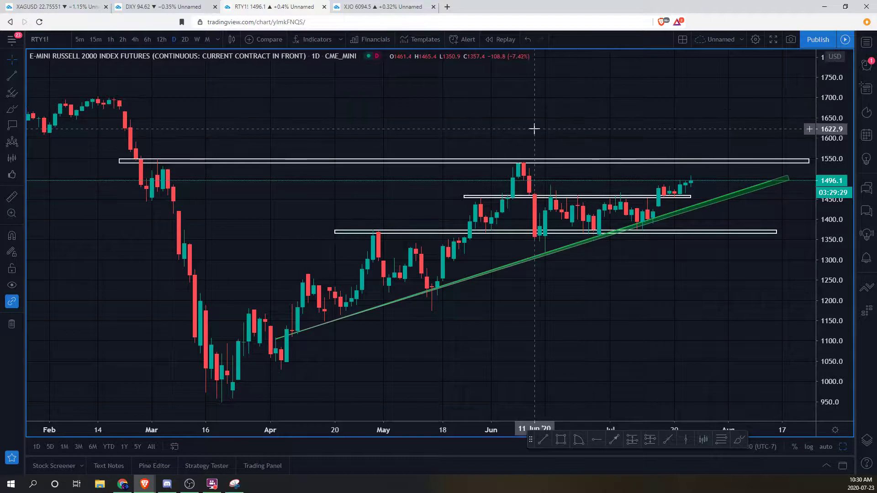
# - Restore the four-chart layout and frame the Russell 2000 candles from May to July
pyautogui.click(426, 399)
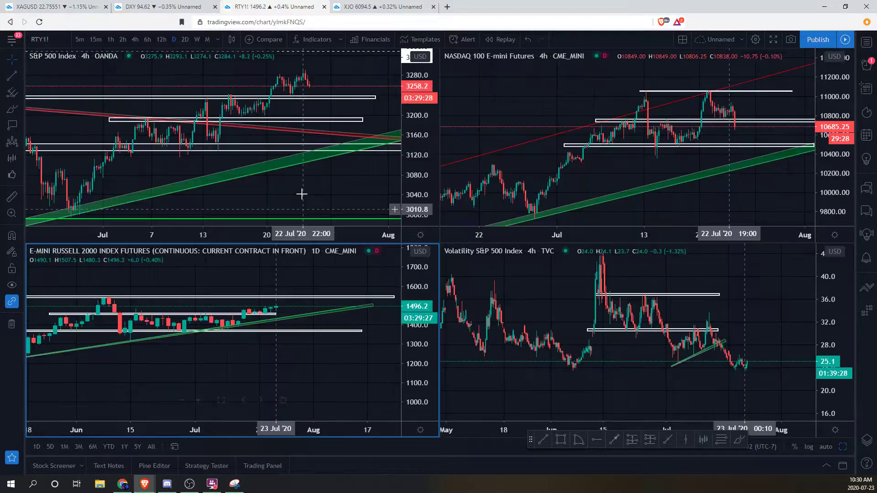
pyautogui.moveTo(404, 370); pyautogui.dragTo(402, 308)
pyautogui.moveTo(224, 351); pyautogui.dragTo(286, 378)
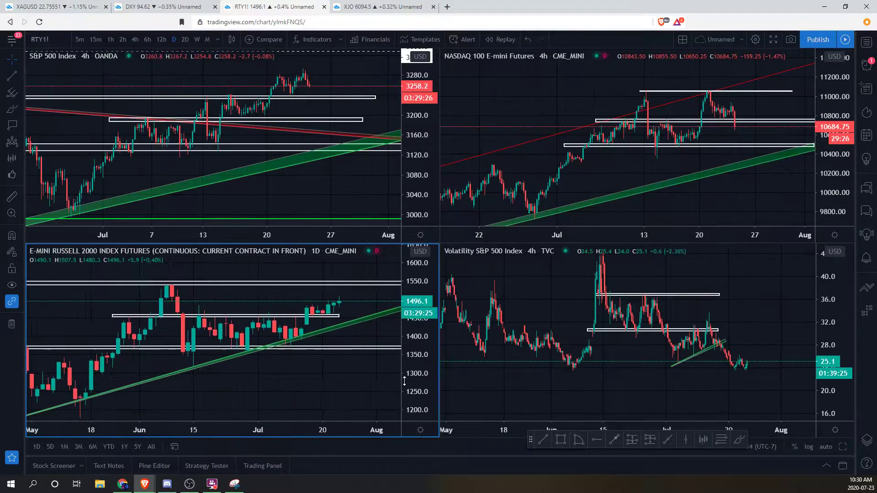
pyautogui.moveTo(404, 384); pyautogui.dragTo(406, 354)
# - Maximize the VIX 4-hour chart and examine its decline from the March spike to the July lows
pyautogui.click(728, 317)
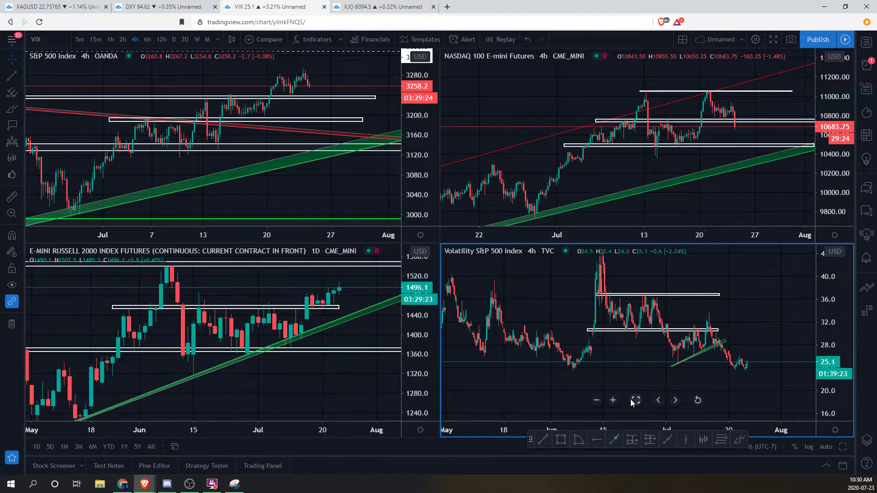
pyautogui.click(634, 404)
pyautogui.scroll(4, 614, 233)
pyautogui.moveTo(822, 96); pyautogui.dragTo(823, 284)
pyautogui.scroll(-2, 759, 197)
pyautogui.moveTo(662, 120); pyautogui.dragTo(686, 148)
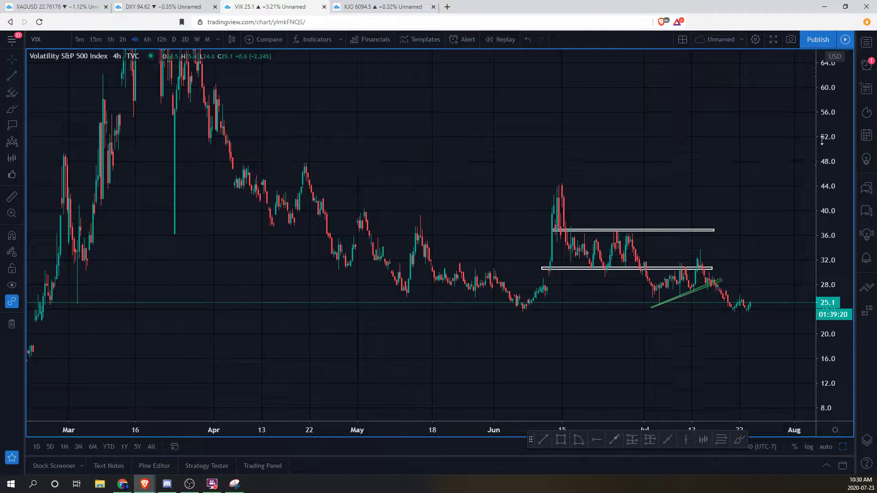
pyautogui.moveTo(820, 147); pyautogui.dragTo(822, 183)
pyautogui.scroll(1, 707, 156)
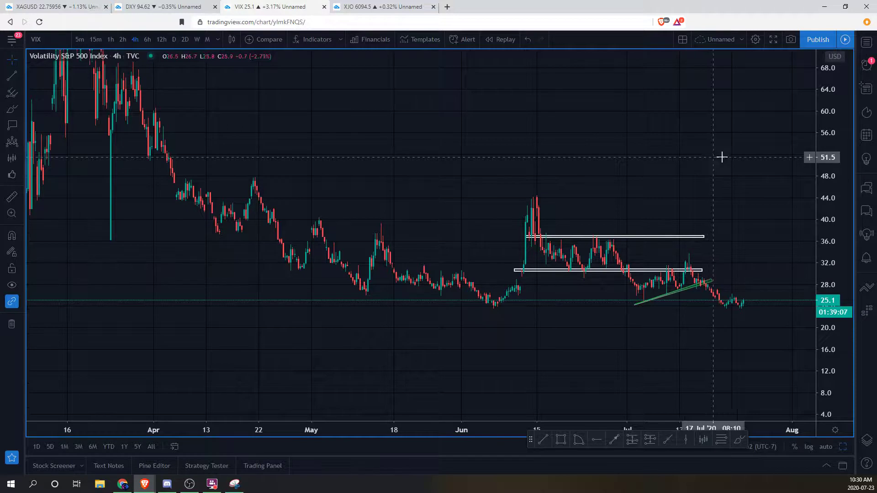
# - Compare the VIX's current level with its history back to August 2019, including the gap up in February 2020
pyautogui.moveTo(831, 133); pyautogui.dragTo(830, 178)
pyautogui.scroll(-1, 740, 179)
pyautogui.moveTo(749, 253); pyautogui.dragTo(705, 227)
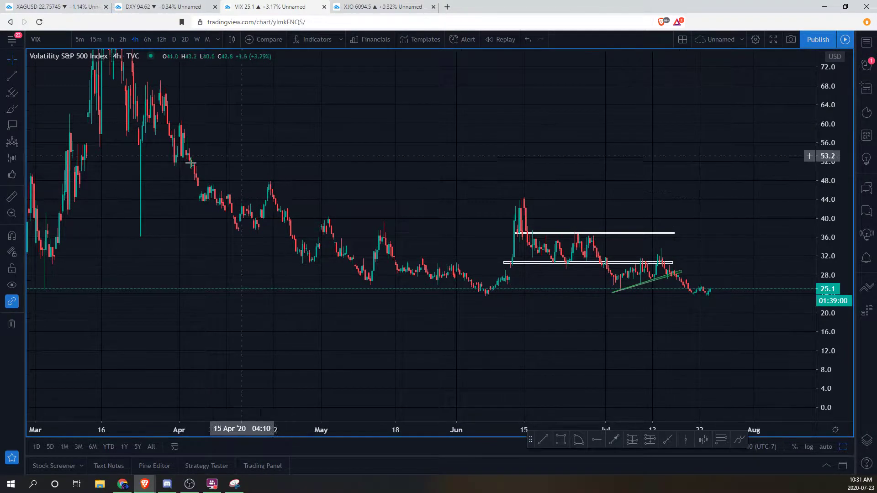
pyautogui.scroll(-2, 335, 240)
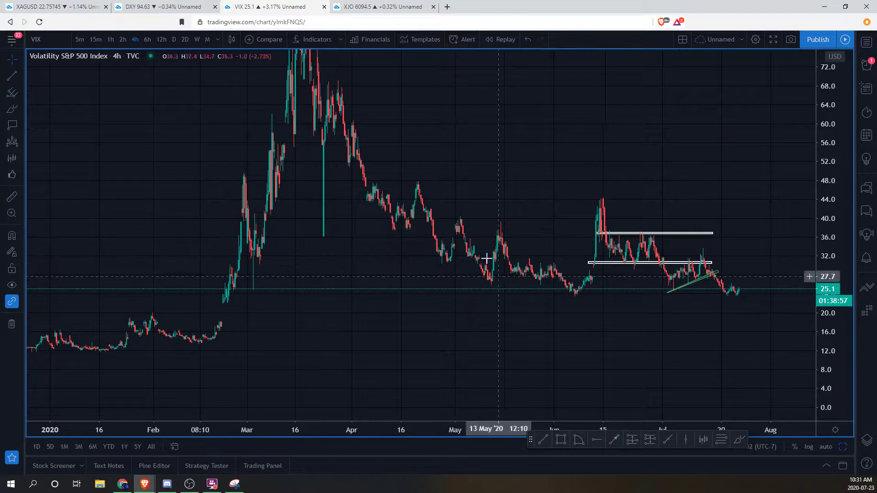
pyautogui.moveTo(375, 333); pyautogui.dragTo(654, 309)
pyautogui.moveTo(133, 238); pyautogui.dragTo(403, 215)
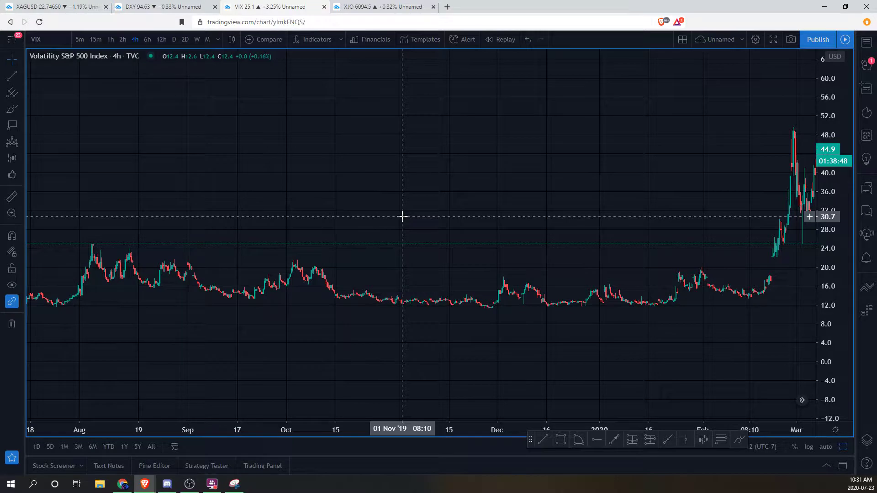
pyautogui.moveTo(667, 176); pyautogui.dragTo(475, 164)
pyautogui.moveTo(681, 220); pyautogui.dragTo(397, 258)
pyautogui.moveTo(589, 184); pyautogui.dragTo(459, 161)
pyautogui.scroll(2, 460, 160)
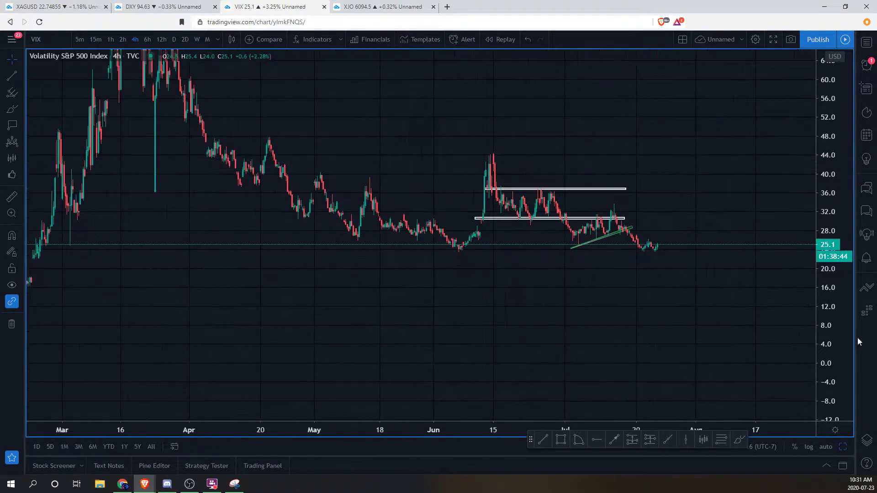
pyautogui.moveTo(842, 347); pyautogui.dragTo(837, 255)
pyautogui.scroll(1, 519, 250)
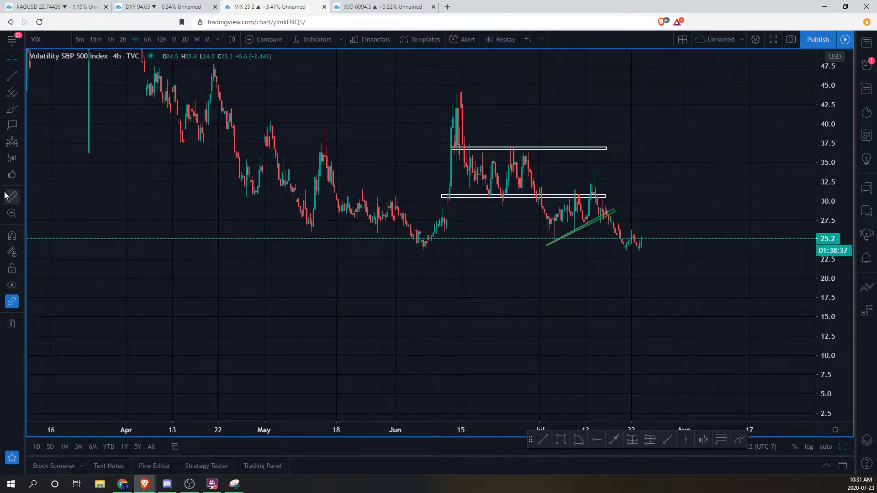
pyautogui.scroll(-2, 451, 252)
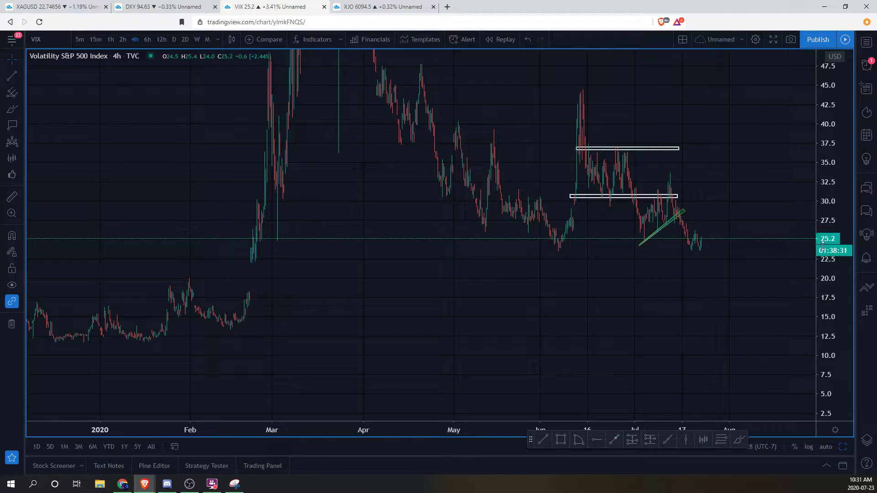
# - Draw a thin rectangle along the VIX lows at about 23, from 19 February to mid-August 2020
pyautogui.click(561, 440)
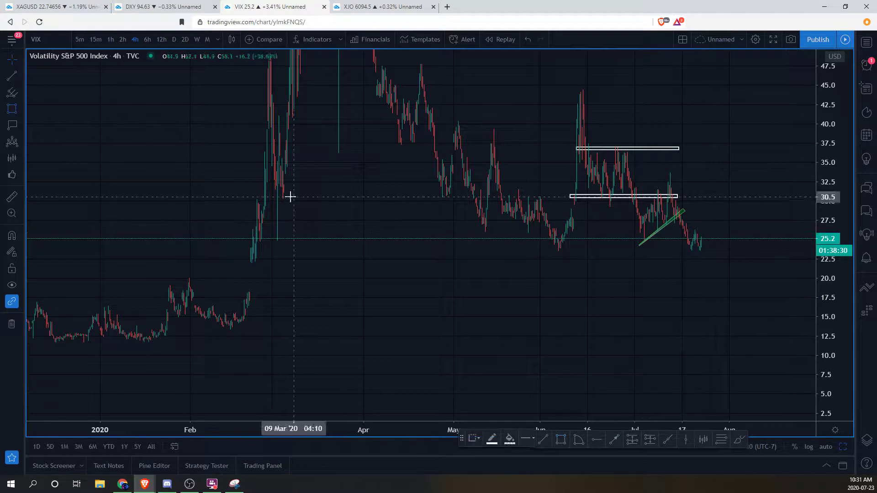
pyautogui.click(238, 250)
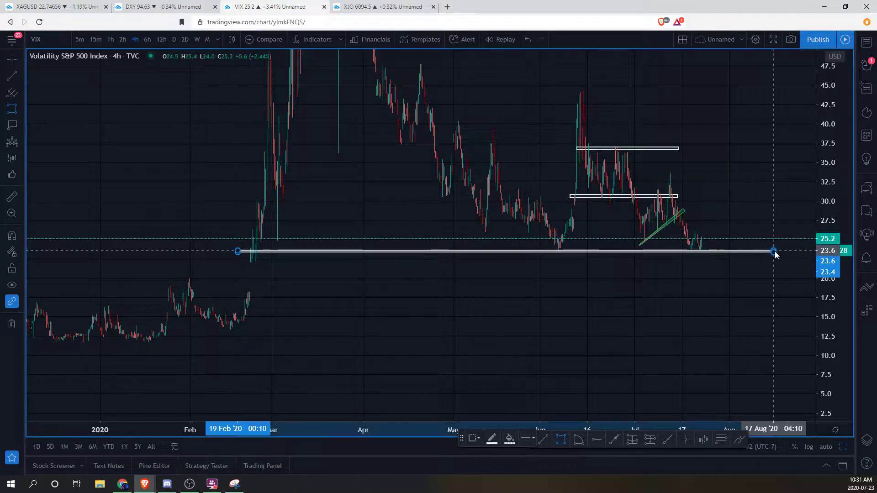
pyautogui.click(777, 254)
pyautogui.scroll(-3, 648, 270)
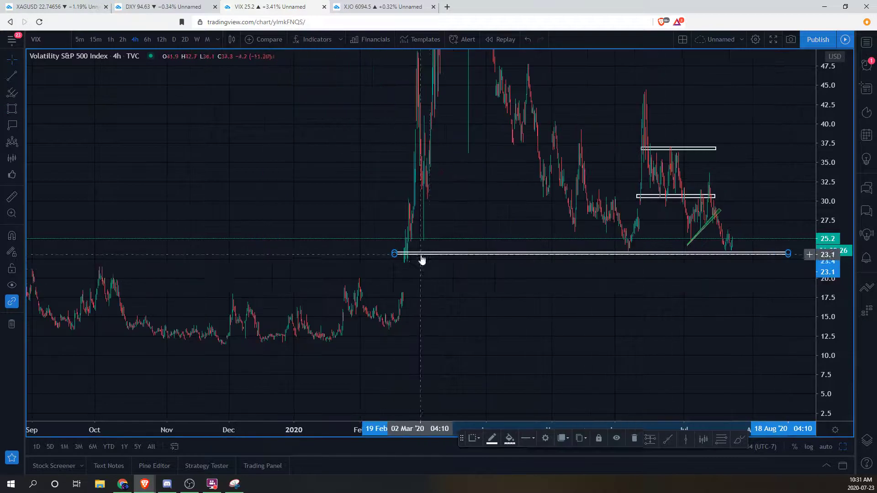
# - Extend the thin VIX support rectangle back to 26 July 2019, levelled at about 22.9 near the August 2019 highs
pyautogui.scroll(-2, 421, 258)
pyautogui.moveTo(476, 255); pyautogui.dragTo(115, 255)
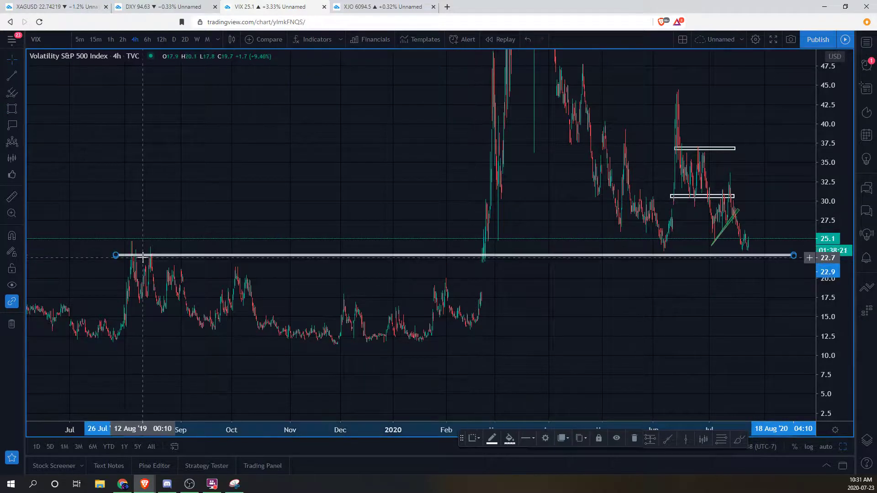
pyautogui.moveTo(458, 185); pyautogui.dragTo(299, 185)
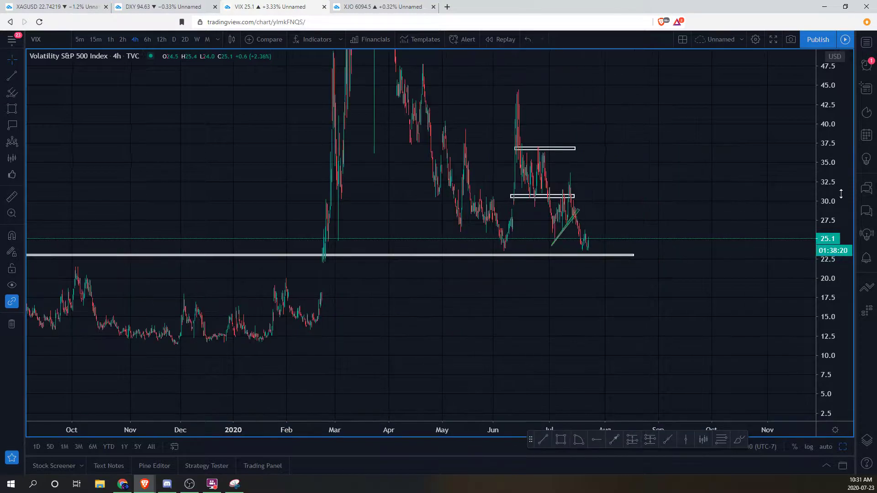
# - Copy the VIX candles from 10 October to 19 November 2019 as a bars pattern
pyautogui.moveTo(838, 171); pyautogui.dragTo(837, 264)
pyautogui.moveTo(573, 319); pyautogui.dragTo(616, 312)
pyautogui.moveTo(838, 279); pyautogui.dragTo(816, 320)
pyautogui.moveTo(630, 326); pyautogui.dragTo(640, 301)
pyautogui.click(13, 158)
pyautogui.click(139, 211)
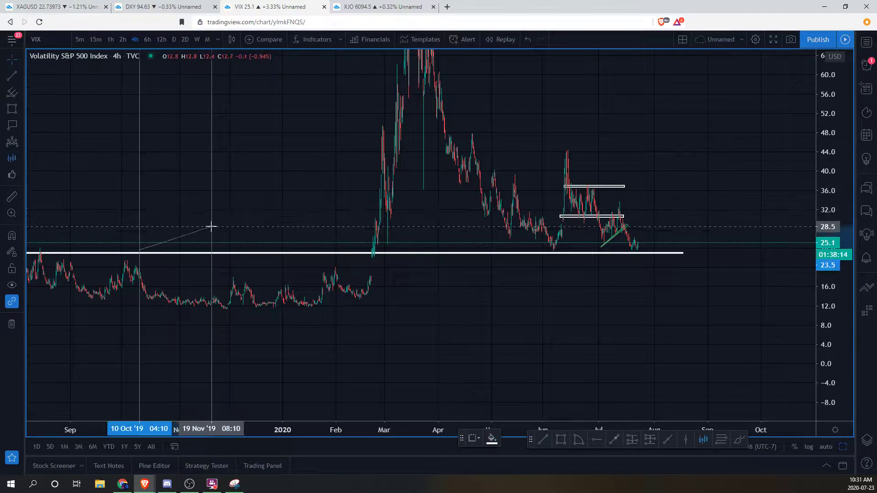
pyautogui.click(211, 226)
# - Move the copied bars pattern to the latest VIX candles so it projects a breakdown below the white support through August 2020
pyautogui.moveTo(143, 270); pyautogui.dragTo(644, 266)
pyautogui.click(640, 198)
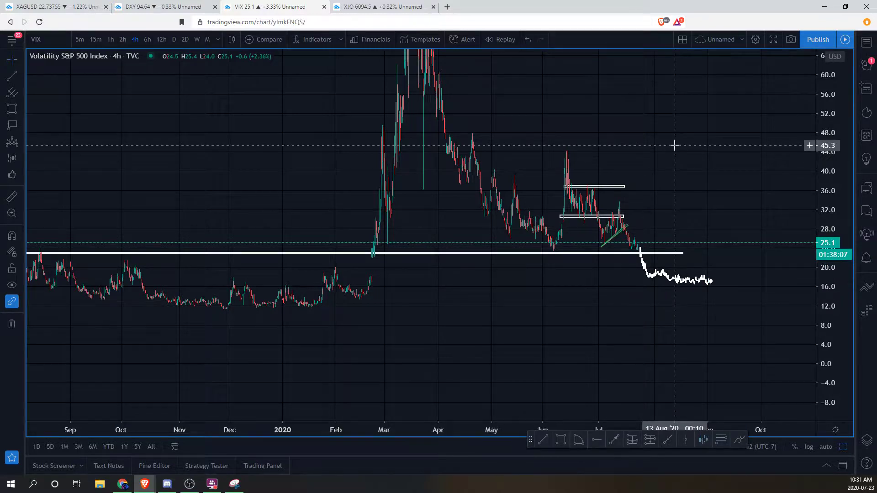
pyautogui.moveTo(659, 135); pyautogui.dragTo(714, 152)
pyautogui.scroll(3, 711, 158)
pyautogui.moveTo(709, 165); pyautogui.dragTo(692, 157)
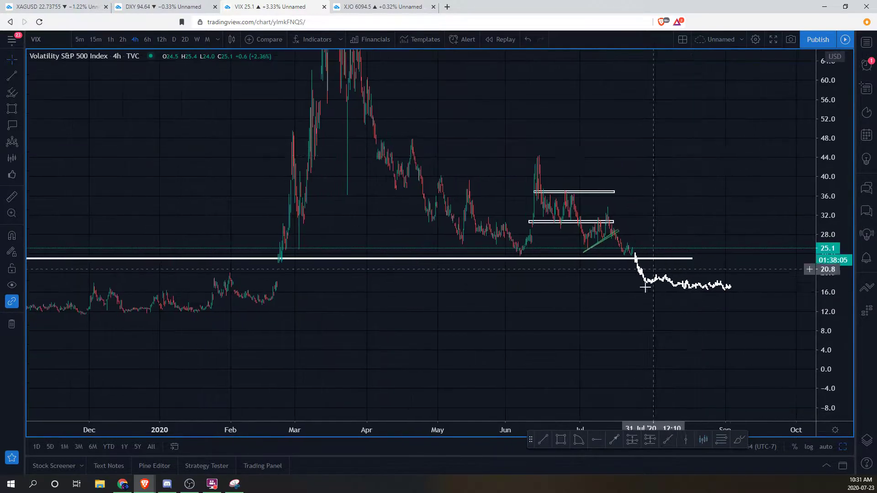
pyautogui.moveTo(577, 334); pyautogui.dragTo(585, 324)
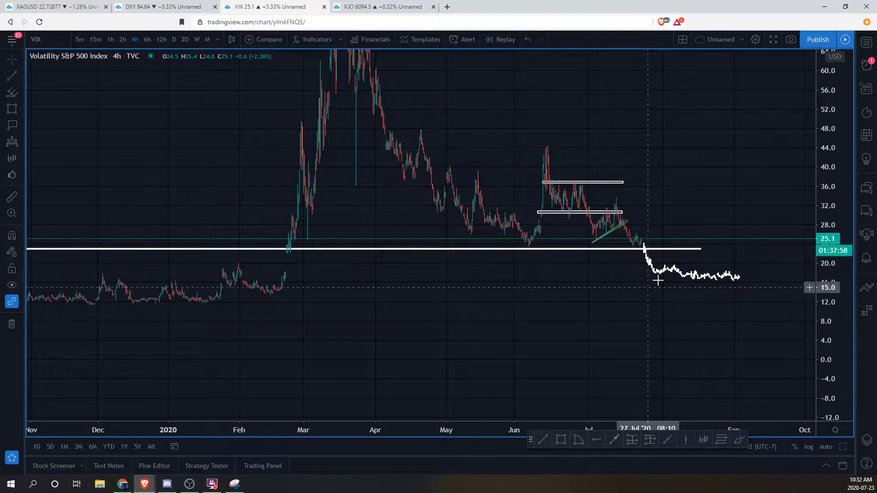
# - Delete the breakdown bars pattern projected from the latest VIX candles
pyautogui.click(664, 278)
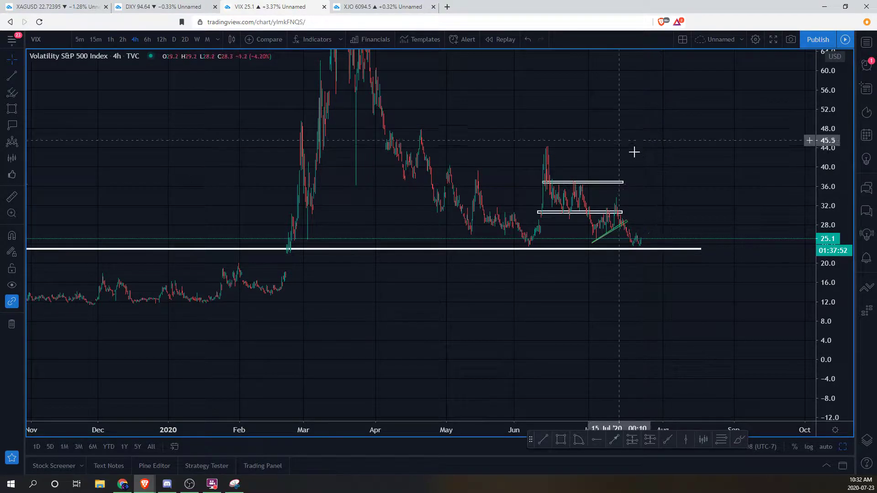
pyautogui.scroll(3, 630, 147)
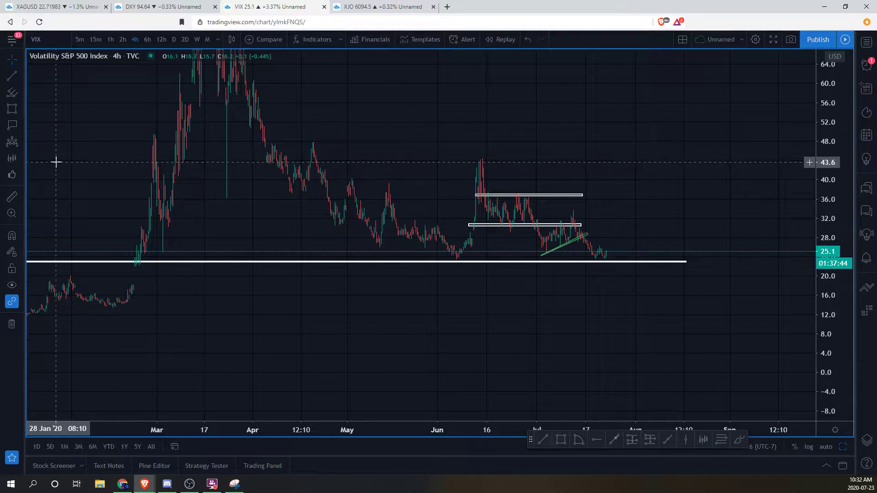
# - Copy the VIX's June 2020 spike as a bars pattern, project it upward from the latest candles, and delete the projection
pyautogui.click(9, 158)
pyautogui.click(454, 227)
pyautogui.click(479, 175)
pyautogui.moveTo(475, 182); pyautogui.dragTo(629, 189)
pyautogui.click(631, 245)
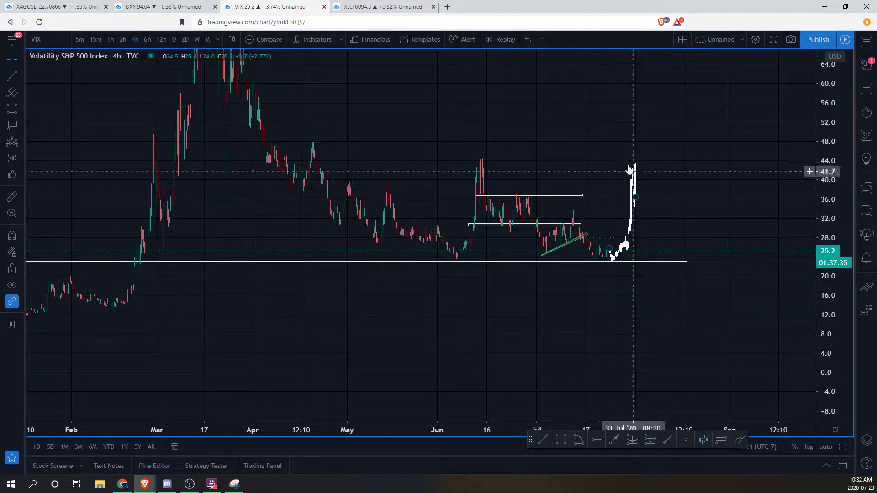
pyautogui.click(633, 182)
pyautogui.press('Delete')
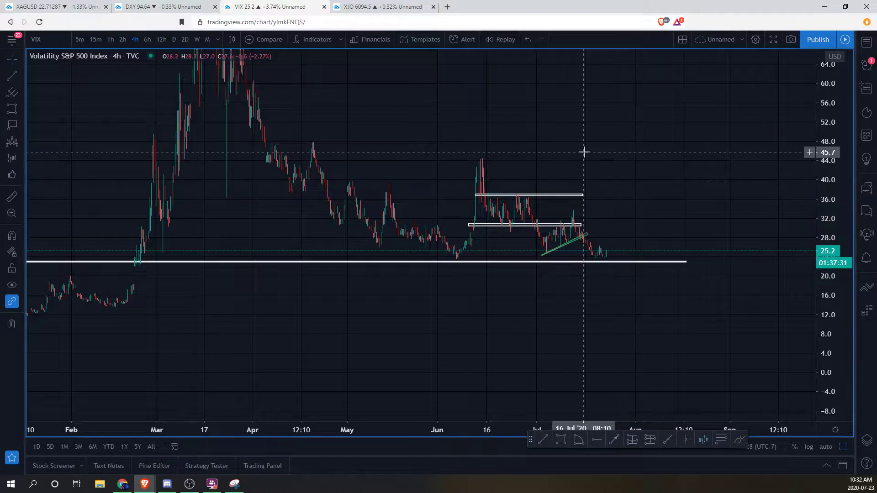
# - Examine the VIX's position above the white support at about 23, against its price history back to 2017
pyautogui.moveTo(596, 150); pyautogui.dragTo(646, 156)
pyautogui.moveTo(820, 133); pyautogui.dragTo(820, 144)
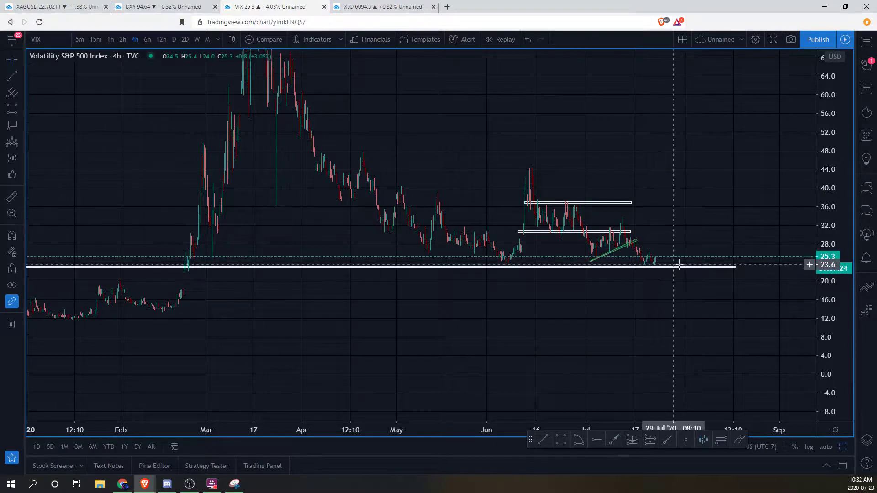
pyautogui.scroll(-5, 705, 287)
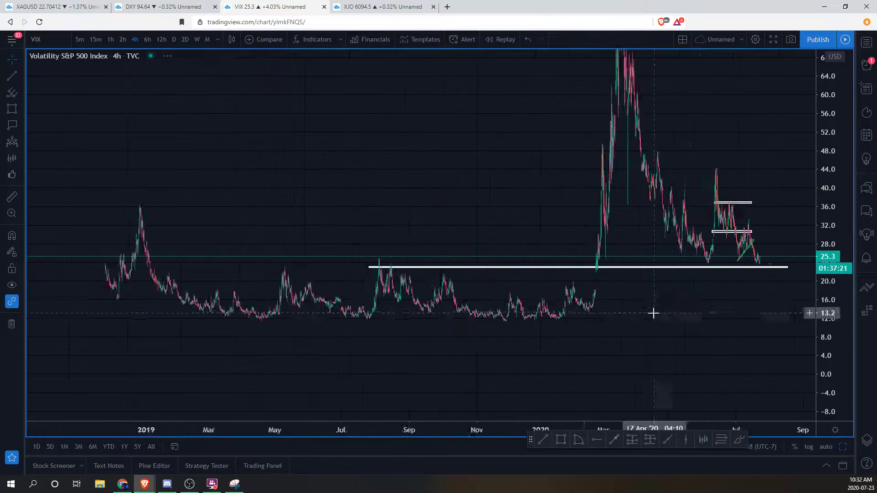
pyautogui.scroll(-4, 655, 313)
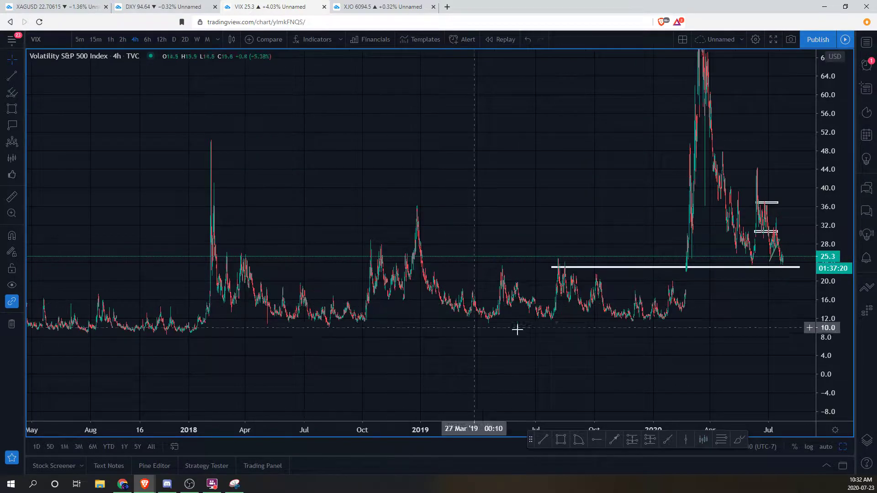
pyautogui.scroll(8, 528, 330)
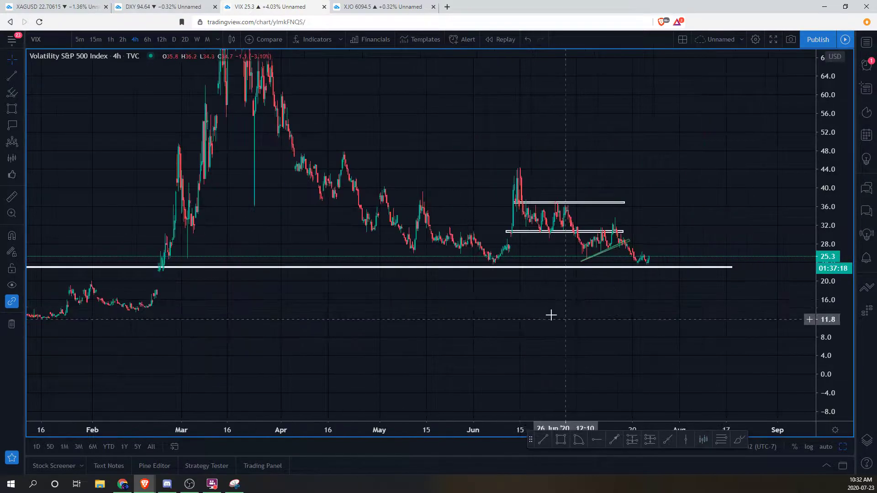
pyautogui.moveTo(829, 368); pyautogui.dragTo(816, 315)
pyautogui.moveTo(624, 141); pyautogui.dragTo(667, 138)
pyautogui.scroll(2, 668, 137)
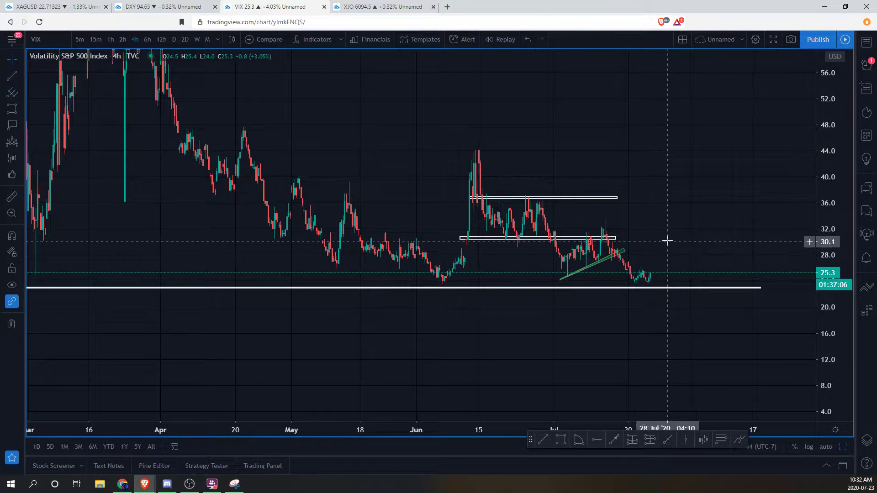
# - Extend the middle white VIX rectangle to late August 2020, levelled at about 30.6
pyautogui.moveTo(661, 238)
pyautogui.mouseDown()
pyautogui.moveTo(578, 238)
pyautogui.moveTo(758, 237)
pyautogui.mouseUp()
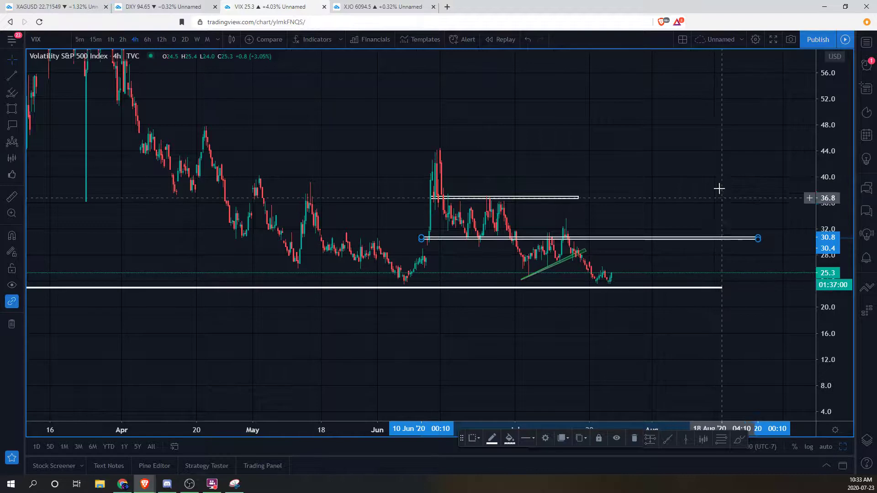
pyautogui.moveTo(725, 239); pyautogui.dragTo(725, 238)
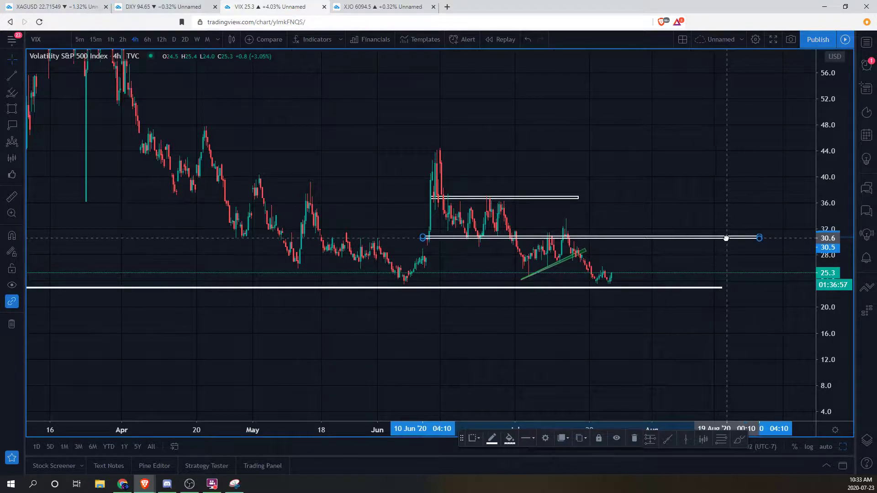
pyautogui.click(572, 218)
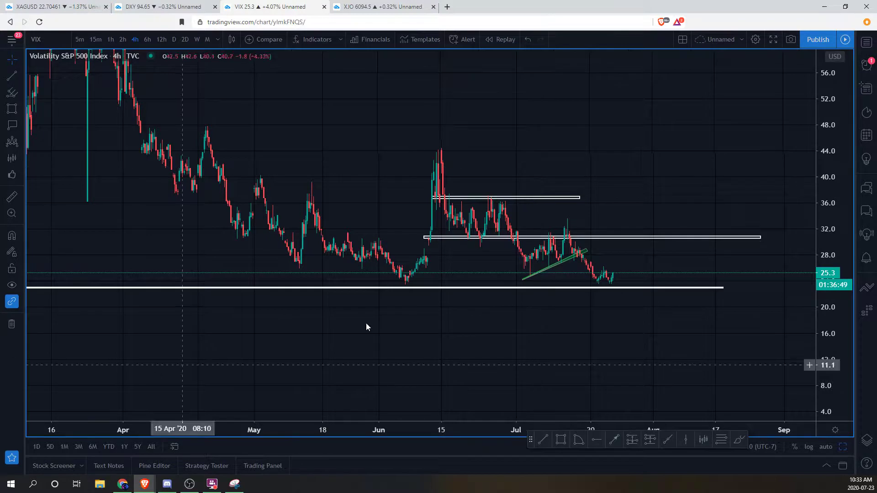
# - Return to the four-chart layout and review the NASDAQ 100 and VIX charts around their marked zones
pyautogui.moveTo(461, 393)
pyautogui.click(428, 401)
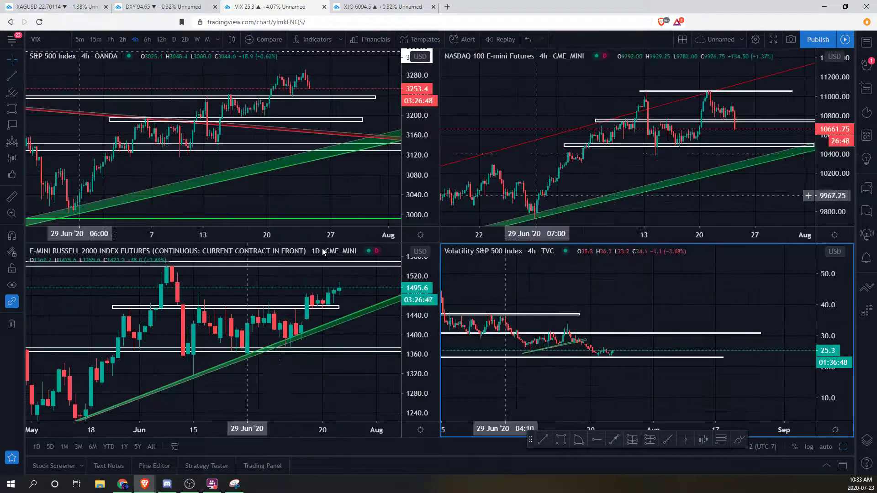
pyautogui.moveTo(828, 153); pyautogui.dragTo(765, 184)
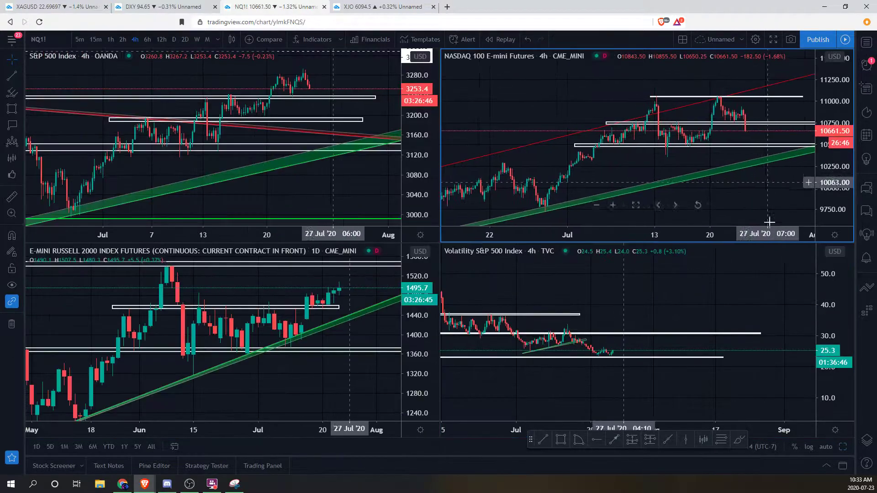
pyautogui.moveTo(824, 386); pyautogui.dragTo(800, 296)
pyautogui.moveTo(600, 303); pyautogui.dragTo(823, 283)
pyautogui.scroll(3, 808, 300)
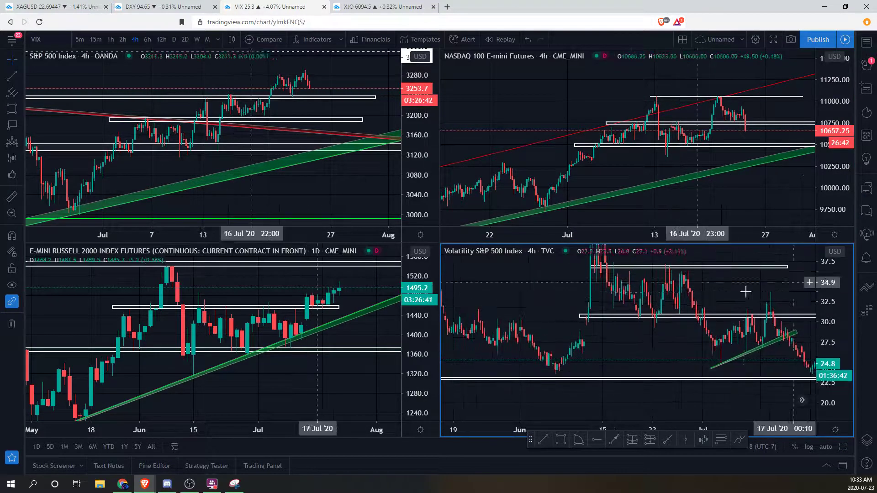
pyautogui.moveTo(744, 292); pyautogui.dragTo(715, 292)
pyautogui.scroll(1, 716, 292)
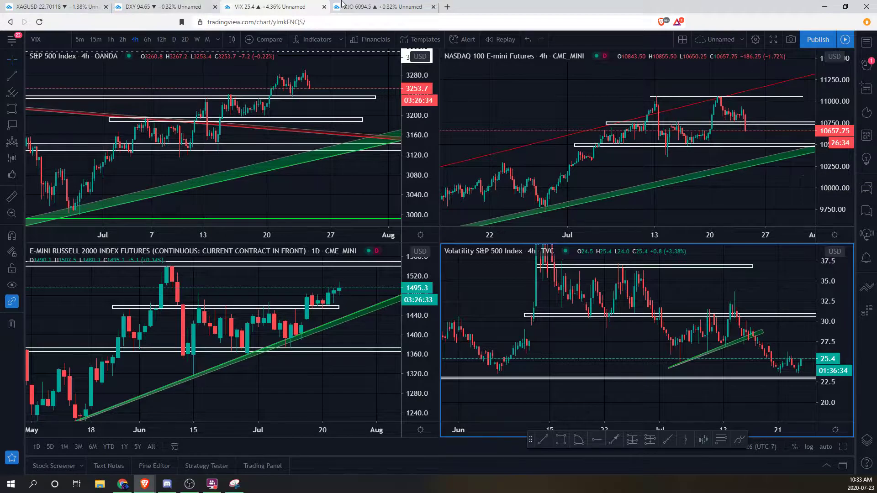
# - Switch to the Nikkei, UK 100, ASX 200 and DAX charts and move the floating drawing toolbar below them, clear of the ASX 200
pyautogui.click(375, 6)
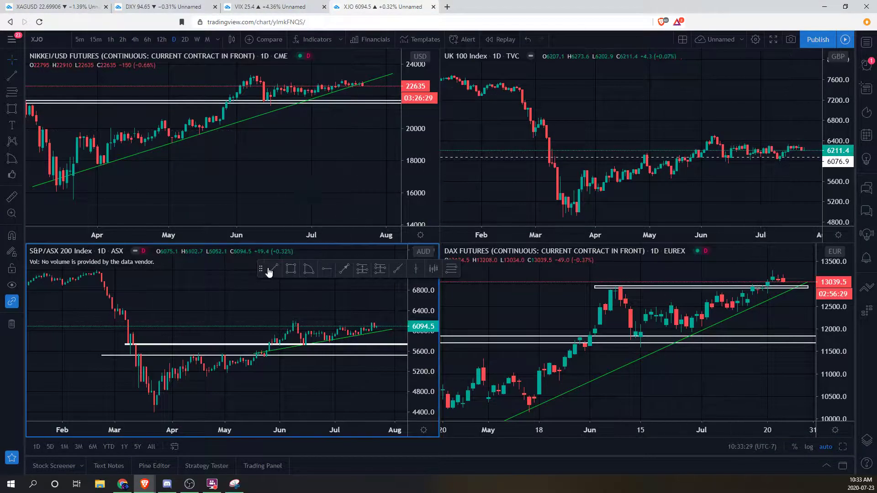
pyautogui.moveTo(258, 268); pyautogui.dragTo(477, 491)
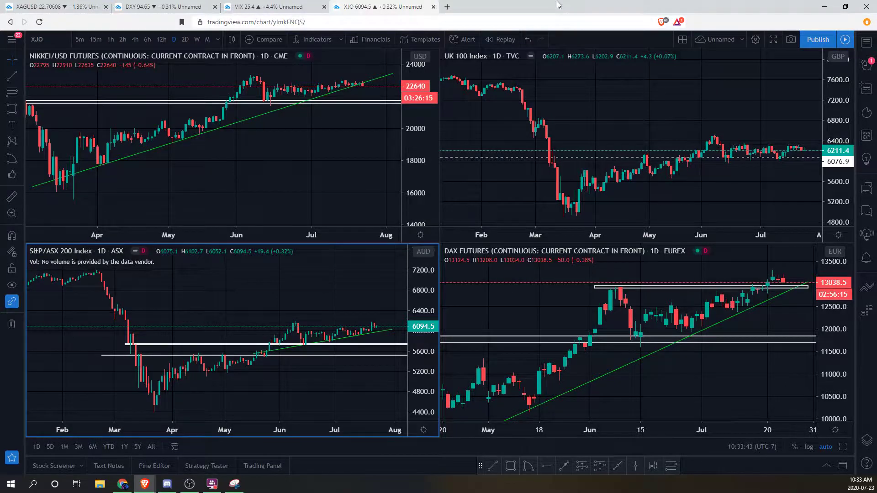
pyautogui.click(211, 143)
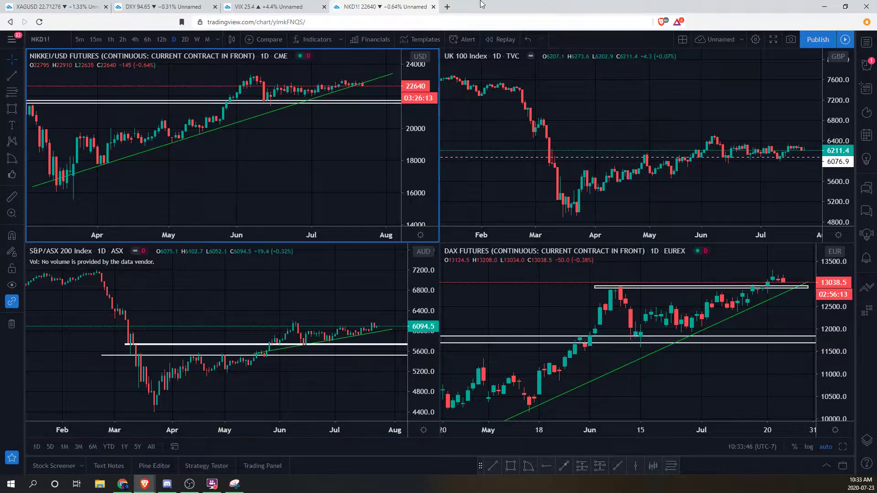
pyautogui.click(566, 92)
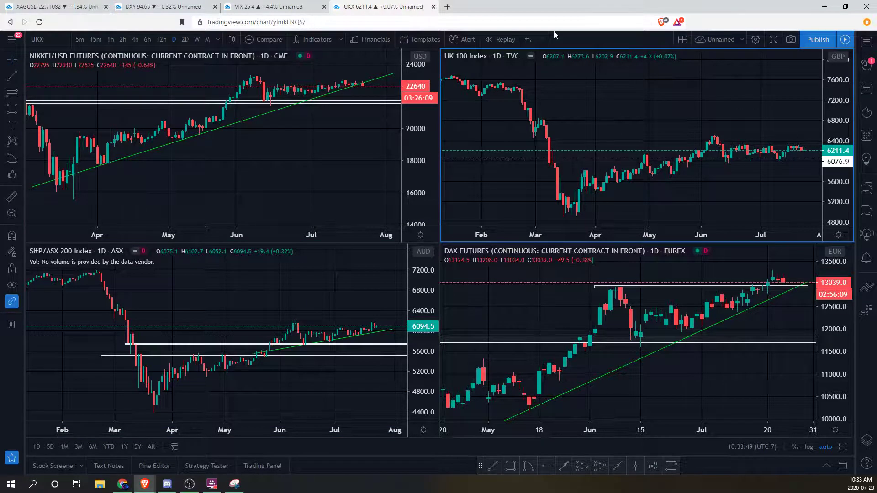
pyautogui.click(238, 178)
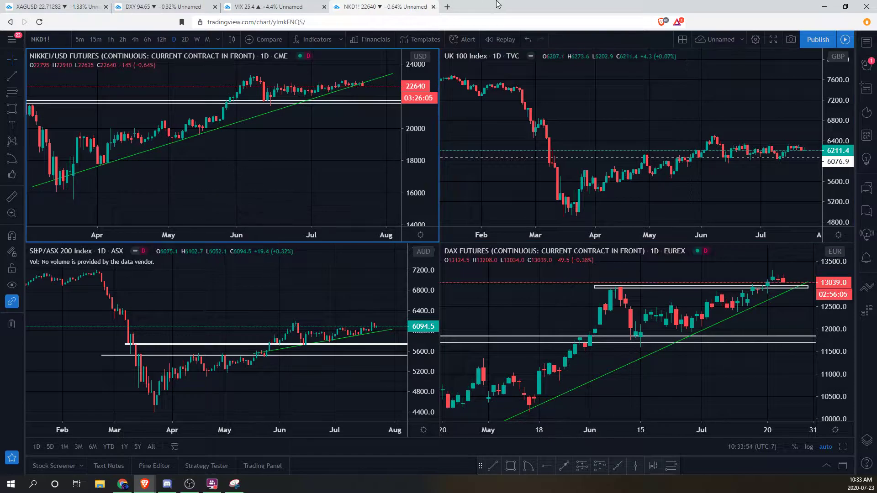
# - Draw a thin rectangle on the Nikkei at about 22,650 from 2 June to early August 2020, and delete it
pyautogui.scroll(5, 260, 68)
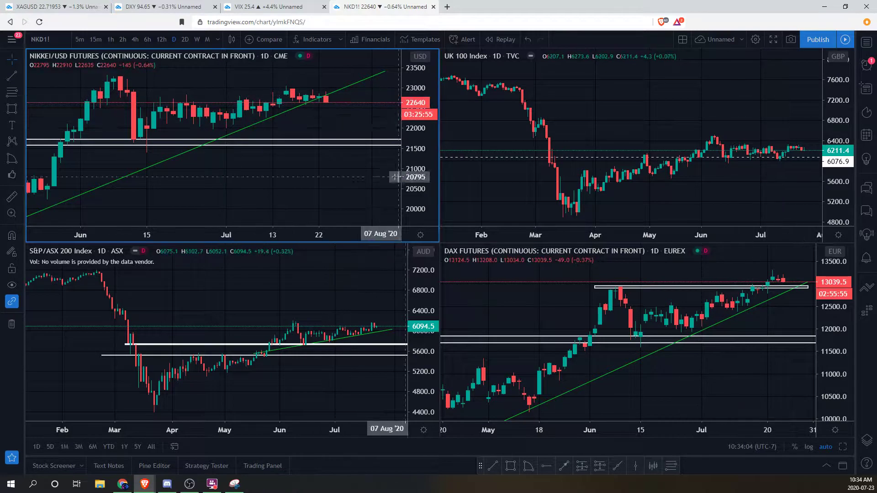
pyautogui.moveTo(410, 194); pyautogui.dragTo(410, 117)
pyautogui.moveTo(338, 123); pyautogui.dragTo(321, 186)
pyautogui.scroll(-1, 322, 183)
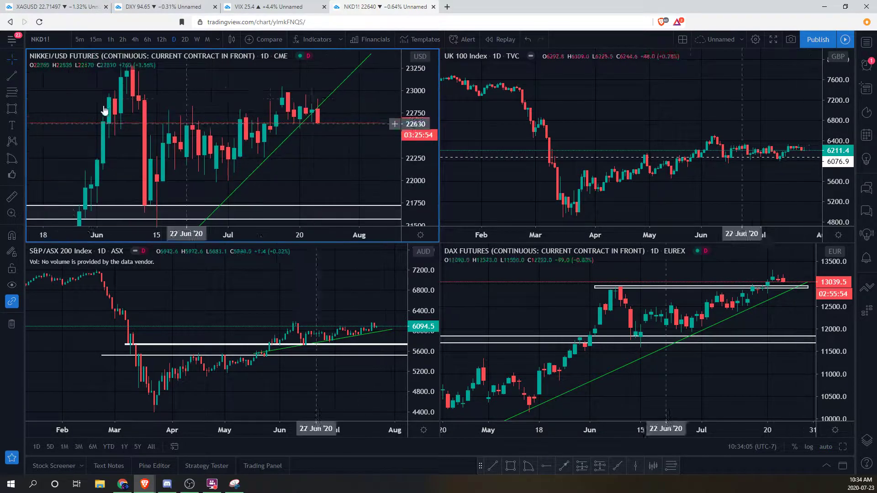
pyautogui.click(12, 110)
pyautogui.click(103, 122)
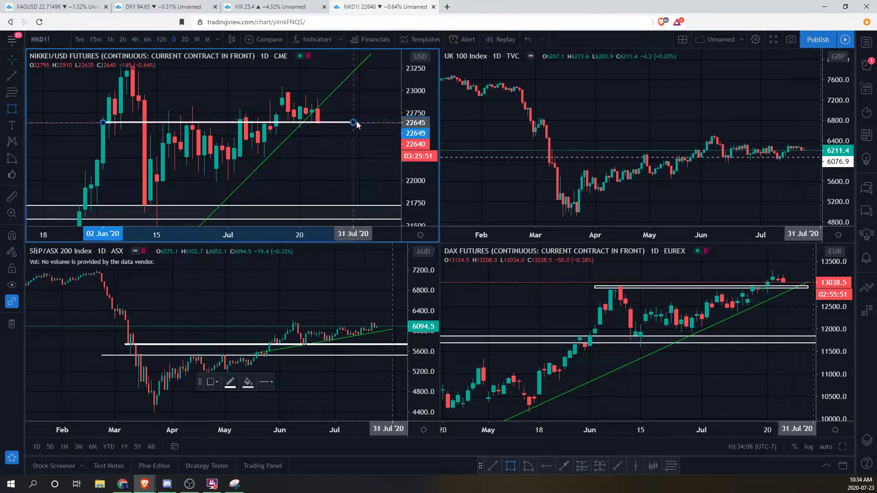
pyautogui.click(365, 120)
pyautogui.click(352, 151)
pyautogui.moveTo(413, 148); pyautogui.dragTo(413, 174)
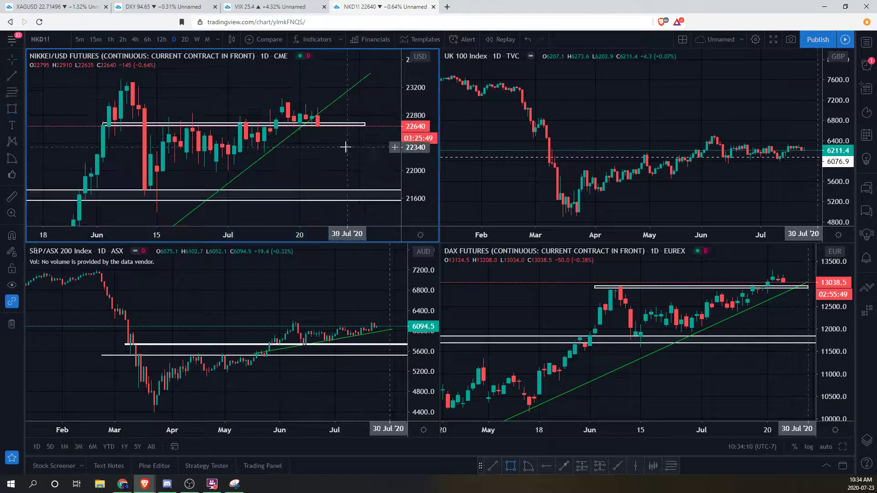
pyautogui.click(349, 125)
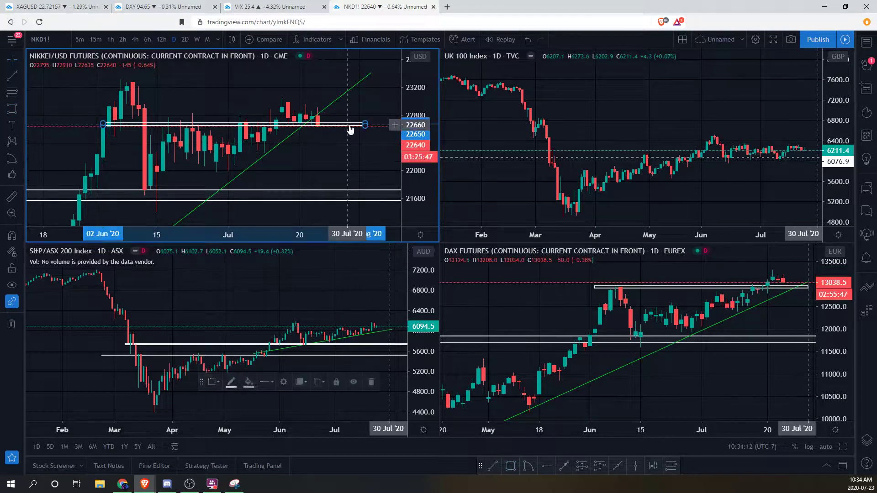
pyautogui.press('Delete')
# - Examine the Nikkei's latest candles against the green rising trendline, the white support zone and the June high
pyautogui.moveTo(412, 117); pyautogui.dragTo(412, 183)
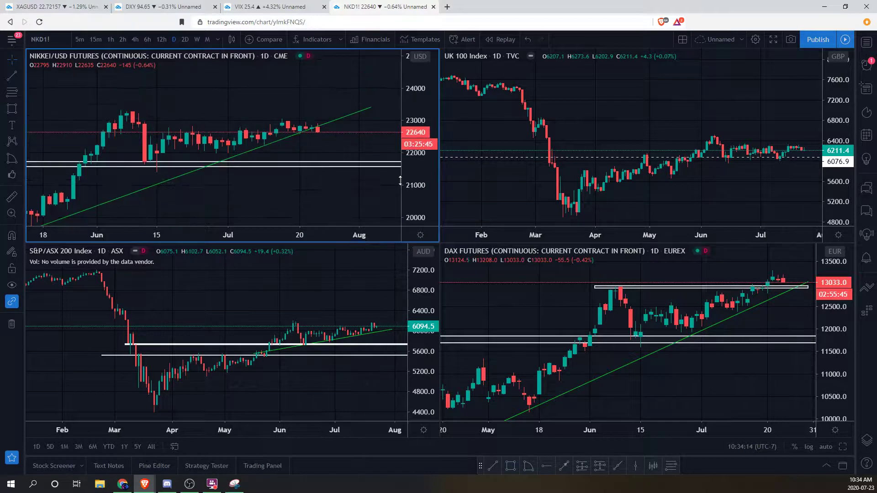
pyautogui.scroll(-5, 304, 186)
pyautogui.moveTo(305, 186); pyautogui.dragTo(319, 83)
pyautogui.moveTo(411, 128); pyautogui.dragTo(412, 205)
pyautogui.scroll(-3, 312, 175)
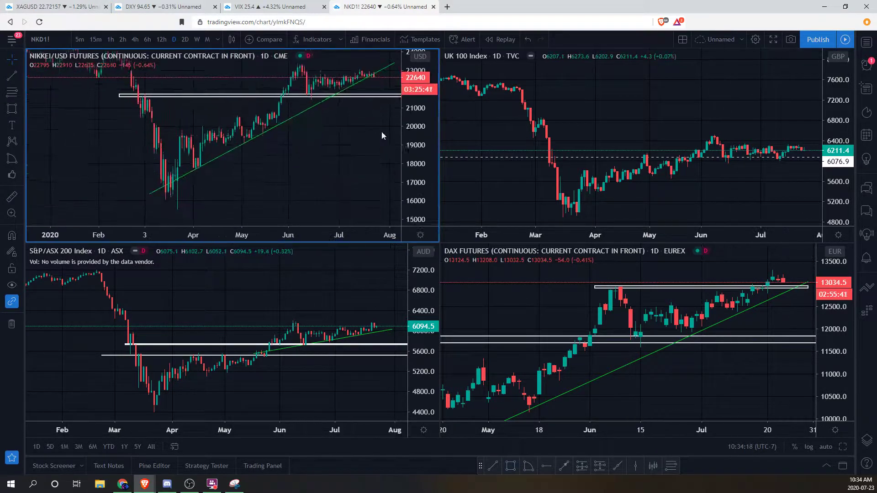
pyautogui.scroll(3, 322, 145)
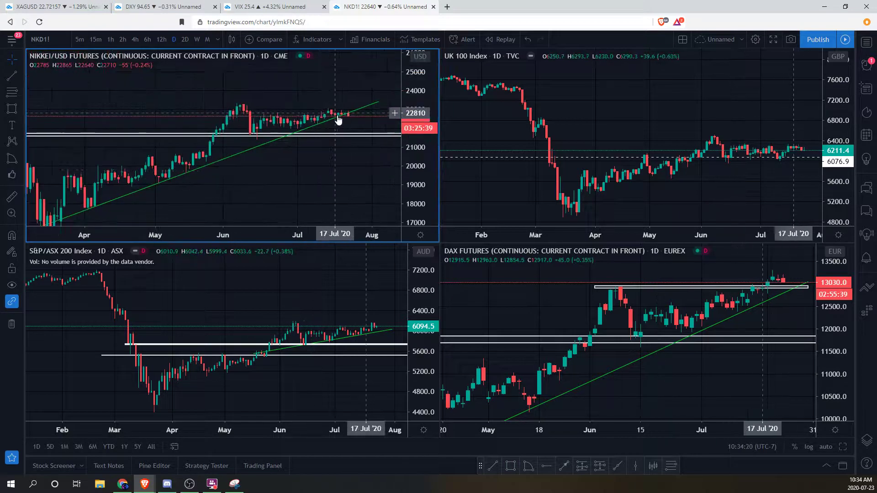
pyautogui.moveTo(306, 181); pyautogui.dragTo(325, 178)
pyautogui.moveTo(413, 164); pyautogui.dragTo(302, 151)
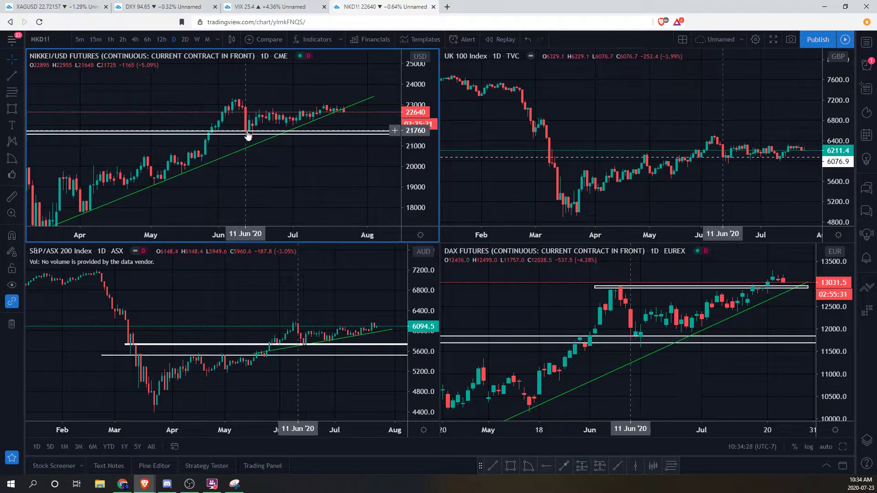
pyautogui.moveTo(239, 133); pyautogui.dragTo(234, 134)
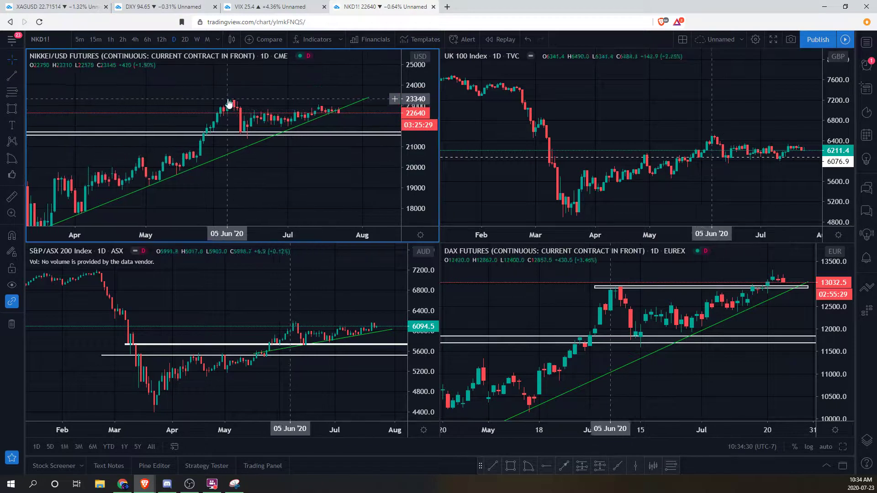
pyautogui.moveTo(303, 158)
pyautogui.mouseDown()
pyautogui.moveTo(290, 157)
pyautogui.moveTo(315, 165)
pyautogui.mouseUp()
# - Examine the S&P/ASX 200's recent candles against its green rising trendline, the June high and the white support zones
pyautogui.click(348, 301)
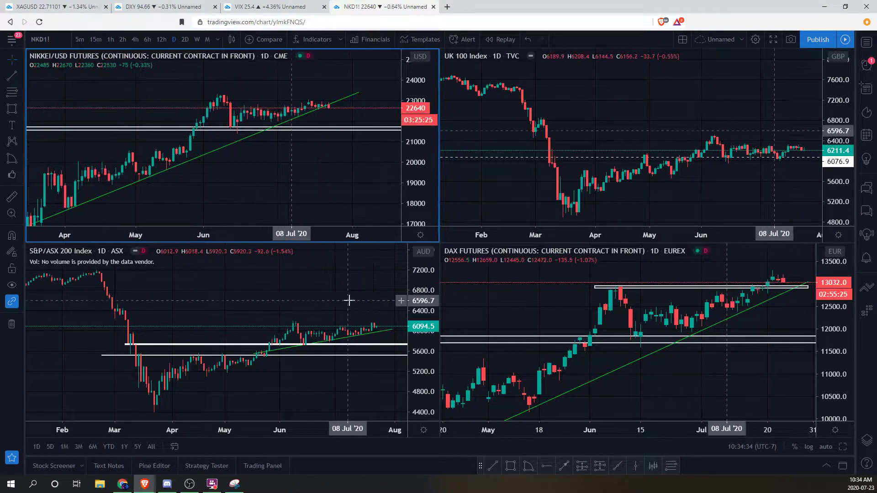
pyautogui.scroll(2, 349, 297)
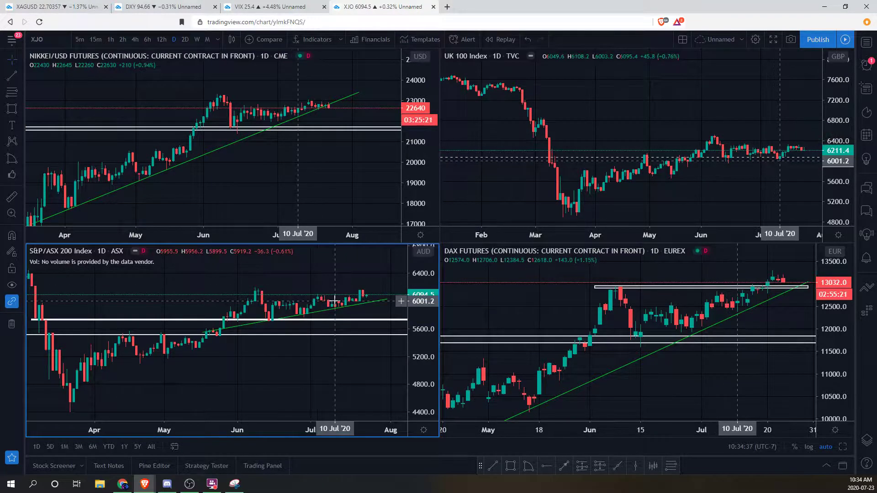
pyautogui.scroll(-2, 323, 284)
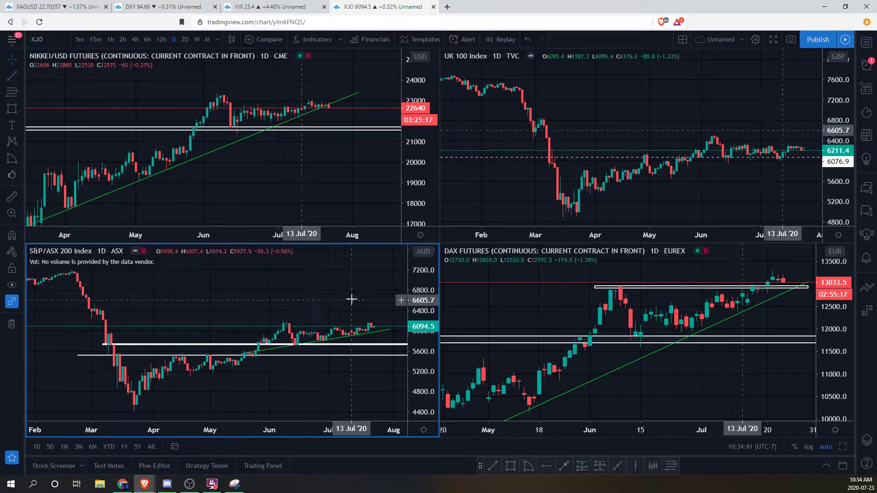
pyautogui.scroll(2, 354, 310)
pyautogui.scroll(2, 366, 319)
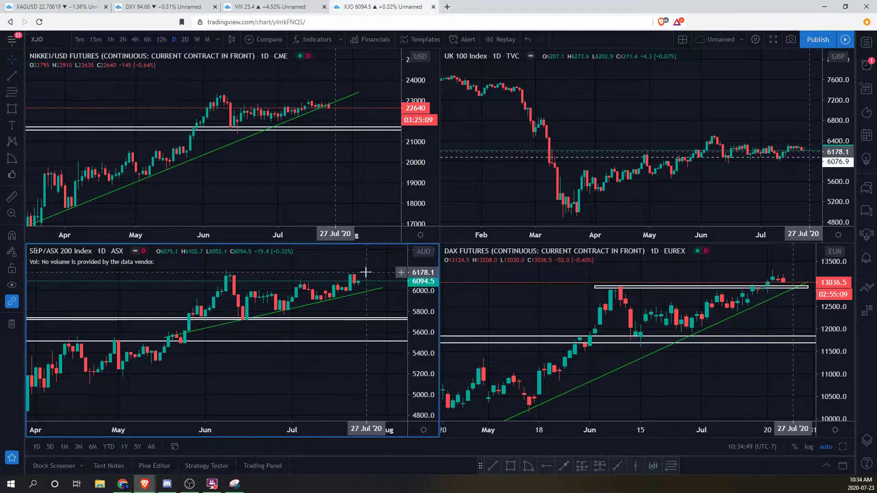
# - Examine the UK 100's daily candles since April against the dashed 6076.9 level, after a brief check of the ASX 200 and Nikkei
pyautogui.moveTo(371, 262); pyautogui.dragTo(355, 260)
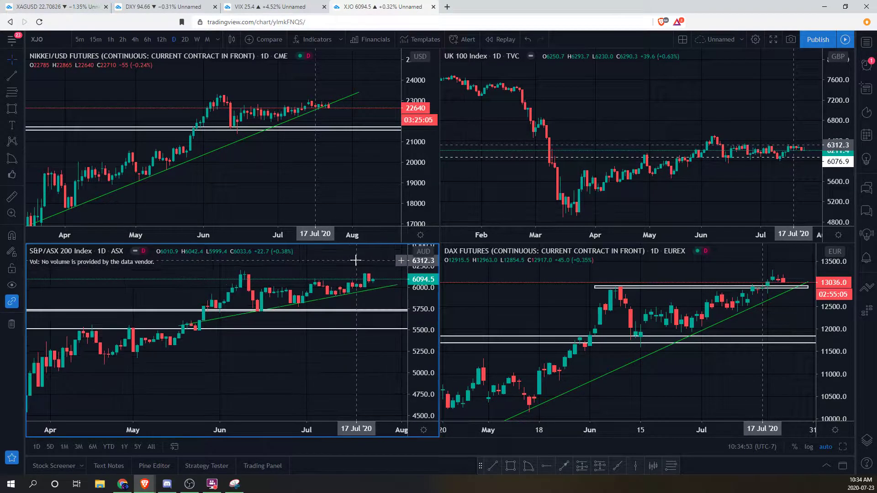
pyautogui.click(346, 169)
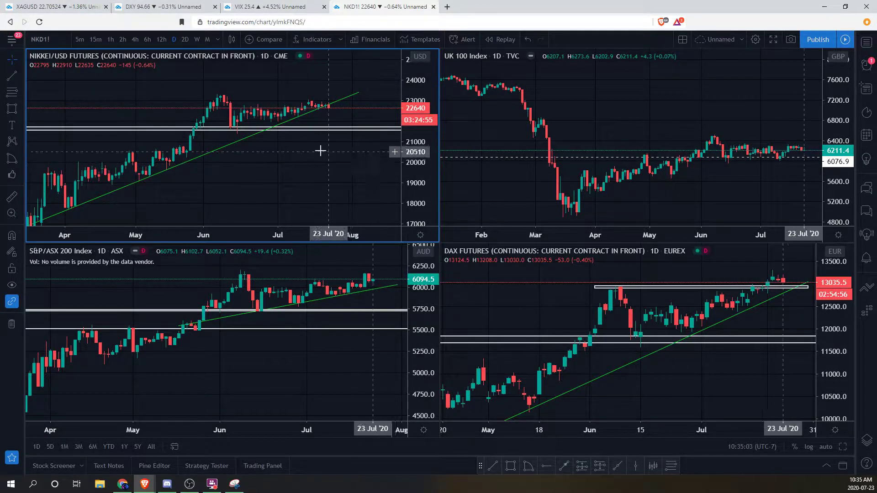
pyautogui.click(648, 98)
pyautogui.scroll(5, 648, 98)
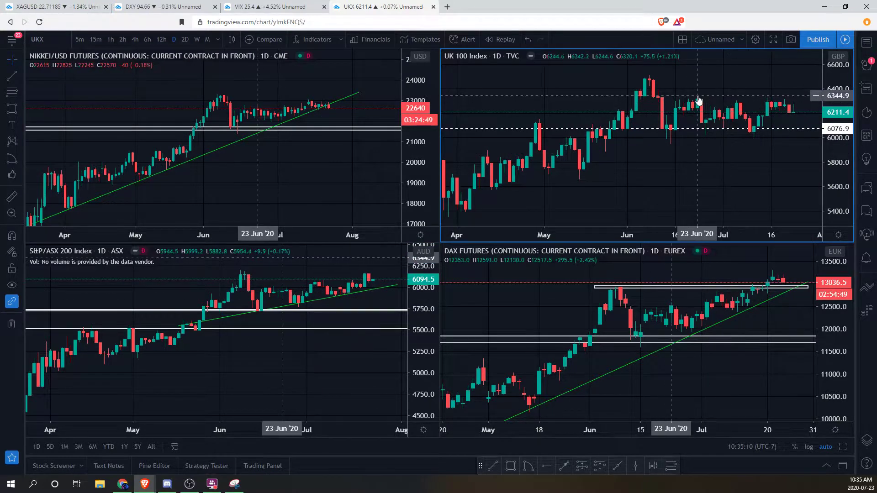
pyautogui.moveTo(693, 158); pyautogui.dragTo(692, 155)
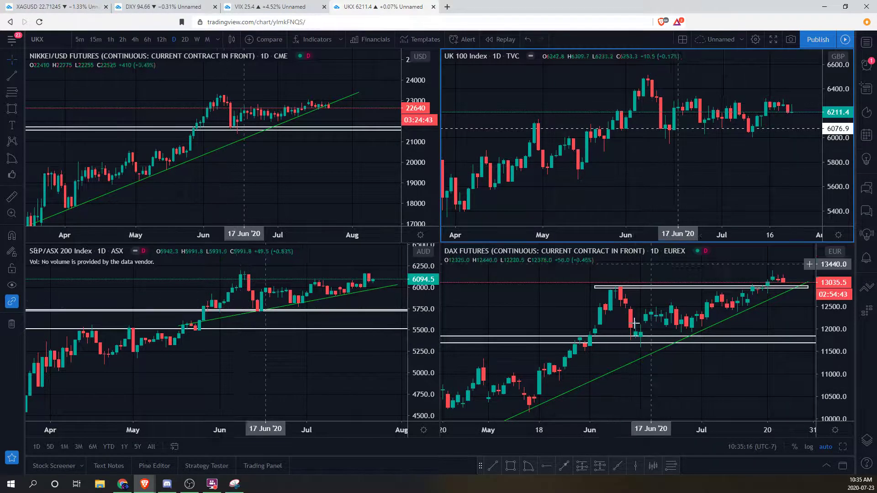
# - Examine the DAX's candles since June against its white zones and green rising trendline, and compare them with the UK 100 and Nikkei
pyautogui.click(561, 300)
pyautogui.scroll(5, 761, 312)
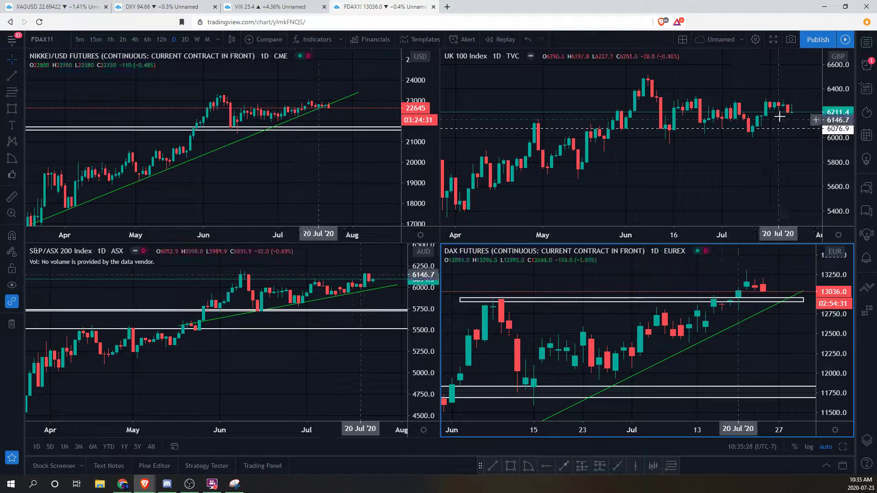
pyautogui.click(640, 88)
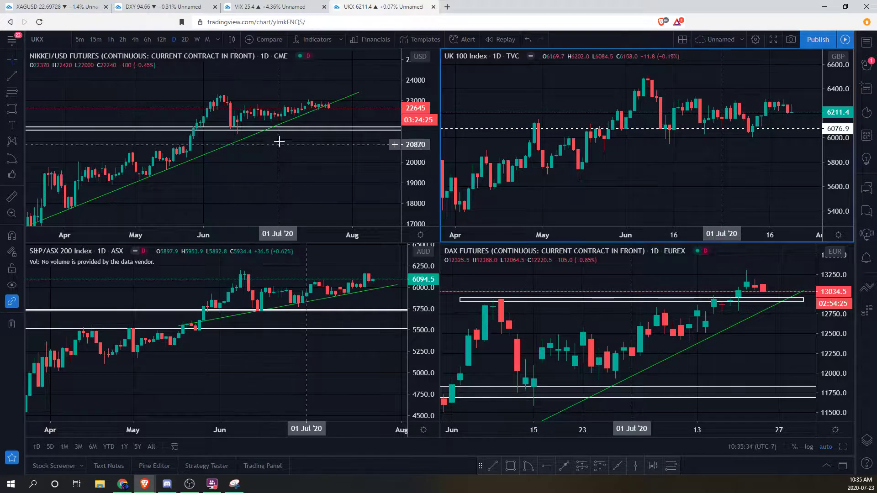
pyautogui.click(290, 153)
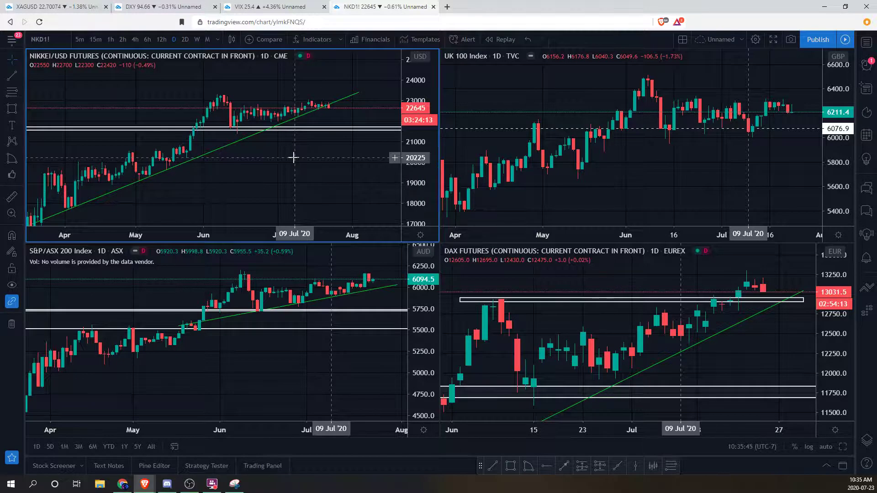
# - Switch to the U.S. Dollar Currency Index chart, widen its price range and move the floating drawing toolbar below the chart
pyautogui.click(165, 7)
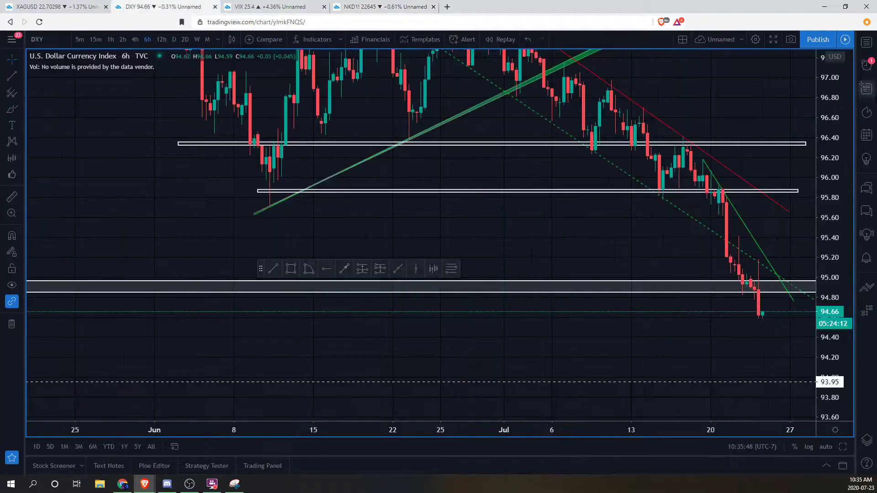
pyautogui.moveTo(836, 92); pyautogui.dragTo(838, 258)
pyautogui.moveTo(763, 158); pyautogui.dragTo(744, 164)
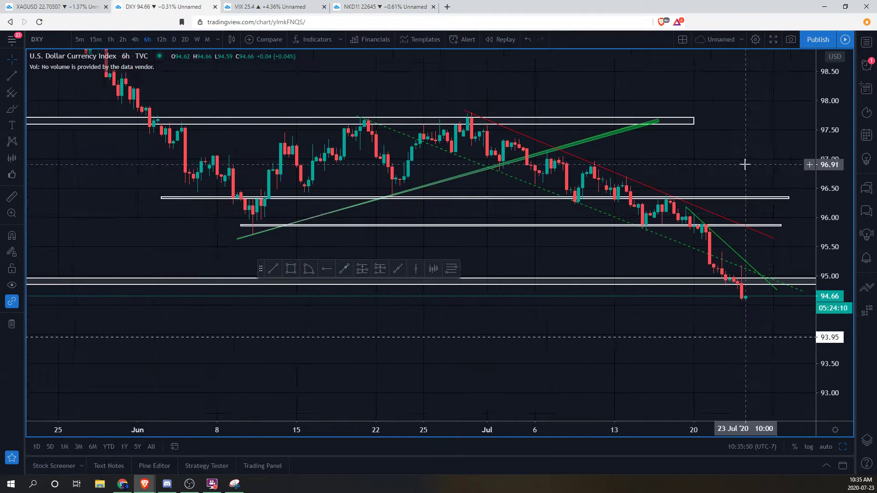
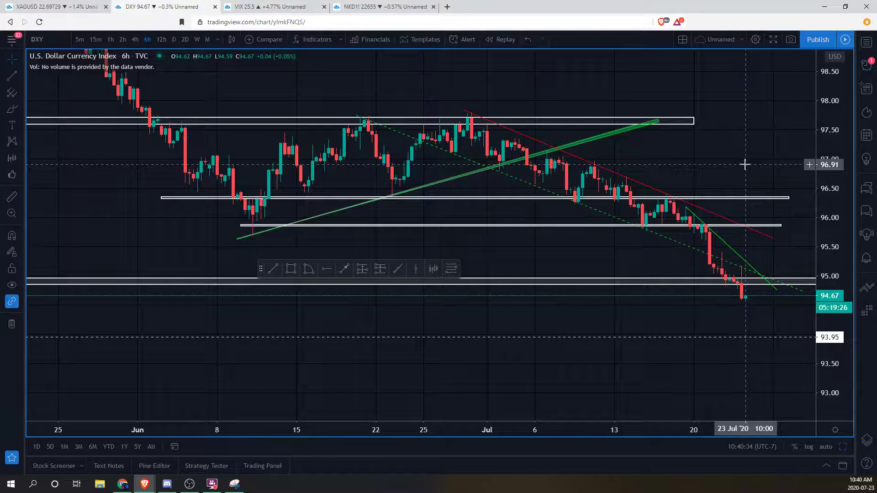
pyautogui.moveTo(741, 160); pyautogui.dragTo(709, 216)
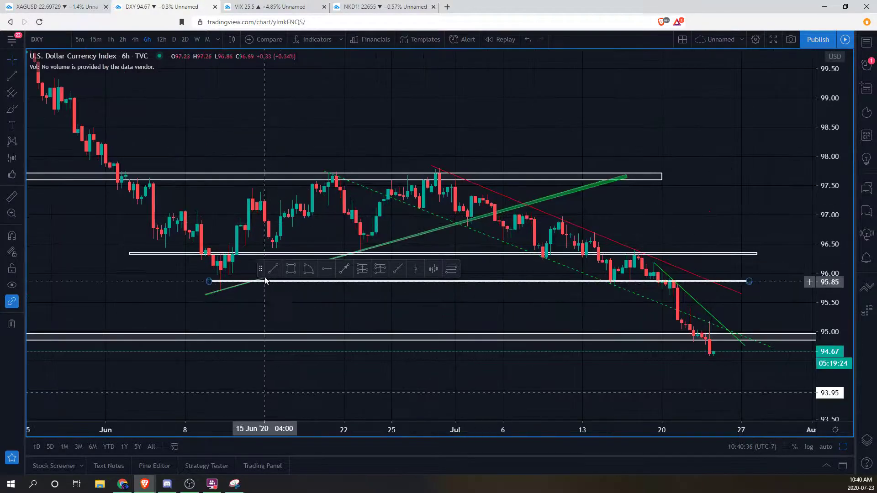
pyautogui.moveTo(262, 271); pyautogui.dragTo(423, 467)
# - Examine the dollar index's 6-hour price action since April against the white zones from about 97.7 down to 95
pyautogui.scroll(-1, 799, 162)
pyautogui.moveTo(837, 160); pyautogui.dragTo(833, 247)
pyautogui.scroll(-3, 593, 130)
pyautogui.moveTo(563, 133); pyautogui.dragTo(616, 172)
pyautogui.scroll(-1, 589, 165)
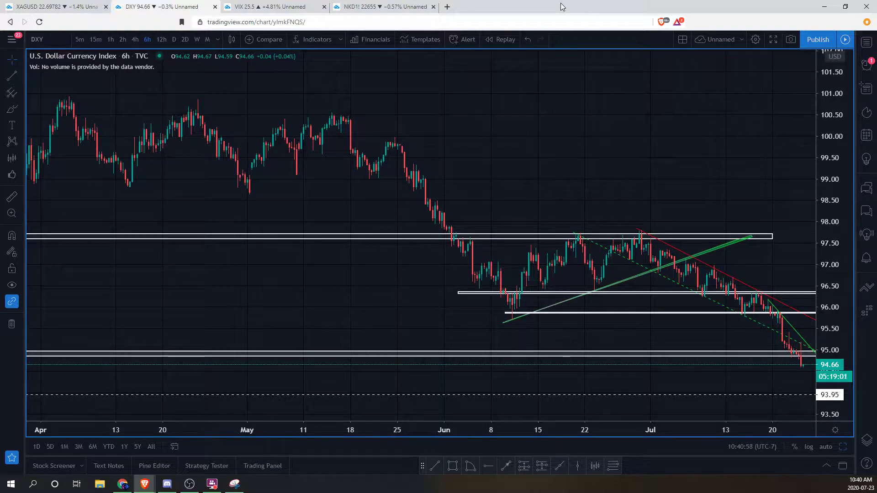
pyautogui.moveTo(675, 151); pyautogui.dragTo(642, 155)
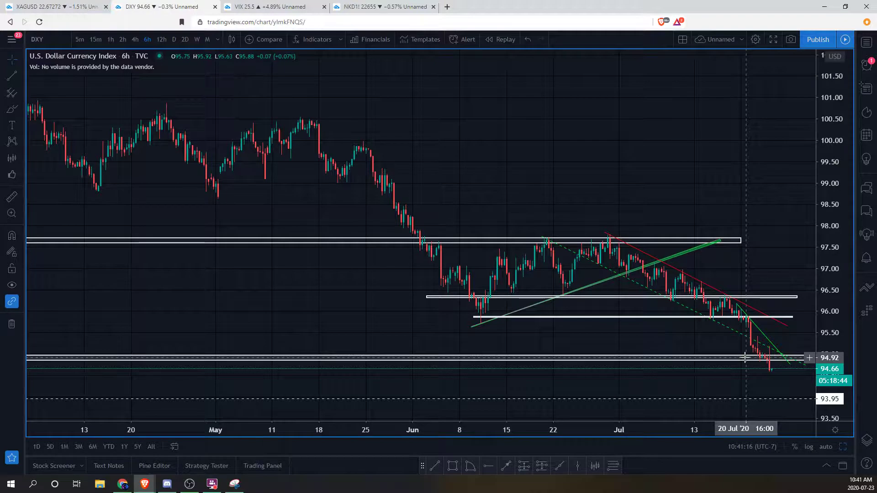
# - View the dollar index on the 2-day and weekly timeframes and examine the white zone near 95 back to 2017 and the March 2020 low
pyautogui.click(185, 39)
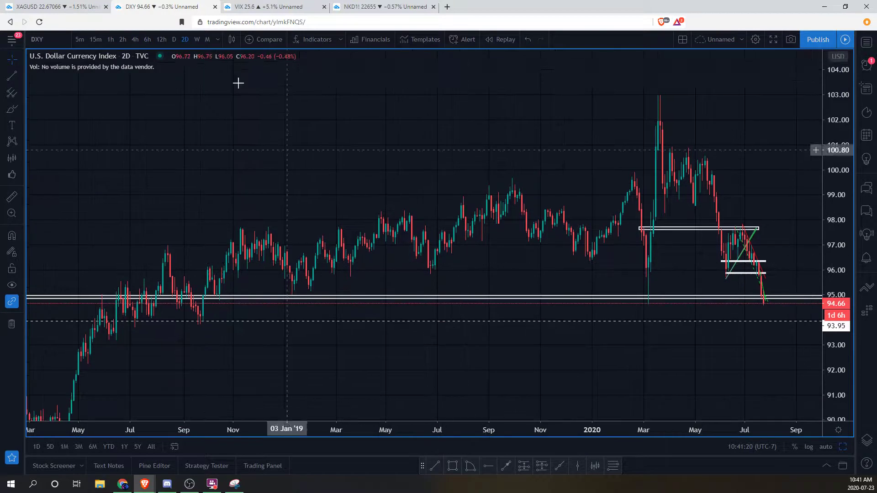
pyautogui.click(197, 39)
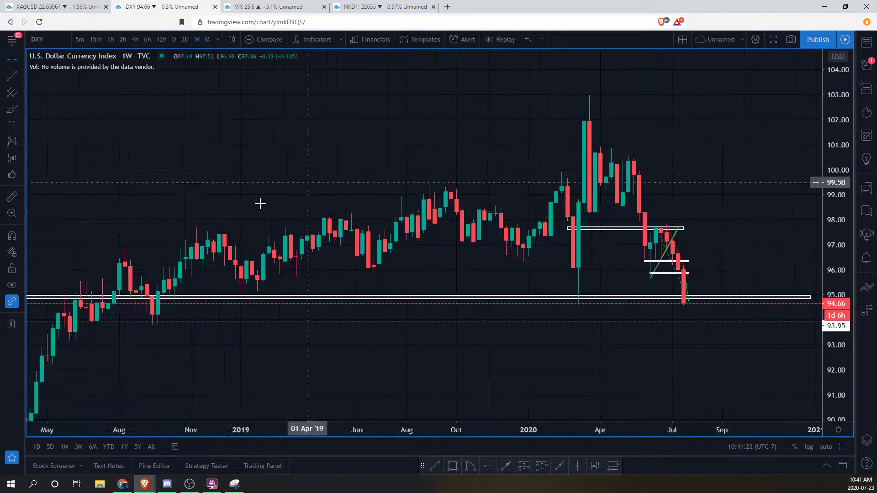
pyautogui.scroll(-3, 97, 301)
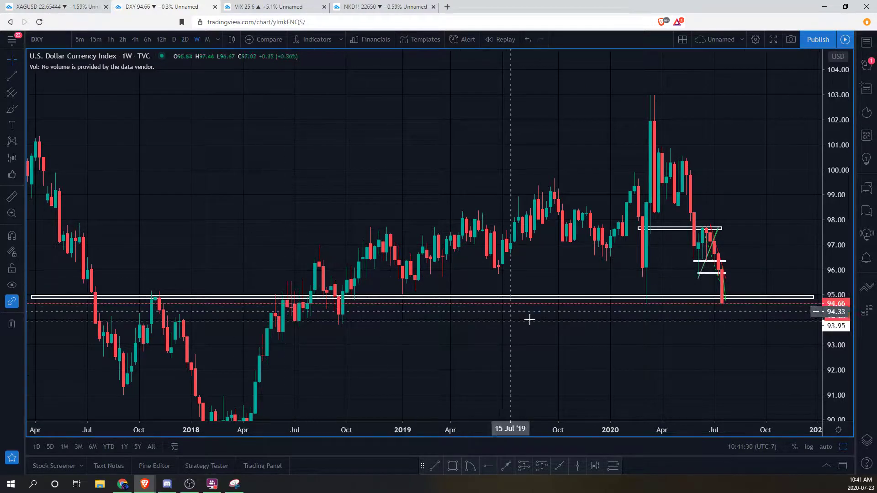
pyautogui.scroll(3, 608, 309)
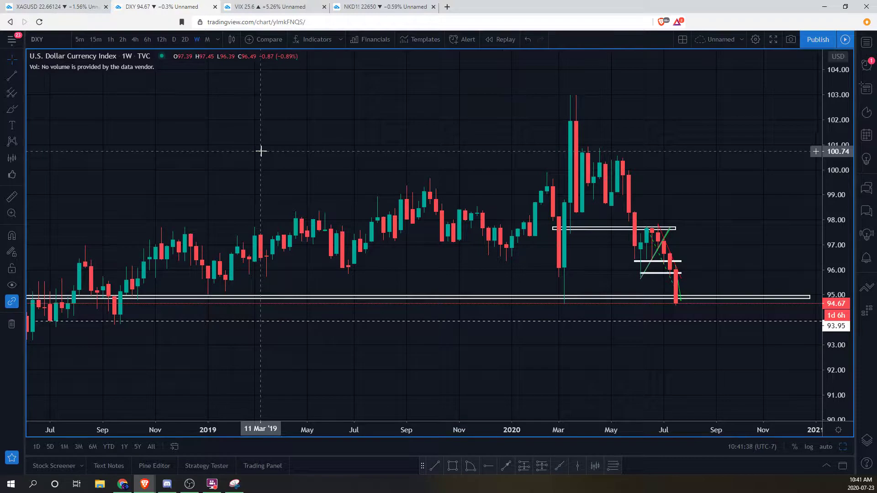
pyautogui.scroll(3, 525, 309)
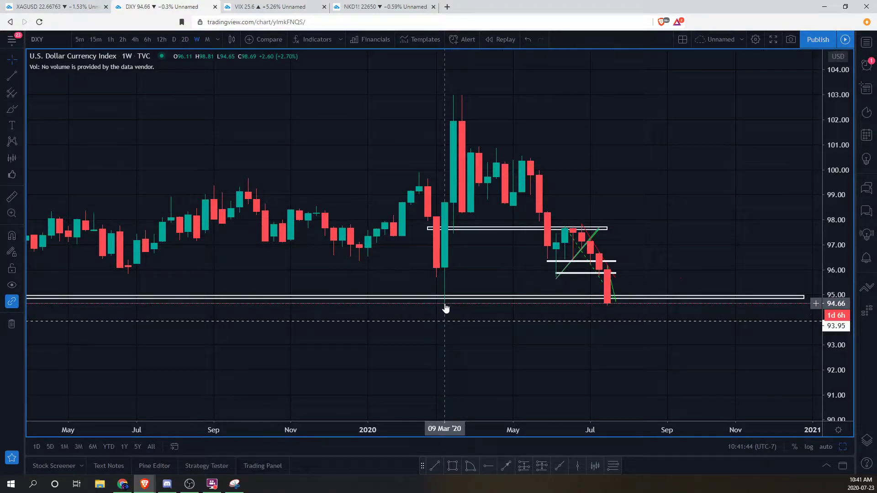
# - Switch the dollar index to the daily timeframe and examine the June–July decline against the white zones, falling trendlines and dashed 93.95 level
pyautogui.click(173, 39)
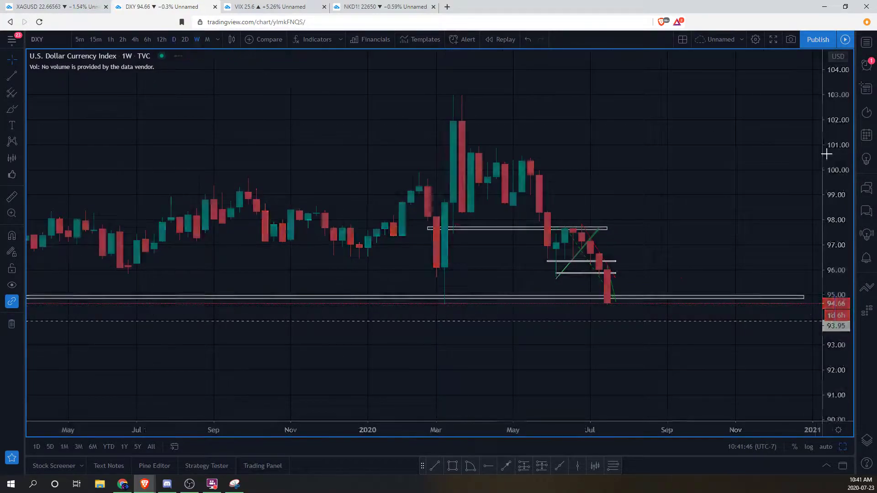
pyautogui.moveTo(688, 135); pyautogui.dragTo(698, 110)
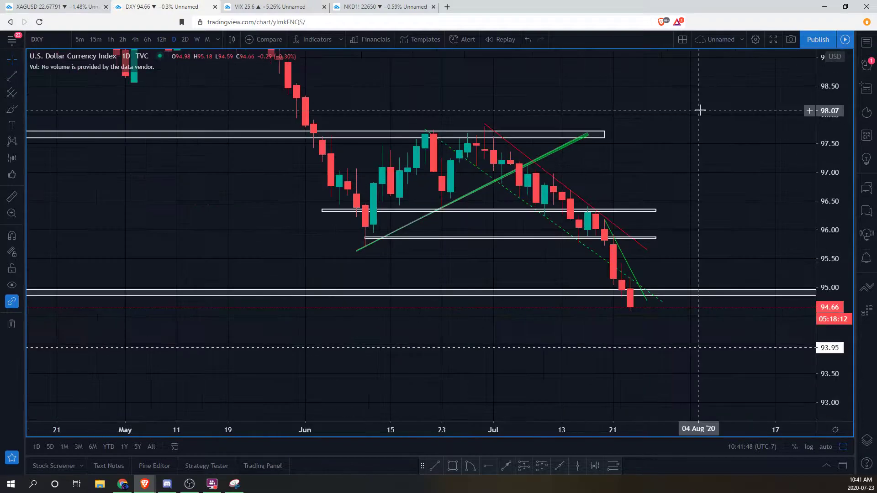
pyautogui.moveTo(831, 115); pyautogui.dragTo(831, 178)
pyautogui.moveTo(678, 180); pyautogui.dragTo(685, 180)
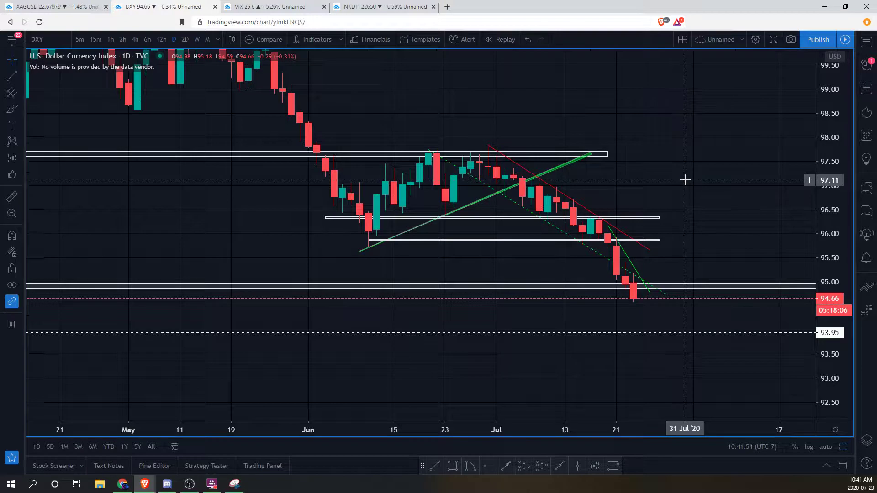
pyautogui.moveTo(671, 178); pyautogui.dragTo(682, 179)
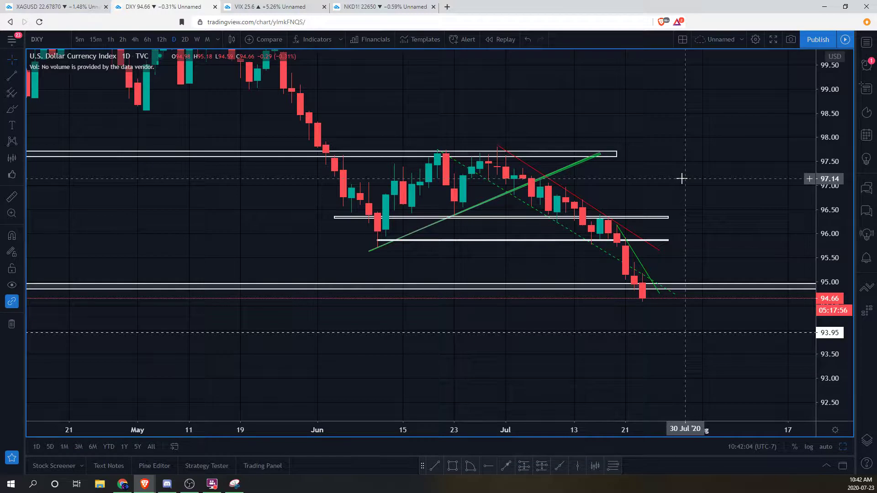
pyautogui.moveTo(638, 95); pyautogui.dragTo(684, 131)
pyautogui.scroll(1, 703, 200)
pyautogui.moveTo(705, 201); pyautogui.dragTo(723, 187)
pyautogui.moveTo(828, 238); pyautogui.dragTo(827, 202)
pyautogui.moveTo(691, 206); pyautogui.dragTo(697, 202)
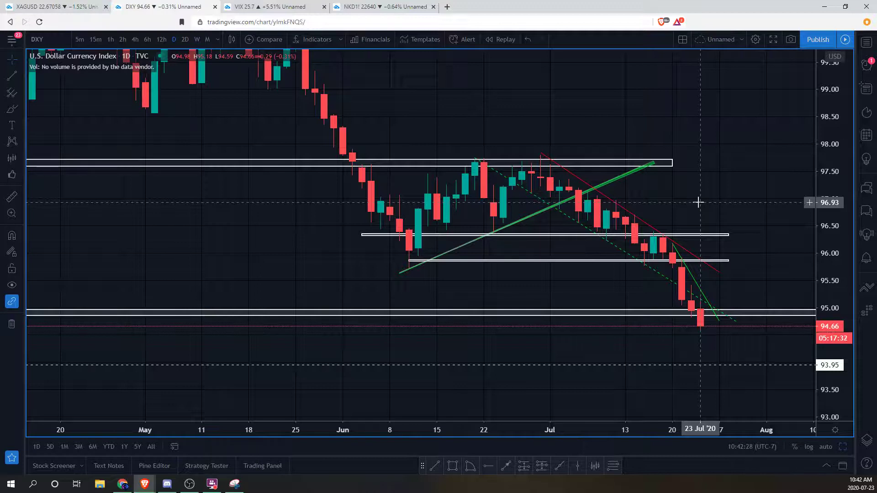
# - Switch the dollar index to the 4-hour timeframe and enlarge the July candles around the white zone near 95
pyautogui.click(136, 40)
pyautogui.moveTo(707, 188); pyautogui.dragTo(704, 139)
pyautogui.moveTo(827, 190); pyautogui.dragTo(826, 153)
pyautogui.moveTo(778, 184); pyautogui.dragTo(765, 157)
pyautogui.moveTo(827, 193); pyautogui.dragTo(827, 202)
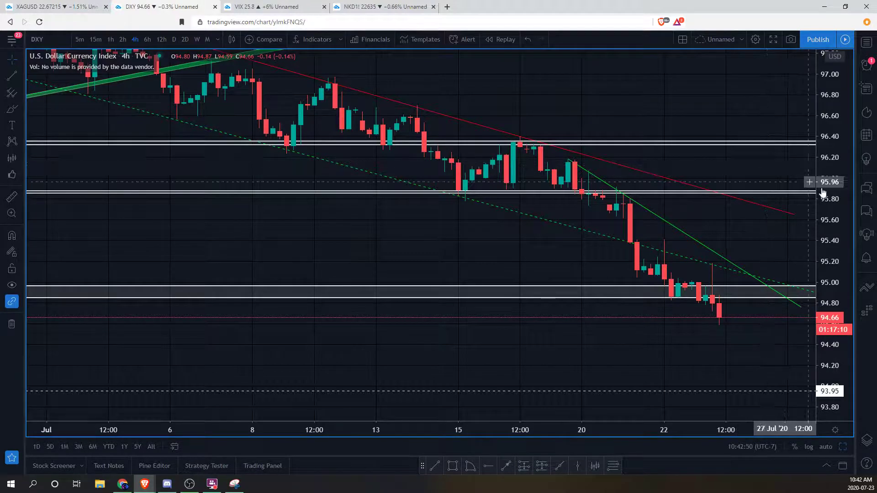
pyautogui.moveTo(825, 182); pyautogui.dragTo(820, 137)
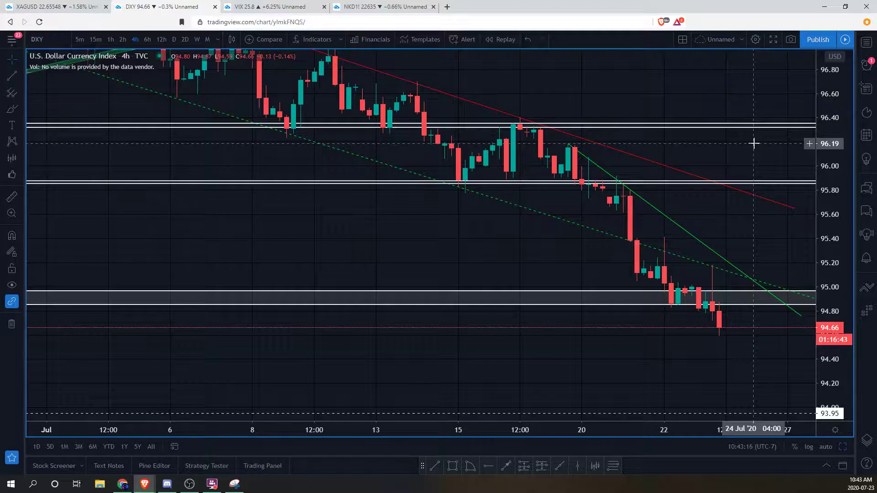
pyautogui.moveTo(753, 146); pyautogui.dragTo(753, 157)
pyautogui.moveTo(829, 161); pyautogui.dragTo(828, 136)
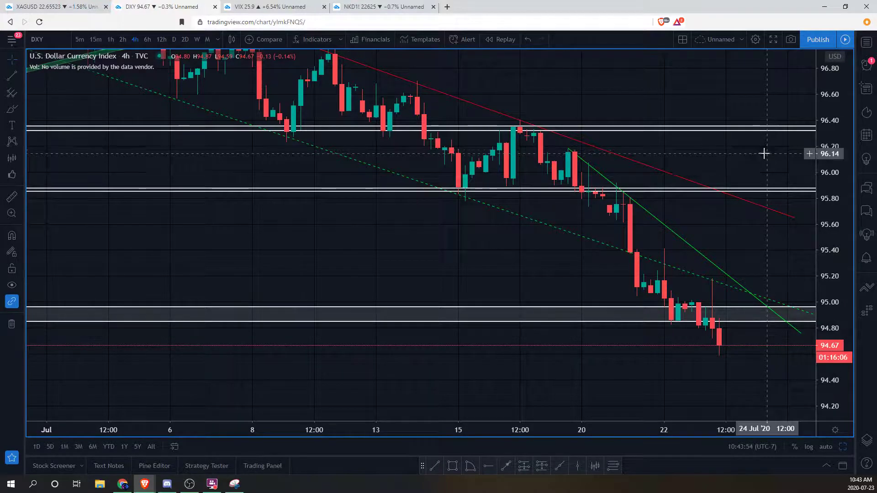
# - Examine the dollar index's 4-hour swings since mid-June against the green rising trendline, the red falling trendline and the dashed green line
pyautogui.scroll(-3, 762, 151)
pyautogui.moveTo(689, 132); pyautogui.dragTo(693, 144)
pyautogui.moveTo(586, 108); pyautogui.dragTo(630, 102)
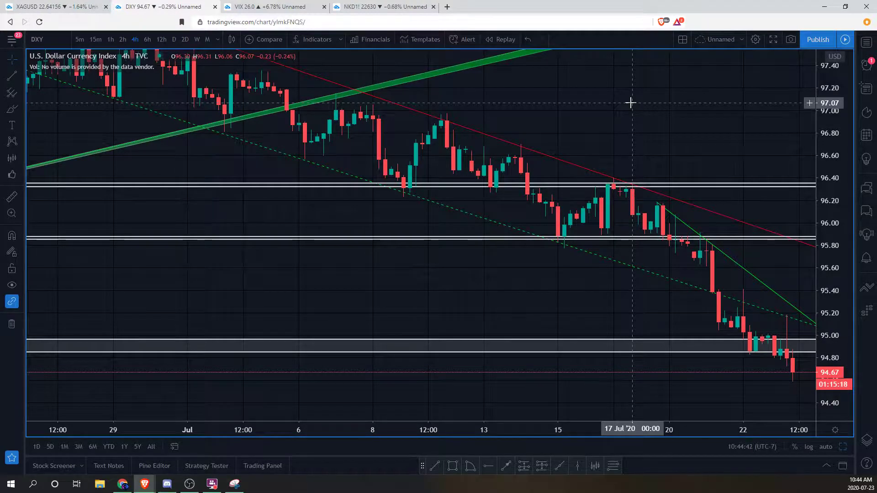
pyautogui.moveTo(630, 102); pyautogui.dragTo(631, 151)
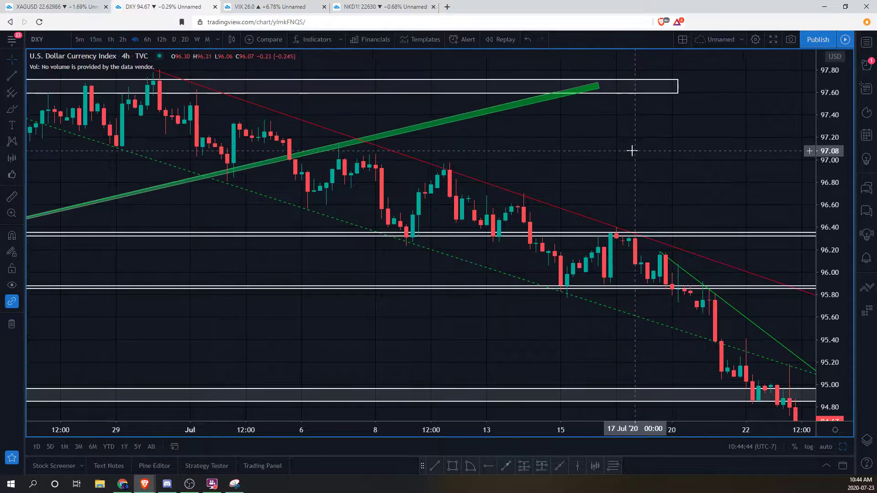
pyautogui.moveTo(830, 141); pyautogui.dragTo(831, 174)
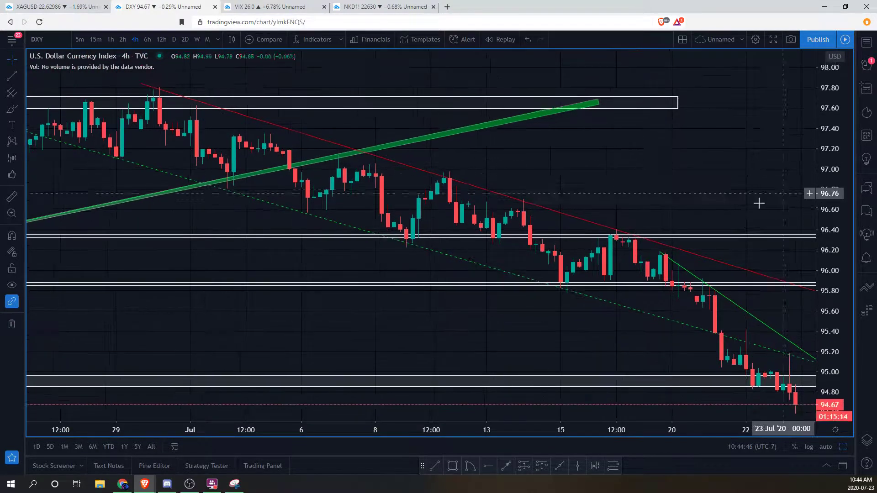
pyautogui.moveTo(771, 207); pyautogui.dragTo(765, 194)
pyautogui.scroll(-1, 739, 166)
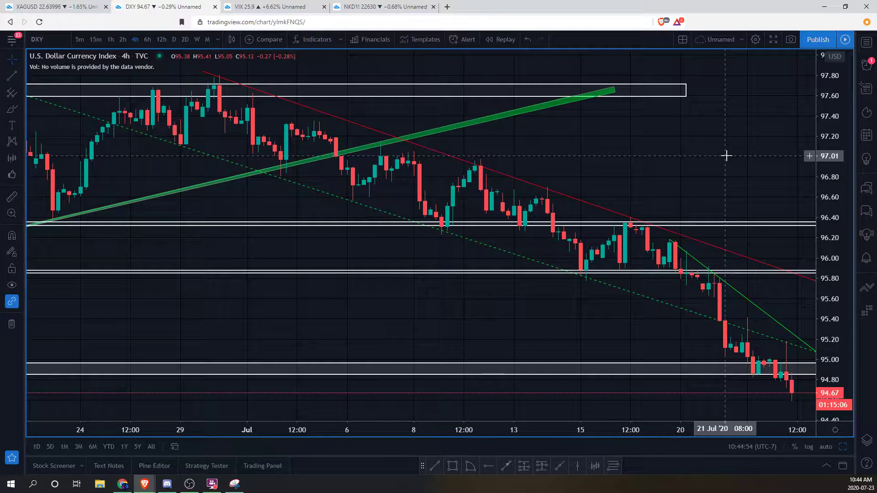
pyautogui.moveTo(716, 143); pyautogui.dragTo(723, 152)
pyautogui.scroll(-1, 688, 139)
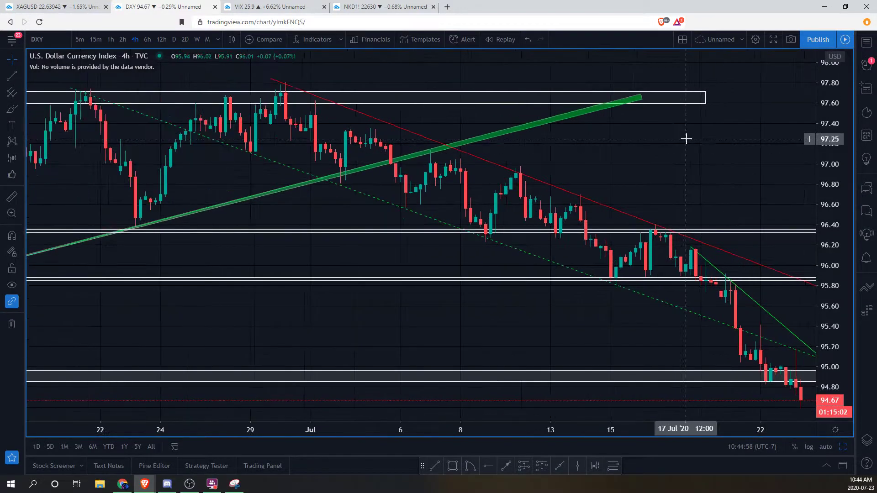
pyautogui.scroll(-1, 689, 139)
pyautogui.moveTo(825, 143); pyautogui.dragTo(825, 184)
pyautogui.scroll(-1, 739, 162)
pyautogui.moveTo(741, 176); pyautogui.dragTo(739, 163)
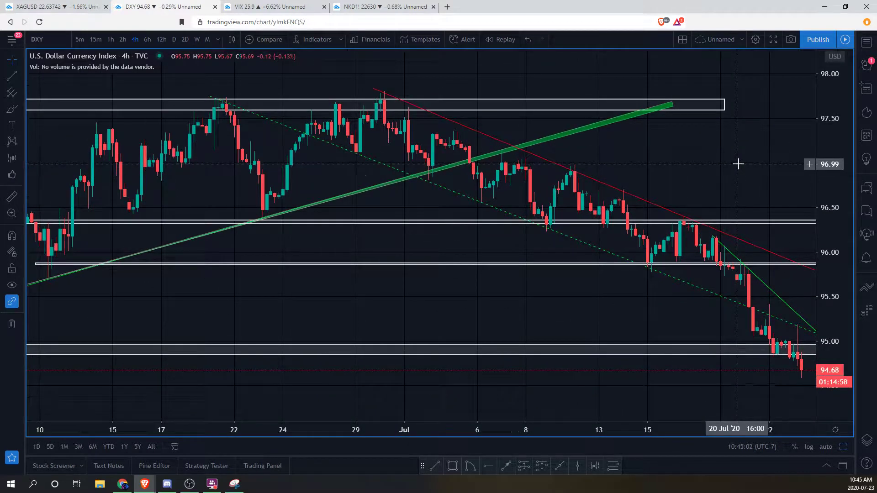
# - Examine the latest 4-hour candles against the short green falling trendline, the white zone near 95 and the dashed 93.95 level
pyautogui.scroll(2, 466, 255)
pyautogui.scroll(1, 571, 274)
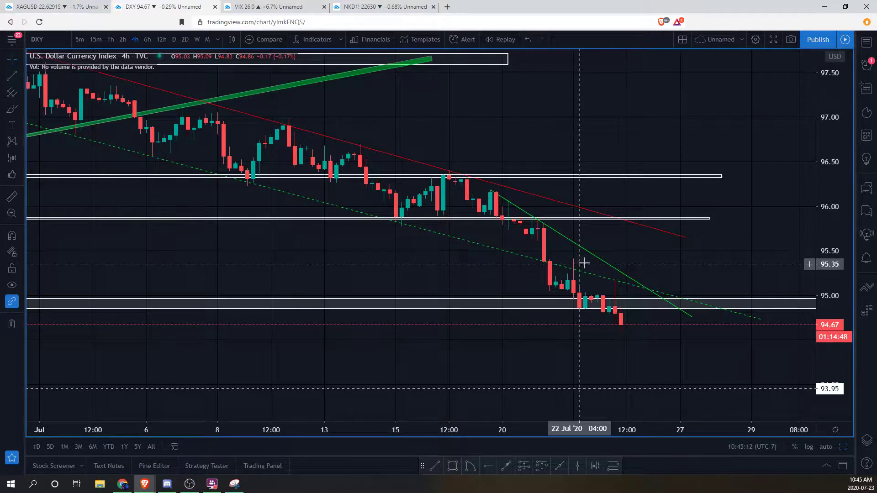
pyautogui.scroll(-1, 688, 251)
pyautogui.moveTo(688, 251); pyautogui.dragTo(719, 254)
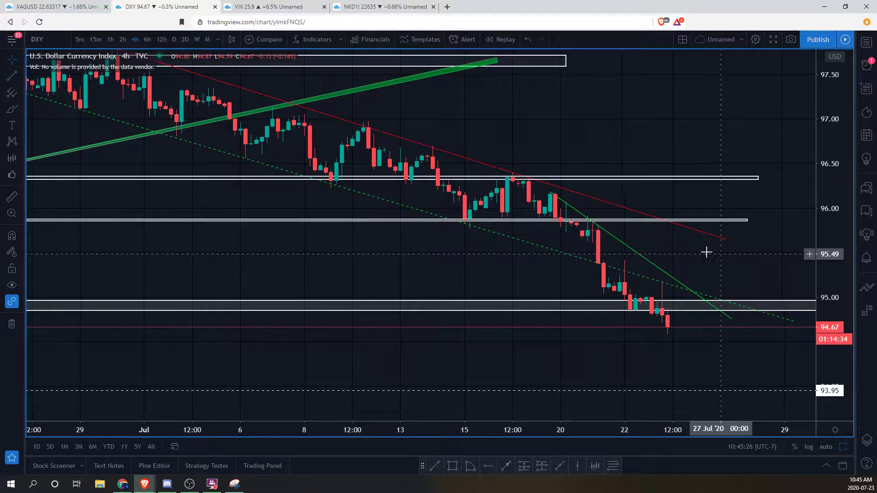
# - Review the whole 4-hour decline from the late-June high near 97.7 down to the current price below the 95 zone
pyautogui.moveTo(633, 122); pyautogui.dragTo(671, 133)
pyautogui.moveTo(824, 158); pyautogui.dragTo(824, 201)
pyautogui.scroll(-1, 669, 149)
pyautogui.moveTo(650, 139); pyautogui.dragTo(657, 151)
pyautogui.scroll(-1, 657, 151)
pyautogui.moveTo(824, 141); pyautogui.dragTo(824, 163)
pyautogui.moveTo(668, 137); pyautogui.dragTo(687, 142)
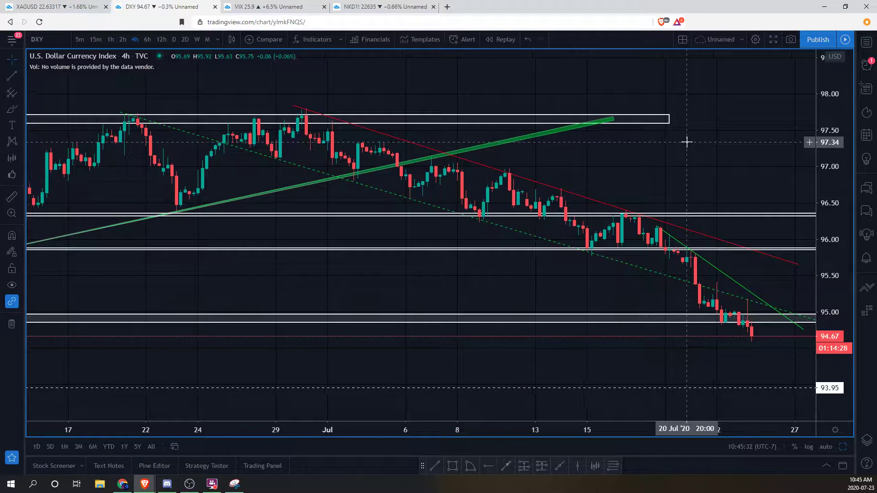
# - Examine the dollar index's 4-hour decline below the white zone near 95 and its room down to the dashed 93.95 level
pyautogui.scroll(-1, 647, 157)
pyautogui.moveTo(646, 156); pyautogui.dragTo(676, 168)
pyautogui.moveTo(832, 211); pyautogui.dragTo(832, 189)
pyautogui.moveTo(734, 172); pyautogui.dragTo(747, 173)
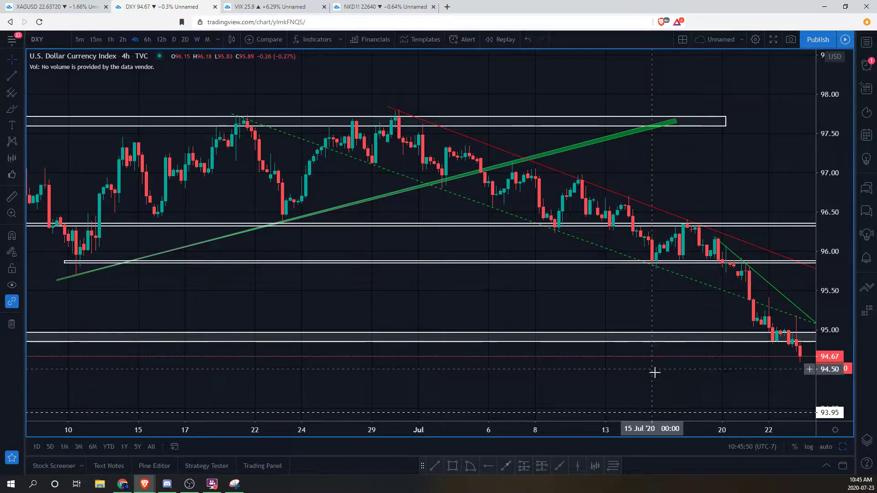
pyautogui.moveTo(654, 368); pyautogui.dragTo(630, 361)
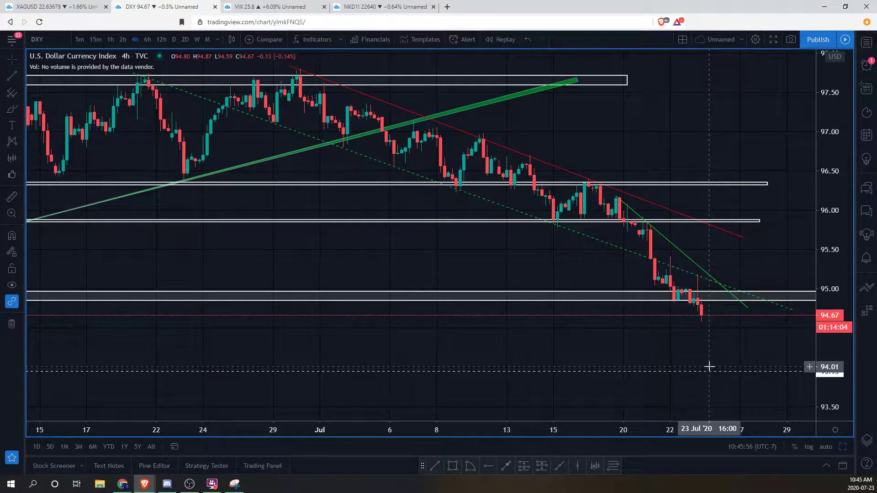
pyautogui.moveTo(741, 354); pyautogui.dragTo(733, 351)
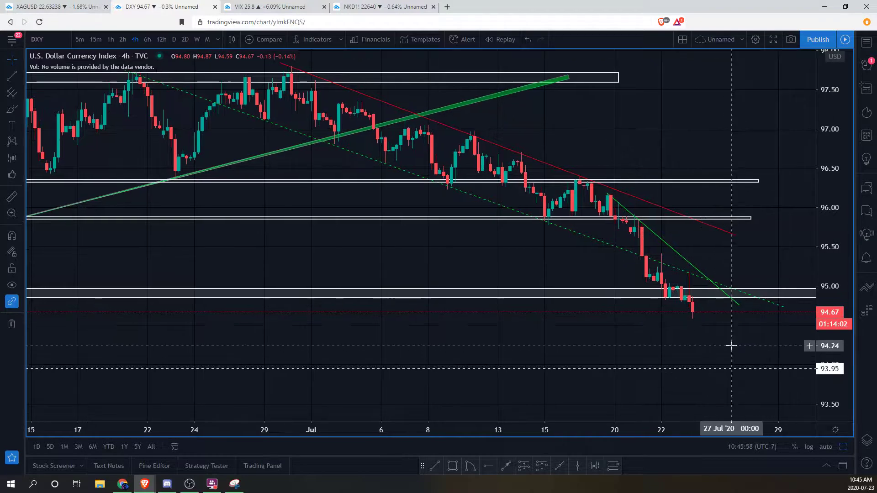
pyautogui.moveTo(834, 269); pyautogui.dragTo(833, 280)
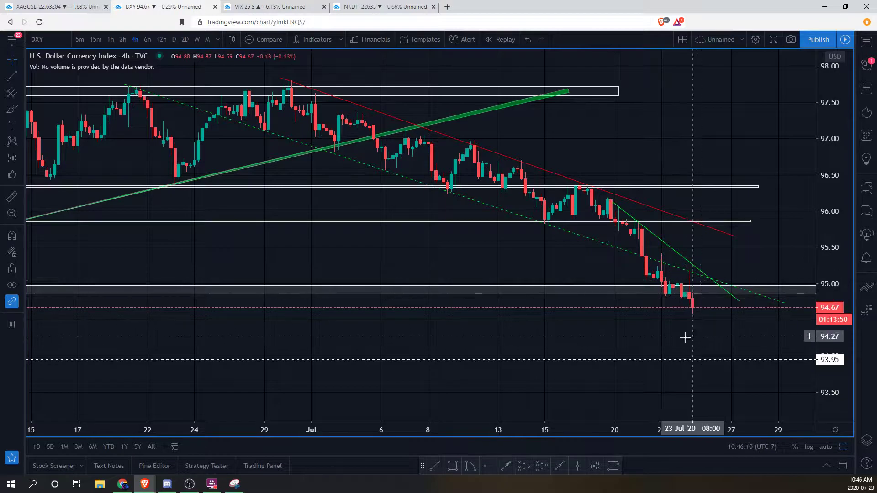
pyautogui.moveTo(822, 145); pyautogui.dragTo(822, 167)
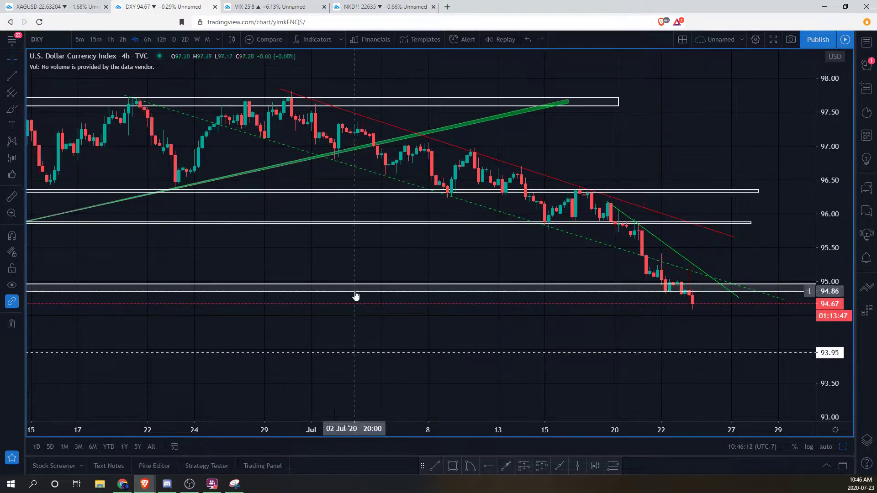
# - Return to the four-chart layout and compare the currency pairs' percentage performance against the U.S. dollar since about 20 July
pyautogui.click(431, 401)
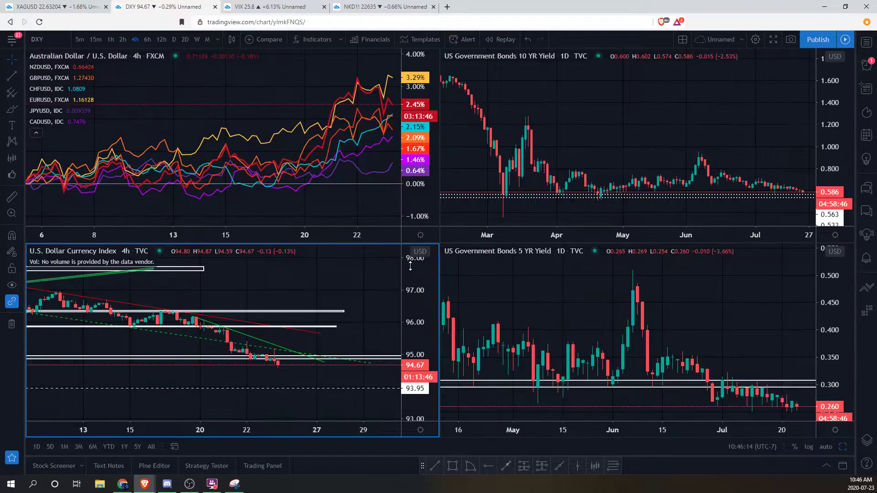
pyautogui.scroll(3, 362, 80)
pyautogui.scroll(1, 362, 81)
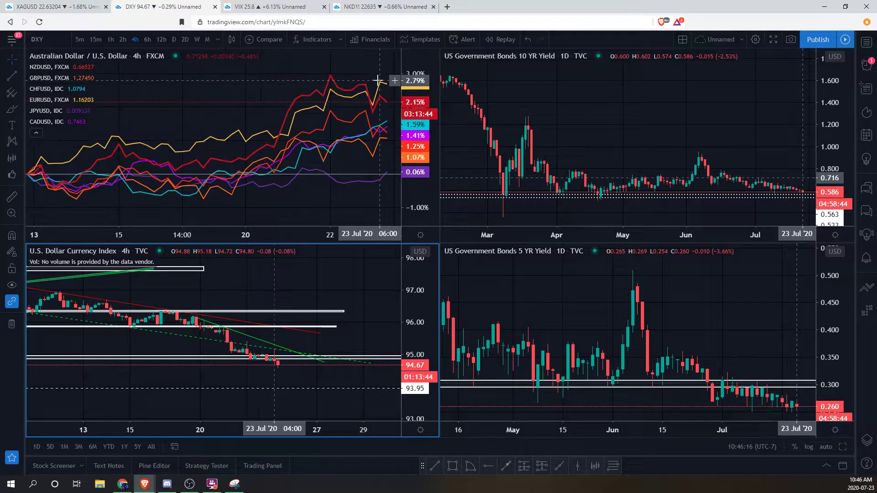
pyautogui.click(380, 83)
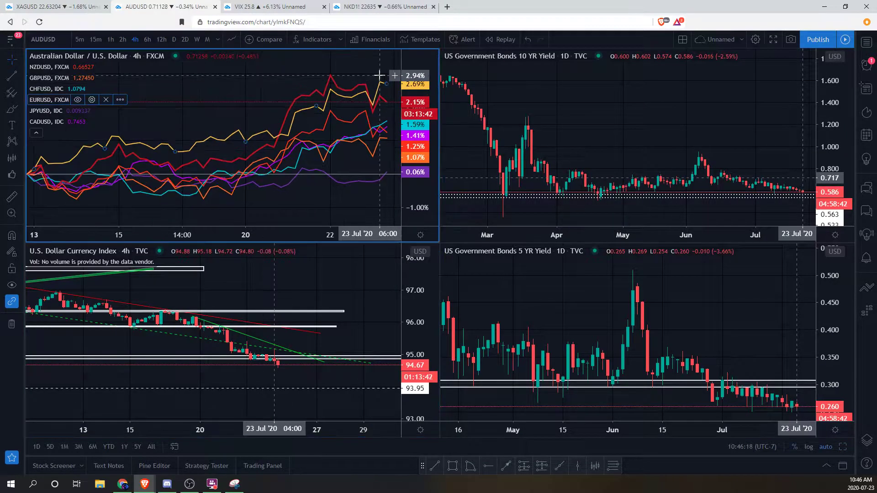
pyautogui.scroll(4, 372, 73)
pyautogui.scroll(2, 365, 70)
pyautogui.click(366, 104)
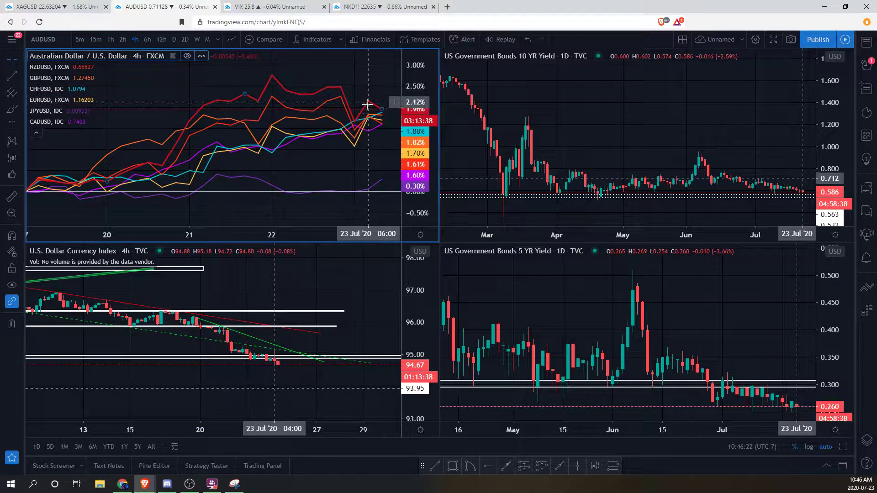
pyautogui.click(370, 115)
pyautogui.click(365, 85)
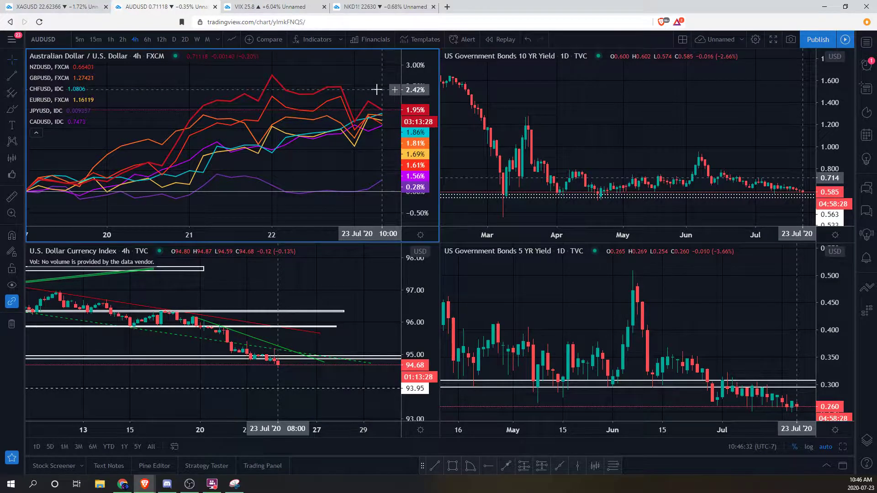
pyautogui.scroll(2, 361, 89)
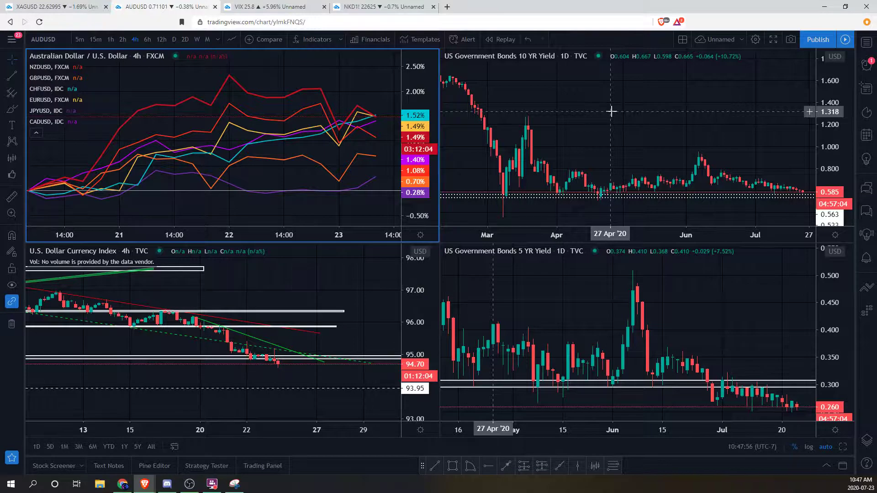
# - Examine the 10-year and 5-year US bond yields, extending the 5-year chart's visible history back before March
pyautogui.click(670, 125)
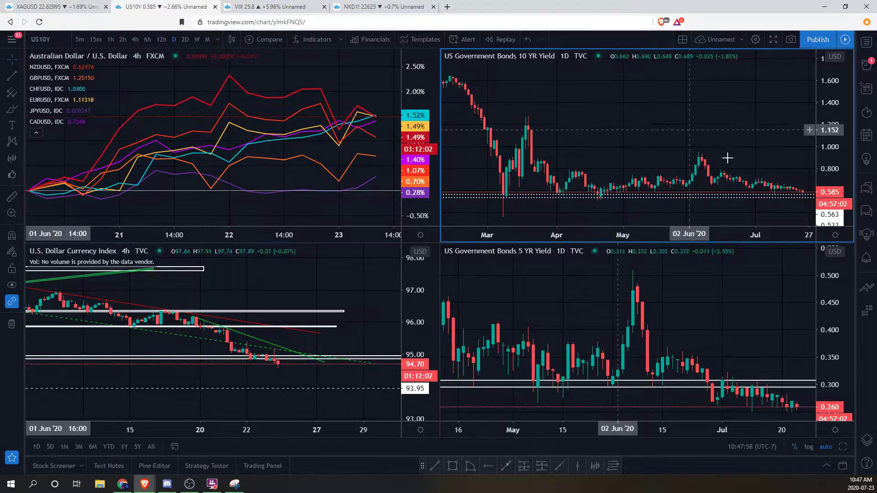
pyautogui.click(716, 327)
pyautogui.scroll(-3, 726, 323)
pyautogui.moveTo(754, 319); pyautogui.dragTo(747, 317)
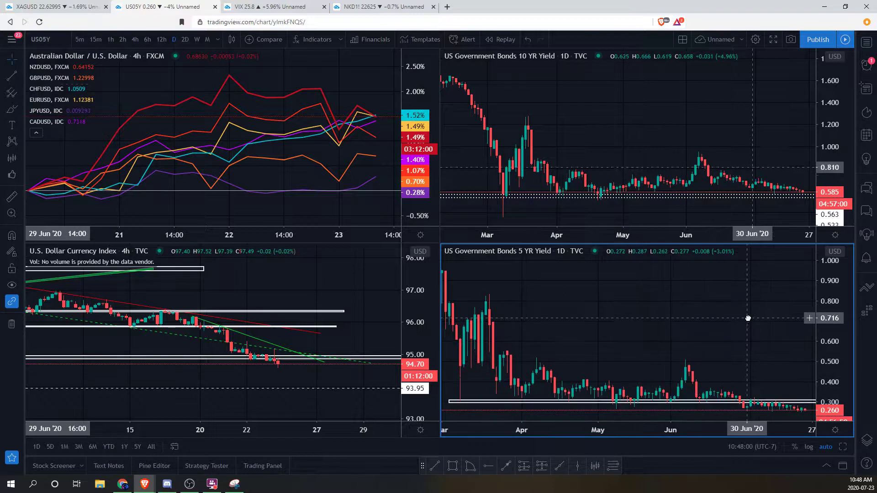
pyautogui.scroll(-1, 736, 316)
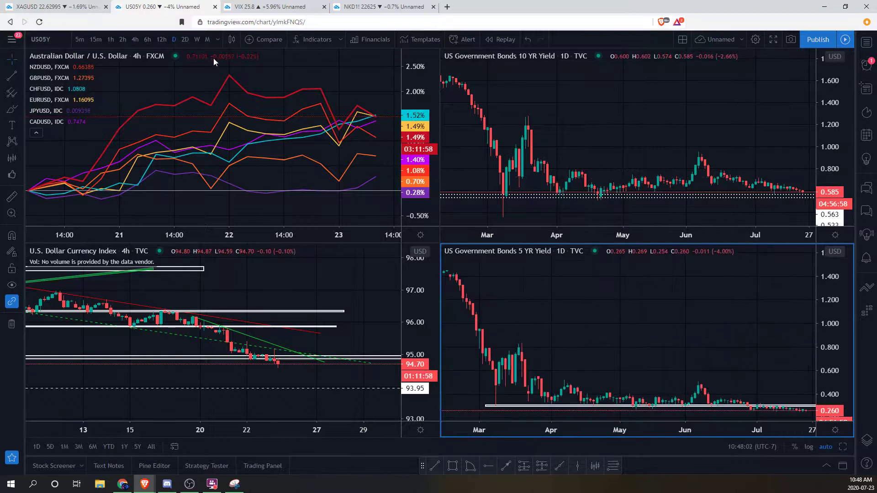
# - Switch to the XAGUSD chart and move the floating drawing toolbar off the candles into the strip beneath the chart
pyautogui.click(55, 7)
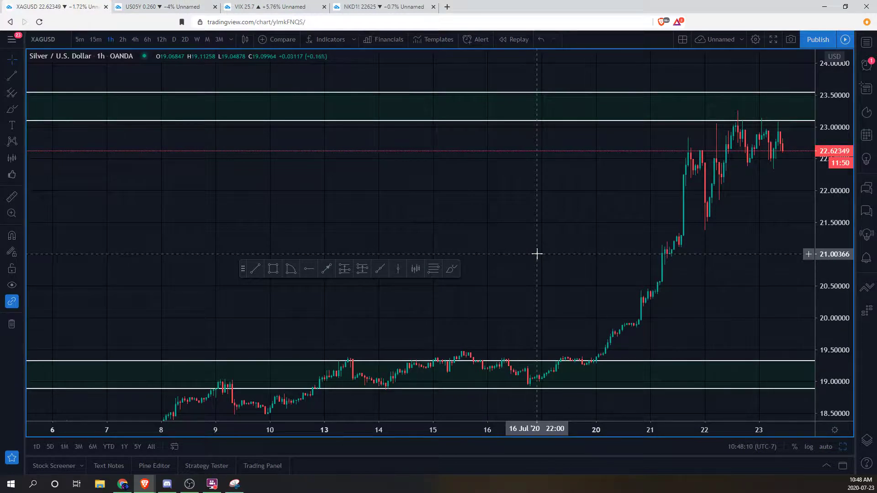
pyautogui.moveTo(244, 269)
pyautogui.mouseDown()
pyautogui.moveTo(348, 367)
pyautogui.moveTo(583, 466)
pyautogui.mouseUp()
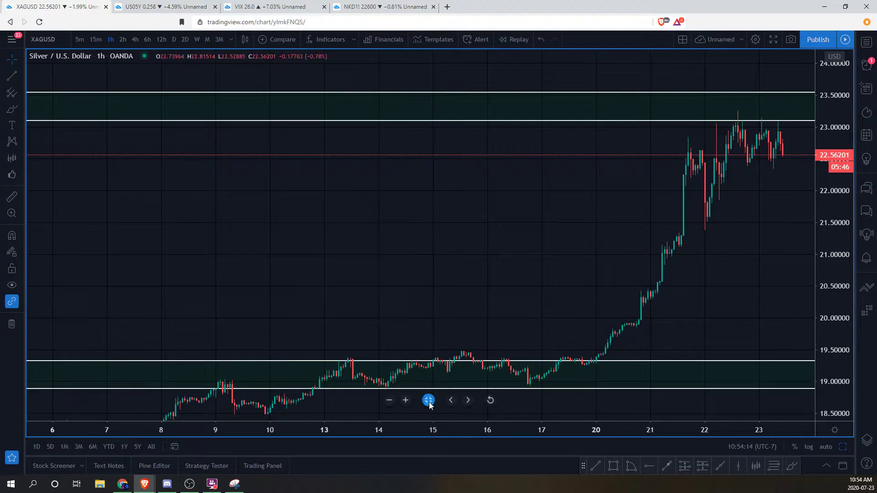
# - Look over the gold, silver, WTI crude and gold/silver charts together, and maximise the silver chart again
pyautogui.click(429, 401)
pyautogui.click(364, 147)
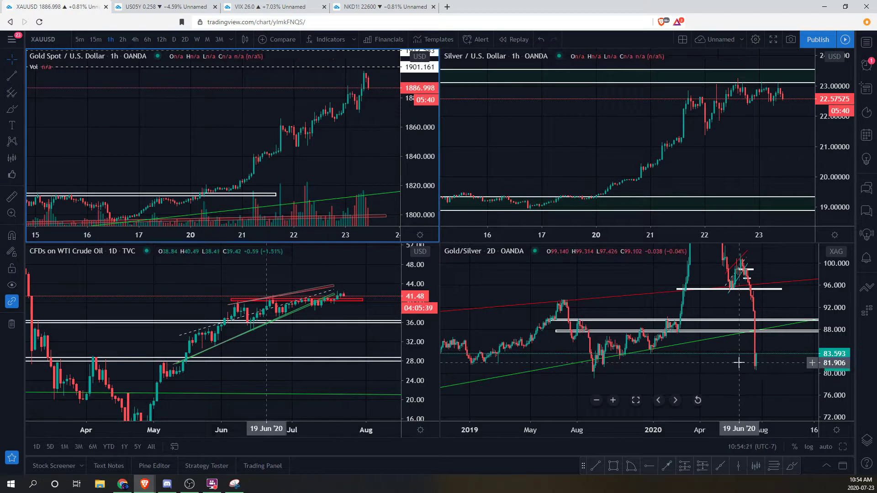
pyautogui.click(769, 119)
pyautogui.click(636, 206)
# - Examine silver's hourly July rally and recent candles against the green zone between about 23.1 and 23.5
pyautogui.moveTo(747, 214); pyautogui.dragTo(689, 207)
pyautogui.scroll(4, 689, 208)
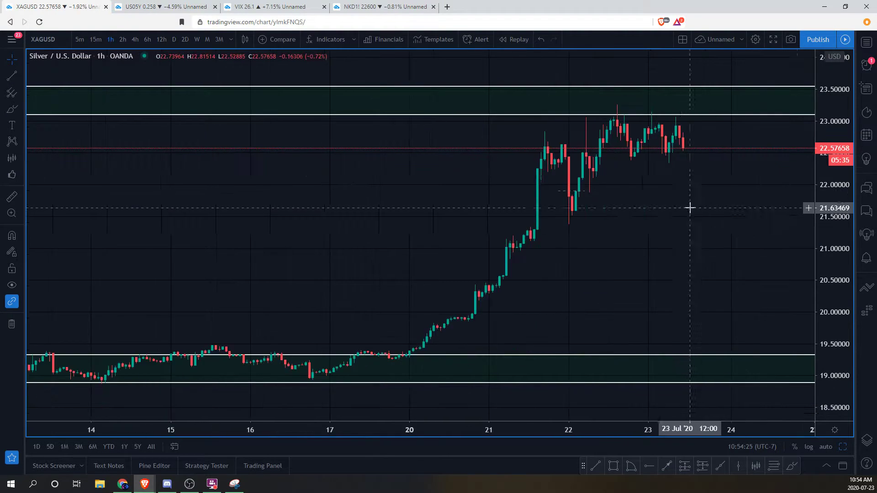
pyautogui.moveTo(832, 181); pyautogui.dragTo(831, 247)
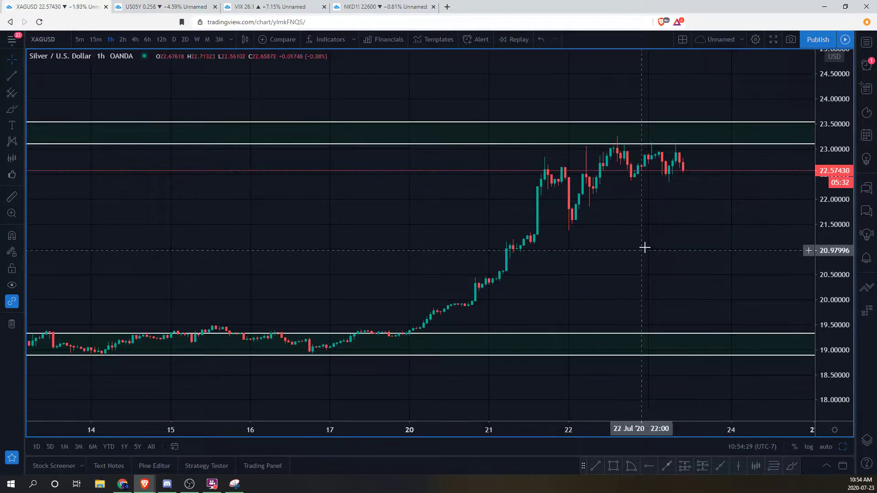
pyautogui.moveTo(824, 182); pyautogui.dragTo(822, 233)
pyautogui.scroll(-2, 713, 246)
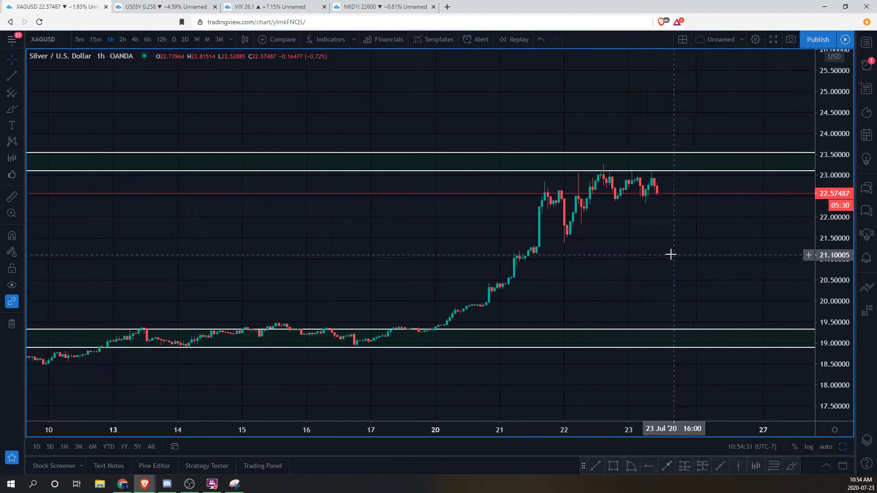
pyautogui.click(12, 76)
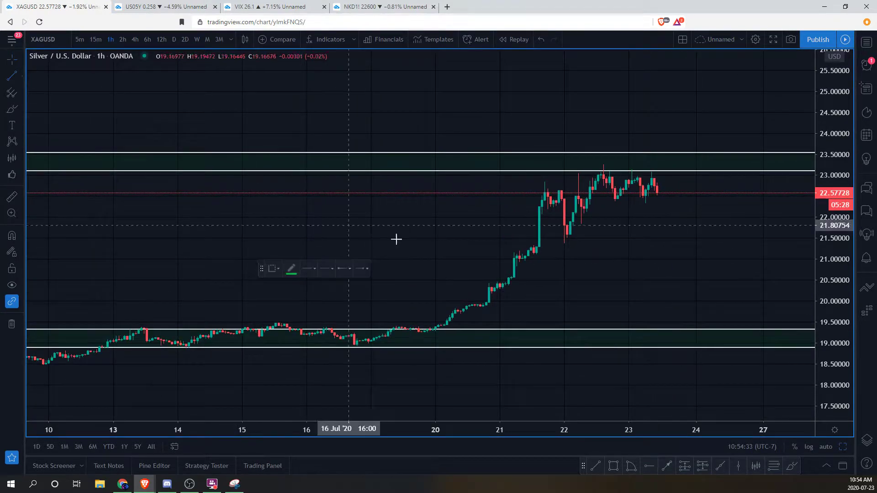
pyautogui.click(543, 182)
pyautogui.press('Escape')
# - Delete the upper green zone between about 23.1 and 23.5 on the silver chart
pyautogui.moveTo(623, 233); pyautogui.dragTo(387, 207)
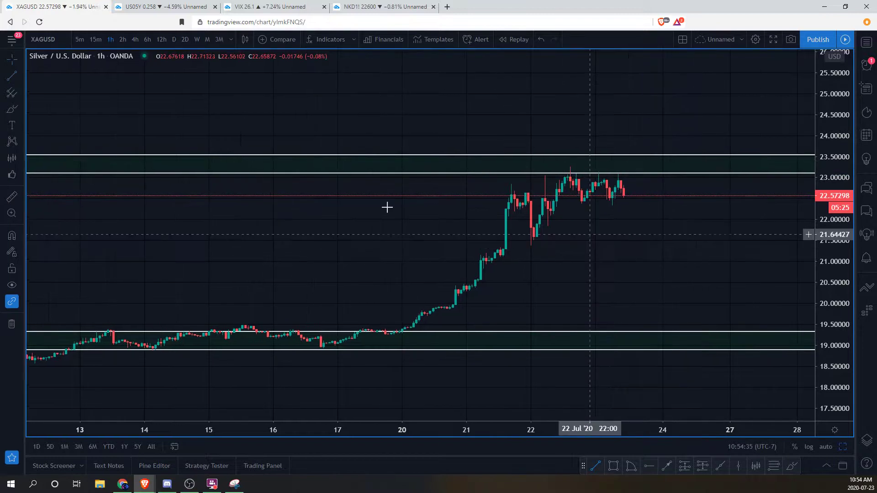
pyautogui.click(326, 174)
pyautogui.press('Delete')
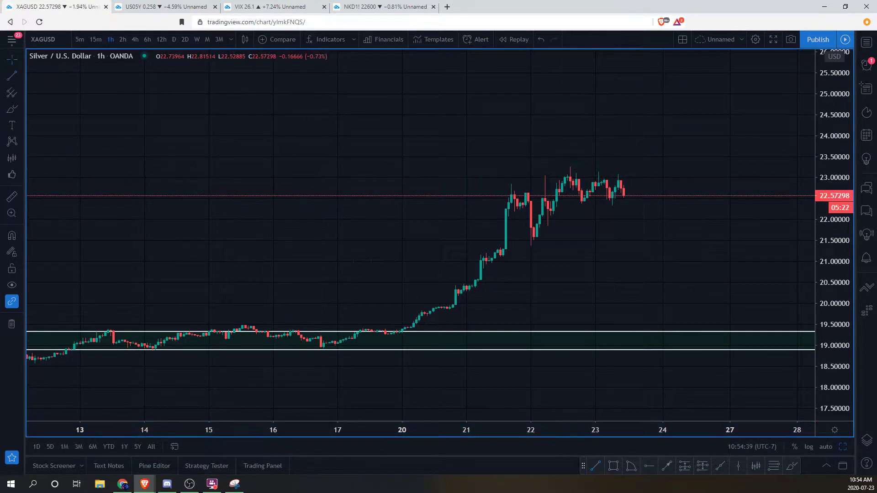
pyautogui.click(20, 109)
pyautogui.click(52, 126)
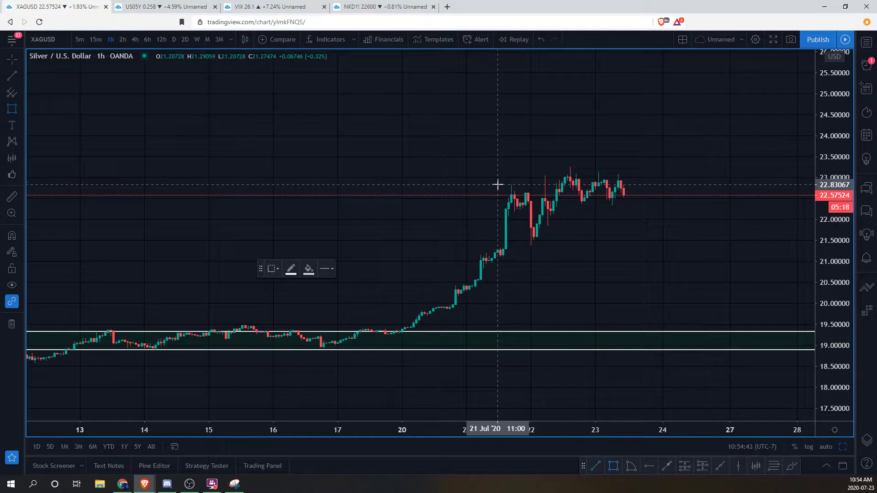
pyautogui.click(498, 184)
pyautogui.press('Escape')
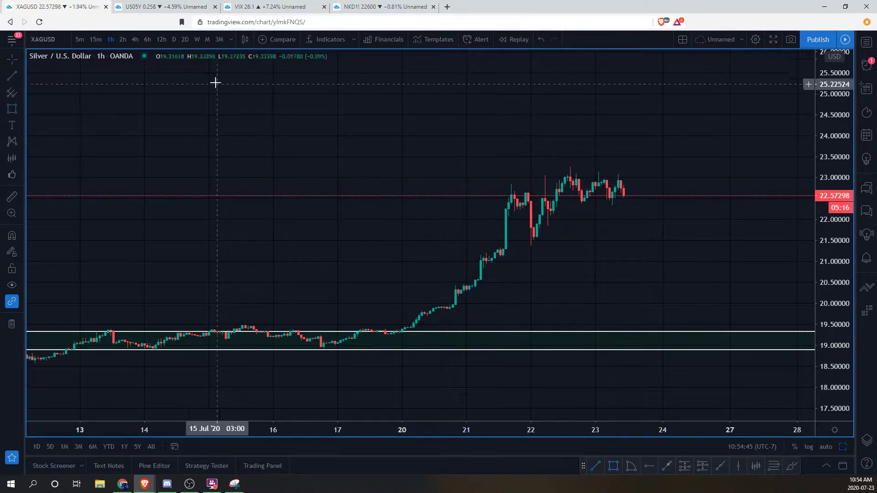
# - Switch silver to the daily timeframe and bring the 2013 to 2014 peaks and lows into view
pyautogui.click(123, 41)
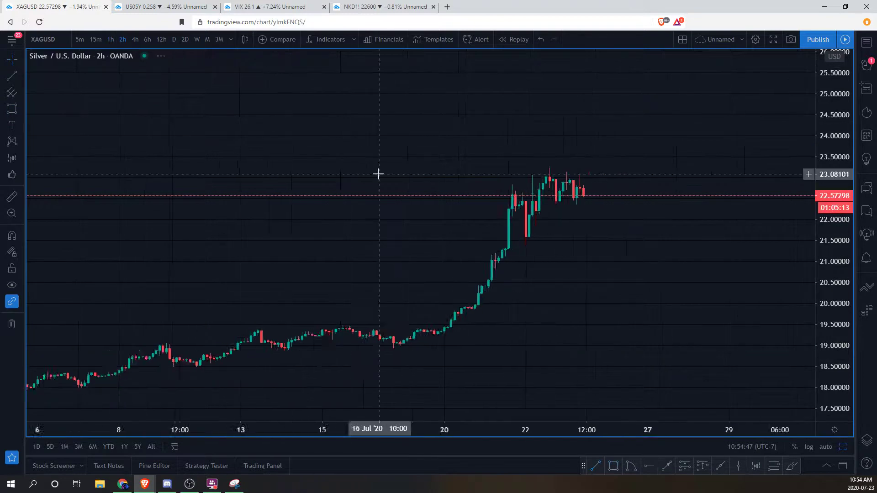
pyautogui.click(135, 40)
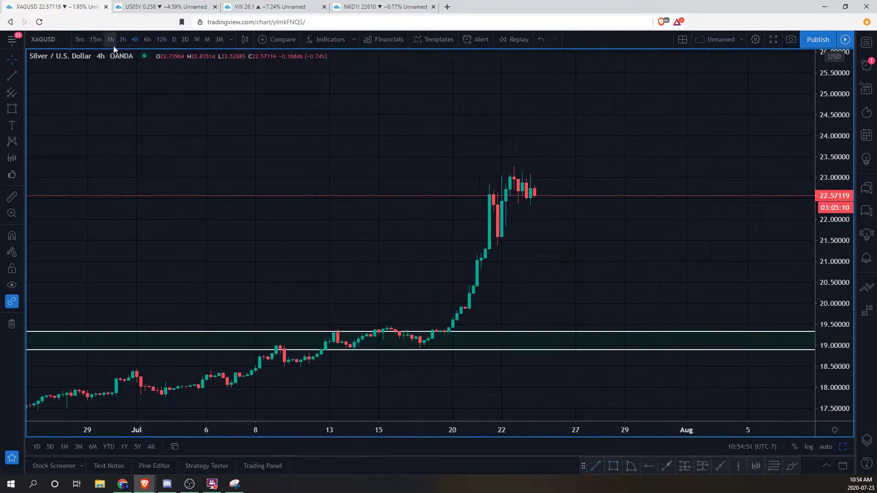
pyautogui.scroll(-10, 340, 112)
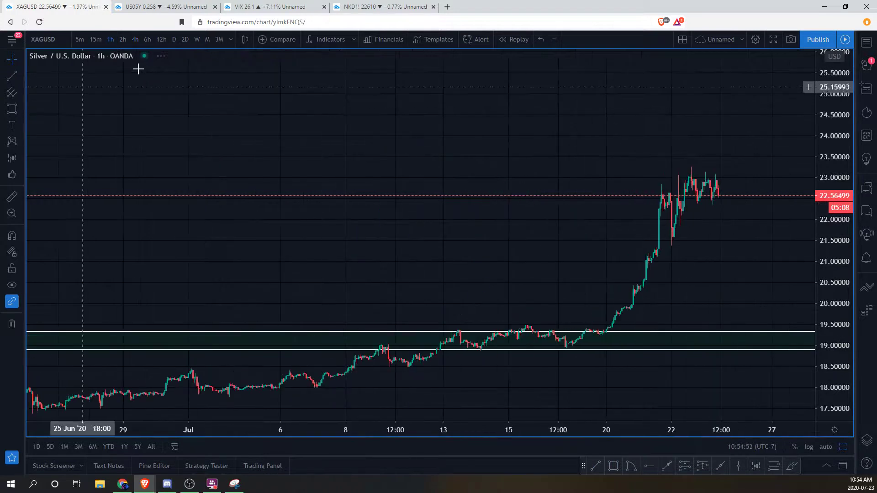
pyautogui.click(174, 40)
pyautogui.scroll(-6, 536, 196)
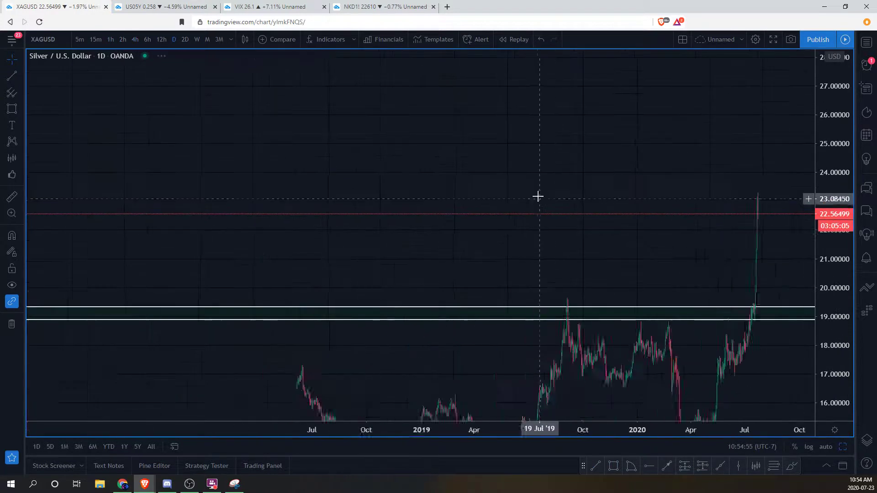
pyautogui.scroll(-4, 538, 214)
pyautogui.moveTo(414, 193); pyautogui.dragTo(644, 184)
pyautogui.scroll(4, 643, 185)
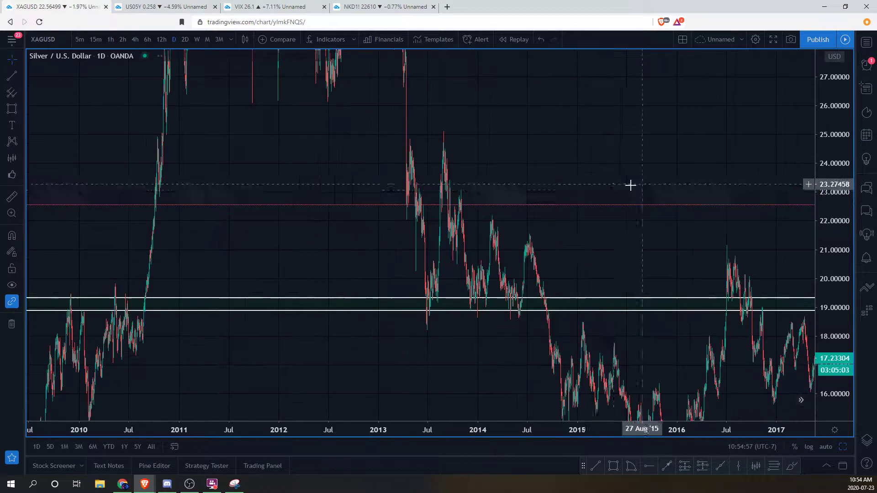
pyautogui.scroll(2, 579, 194)
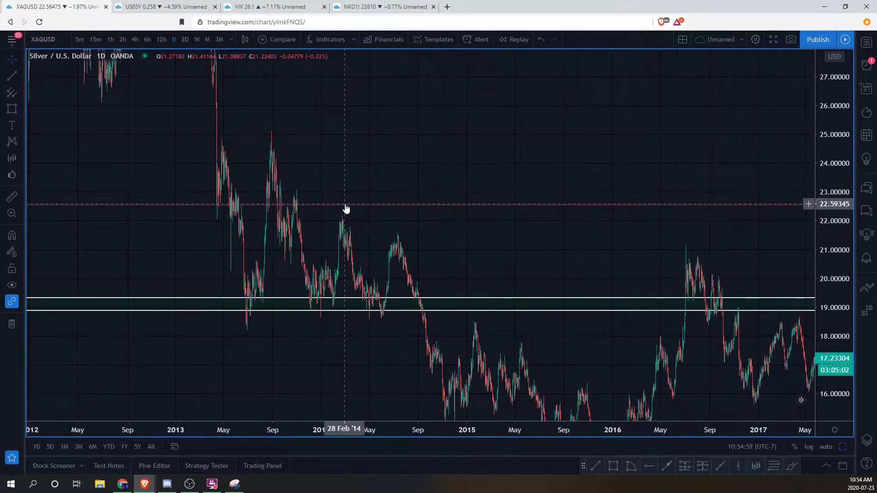
# - Place two horizontal lines at about 22.64 and 22.78 on silver's daily chart
pyautogui.hotkey('alt', 'h')
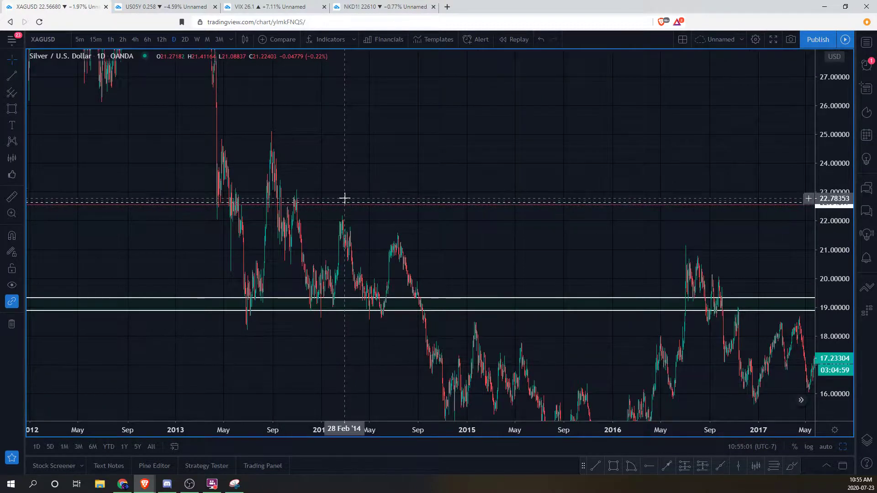
pyautogui.hotkey('alt', 'h')
# - Examine silver's 2010 rally and 2013 to 2014 swings against the two dashed lines near 22.7
pyautogui.moveTo(417, 168); pyautogui.dragTo(623, 172)
pyautogui.scroll(-5, 623, 172)
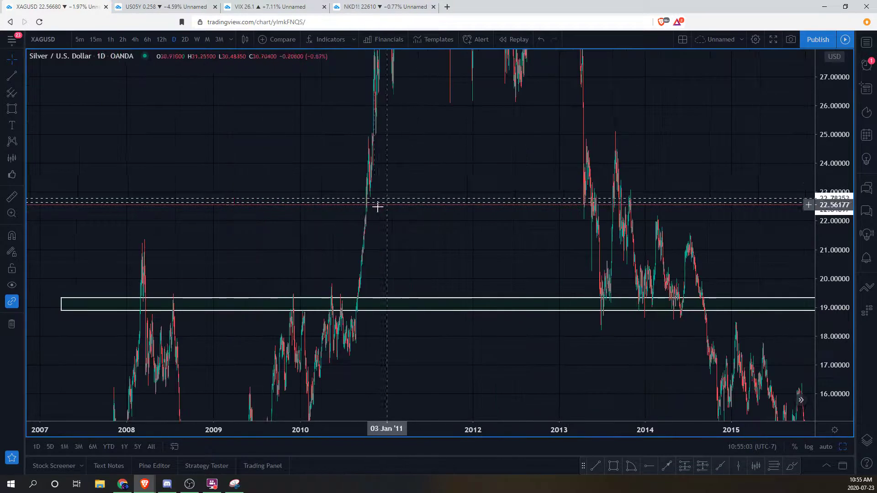
pyautogui.scroll(2, 565, 201)
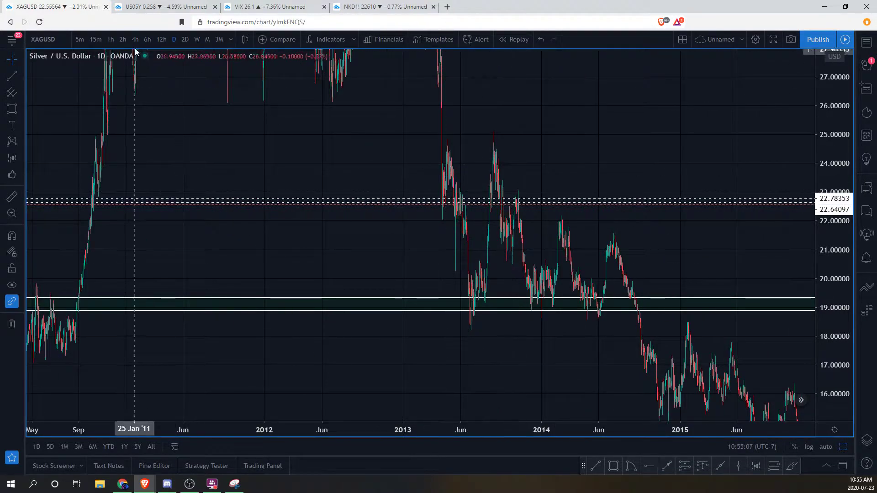
pyautogui.click(801, 400)
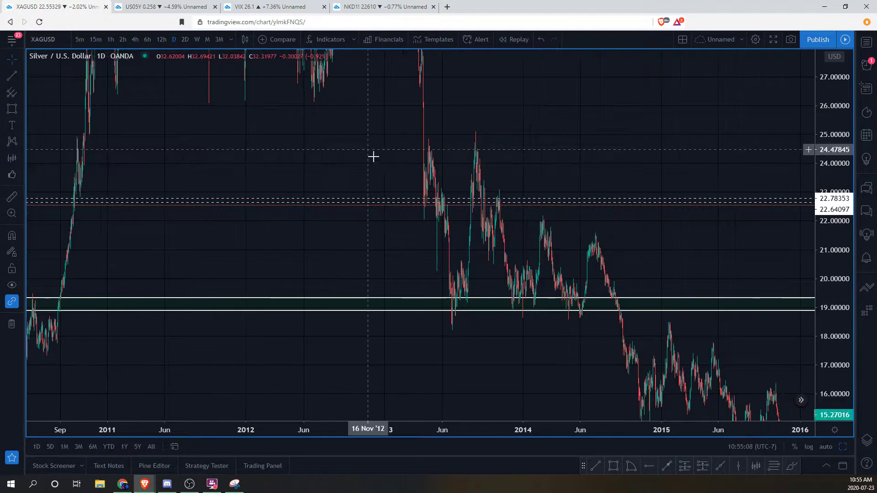
# - Switch silver to the 1-hour timeframe and bring the 16 to 23 July rally into view
pyautogui.click(122, 39)
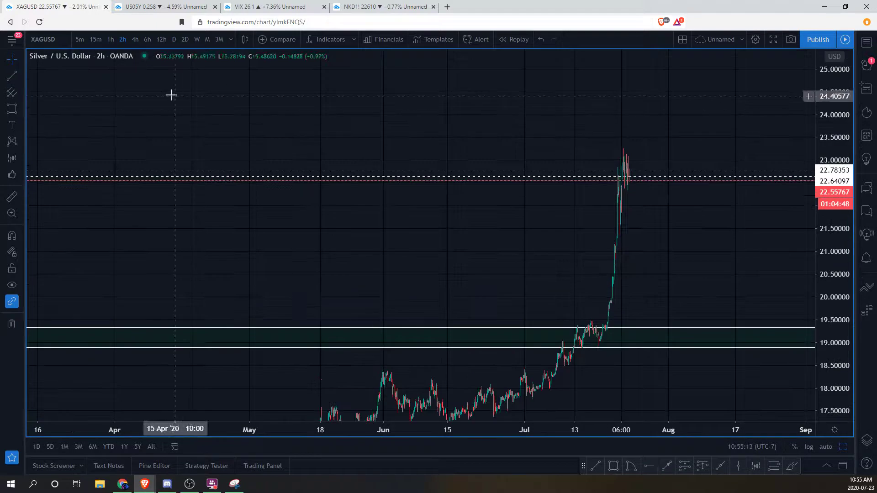
pyautogui.click(110, 39)
pyautogui.moveTo(832, 224); pyautogui.dragTo(832, 171)
pyautogui.moveTo(653, 226); pyautogui.dragTo(710, 255)
pyautogui.scroll(10, 692, 254)
pyautogui.moveTo(434, 300); pyautogui.dragTo(530, 286)
pyautogui.scroll(4, 544, 286)
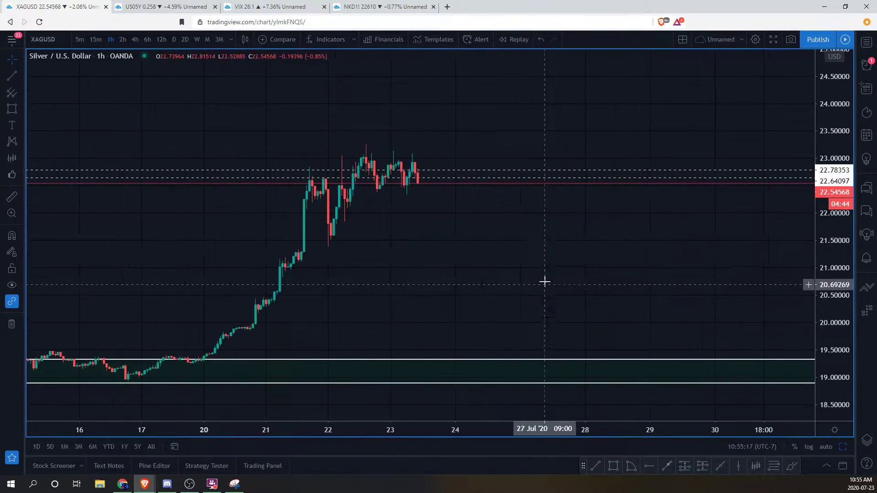
pyautogui.moveTo(510, 253); pyautogui.dragTo(516, 261)
# - Draw a thin rectangle across the July highs at about 23.05 to 23.10, from 21 July to 30 July
pyautogui.click(12, 75)
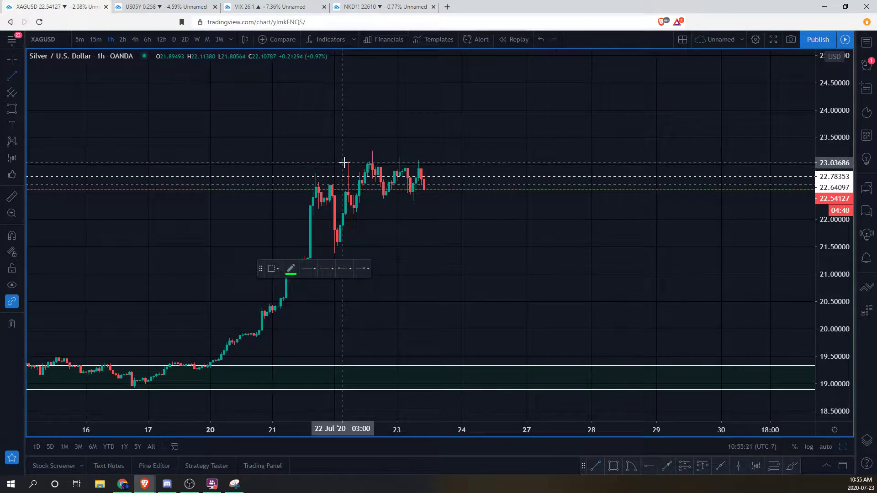
pyautogui.press('Escape')
pyautogui.click(13, 109)
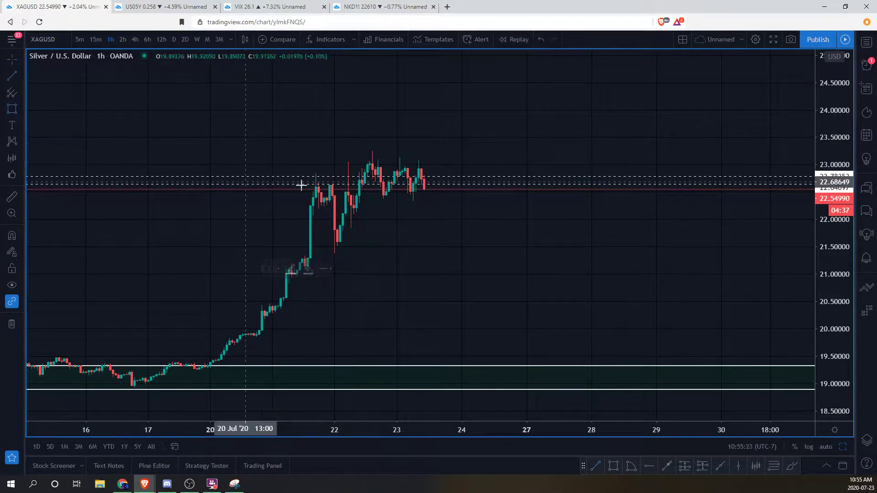
pyautogui.click(303, 162)
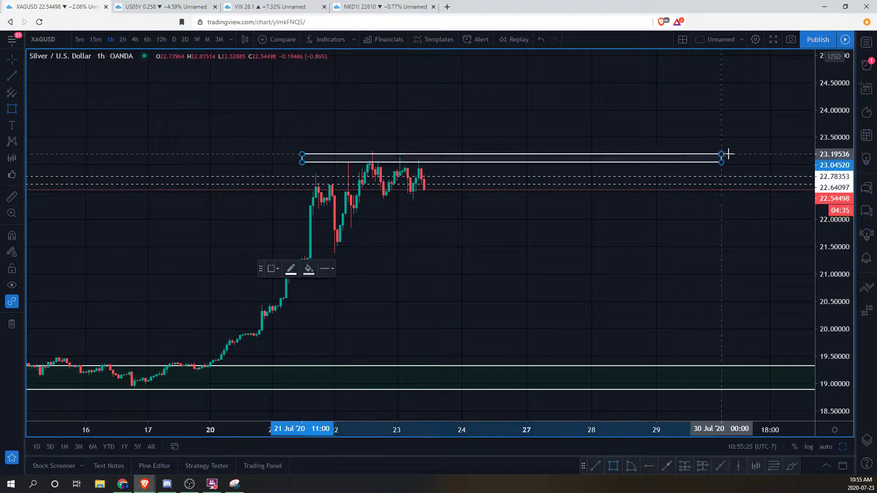
pyautogui.click(745, 159)
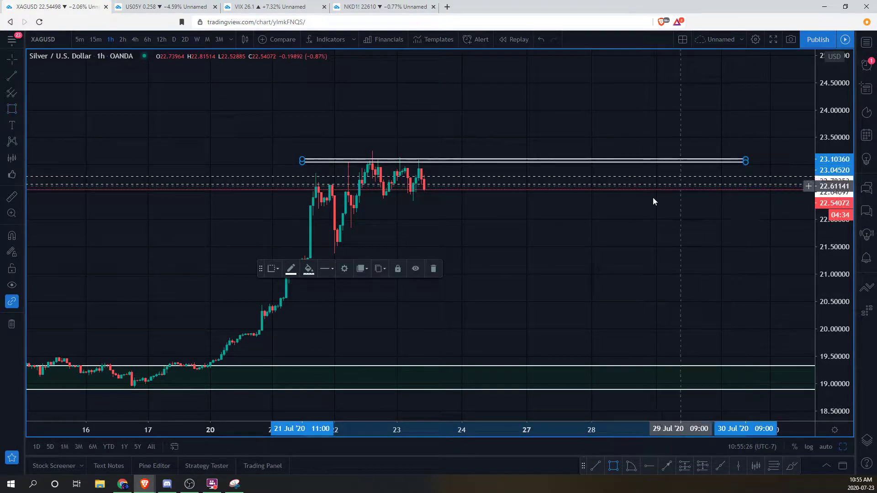
# - Delete the two dashed horizontal lines at about 22.64 and 22.78
pyautogui.click(607, 182)
pyautogui.click(607, 184)
pyautogui.press('Delete')
pyautogui.click(598, 177)
pyautogui.press('Delete')
pyautogui.moveTo(568, 210); pyautogui.dragTo(602, 206)
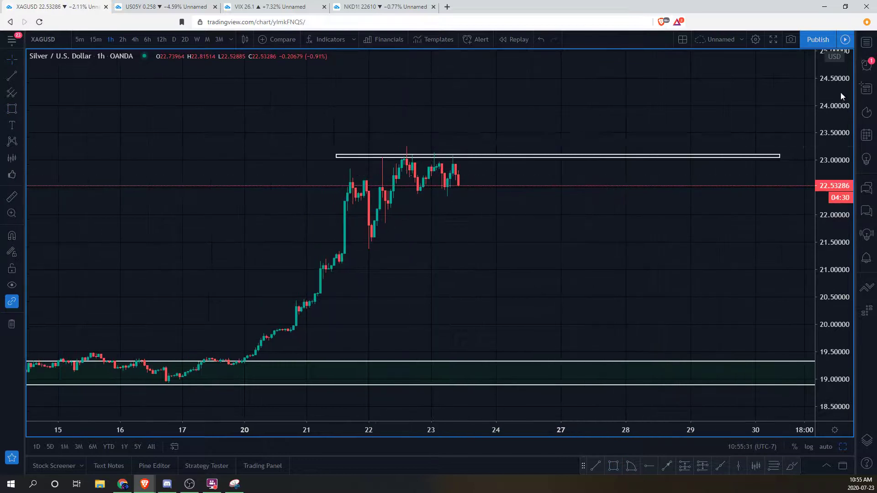
# - Draw a second thin rectangle at about 22.2, from 21 July to 30 July
pyautogui.moveTo(840, 86); pyautogui.dragTo(838, 111)
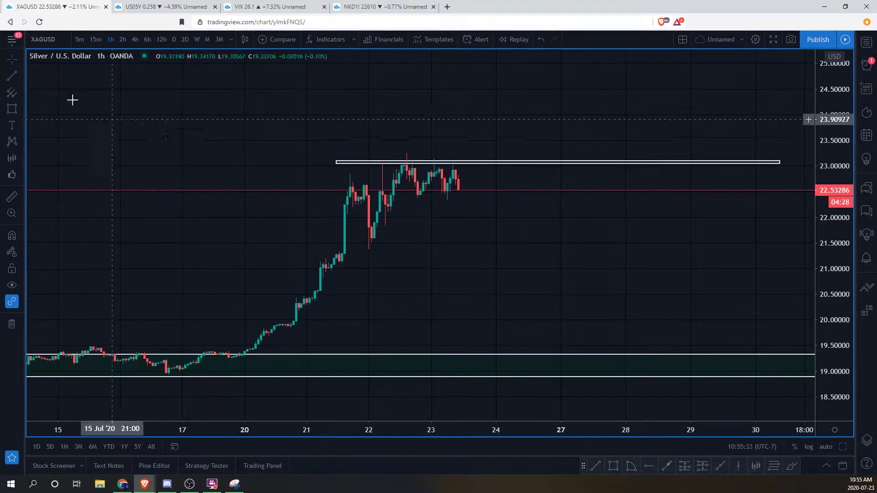
pyautogui.click(12, 109)
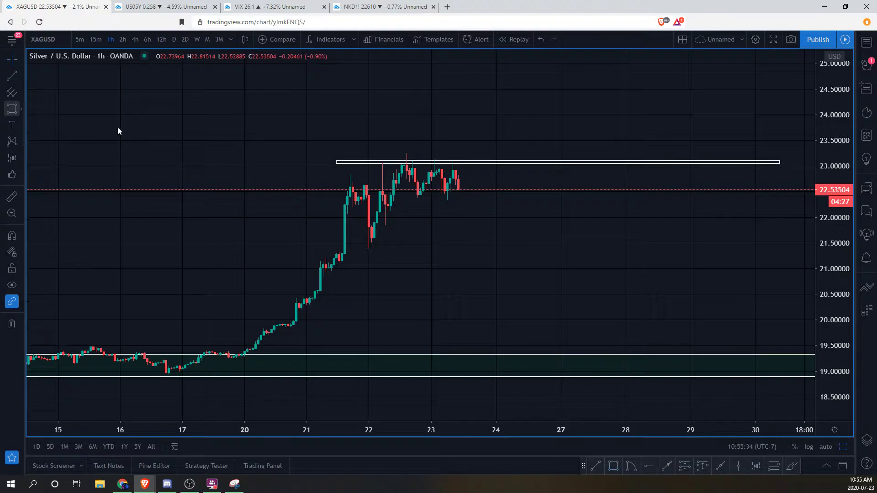
pyautogui.click(336, 205)
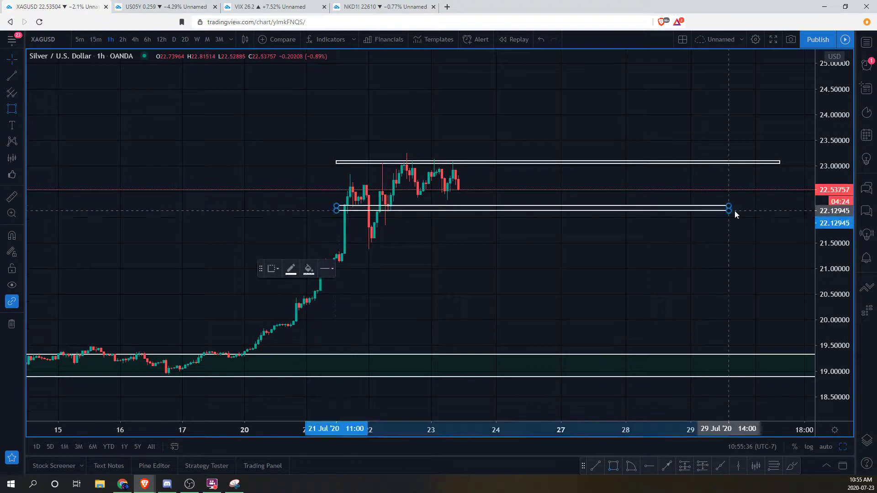
pyautogui.click(780, 208)
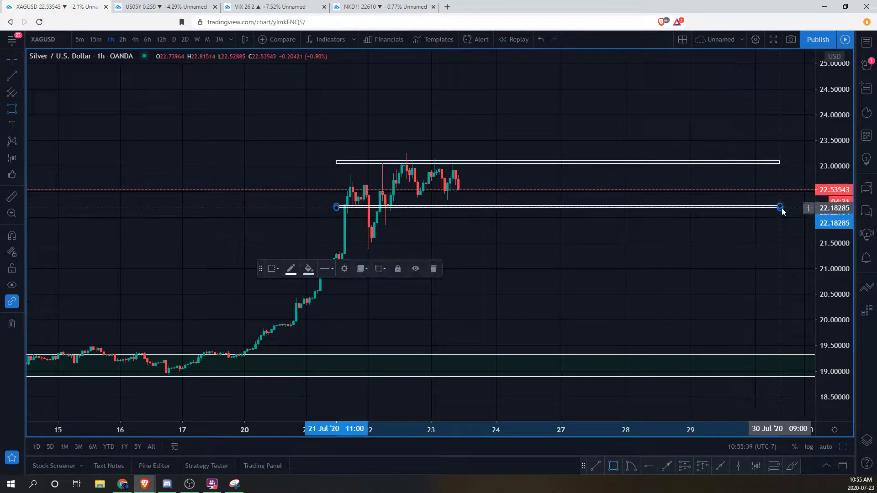
# - Duplicate the 22.2 rectangle and place the copy at the 22 July low, about 21.4
pyautogui.hotkey('ctrl', 'c')
pyautogui.hotkey('ctrl', 'v')
pyautogui.moveTo(596, 189); pyautogui.dragTo(601, 232)
pyautogui.moveTo(260, 269); pyautogui.dragTo(268, 333)
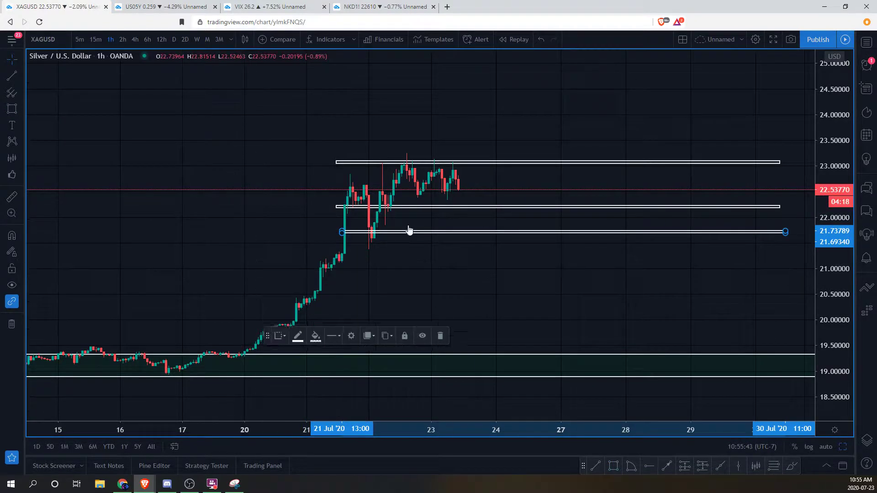
pyautogui.moveTo(477, 233); pyautogui.dragTo(457, 252)
pyautogui.click(543, 263)
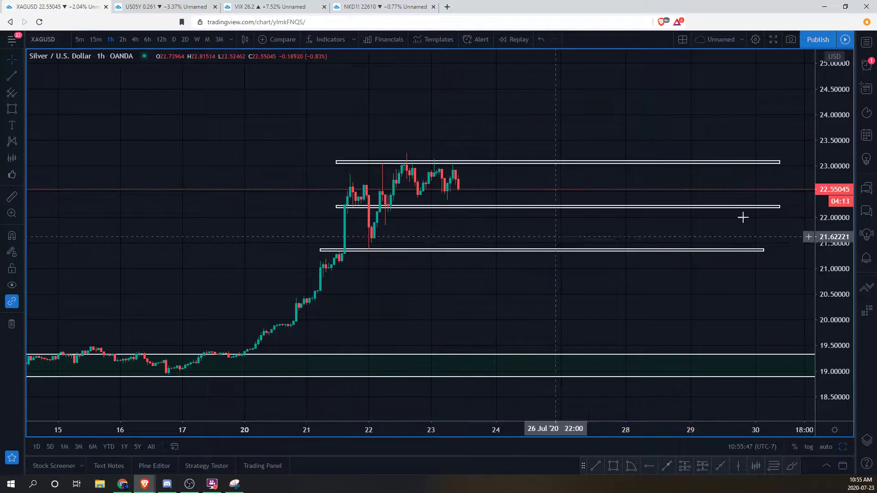
# - Try a descending trend line from the 22 July high near 23.17 to about 21.65 on 28 July, and remove it
pyautogui.moveTo(820, 196); pyautogui.dragTo(820, 269)
pyautogui.scroll(-2, 368, 139)
pyautogui.moveTo(368, 138); pyautogui.dragTo(344, 135)
pyautogui.click(11, 76)
pyautogui.click(455, 176)
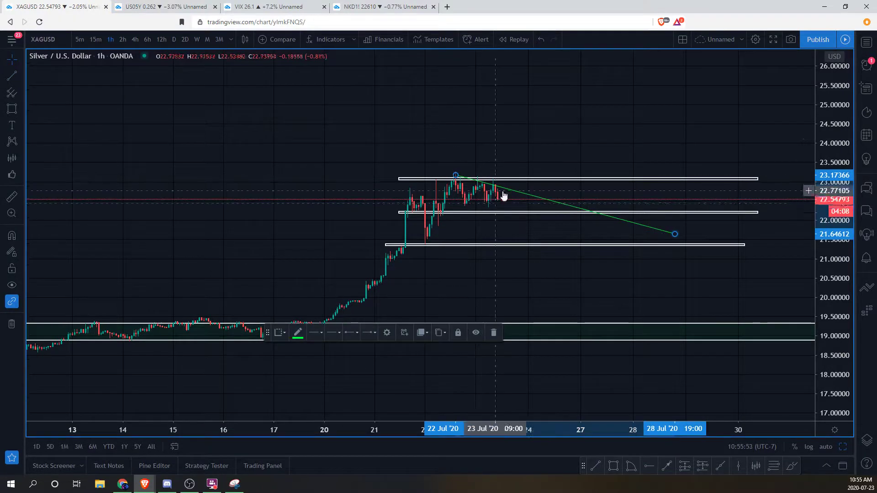
pyautogui.press('Delete')
# - Examine silver's hourly consolidation between the white zones against the early July range and breakout
pyautogui.moveTo(517, 133)
pyautogui.mouseDown()
pyautogui.moveTo(470, 127)
pyautogui.moveTo(519, 130)
pyautogui.mouseUp()
pyautogui.moveTo(823, 126); pyautogui.dragTo(822, 147)
pyautogui.moveTo(602, 123); pyautogui.dragTo(620, 123)
pyautogui.moveTo(491, 133); pyautogui.dragTo(507, 131)
pyautogui.moveTo(839, 231); pyautogui.dragTo(838, 181)
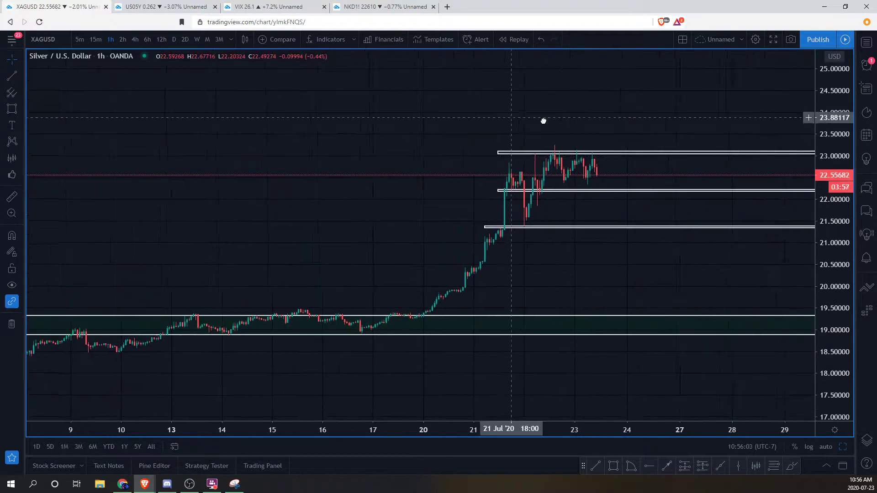
pyautogui.moveTo(506, 115); pyautogui.dragTo(549, 120)
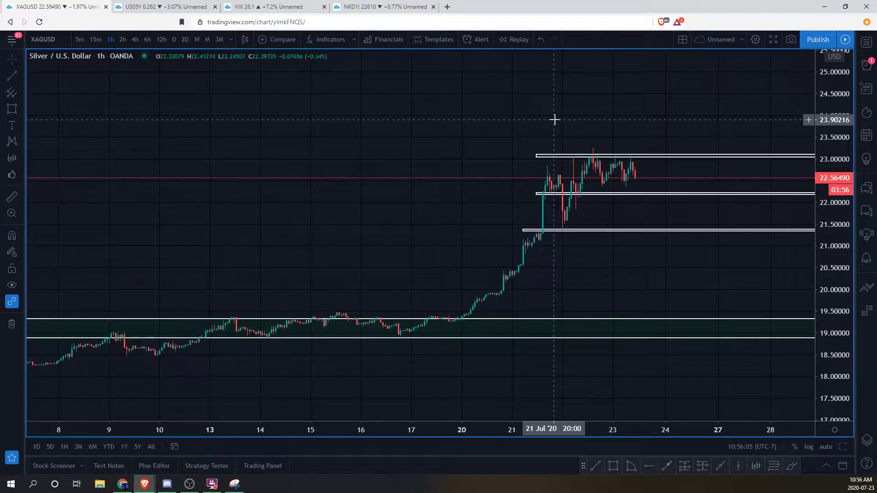
pyautogui.moveTo(586, 111); pyautogui.dragTo(626, 117)
pyautogui.scroll(-3, 626, 116)
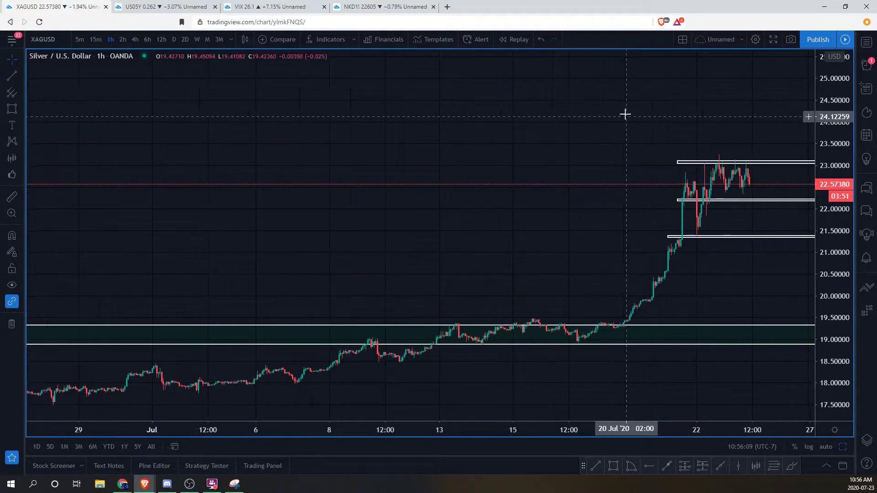
pyautogui.scroll(3, 685, 128)
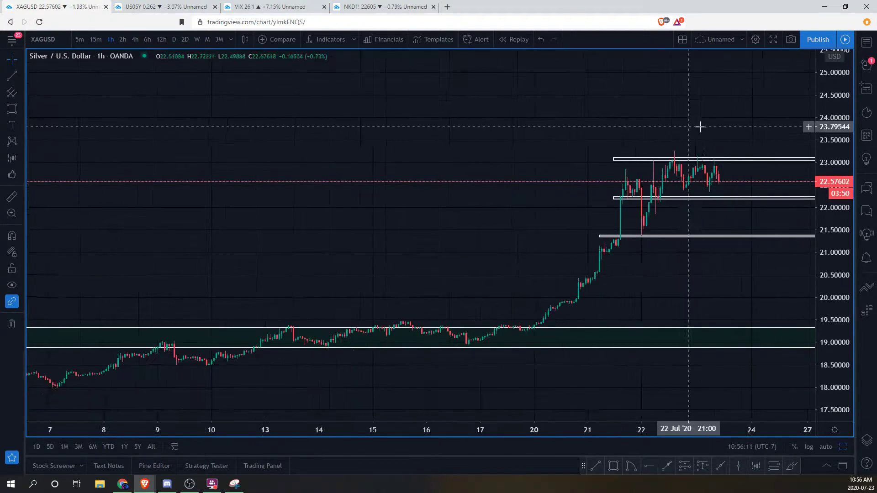
# - Draw a rising trend line under the recent lows, from about 21.00 on 21 July to about 23.27 on 26 July
pyautogui.moveTo(658, 126); pyautogui.dragTo(566, 125)
pyautogui.click(13, 77)
pyautogui.click(468, 240)
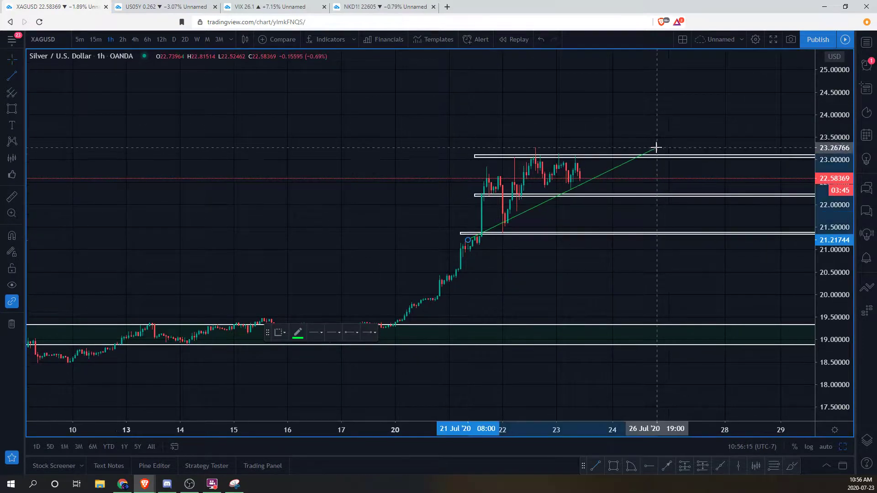
pyautogui.click(657, 148)
pyautogui.moveTo(457, 245); pyautogui.dragTo(449, 250)
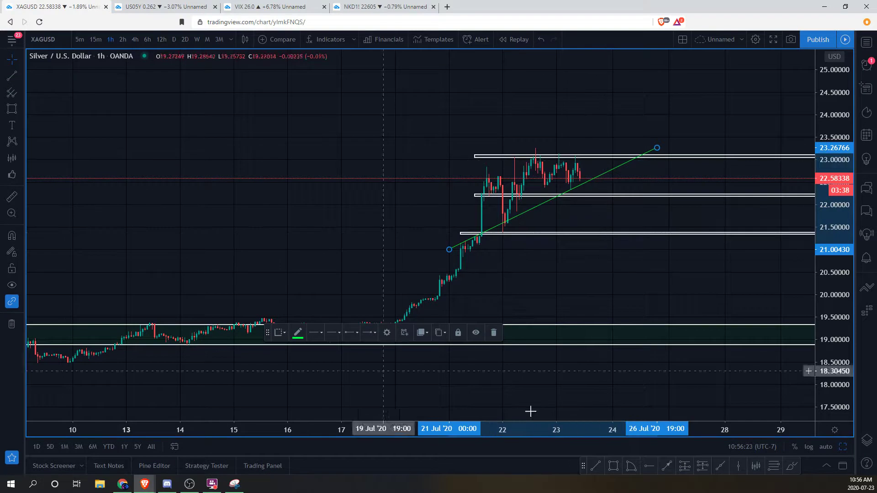
# - Draw a shallow arc along the rising trend line, from about 20.99 to about 23.38 on 27 July
pyautogui.click(628, 467)
pyautogui.click(448, 251)
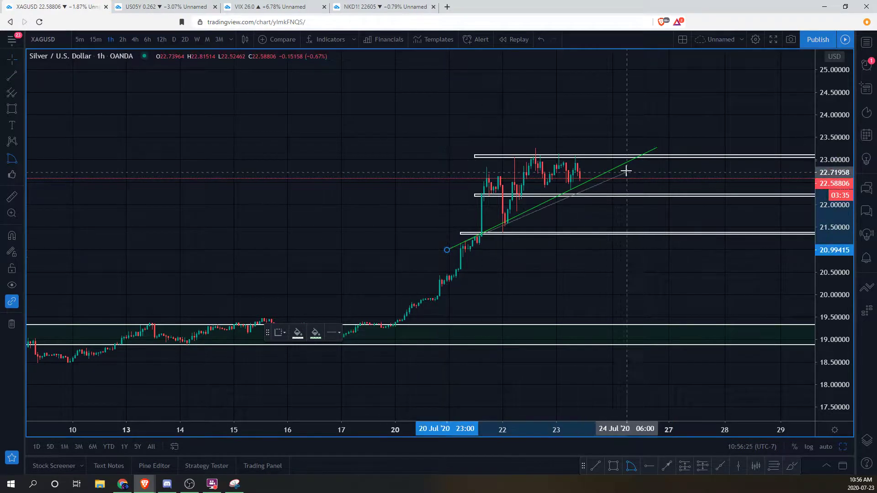
pyautogui.click(668, 144)
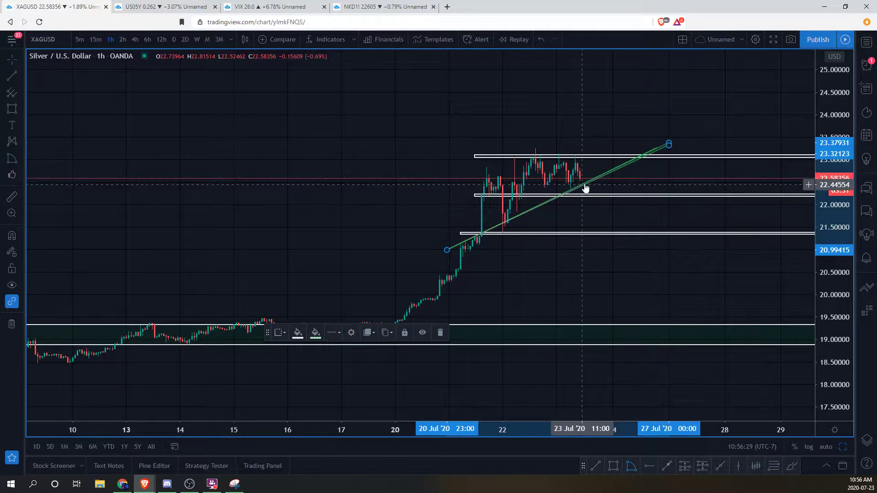
pyautogui.click(50, 138)
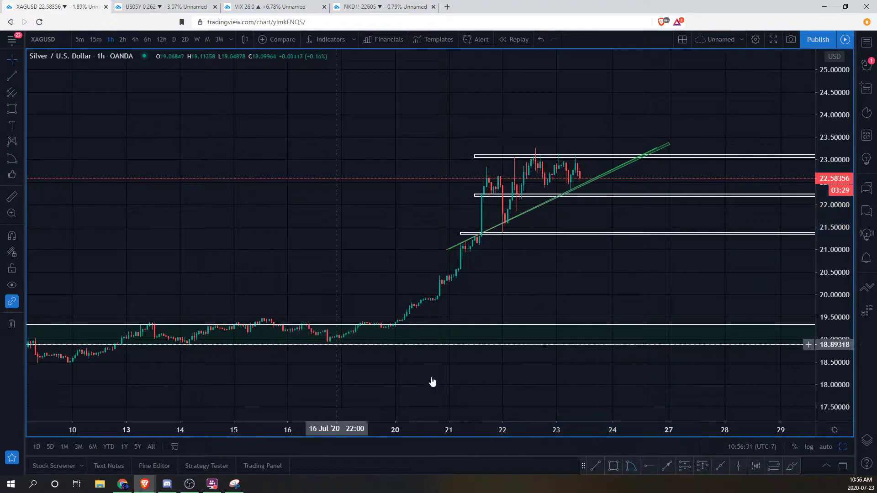
# - Copy the 10 to 21 July price bars as a bars pattern and place it above the current price
pyautogui.click(756, 466)
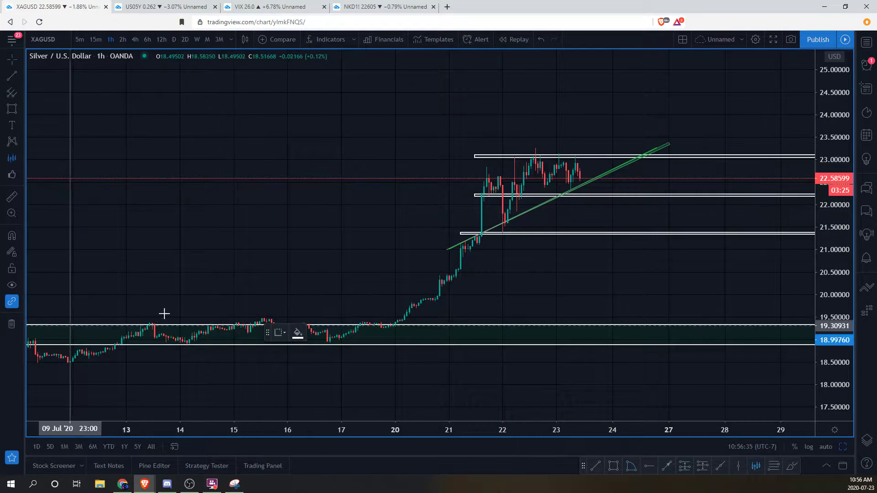
pyautogui.click(483, 237)
pyautogui.moveTo(196, 310); pyautogui.dragTo(580, 141)
pyautogui.moveTo(597, 106); pyautogui.dragTo(272, 245)
pyautogui.scroll(-5, 272, 245)
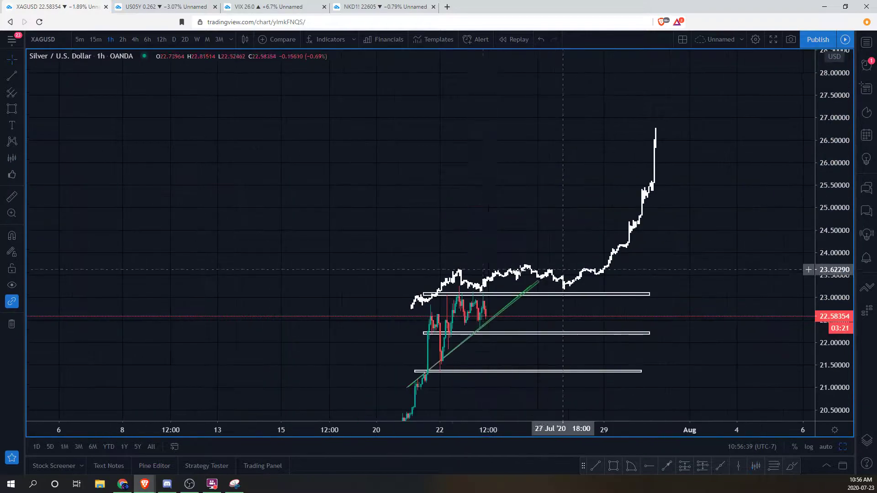
# - Start the bars pattern at about 22.68 on 23 July and compress it to end near 26.28 on 29 July
pyautogui.moveTo(484, 279); pyautogui.dragTo(551, 286)
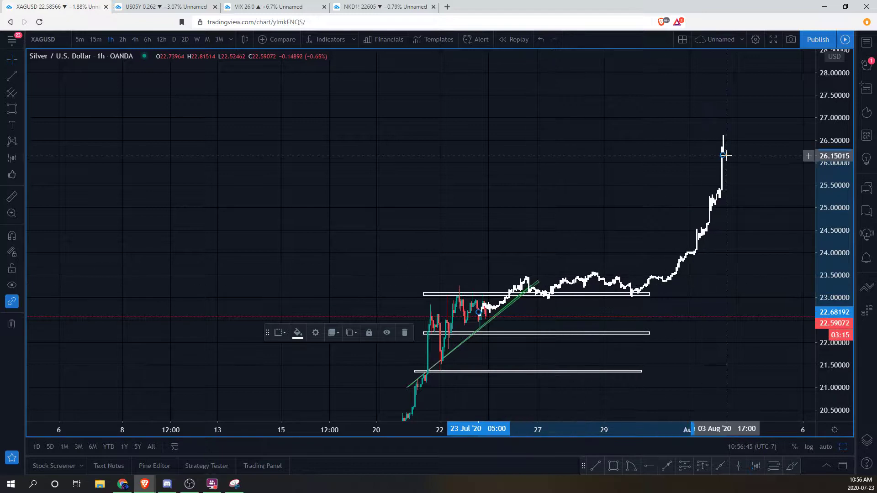
pyautogui.moveTo(723, 156); pyautogui.dragTo(619, 149)
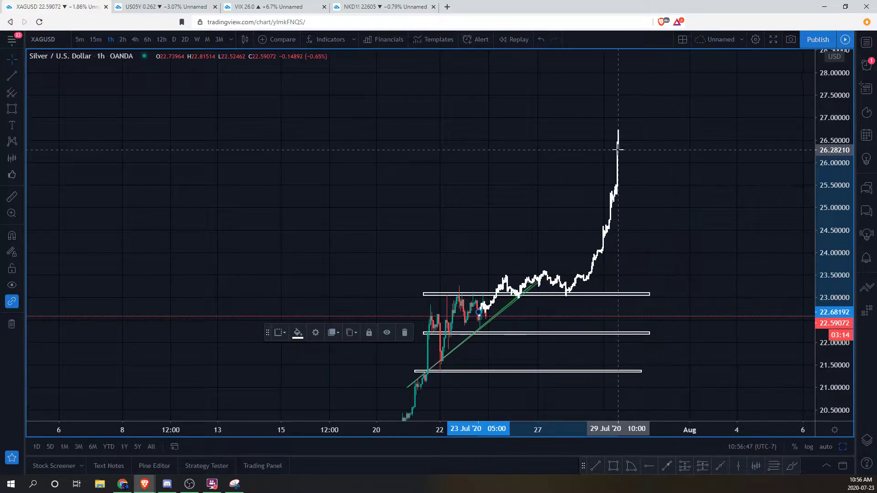
pyautogui.moveTo(695, 204); pyautogui.dragTo(704, 177)
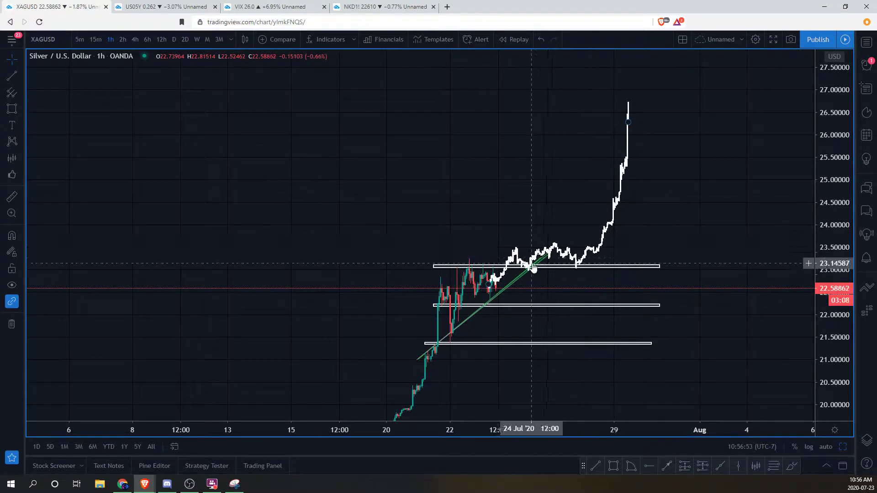
# - Place a long position with entry at about 23.26, stop at about 22.73 and target at about 24.78
pyautogui.click(22, 159)
pyautogui.click(57, 159)
pyautogui.click(530, 259)
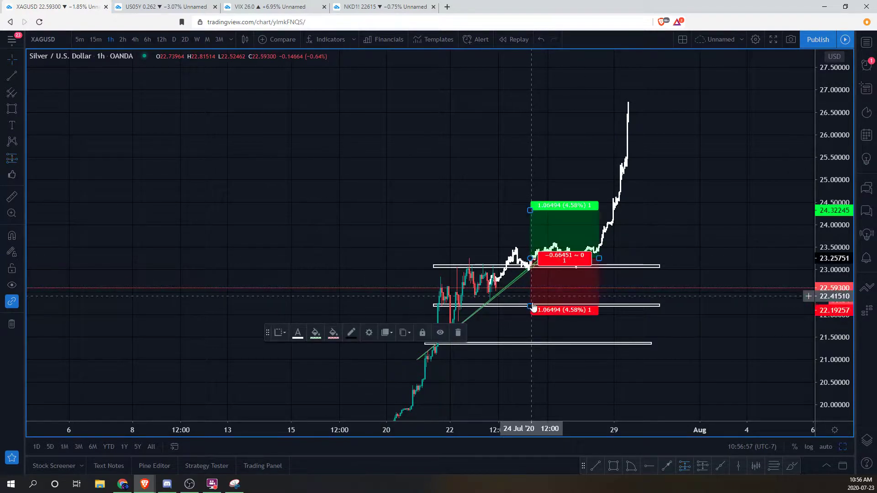
pyautogui.moveTo(530, 308); pyautogui.dragTo(527, 282)
pyautogui.moveTo(365, 234); pyautogui.dragTo(364, 181)
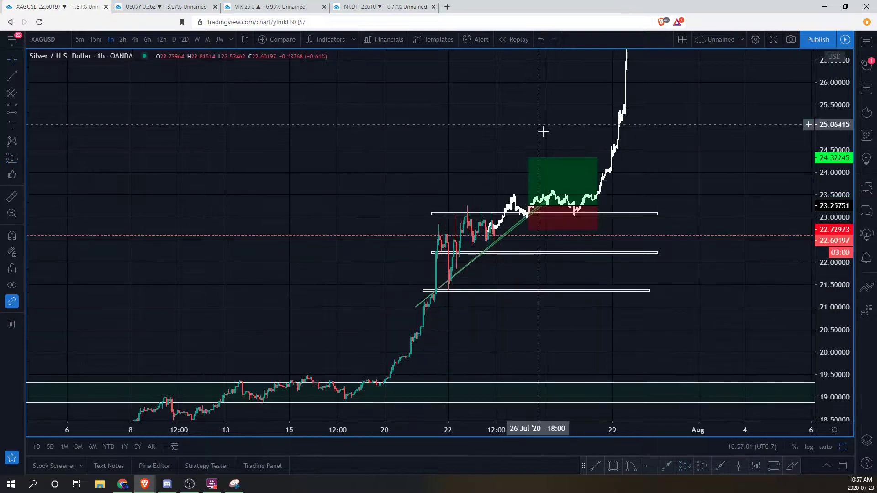
pyautogui.moveTo(526, 156); pyautogui.dragTo(524, 139)
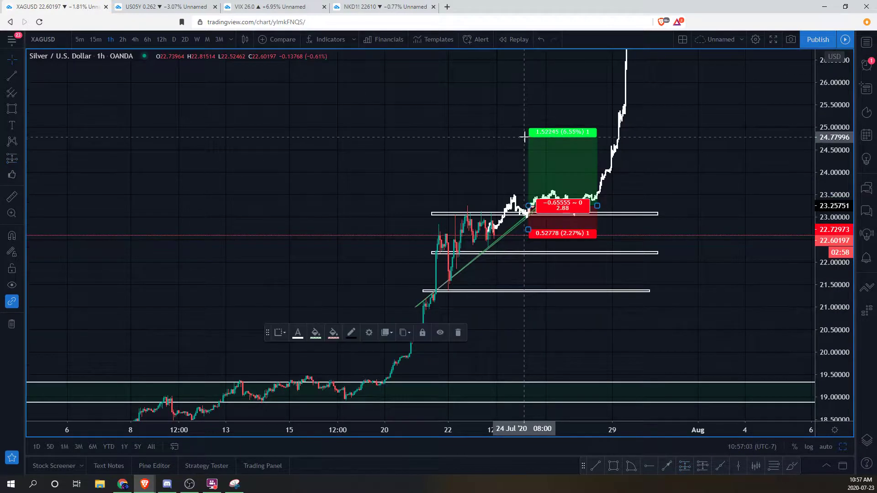
# - Delete the long position and the projected bars pattern
pyautogui.press('Delete')
pyautogui.click(607, 172)
pyautogui.press('Delete')
pyautogui.moveTo(588, 166); pyautogui.dragTo(612, 157)
pyautogui.scroll(4, 555, 165)
pyautogui.moveTo(416, 160); pyautogui.dragTo(579, 140)
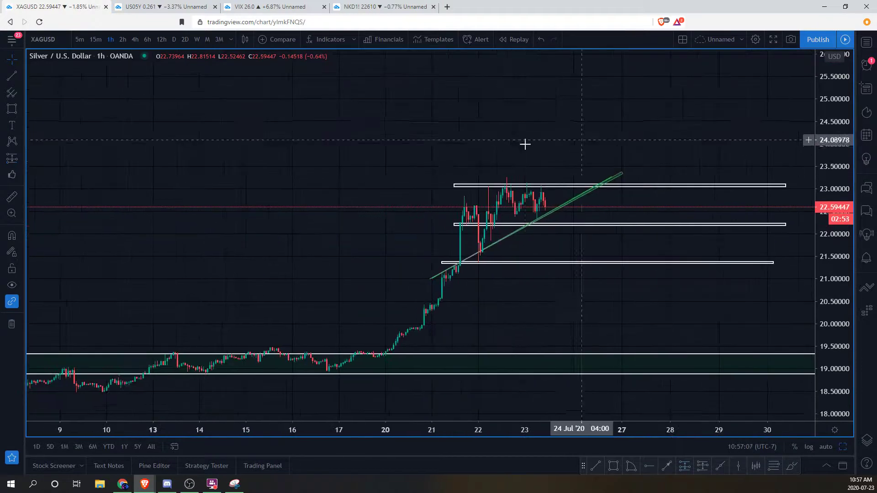
# - Delete the rising trend line and arc beneath silver's recent lows
pyautogui.moveTo(507, 143); pyautogui.dragTo(514, 139)
pyautogui.moveTo(819, 86); pyautogui.dragTo(768, 96)
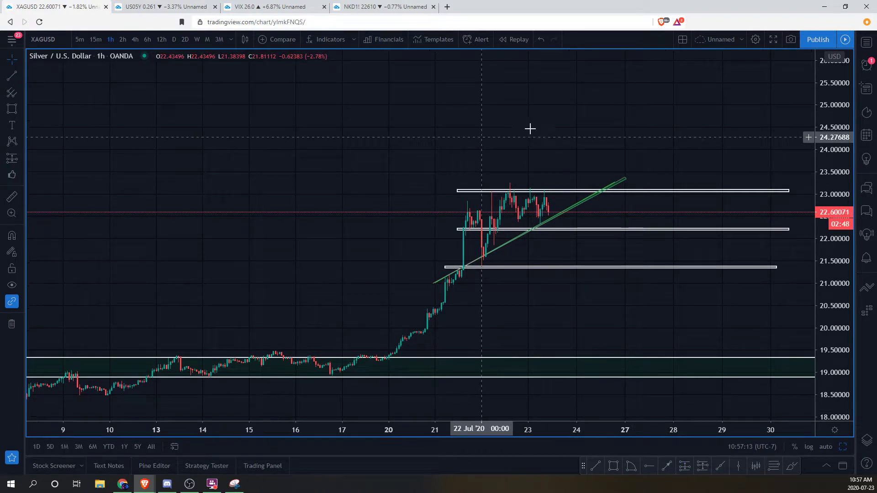
pyautogui.moveTo(672, 118); pyautogui.dragTo(669, 120)
pyautogui.moveTo(840, 109); pyautogui.dragTo(840, 127)
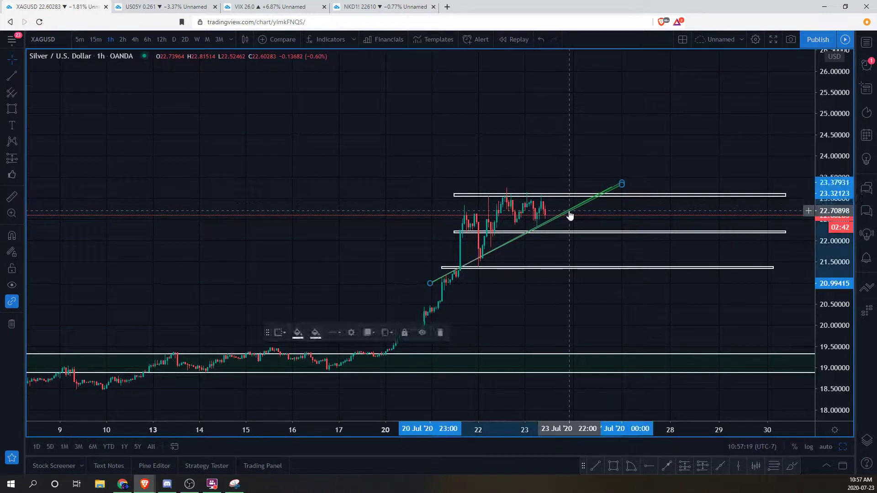
pyautogui.press('Delete')
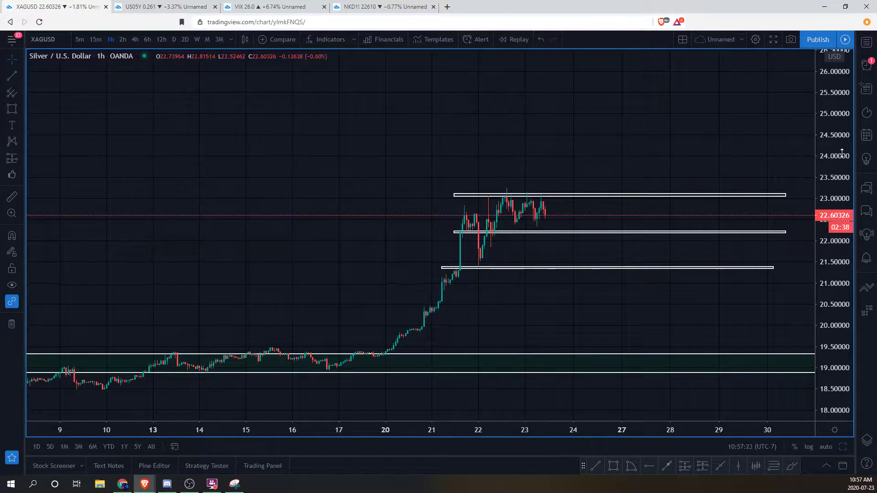
# - Return from the enlarged silver chart to the four-chart layout and frame silver's recent candles with its three hourly zones
pyautogui.moveTo(839, 156); pyautogui.dragTo(835, 181)
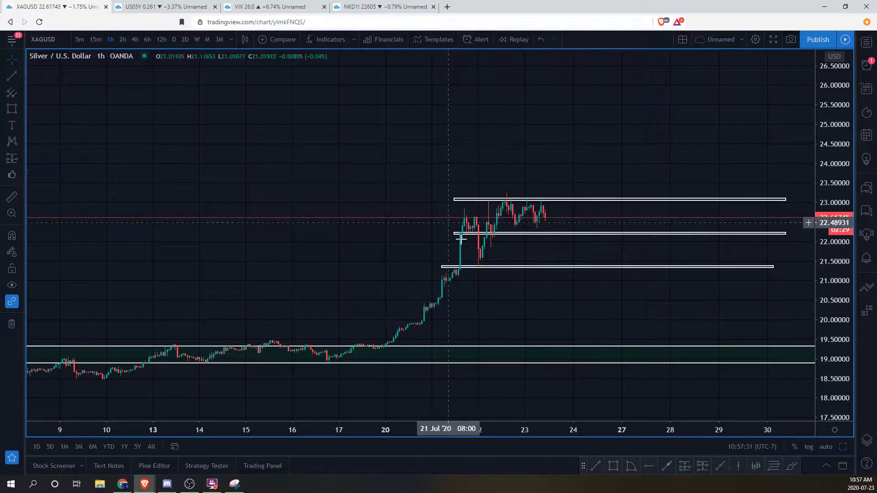
pyautogui.moveTo(428, 415)
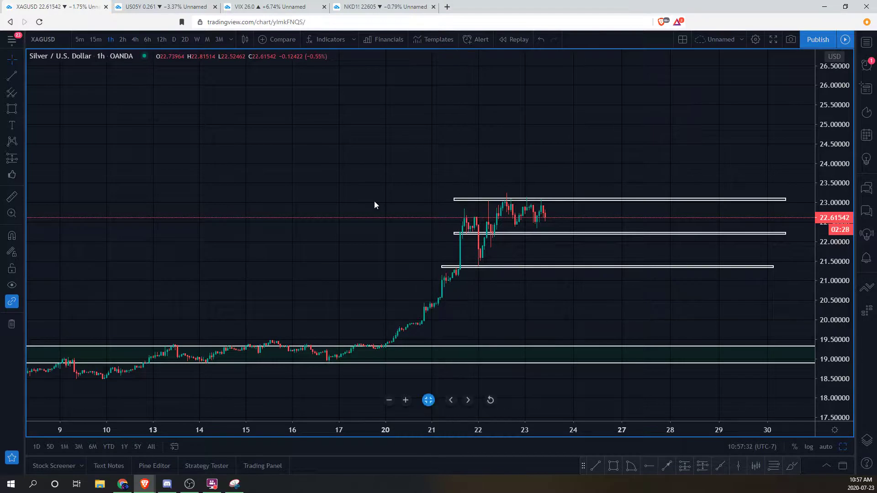
pyautogui.click(429, 400)
pyautogui.moveTo(832, 152); pyautogui.dragTo(832, 98)
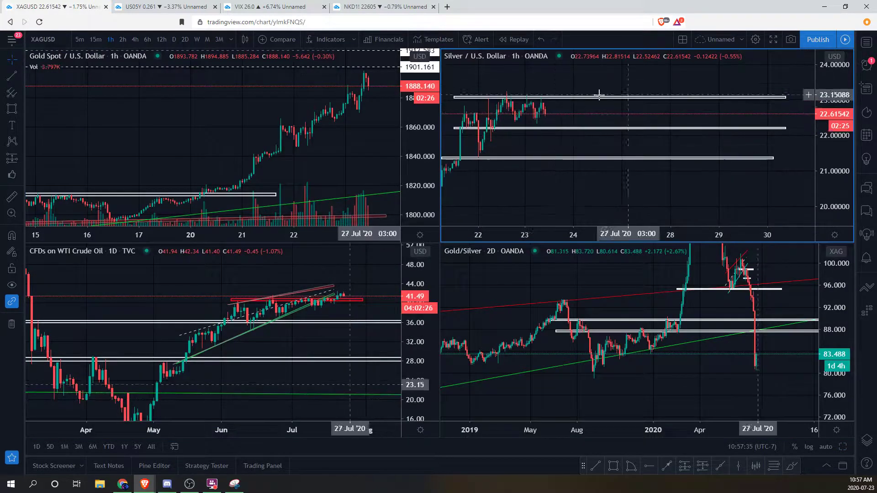
pyautogui.moveTo(556, 110); pyautogui.dragTo(741, 115)
pyautogui.moveTo(826, 149); pyautogui.dragTo(829, 120)
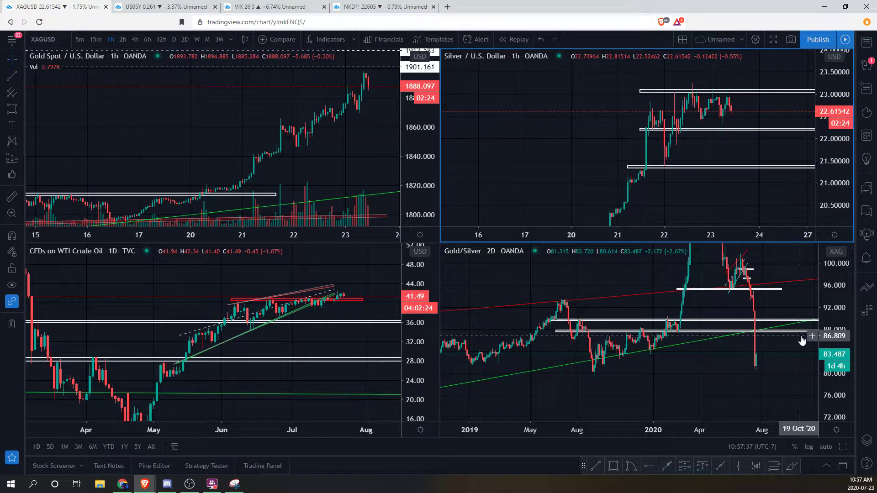
pyautogui.scroll(3, 739, 344)
pyautogui.scroll(3, 743, 147)
pyautogui.moveTo(751, 151); pyautogui.dragTo(749, 150)
pyautogui.moveTo(829, 143); pyautogui.dragTo(829, 158)
pyautogui.moveTo(773, 139); pyautogui.dragTo(769, 139)
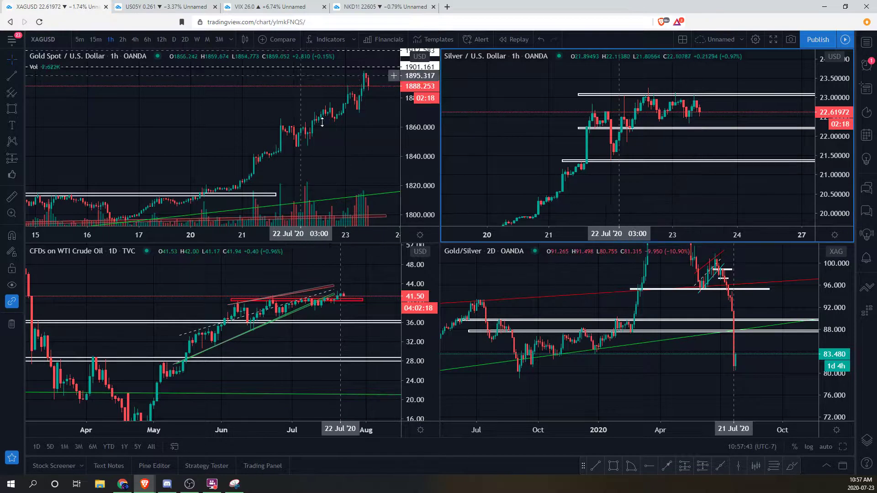
# - Maximise the hourly gold chart and examine its July consolidation, the breakout zone and the rally toward the dashed 1901.161 level
pyautogui.click(289, 110)
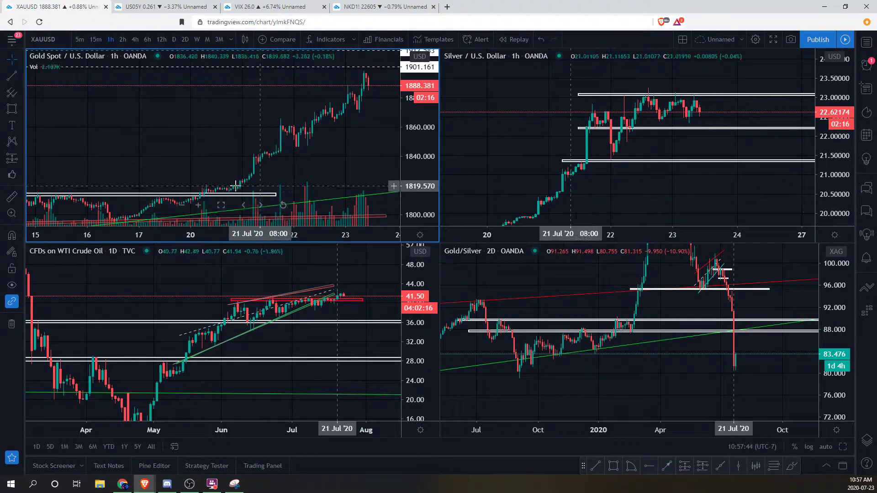
pyautogui.click(221, 205)
pyautogui.moveTo(829, 219); pyautogui.dragTo(829, 340)
pyautogui.moveTo(776, 281); pyautogui.dragTo(659, 223)
pyautogui.scroll(-2, 677, 204)
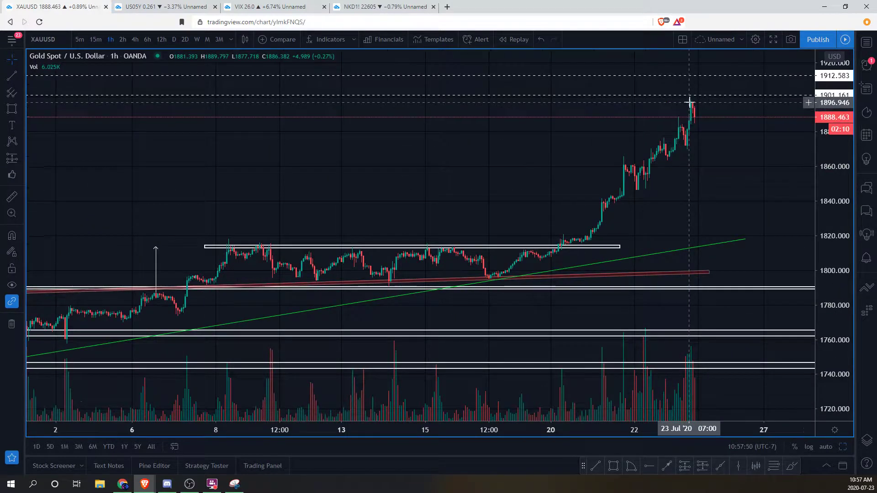
pyautogui.moveTo(832, 151); pyautogui.dragTo(832, 186)
pyautogui.scroll(-1, 771, 188)
pyautogui.moveTo(685, 193); pyautogui.dragTo(666, 185)
pyautogui.scroll(-1, 666, 184)
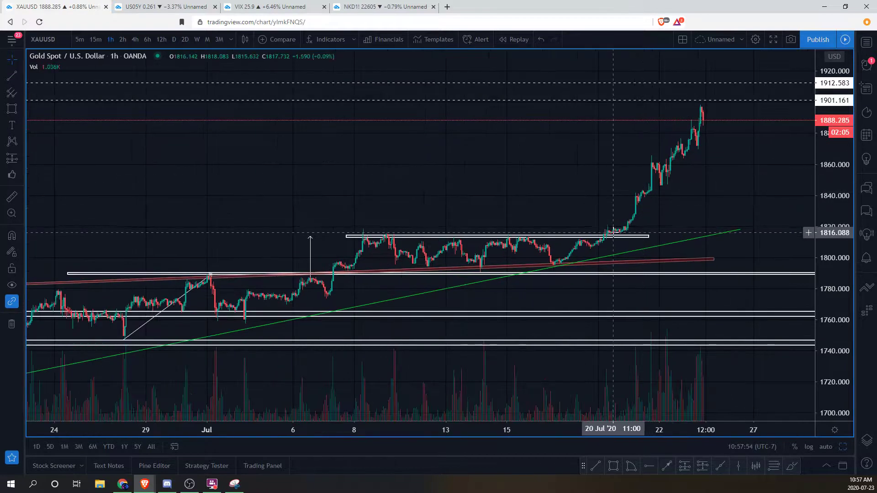
pyautogui.moveTo(614, 233); pyautogui.dragTo(598, 227)
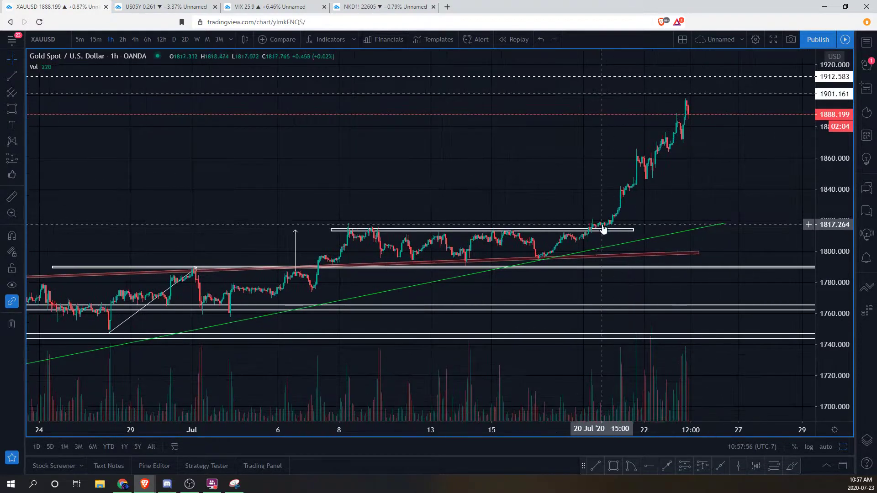
# - Examine gold's rally on the daily timeframe, framing the latest candles against the dashed resistance levels overhead
pyautogui.click(174, 40)
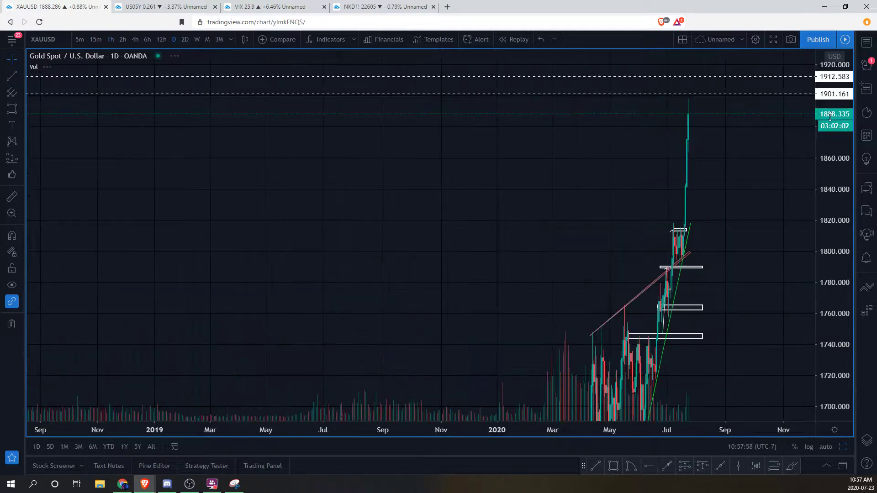
pyautogui.moveTo(830, 125); pyautogui.dragTo(828, 358)
pyautogui.moveTo(752, 331); pyautogui.dragTo(787, 316)
pyautogui.scroll(8, 557, 250)
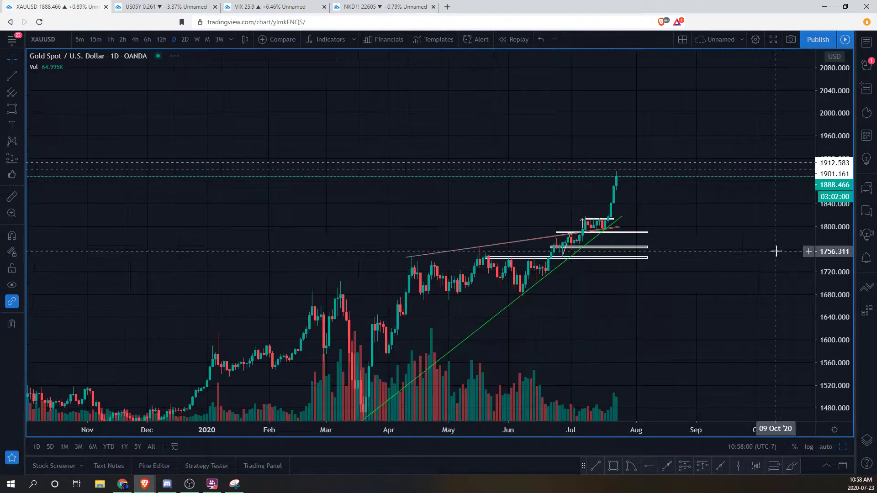
pyautogui.moveTo(848, 268); pyautogui.dragTo(845, 196)
pyautogui.scroll(5, 796, 194)
pyautogui.moveTo(711, 244); pyautogui.dragTo(753, 225)
pyautogui.moveTo(844, 206); pyautogui.dragTo(843, 226)
pyautogui.moveTo(608, 244); pyautogui.dragTo(719, 223)
pyautogui.scroll(-3, 719, 224)
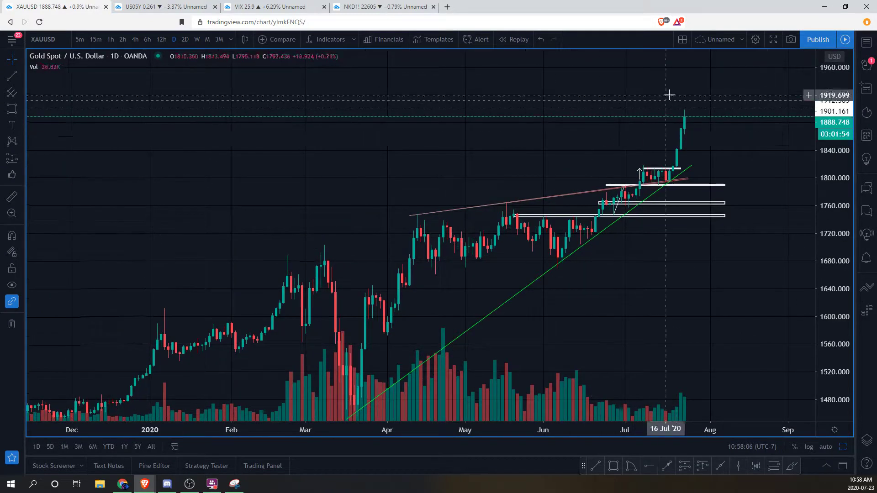
pyautogui.moveTo(685, 96); pyautogui.dragTo(684, 110)
# - Examine gold's recent climb on the 6-hour timeframe, with the latest candles and the dashed levels in view
pyautogui.click(147, 40)
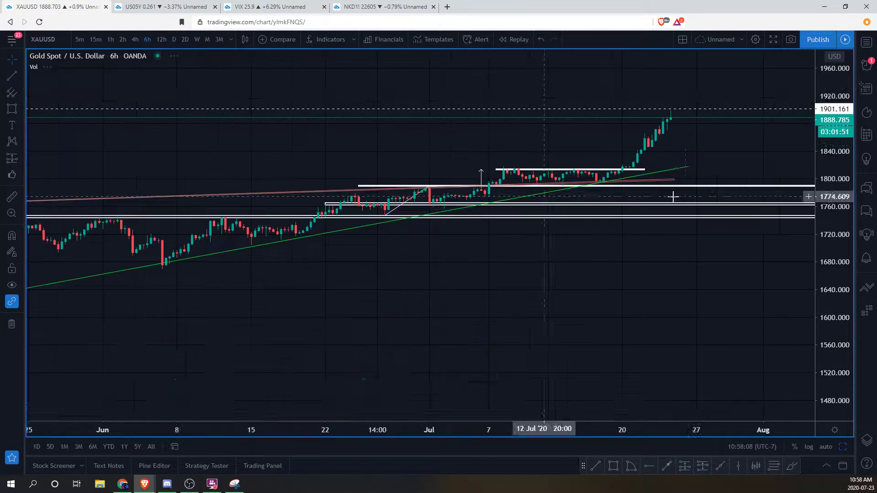
pyautogui.moveTo(836, 259); pyautogui.dragTo(835, 177)
pyautogui.moveTo(735, 134); pyautogui.dragTo(732, 151)
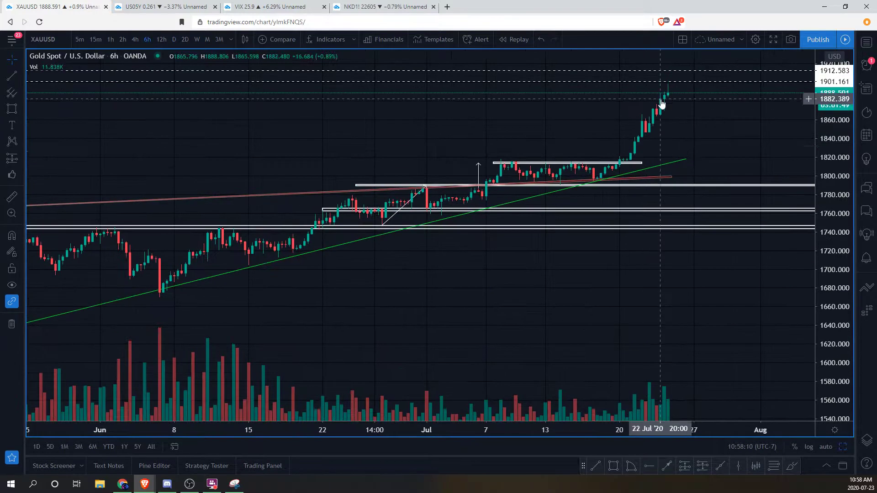
pyautogui.moveTo(605, 115); pyautogui.dragTo(607, 135)
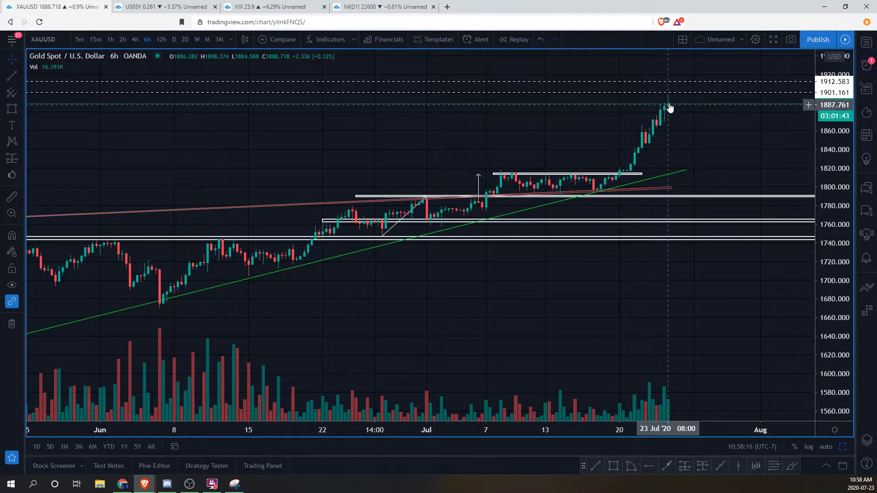
# - Examine the gold chart on the 2-hour timeframe, leaving empty room beyond the latest candles
pyautogui.click(118, 40)
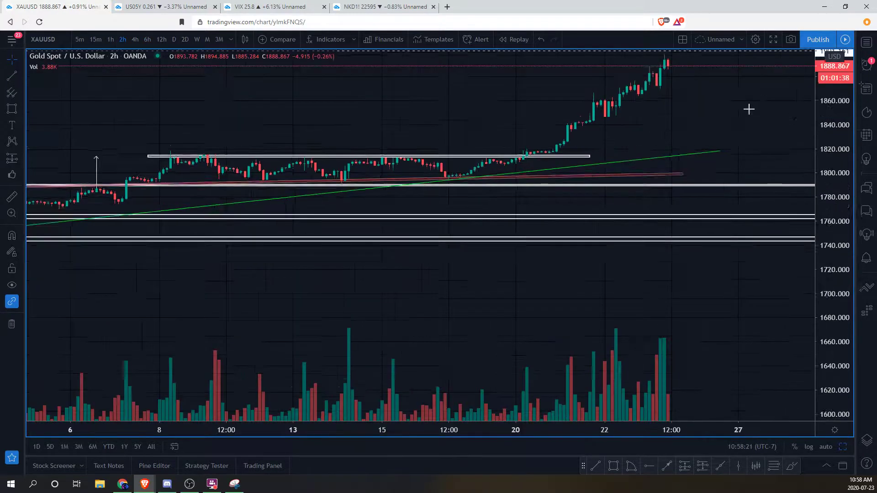
pyautogui.moveTo(749, 109); pyautogui.dragTo(701, 197)
pyautogui.moveTo(832, 186); pyautogui.dragTo(830, 146)
pyautogui.moveTo(685, 163); pyautogui.dragTo(619, 160)
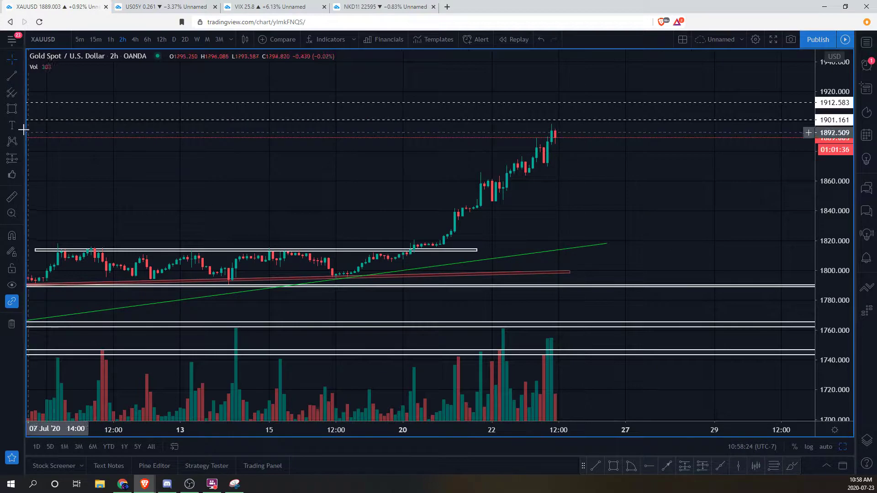
# - Copy the gold price action from 10 June 20:00 to early July with the Bars Pattern tool
pyautogui.scroll(-4, 319, 231)
pyautogui.moveTo(394, 186); pyautogui.dragTo(403, 98)
pyautogui.scroll(-4, 428, 166)
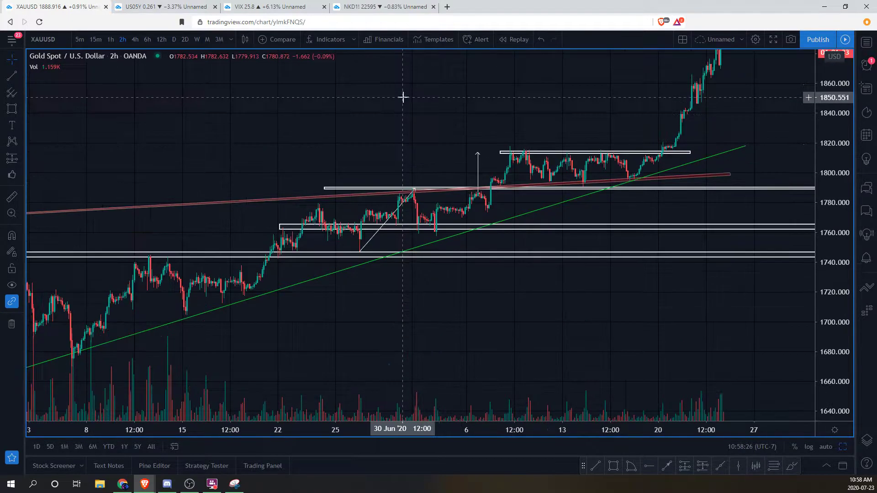
pyautogui.click(20, 156)
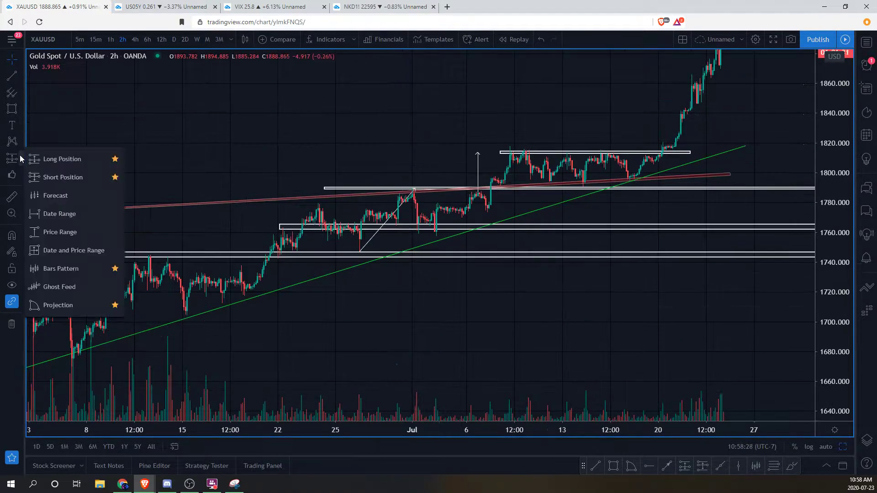
pyautogui.click(61, 269)
pyautogui.click(140, 244)
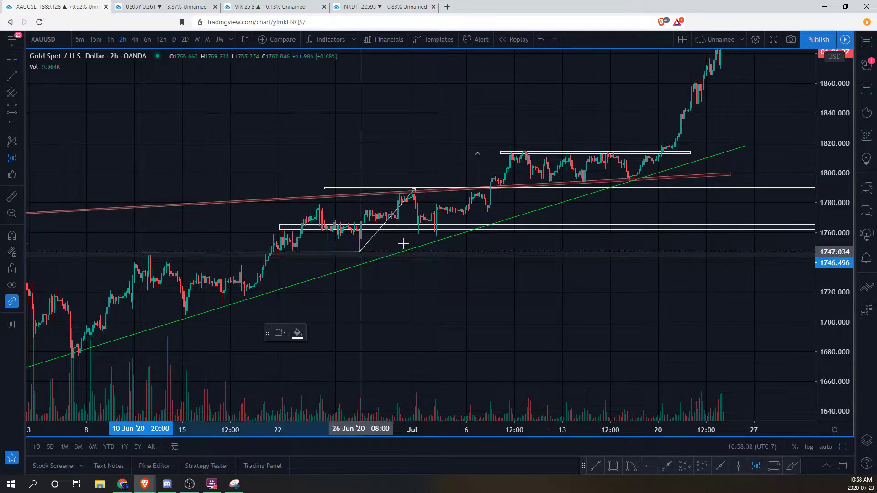
pyautogui.click(523, 248)
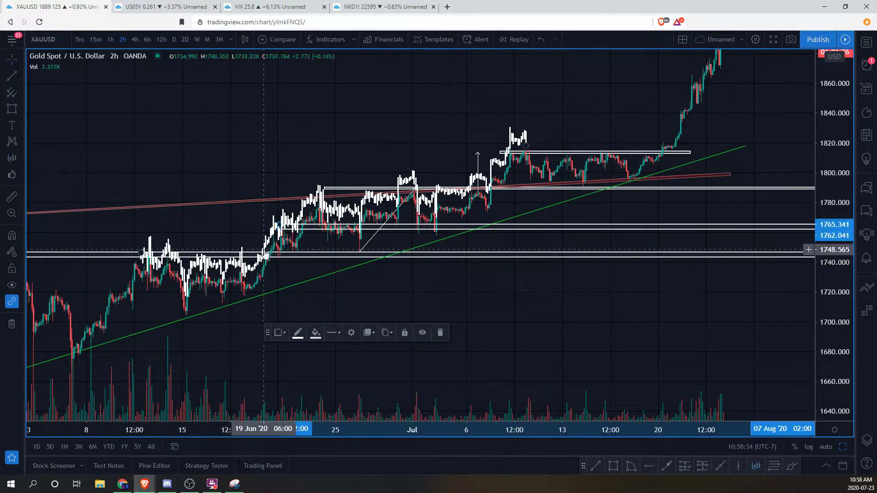
# - Move the bars pattern so it starts at the latest gold candle on 23 July, at about 1890
pyautogui.moveTo(264, 249); pyautogui.dragTo(707, 105)
pyautogui.moveTo(486, 116); pyautogui.dragTo(201, 234)
pyautogui.moveTo(447, 197); pyautogui.dragTo(584, 126)
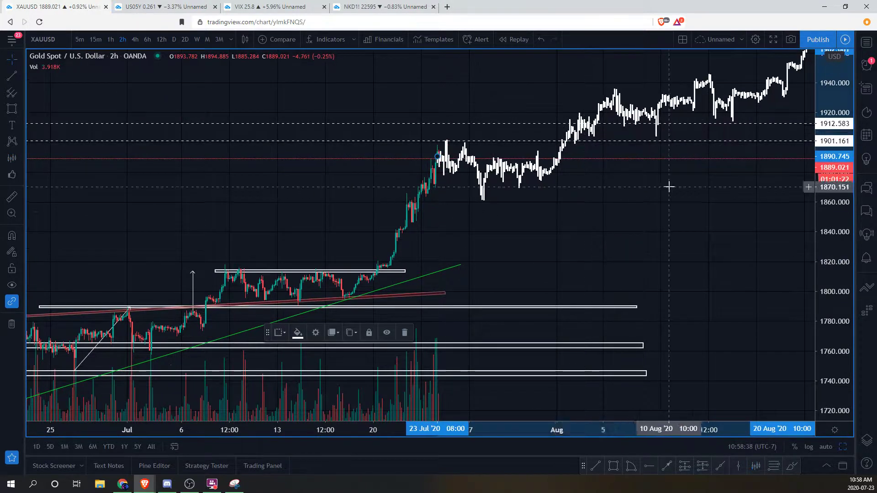
pyautogui.click(786, 233)
pyautogui.moveTo(825, 200); pyautogui.dragTo(819, 254)
pyautogui.scroll(-4, 772, 270)
pyautogui.moveTo(766, 265); pyautogui.dragTo(759, 261)
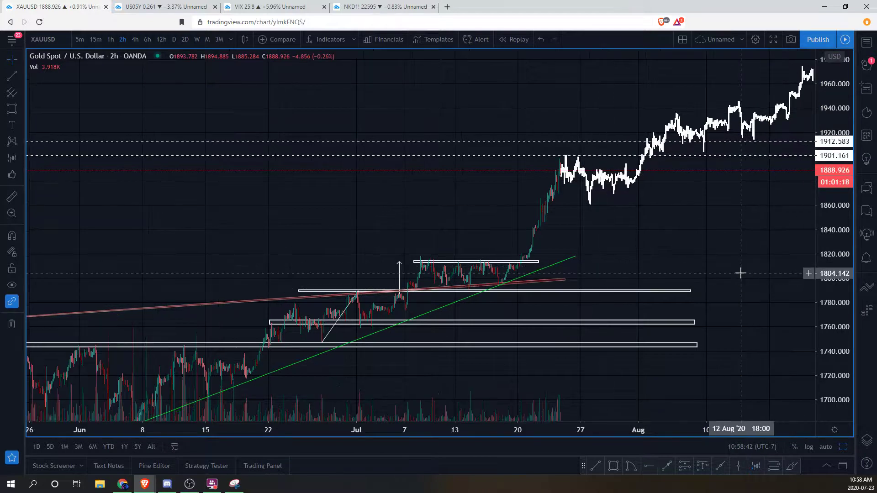
pyautogui.moveTo(731, 204); pyautogui.dragTo(674, 224)
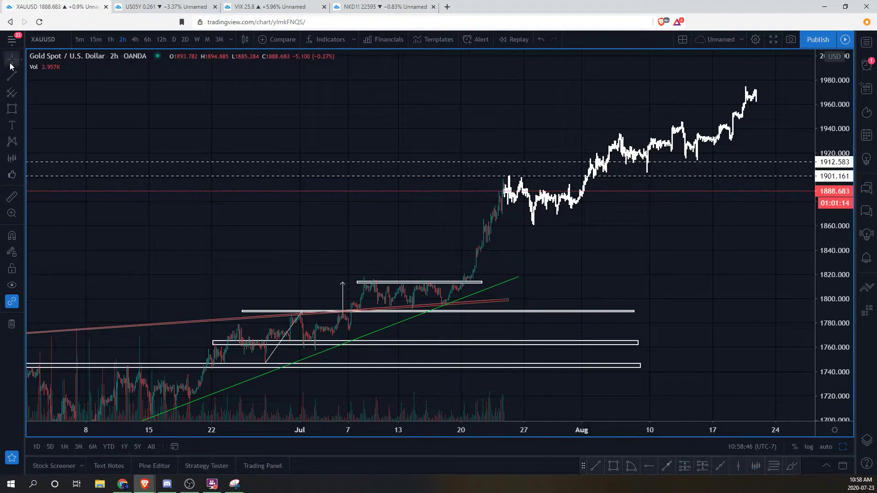
# - Draw two converging trend lines above and below the projected consolidation, the upper one from about 1904 on 22 July to 1885 on 4 August
pyautogui.click(498, 172)
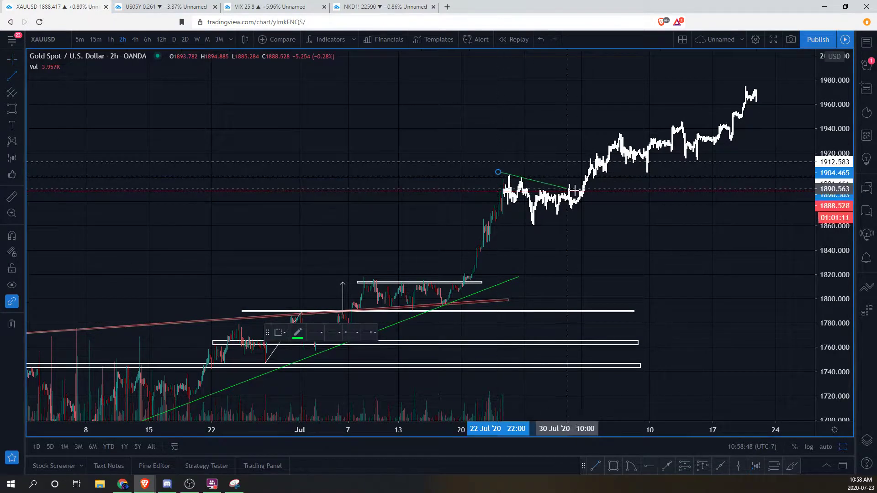
pyautogui.click(599, 196)
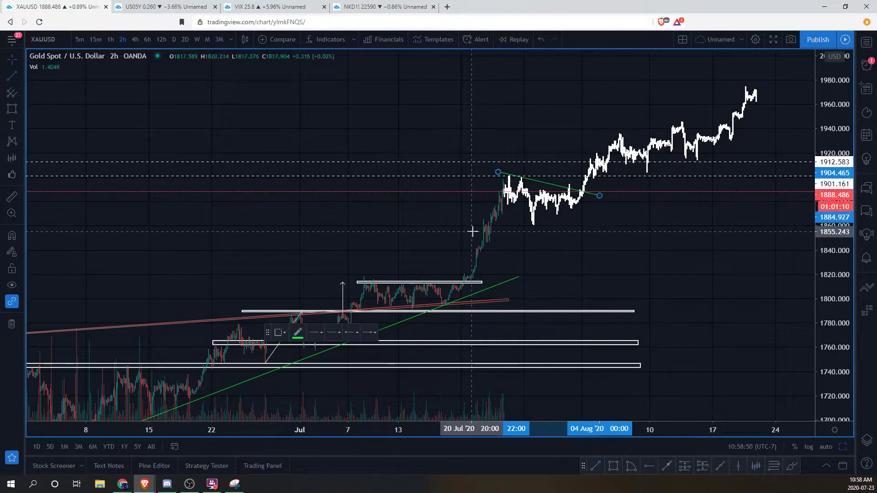
pyautogui.click(484, 240)
pyautogui.click(598, 200)
pyautogui.moveTo(677, 245); pyautogui.dragTo(607, 251)
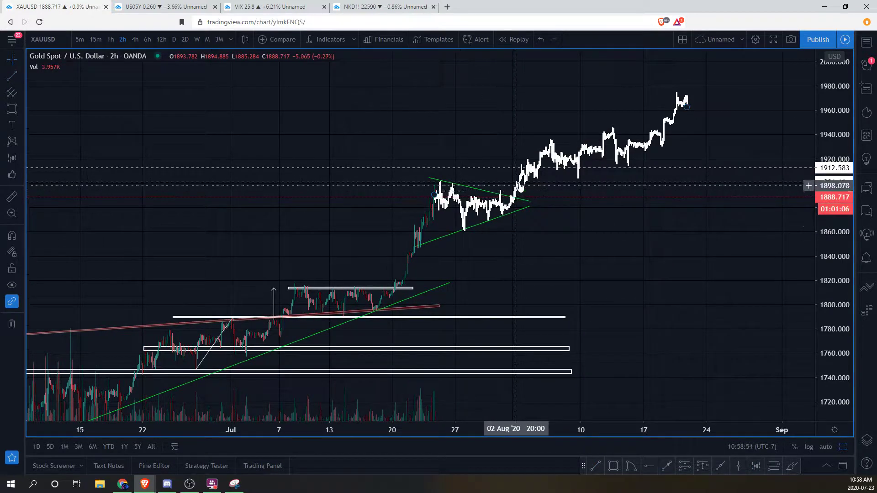
# - Delete the bars pattern projection and both converging trend lines from the gold chart
pyautogui.click(540, 157)
pyautogui.press('Delete')
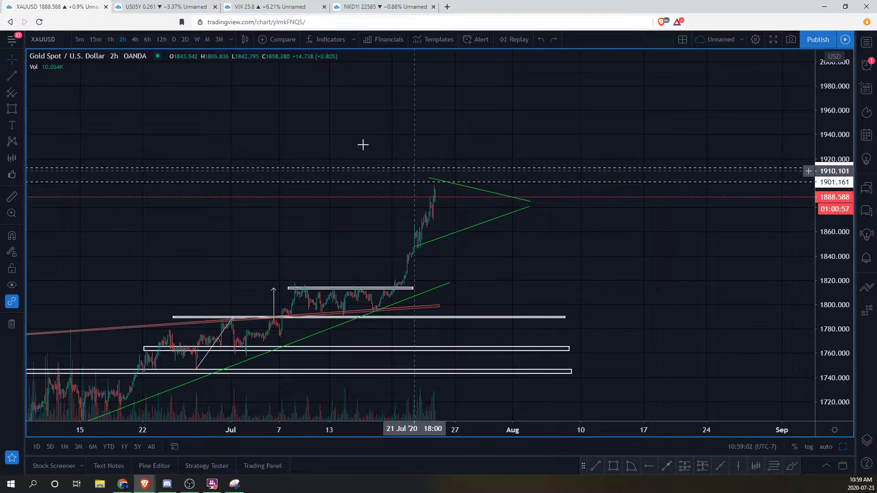
pyautogui.hotkey('alt', 'h')
pyautogui.moveTo(329, 181); pyautogui.dragTo(354, 181)
pyautogui.click(544, 201)
pyautogui.press('Delete')
pyautogui.click(546, 207)
pyautogui.press('Delete')
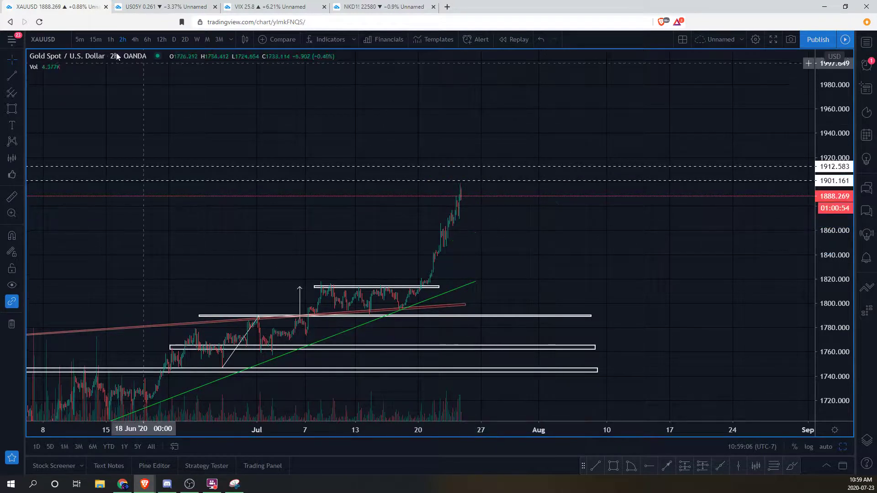
# - Switch the gold chart to the 1-hour timeframe and frame the rally since mid-July
pyautogui.click(109, 40)
pyautogui.moveTo(830, 319); pyautogui.dragTo(831, 294)
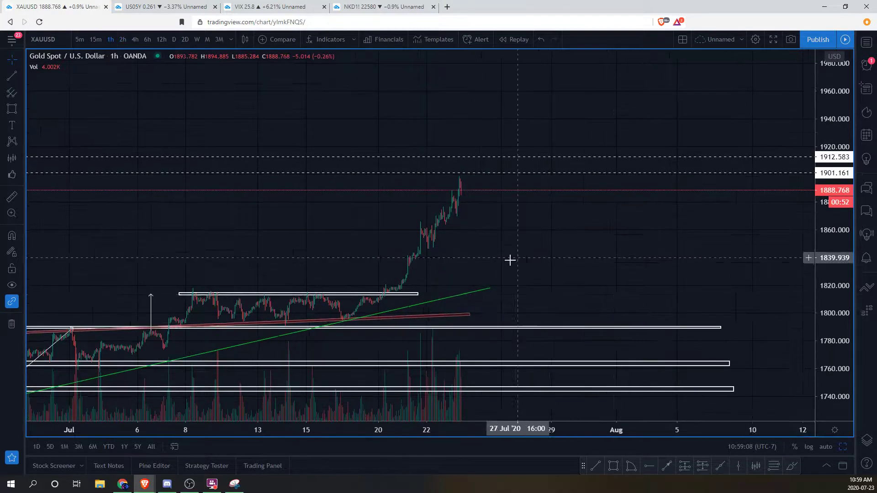
pyautogui.moveTo(529, 254); pyautogui.dragTo(712, 236)
pyautogui.scroll(9, 714, 247)
pyautogui.moveTo(597, 250); pyautogui.dragTo(634, 271)
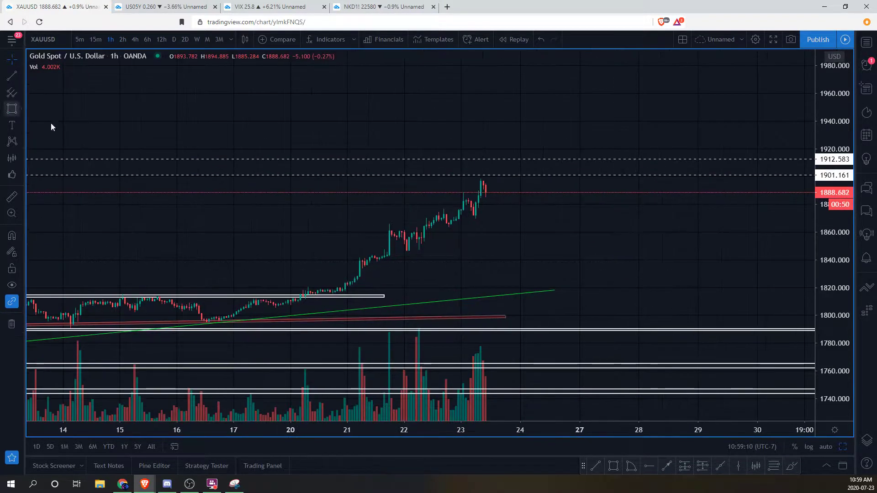
# - Mark short horizontal zones at about 1862 and 1847 on the gold rally, deleting the wide zone near 1892
pyautogui.click(11, 110)
pyautogui.moveTo(461, 232); pyautogui.dragTo(473, 232)
pyautogui.click(450, 188)
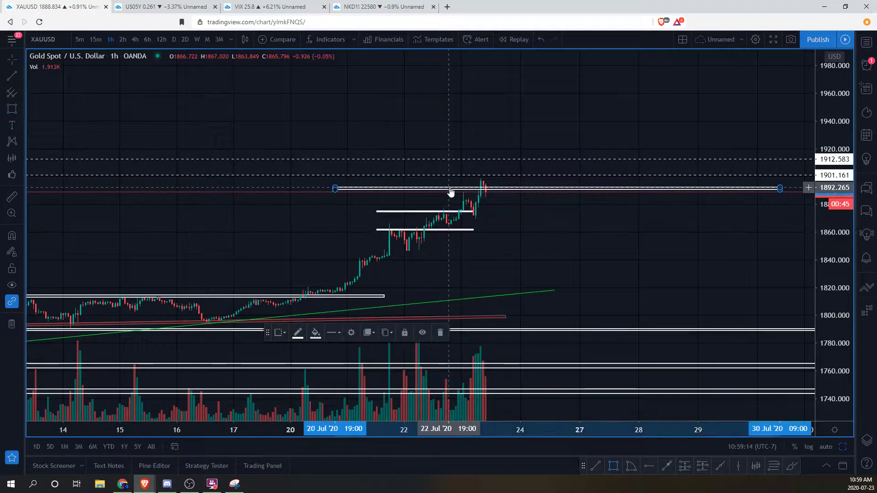
pyautogui.press('Delete')
pyautogui.moveTo(446, 212); pyautogui.dragTo(441, 250)
pyautogui.click(432, 264)
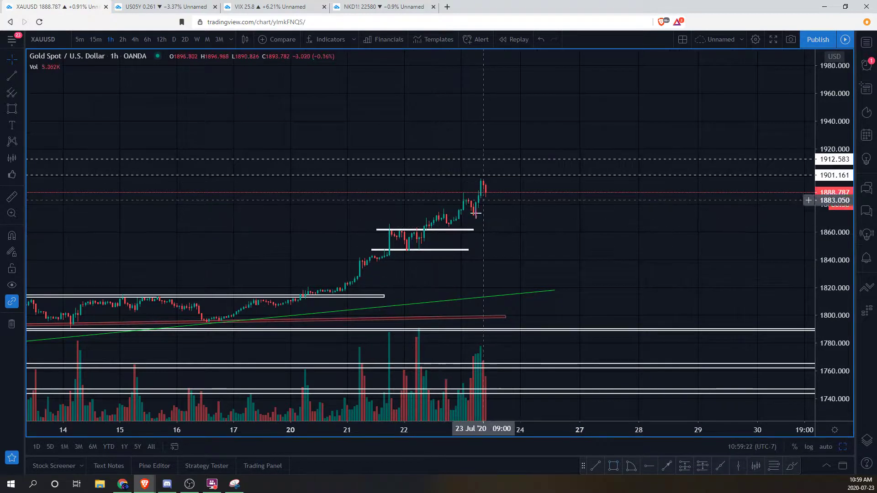
# - Move the zone near 1862 up to about 1886 at the latest candles, and delete the short zones
pyautogui.click(471, 229)
pyautogui.moveTo(471, 230)
pyautogui.mouseDown()
pyautogui.moveTo(468, 250)
pyautogui.moveTo(518, 196)
pyautogui.mouseUp()
pyautogui.click(507, 238)
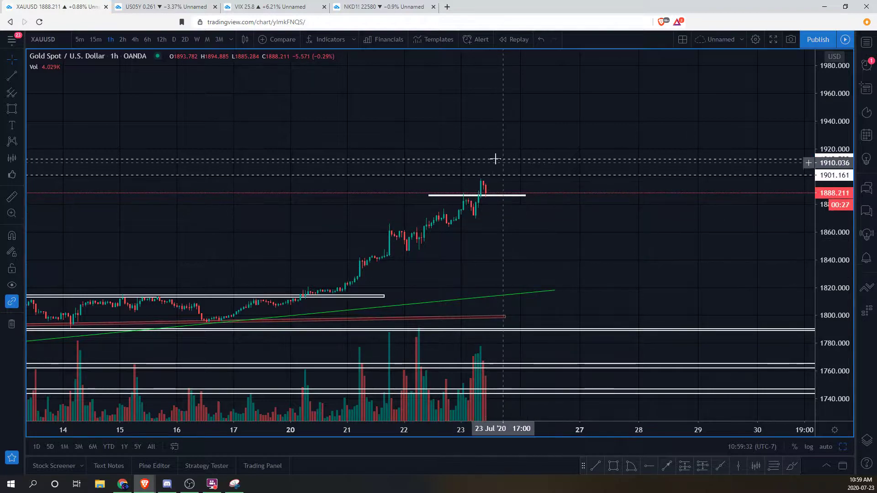
pyautogui.click(501, 196)
pyautogui.press('Delete')
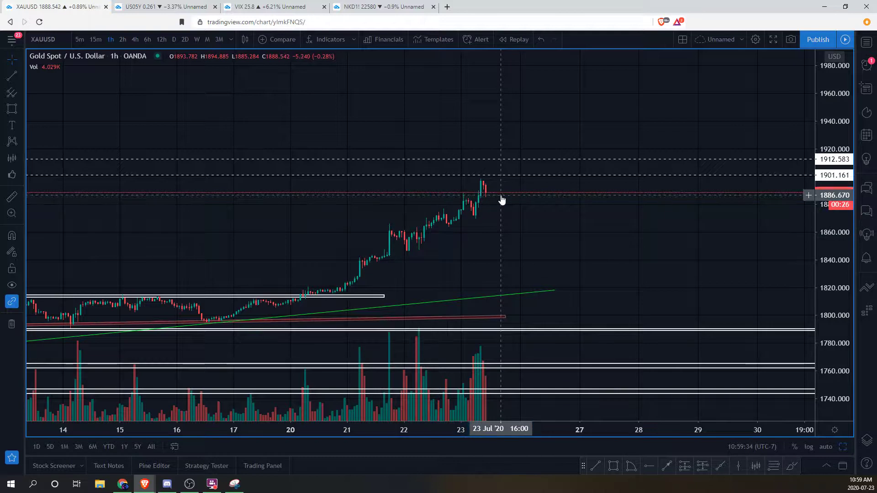
pyautogui.moveTo(485, 233); pyautogui.dragTo(591, 223)
pyautogui.moveTo(845, 286); pyautogui.dragTo(844, 249)
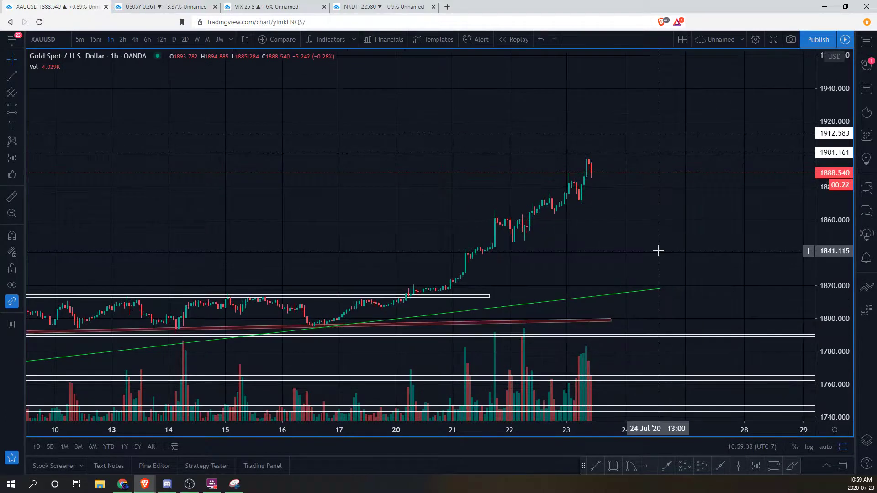
pyautogui.moveTo(606, 196); pyautogui.dragTo(658, 192)
pyautogui.moveTo(832, 243); pyautogui.dragTo(831, 227)
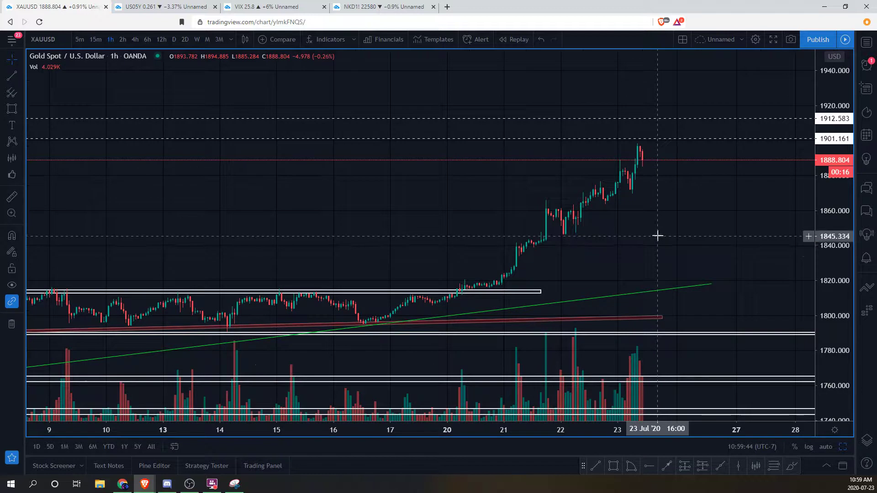
pyautogui.moveTo(643, 239); pyautogui.dragTo(679, 230)
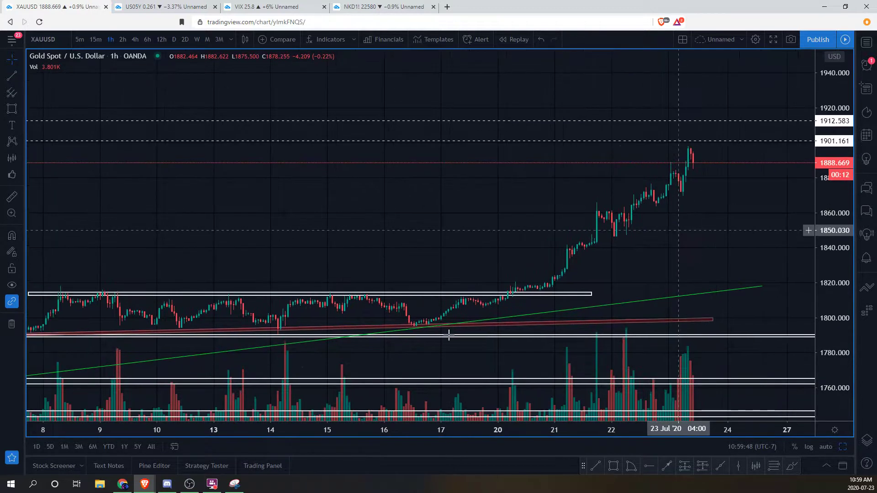
# - Return to the four-chart layout and frame the latest hourly candles of the gold and silver charts for comparison
pyautogui.click(429, 401)
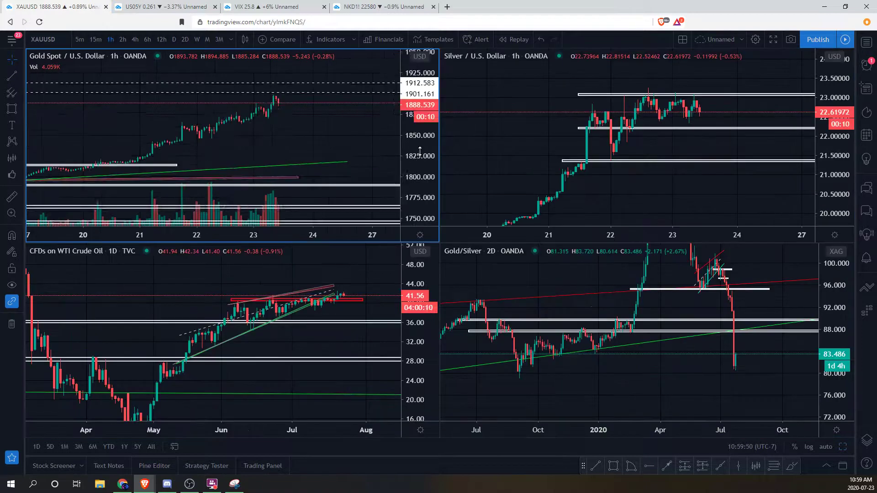
pyautogui.moveTo(420, 157); pyautogui.dragTo(419, 112)
pyautogui.moveTo(309, 125); pyautogui.dragTo(355, 130)
pyautogui.moveTo(407, 151); pyautogui.dragTo(373, 144)
pyautogui.moveTo(829, 140); pyautogui.dragTo(828, 156)
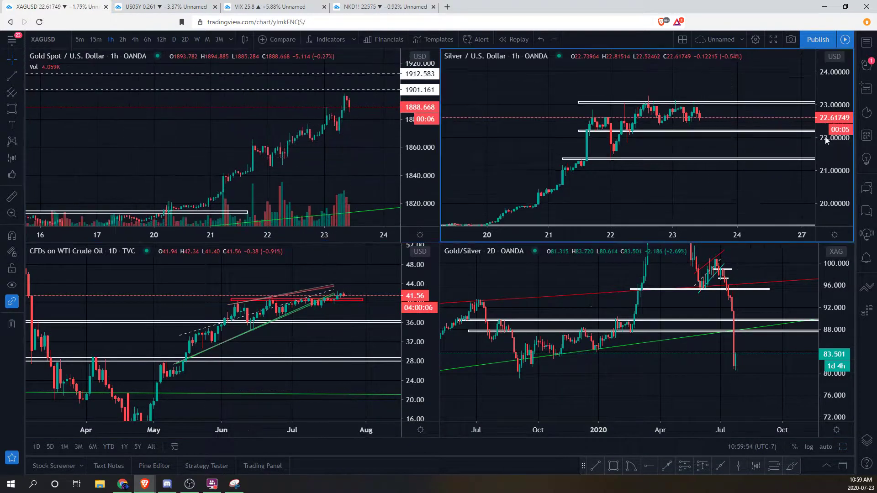
pyautogui.moveTo(685, 186); pyautogui.dragTo(725, 187)
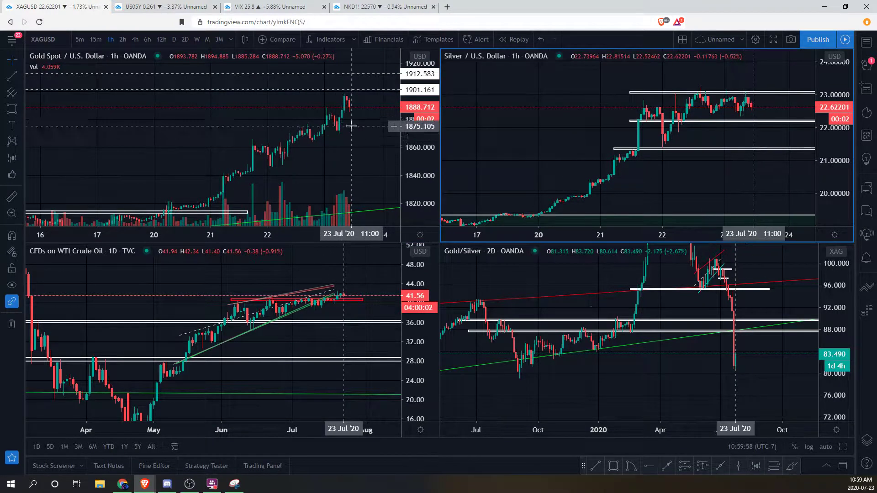
pyautogui.click(353, 133)
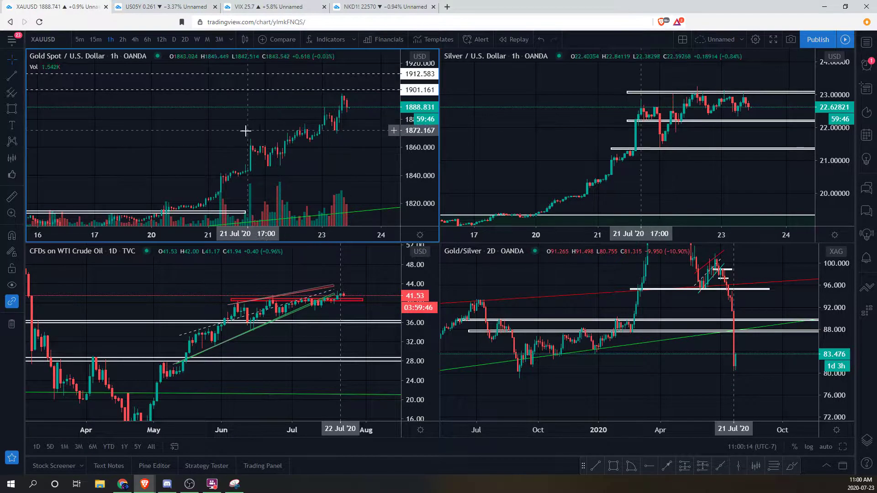
# - Maximize the WTI crude oil chart and frame its daily candles from February to July
pyautogui.click(359, 257)
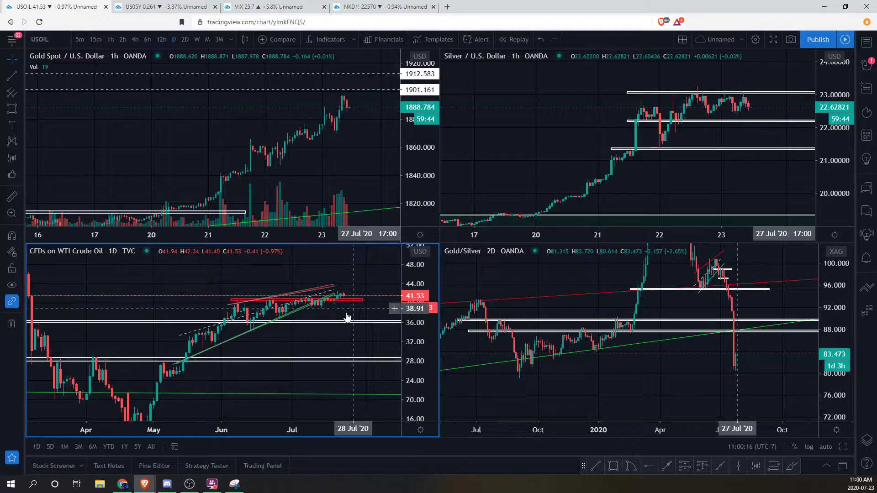
pyautogui.click(223, 398)
pyautogui.scroll(2, 524, 182)
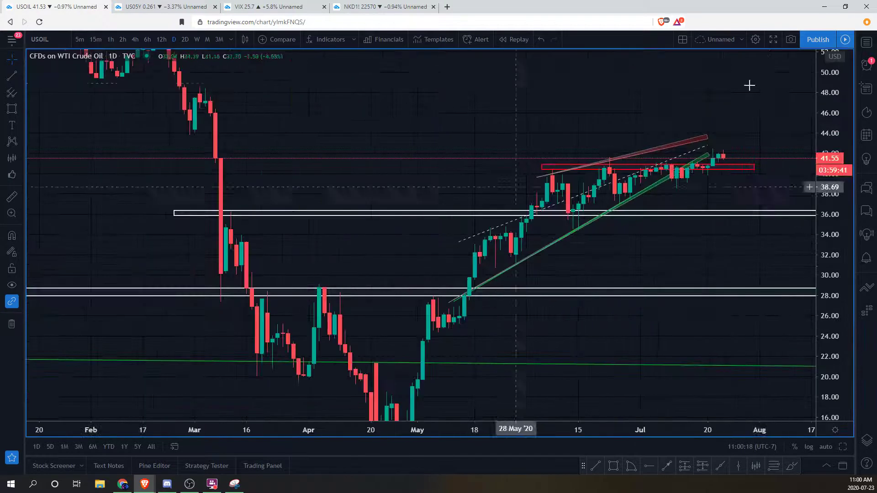
# - Switch the WTI crude oil chart to the 4-hour timeframe and frame its June and July candles
pyautogui.moveTo(819, 107); pyautogui.dragTo(818, 177)
pyautogui.moveTo(714, 137); pyautogui.dragTo(695, 137)
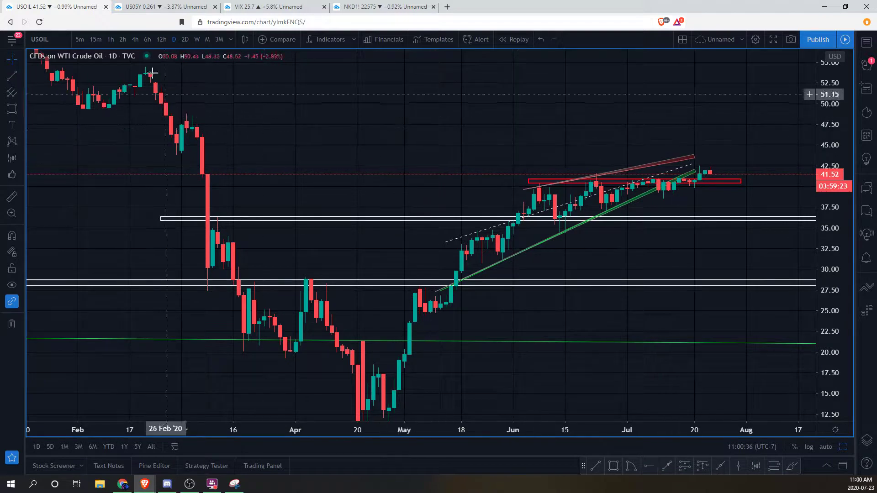
pyautogui.click(139, 38)
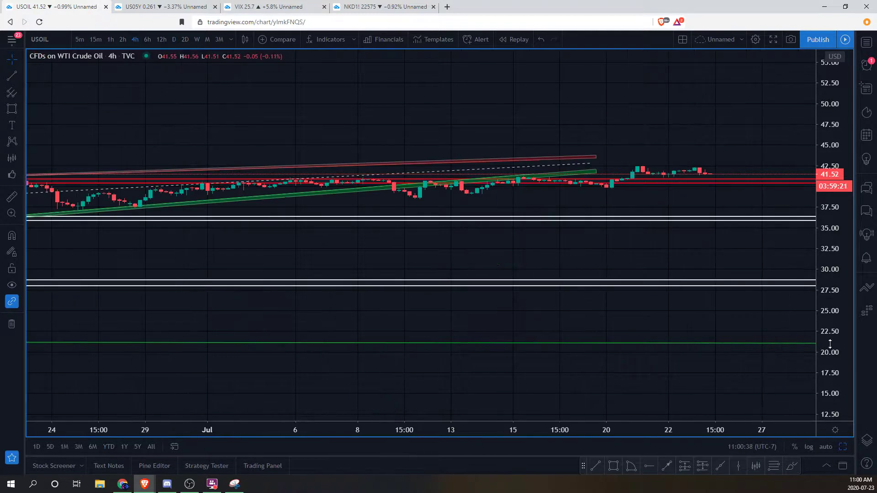
pyautogui.scroll(-1, 727, 229)
pyautogui.moveTo(796, 136); pyautogui.dragTo(636, 200)
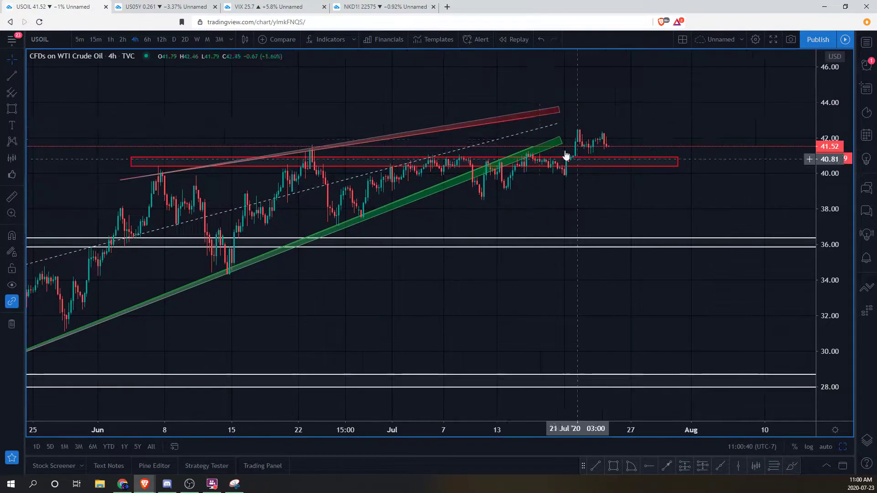
# - Extend the green trendline to about 43.6 on 26 July and the red trendline to about 44 on 27 July
pyautogui.moveTo(533, 145); pyautogui.dragTo(628, 109)
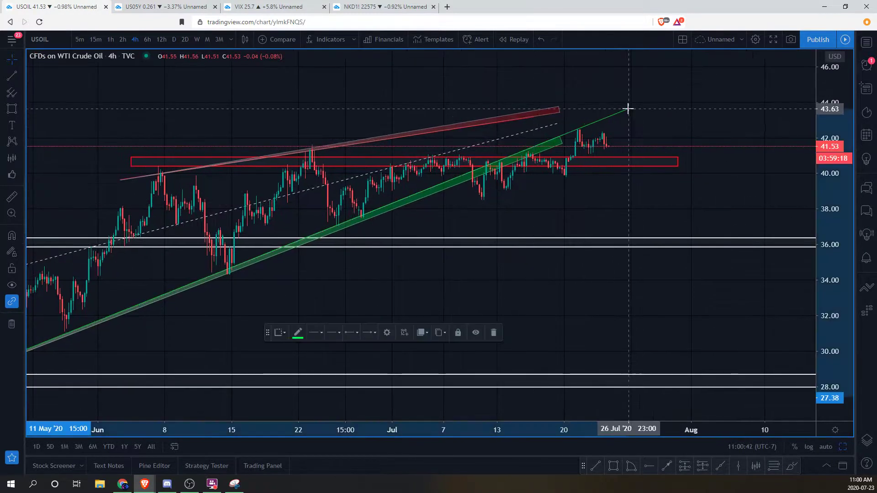
pyautogui.click(635, 154)
pyautogui.moveTo(842, 121); pyautogui.dragTo(841, 195)
pyautogui.scroll(-3, 714, 174)
pyautogui.moveTo(608, 146); pyautogui.dragTo(681, 132)
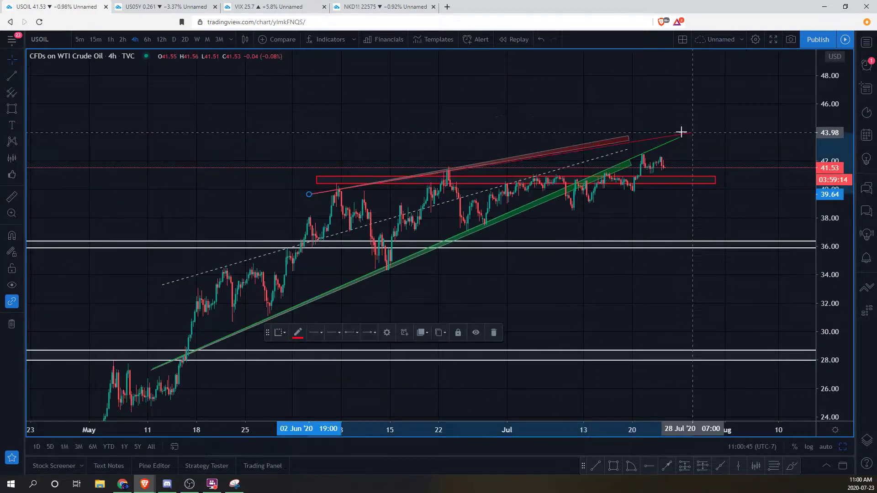
pyautogui.click(685, 107)
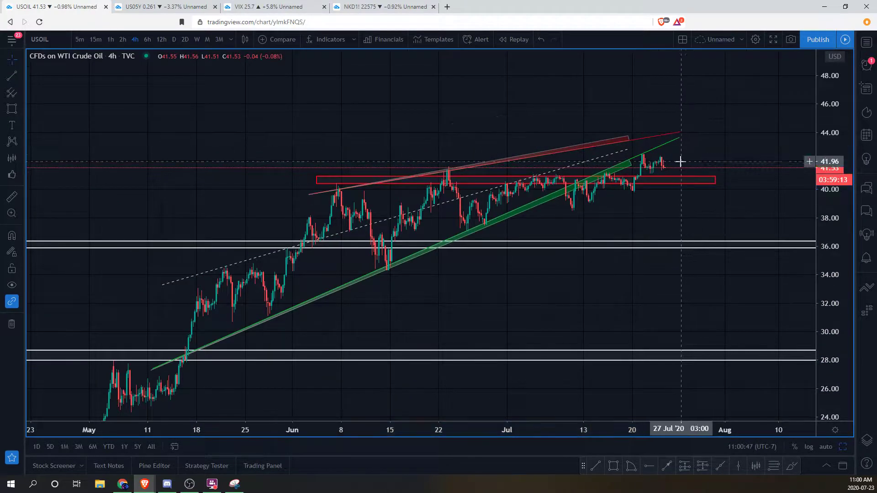
# - Replace the red horizontal zone with a white one at about 40.9 to 41.3, running from 19 June to early August
pyautogui.click(653, 185)
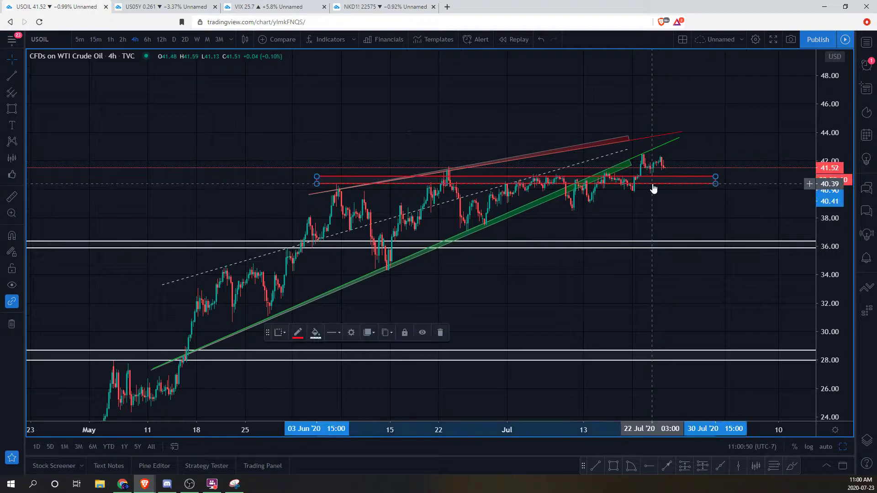
pyautogui.press('Delete')
pyautogui.click(11, 113)
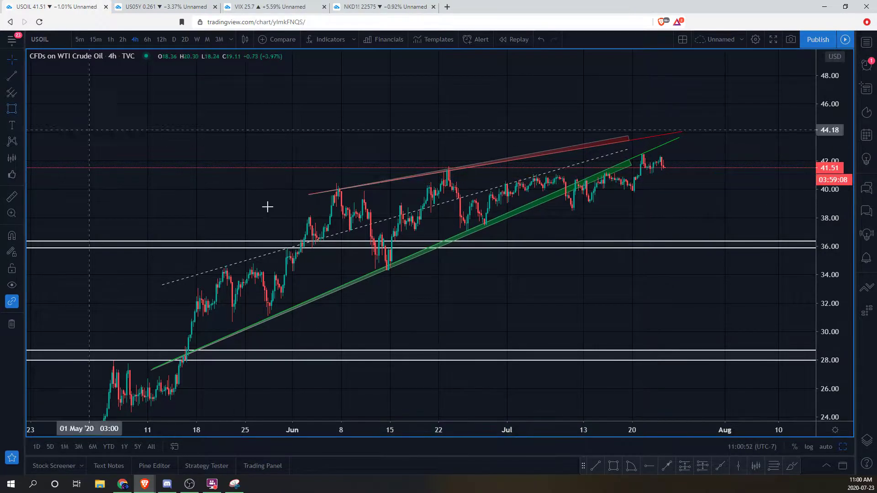
pyautogui.click(430, 170)
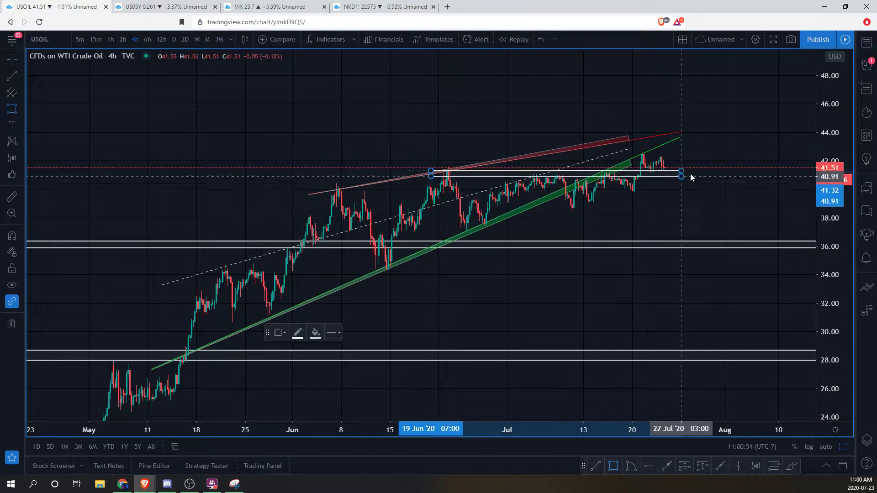
pyautogui.click(730, 174)
pyautogui.click(729, 210)
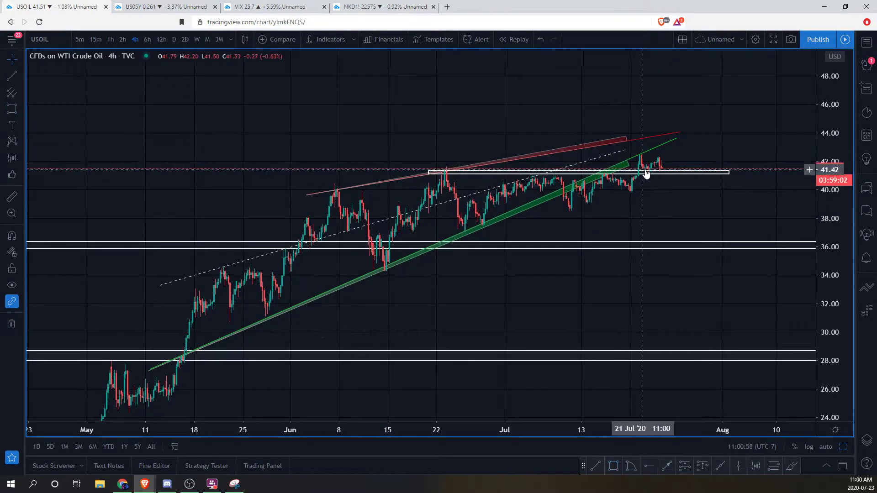
# - Draw a green trendline under the lows from about 37 on 25 June to about 41.4 on 3 August
pyautogui.moveTo(736, 134); pyautogui.dragTo(731, 134)
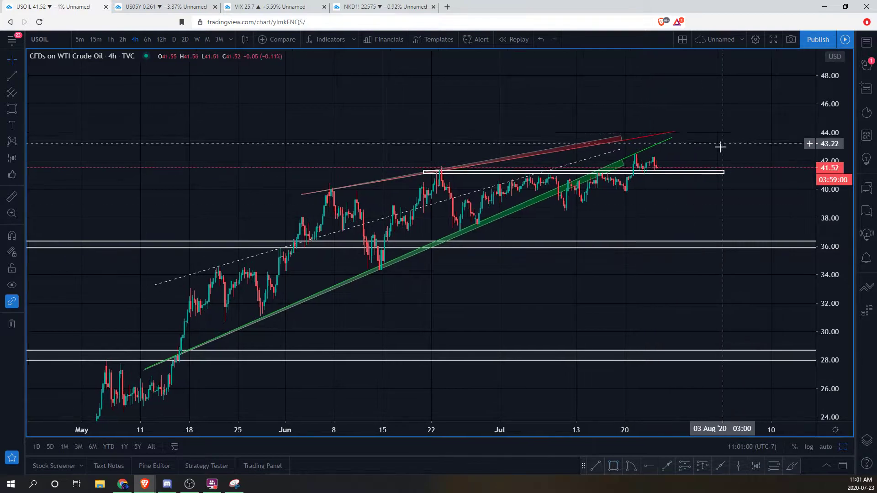
pyautogui.click(14, 78)
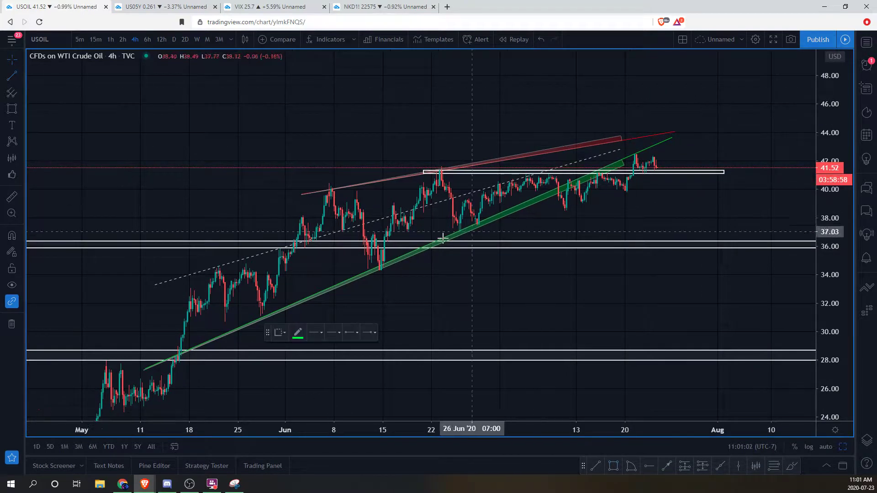
pyautogui.click(460, 232)
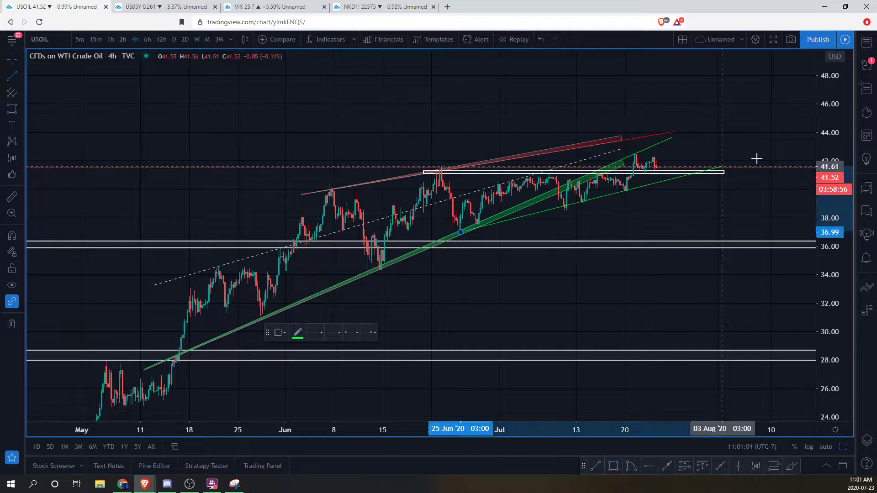
pyautogui.click(728, 171)
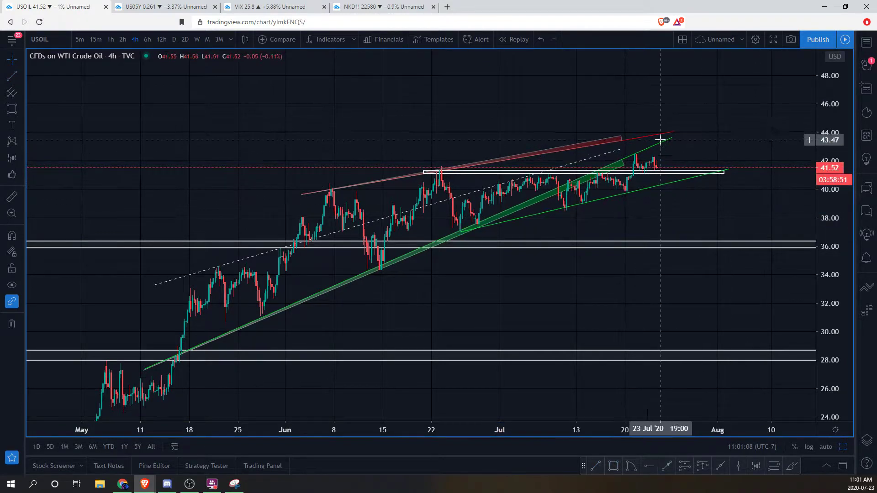
# - Delete the older green and red trendlines with their wedges and the dashed middle line
pyautogui.click(660, 143)
pyautogui.press('Delete')
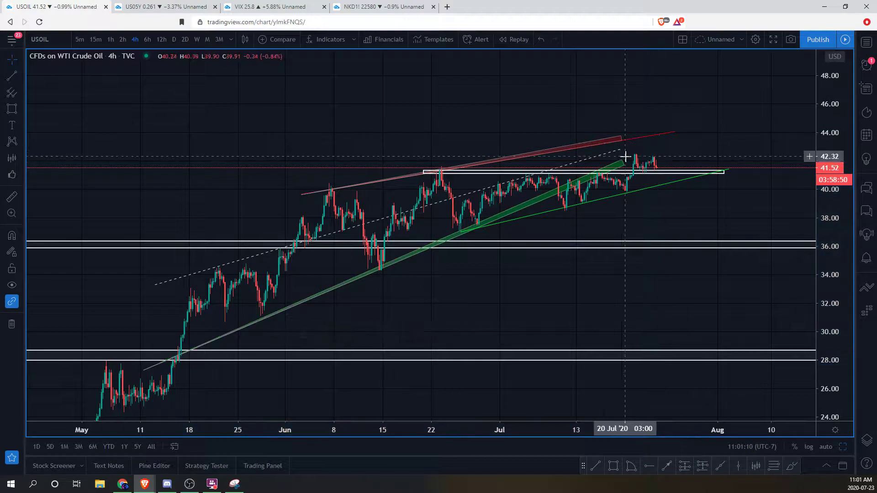
pyautogui.click(618, 162)
pyautogui.press('Delete')
pyautogui.click(618, 151)
pyautogui.press('Delete')
pyautogui.click(617, 139)
pyautogui.press('Delete')
pyautogui.click(621, 141)
pyautogui.press('Delete')
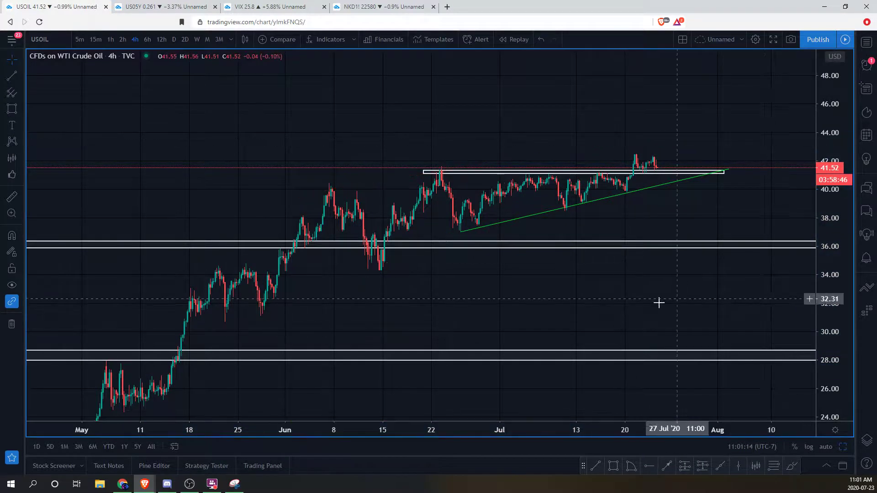
# - Move the green trendline's start back to about 36.3 on 14 June and lower its end to just under the white zone
pyautogui.moveTo(460, 231); pyautogui.dragTo(381, 245)
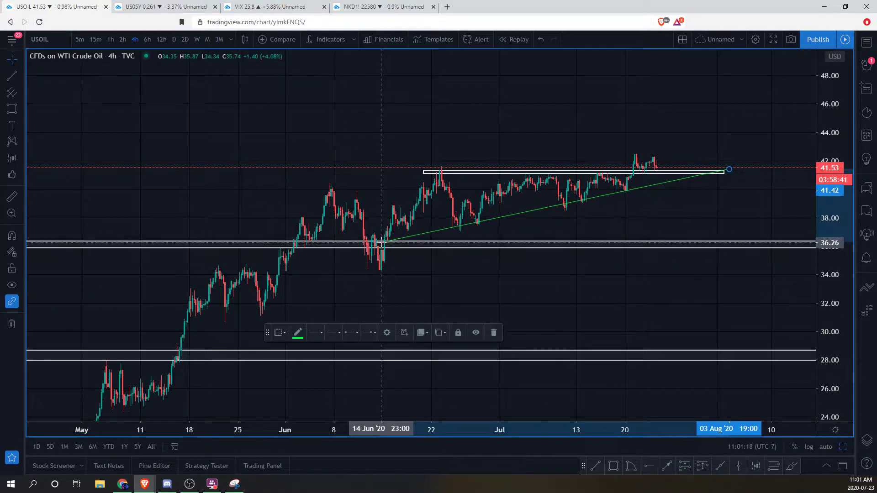
pyautogui.click(724, 171)
pyautogui.moveTo(729, 168); pyautogui.dragTo(726, 176)
pyautogui.click(685, 204)
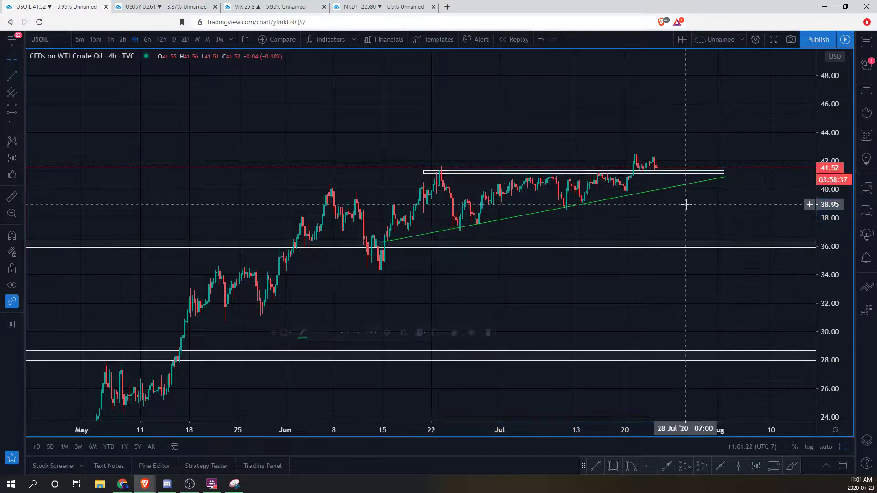
# - Draw a narrow green wedge along the rising trendline, from its 14 June start to the white zone's August end
pyautogui.click(20, 161)
pyautogui.click(55, 305)
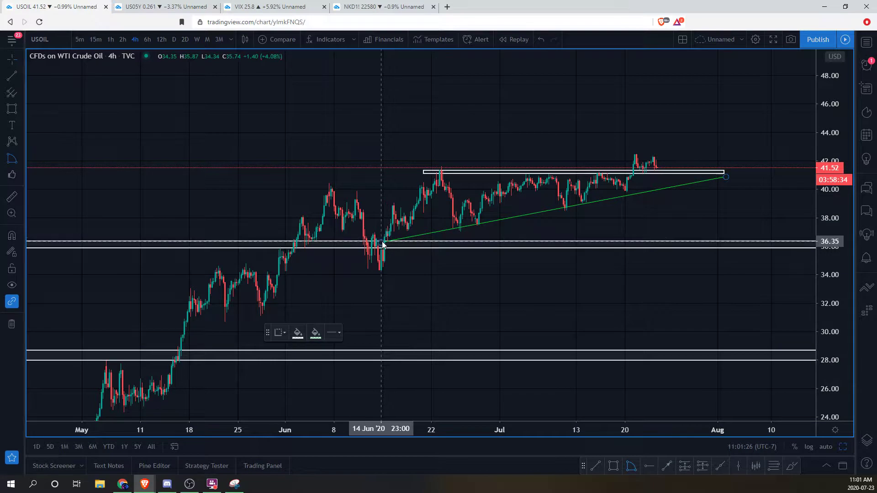
pyautogui.click(726, 176)
pyautogui.click(724, 169)
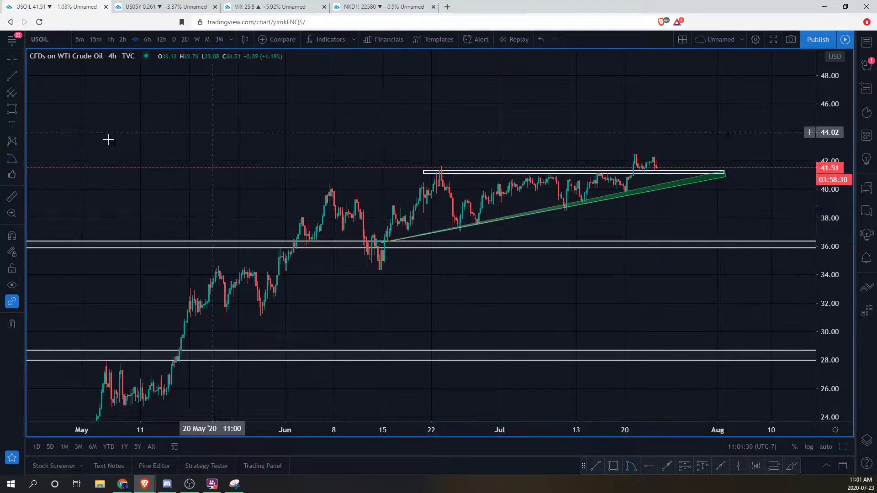
# - Draw a trendline above the highs, anchoring it at about 36.22 on 10 March and ending at about 43.25 on 3 August
pyautogui.click(9, 81)
pyautogui.click(331, 189)
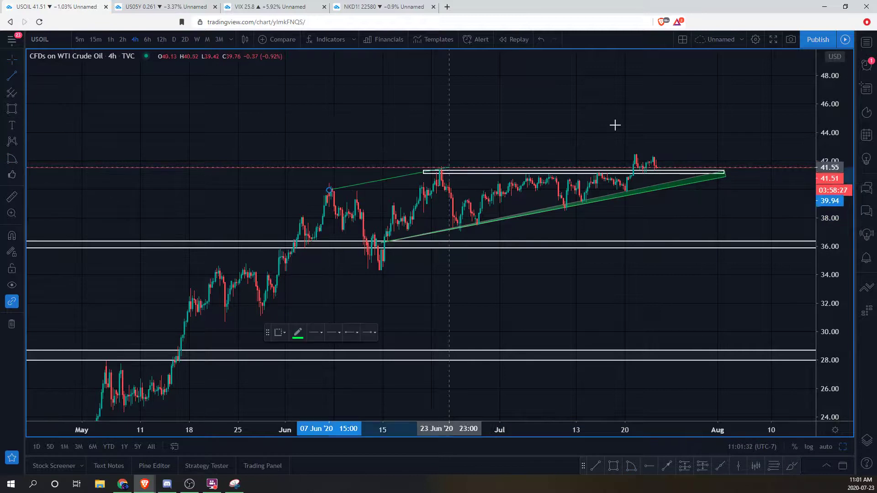
pyautogui.click(688, 119)
pyautogui.click(556, 116)
pyautogui.scroll(-5, 556, 116)
pyautogui.moveTo(529, 190); pyautogui.dragTo(171, 243)
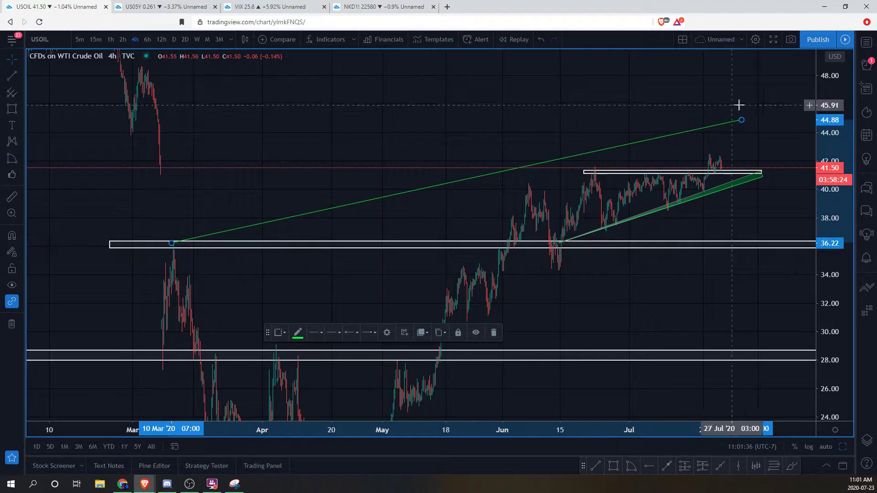
pyautogui.moveTo(740, 121); pyautogui.dragTo(763, 143)
pyautogui.scroll(7, 613, 170)
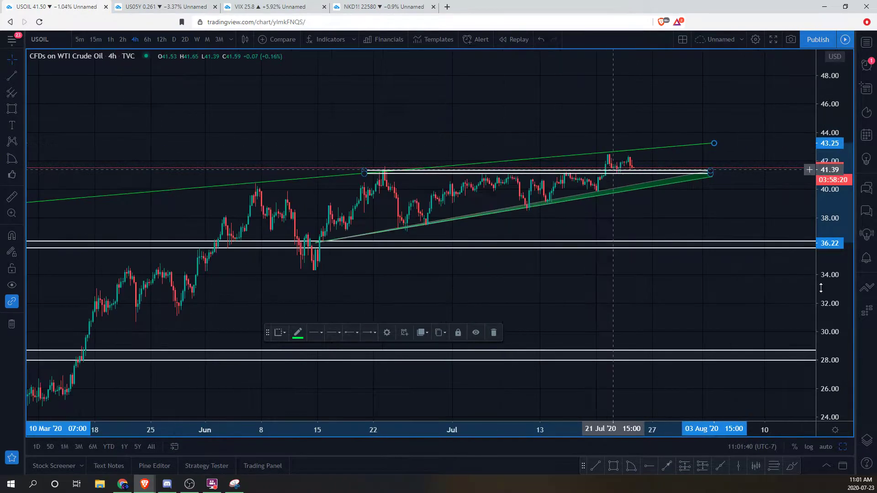
# - Shift the upper trendline's March anchor down to about 35.57, just before the March high
pyautogui.moveTo(820, 288); pyautogui.dragTo(821, 150)
pyautogui.click(720, 194)
pyautogui.scroll(-4, 721, 194)
pyautogui.scroll(-5, 168, 236)
pyautogui.moveTo(307, 314); pyautogui.dragTo(534, 270)
pyautogui.scroll(5, 534, 271)
pyautogui.moveTo(311, 195); pyautogui.dragTo(301, 209)
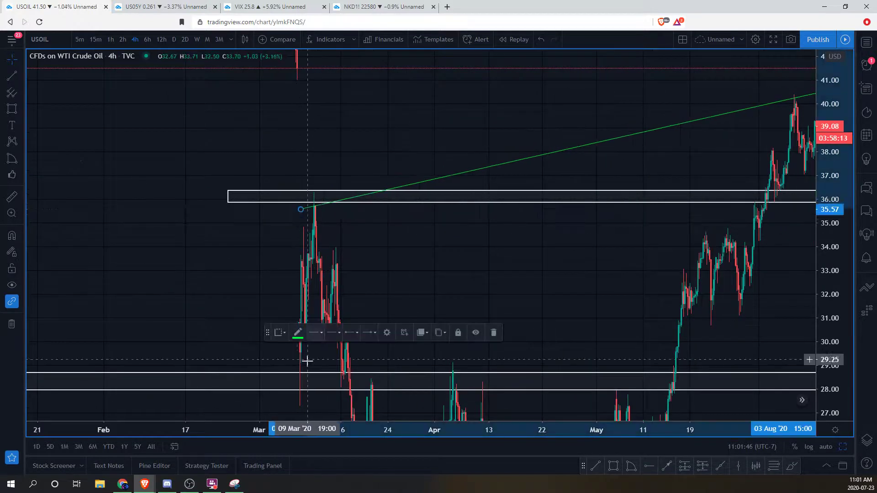
# - Colour the upper trendline red and raise its August end to about 43.5
pyautogui.click(299, 334)
pyautogui.click(303, 359)
pyautogui.moveTo(544, 249); pyautogui.dragTo(302, 302)
pyautogui.moveTo(471, 207); pyautogui.dragTo(273, 247)
pyautogui.moveTo(659, 128); pyautogui.dragTo(658, 119)
pyautogui.click(792, 121)
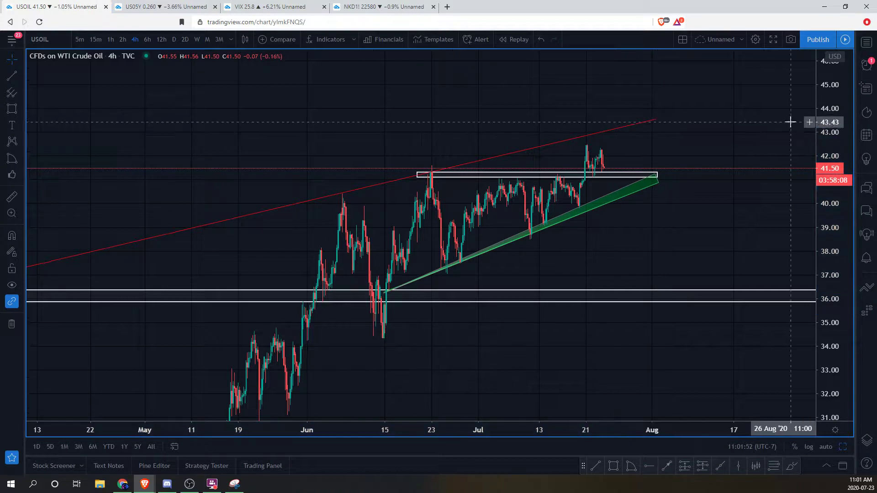
# - Draw a narrow wedge along the upper trendline from about 35.56 in March to about 44 on 6 August, filled red
pyautogui.moveTo(818, 116); pyautogui.dragTo(785, 235)
pyautogui.scroll(-3, 771, 229)
pyautogui.click(113, 290)
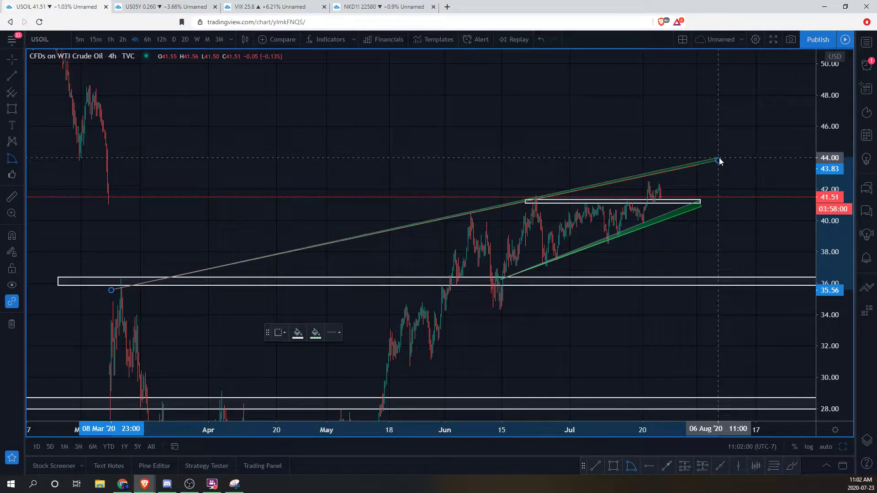
pyautogui.click(315, 334)
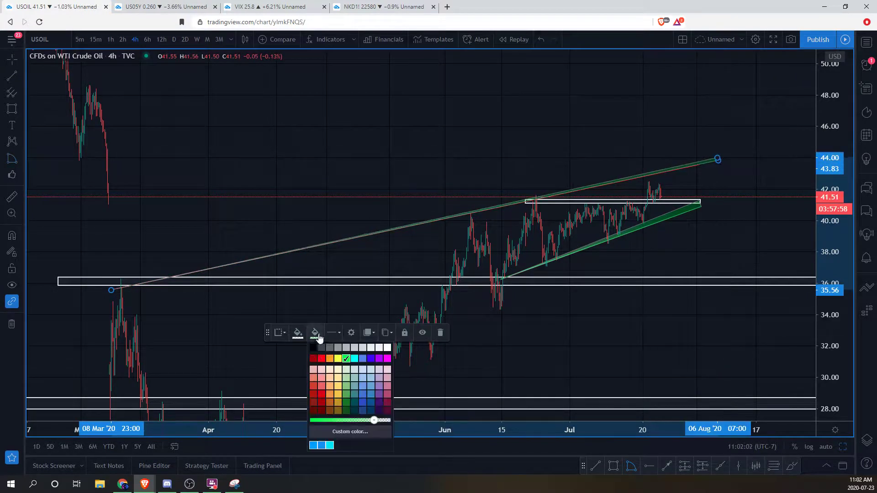
pyautogui.click(322, 359)
# - Examine the latest candles between the red resistance wedge and the green support wedge
pyautogui.moveTo(818, 208); pyautogui.dragTo(813, 92)
pyautogui.scroll(8, 566, 254)
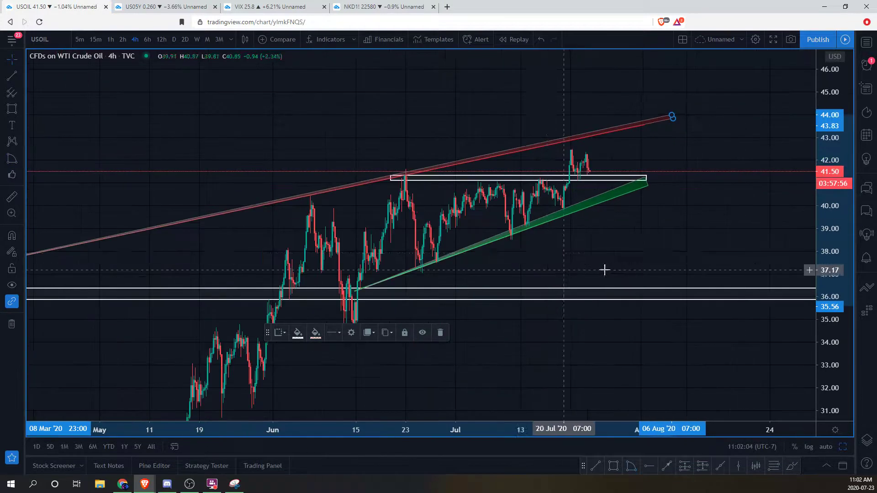
pyautogui.moveTo(566, 269); pyautogui.dragTo(627, 274)
pyautogui.moveTo(823, 179); pyautogui.dragTo(823, 185)
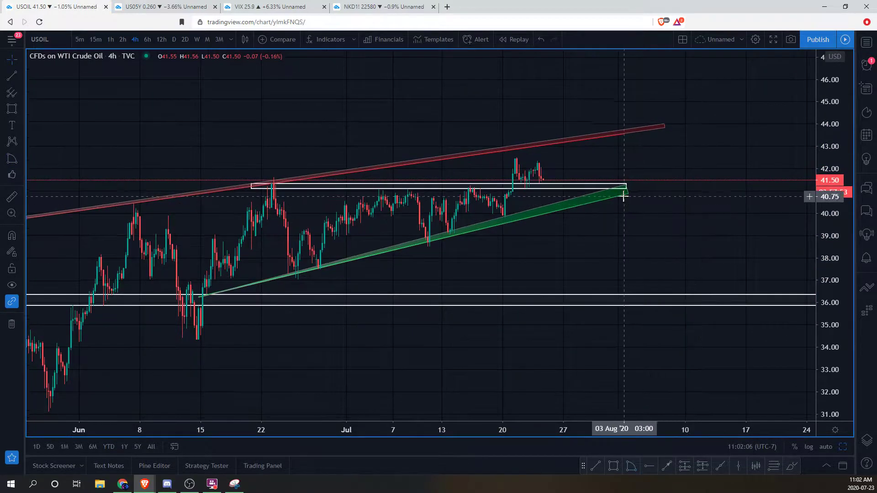
pyautogui.click(625, 201)
pyautogui.click(586, 200)
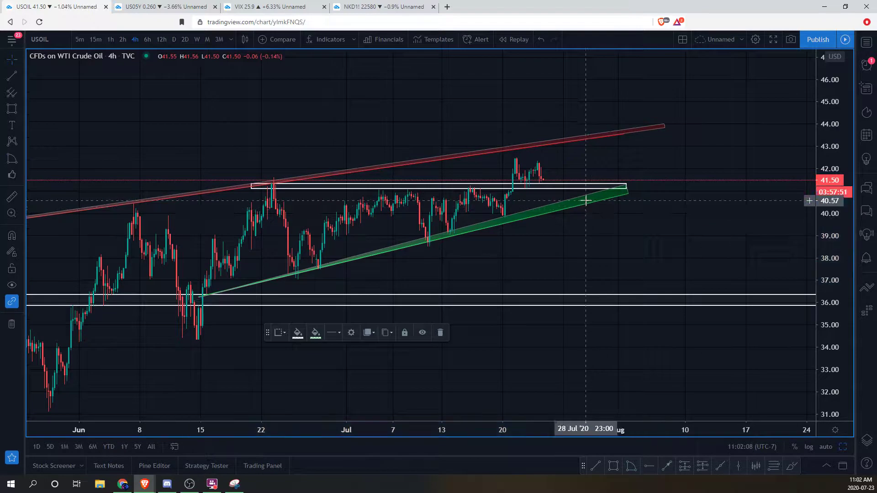
pyautogui.moveTo(827, 216); pyautogui.dragTo(824, 256)
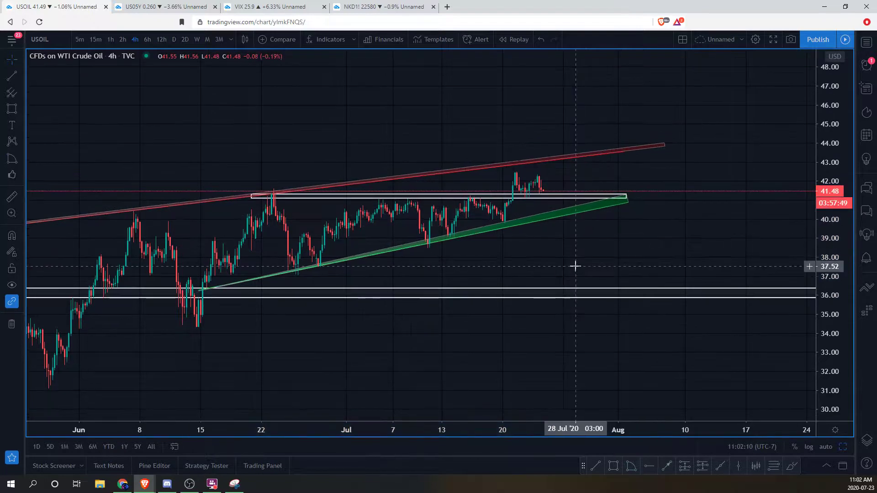
pyautogui.scroll(-1, 576, 266)
pyautogui.moveTo(628, 260); pyautogui.dragTo(644, 260)
pyautogui.moveTo(826, 207); pyautogui.dragTo(825, 236)
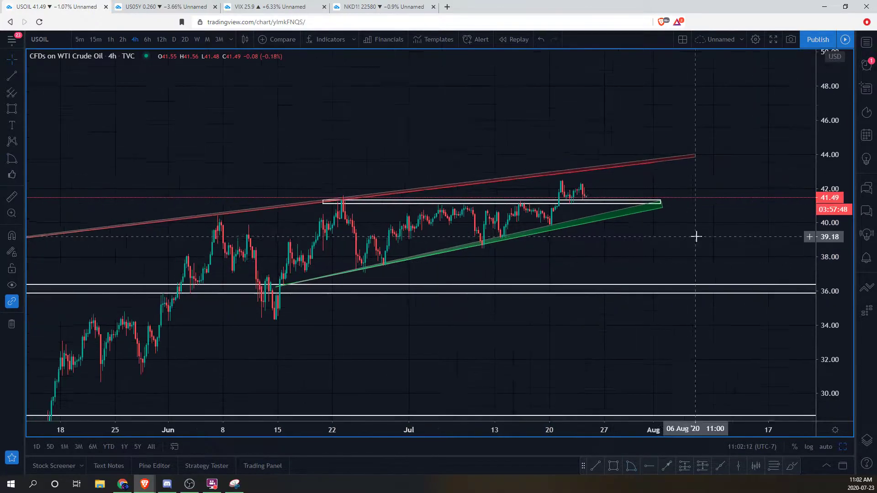
# - Brush a red upward arrow from the latest candle at the white zone, near 41.3, to the red wedge near 43
pyautogui.moveTo(606, 238); pyautogui.dragTo(564, 242)
pyautogui.click(21, 108)
pyautogui.click(38, 110)
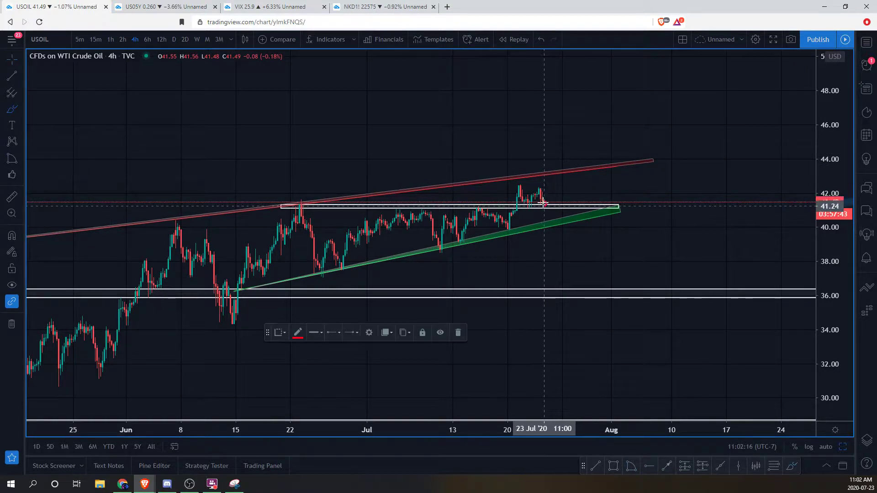
pyautogui.moveTo(547, 204); pyautogui.dragTo(568, 174)
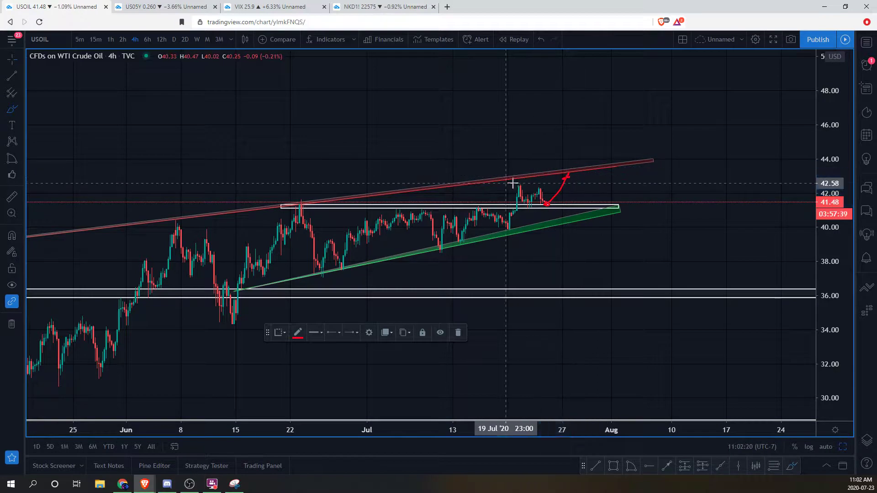
# - Try further brush strokes around the red wedge beyond the arrow's tip, and undo them
pyautogui.moveTo(586, 186); pyautogui.dragTo(596, 186)
pyautogui.moveTo(560, 164); pyautogui.dragTo(577, 157)
pyautogui.hotkey('ctrl', 'z')
pyautogui.hotkey('ctrl', 'z')
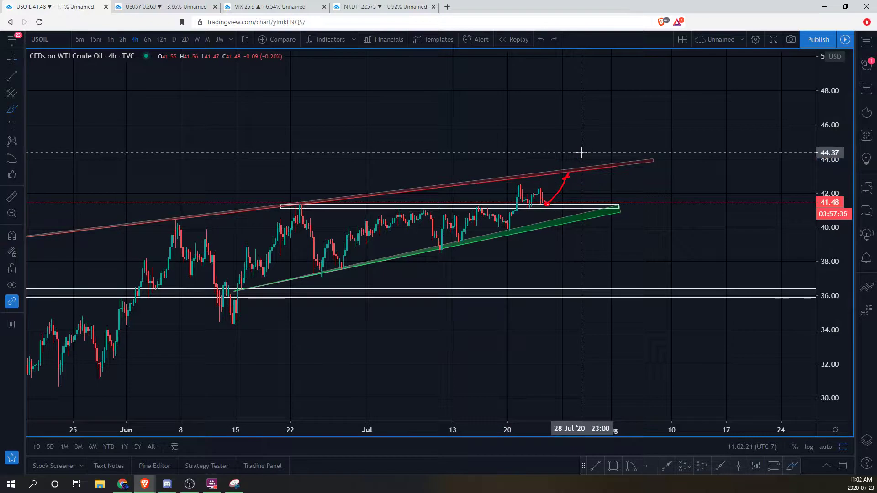
# - Remove the red brush arrow from the 4-hour crude oil chart and return to the four-chart layout
pyautogui.moveTo(830, 200); pyautogui.dragTo(830, 159)
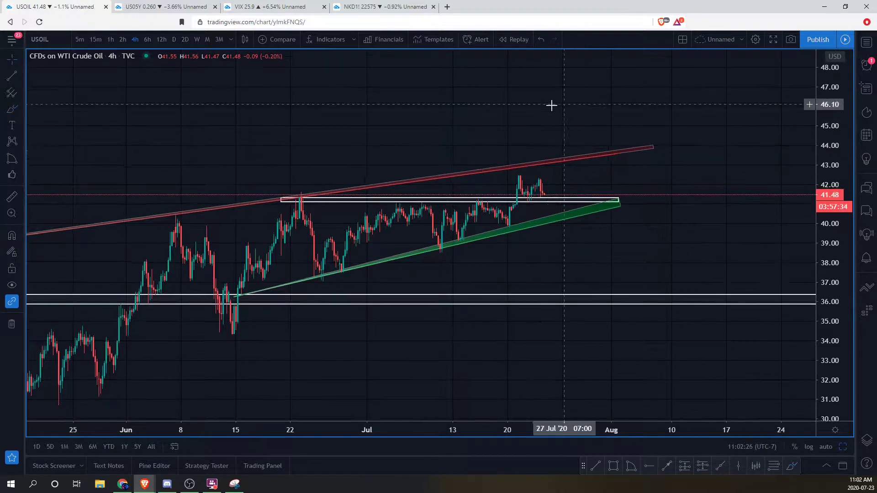
pyautogui.moveTo(482, 124); pyautogui.dragTo(610, 133)
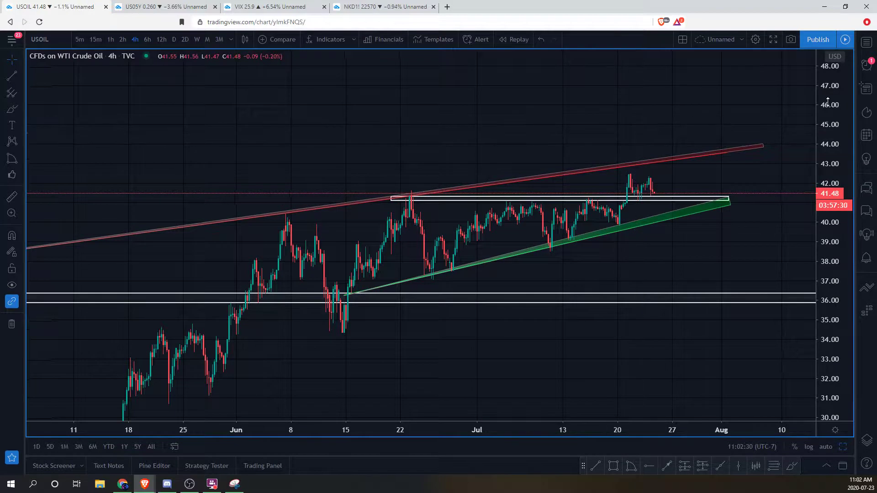
pyautogui.moveTo(827, 103); pyautogui.dragTo(827, 137)
pyautogui.moveTo(745, 133); pyautogui.dragTo(731, 128)
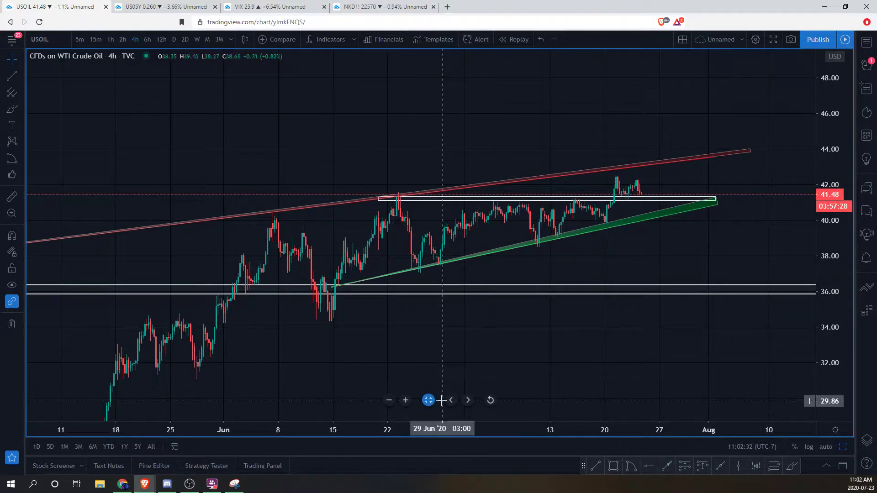
pyautogui.click(428, 400)
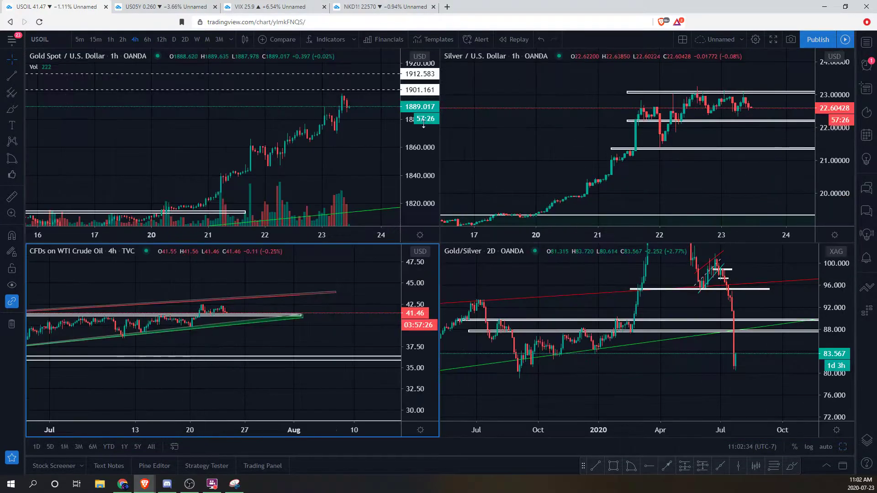
# - Switch from the metals and crude oil window to the Bitcoin/TetherUS chart window and enlarge it to full screen
pyautogui.click(846, 7)
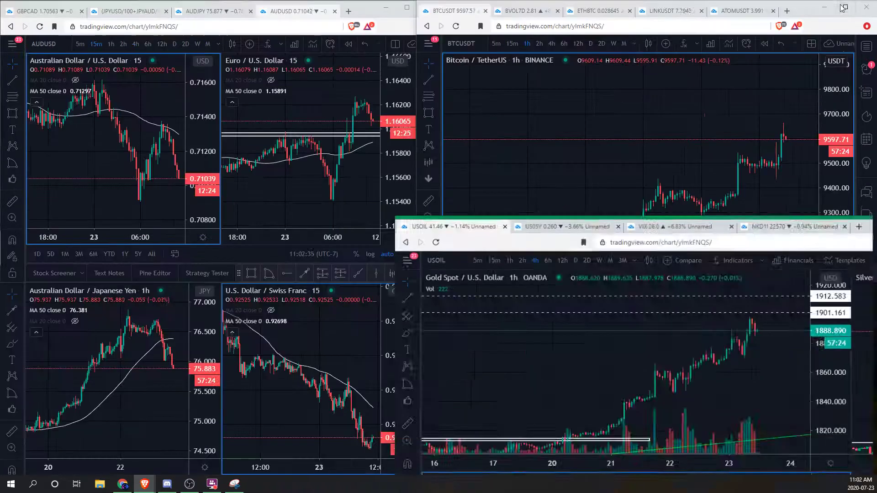
pyautogui.hotkey('alt', 'Tab')
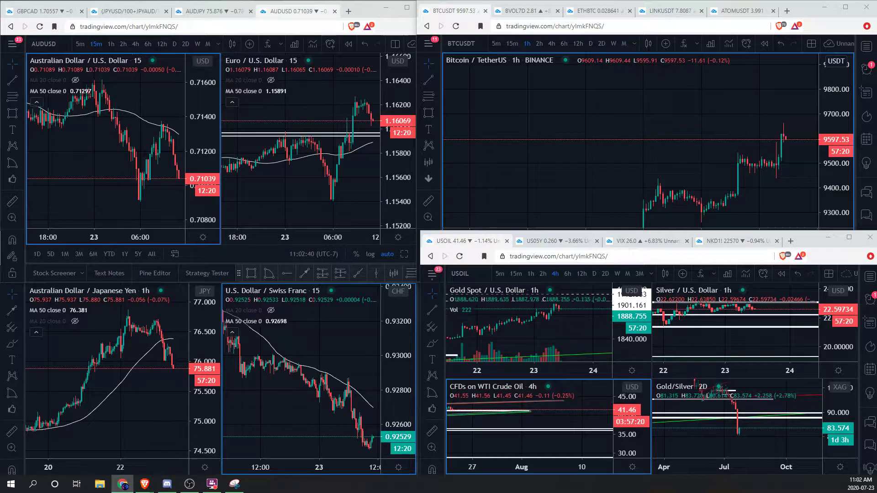
pyautogui.click(538, 158)
pyautogui.moveTo(552, 177); pyautogui.dragTo(566, 141)
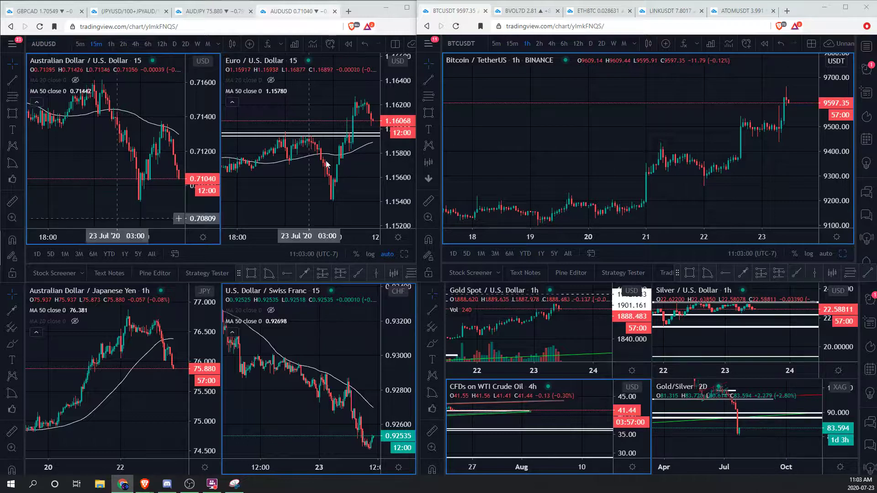
pyautogui.click(603, 137)
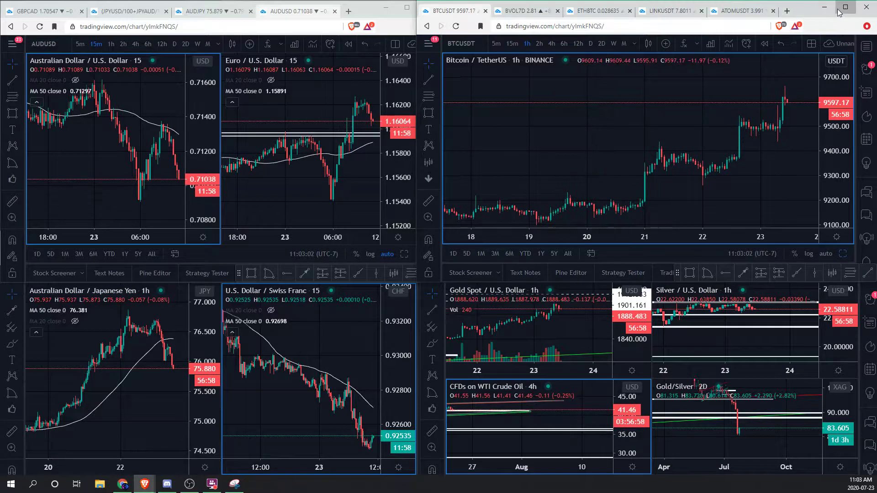
pyautogui.click(840, 9)
# - Move the floating drawing toolbar off the hourly Bitcoin/TetherUS chart and rescale its prices around the latest candles
pyautogui.moveTo(842, 189); pyautogui.dragTo(841, 267)
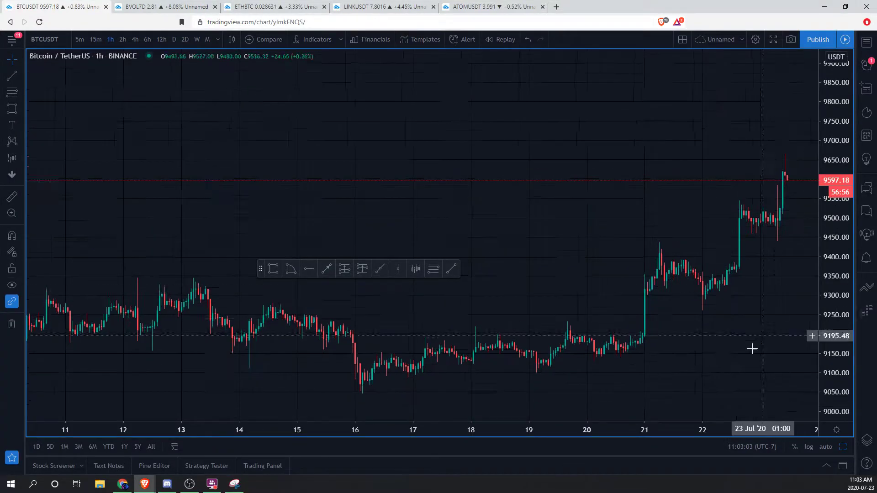
pyautogui.moveTo(729, 318); pyautogui.dragTo(718, 292)
pyautogui.moveTo(263, 273); pyautogui.dragTo(466, 470)
pyautogui.moveTo(837, 223); pyautogui.dragTo(836, 239)
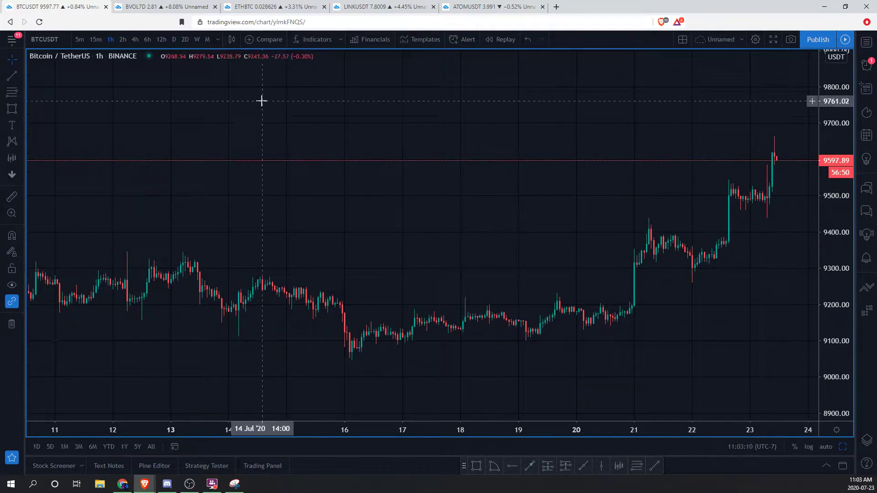
# - Show the weekly Coinbase Bitcoin chart alone, with price history back to 2017 and both long-term wedges in view
pyautogui.moveTo(423, 405)
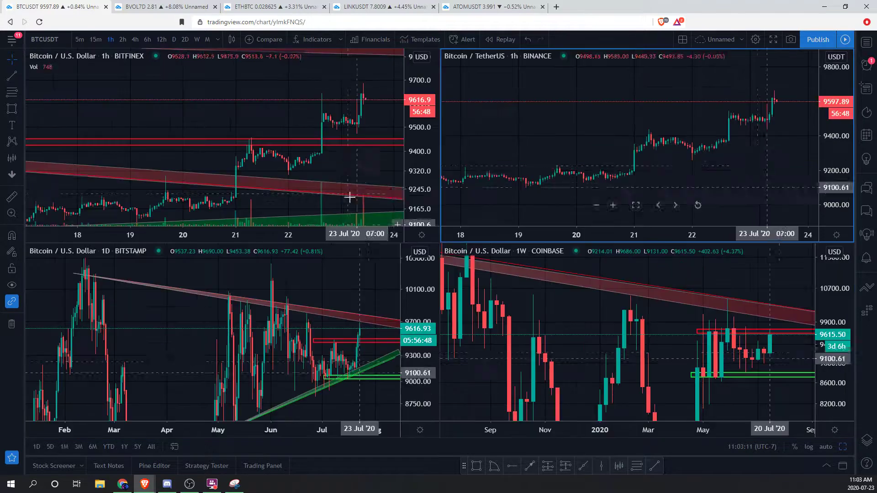
pyautogui.click(741, 336)
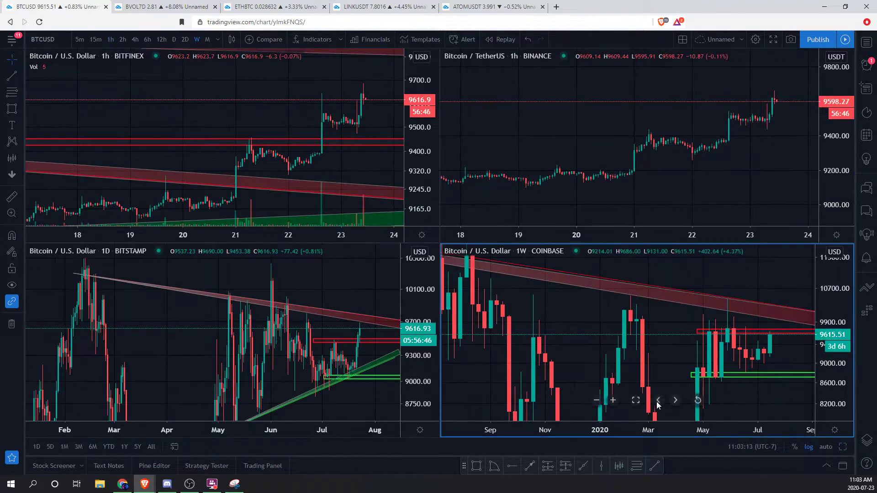
pyautogui.click(636, 402)
pyautogui.moveTo(837, 92); pyautogui.dragTo(840, 282)
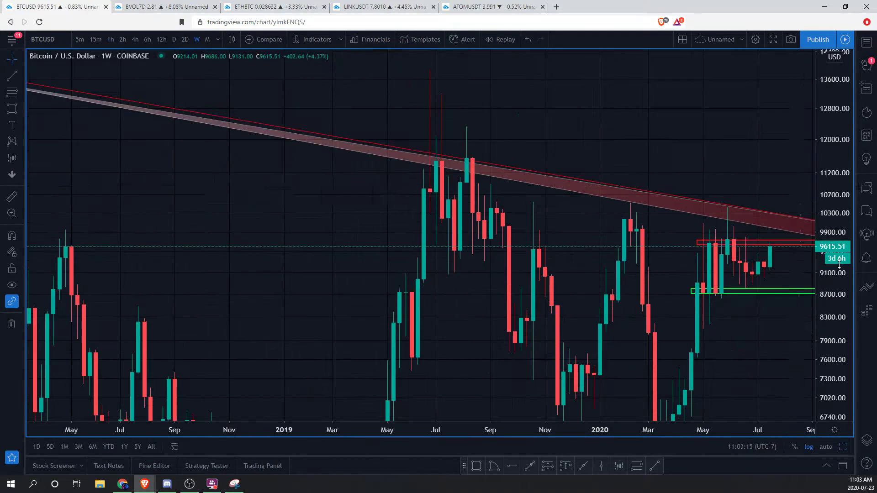
pyautogui.moveTo(843, 100); pyautogui.dragTo(828, 329)
pyautogui.scroll(-4, 786, 322)
pyautogui.moveTo(776, 322); pyautogui.dragTo(679, 253)
pyautogui.moveTo(831, 188); pyautogui.dragTo(805, 231)
pyautogui.scroll(-2, 713, 201)
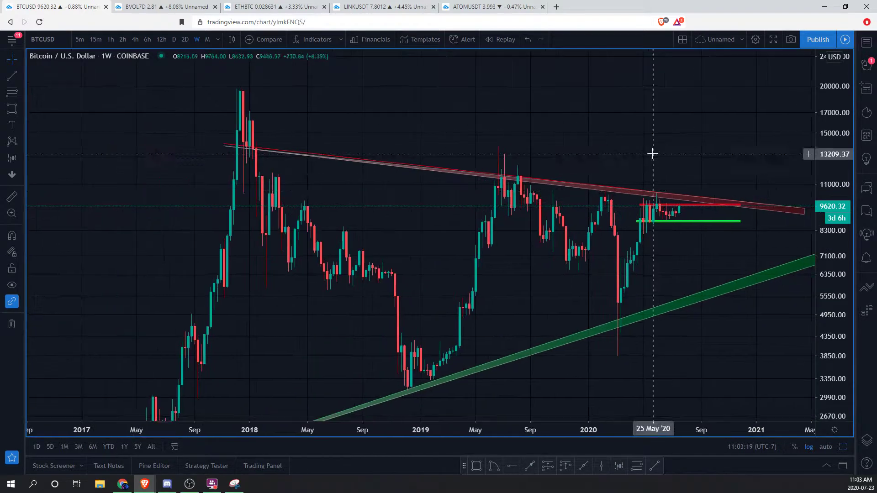
# - Try red brush marks around Bitcoin's late-2017 peak and at the candle touches along the red wedge, and undo them
pyautogui.click(19, 109)
pyautogui.click(45, 108)
pyautogui.moveTo(238, 79)
pyautogui.mouseDown()
pyautogui.moveTo(252, 114)
pyautogui.moveTo(237, 80)
pyautogui.mouseUp()
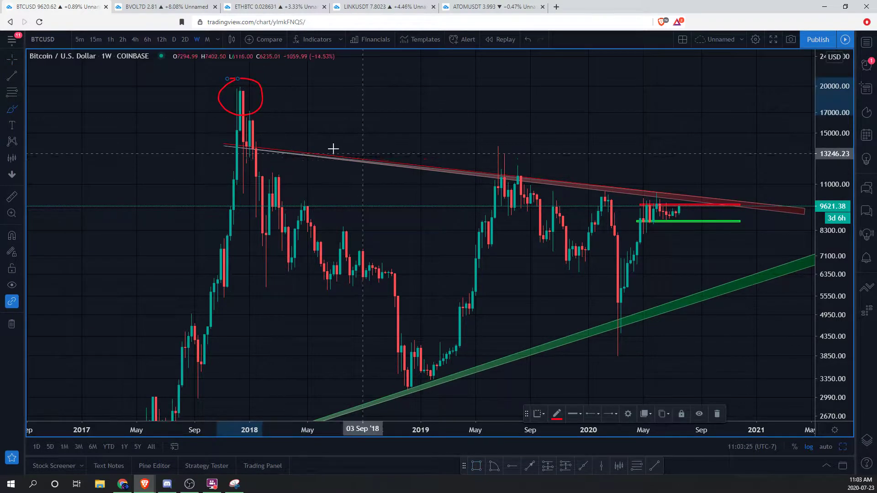
pyautogui.moveTo(213, 133); pyautogui.dragTo(279, 137)
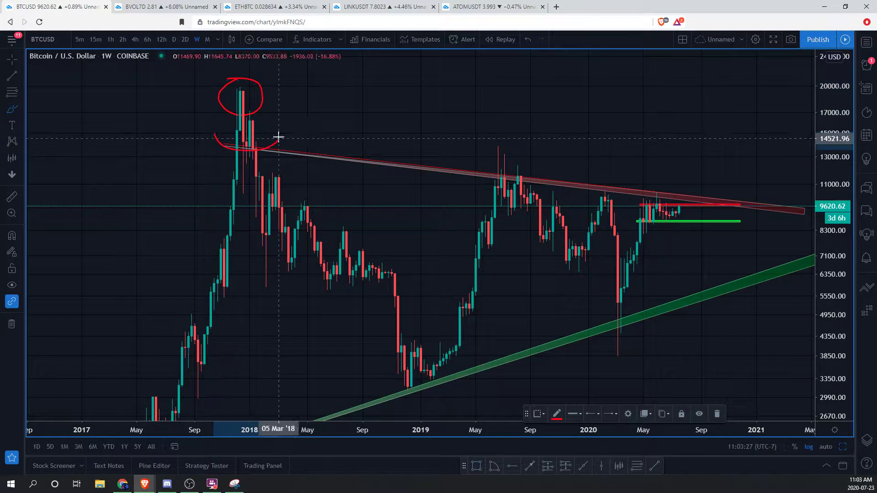
pyautogui.moveTo(477, 189); pyautogui.dragTo(575, 190)
pyautogui.moveTo(584, 195)
pyautogui.mouseDown()
pyautogui.moveTo(601, 188)
pyautogui.moveTo(611, 198)
pyautogui.mouseUp()
pyautogui.moveTo(630, 206)
pyautogui.mouseDown()
pyautogui.moveTo(642, 196)
pyautogui.moveTo(685, 209)
pyautogui.mouseUp()
pyautogui.hotkey('ctrl', 'z')
pyautogui.hotkey('ctrl', 'z')
pyautogui.hotkey('ctrl', 'z')
pyautogui.hotkey('ctrl', 'z')
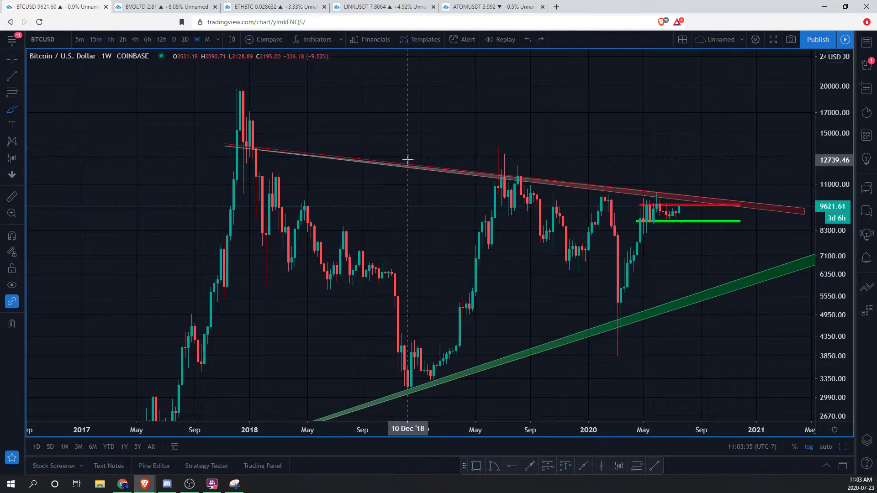
# - Move the starting corner of the red resistance wedge to about 13,930 at 30 October 2017
pyautogui.moveTo(225, 146); pyautogui.dragTo(221, 144)
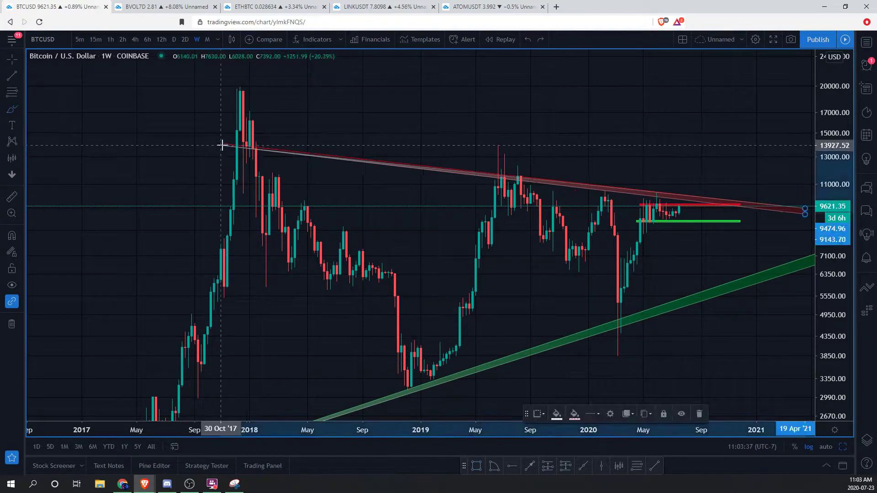
pyautogui.click(401, 123)
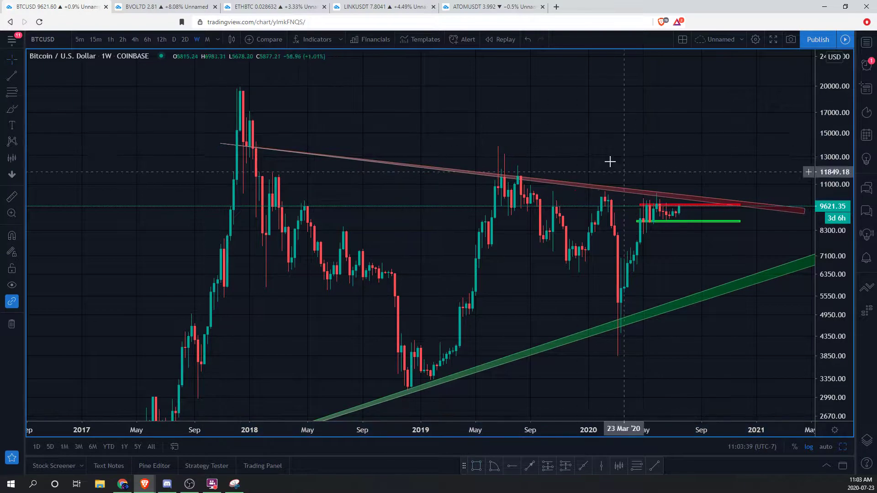
pyautogui.moveTo(554, 222); pyautogui.dragTo(545, 217)
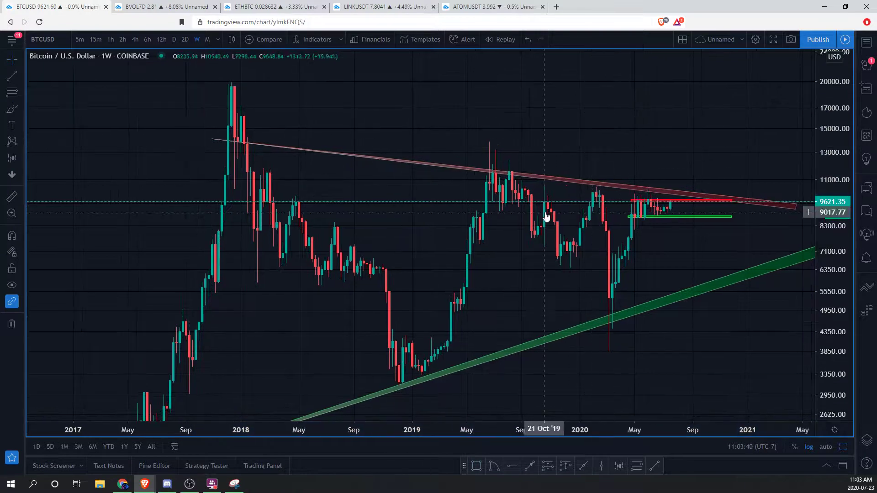
# - Try red brush arcs over the 2020 highs beneath the red wedge, and undo each one
pyautogui.click(12, 111)
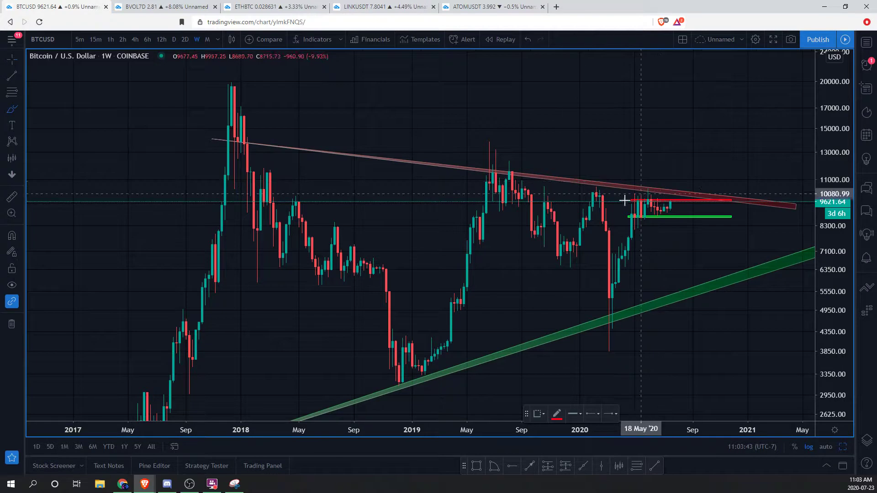
pyautogui.moveTo(622, 200)
pyautogui.mouseDown()
pyautogui.moveTo(652, 184)
pyautogui.moveTo(719, 210)
pyautogui.mouseUp()
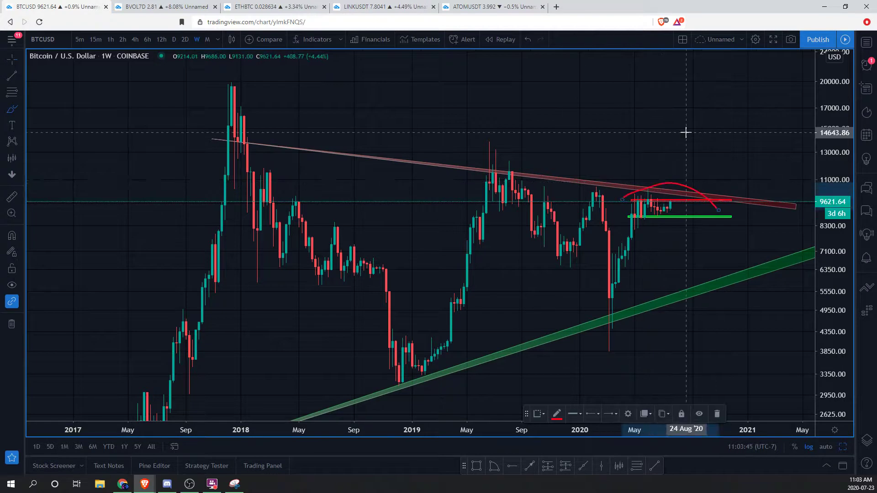
pyautogui.hotkey('ctrl', 'z')
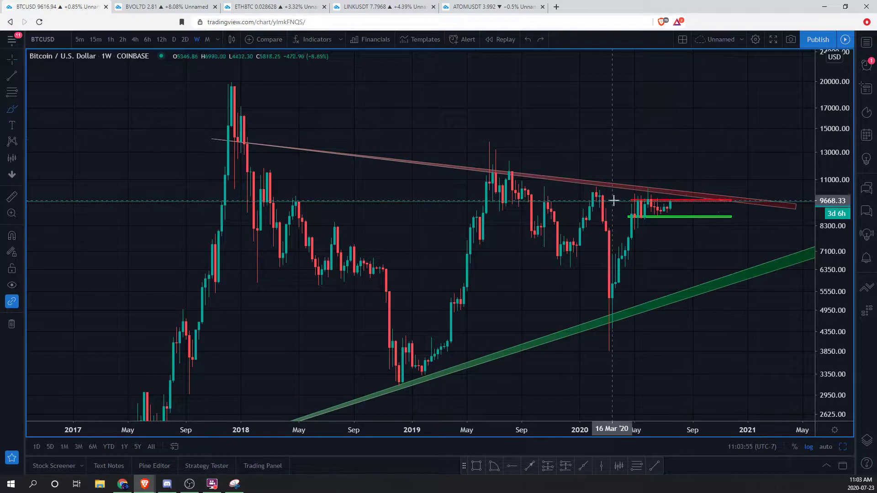
pyautogui.moveTo(579, 200)
pyautogui.mouseDown()
pyautogui.moveTo(653, 190)
pyautogui.moveTo(719, 205)
pyautogui.mouseUp()
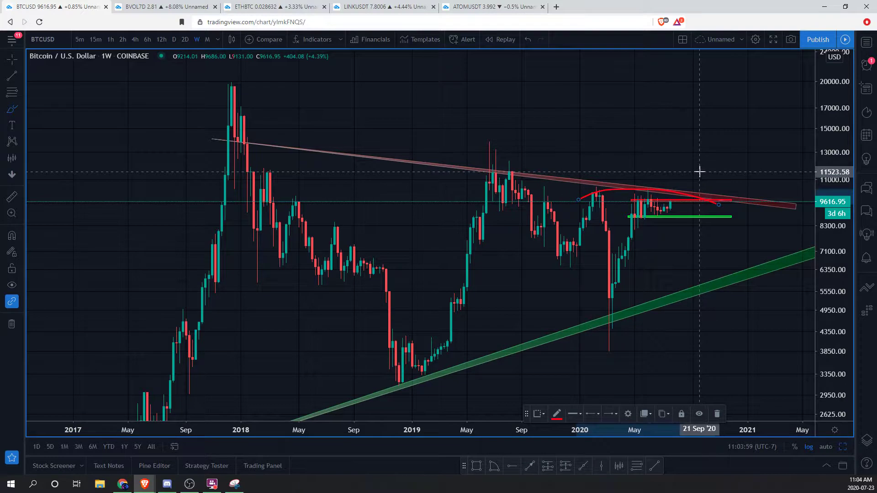
pyautogui.hotkey('ctrl', 'z')
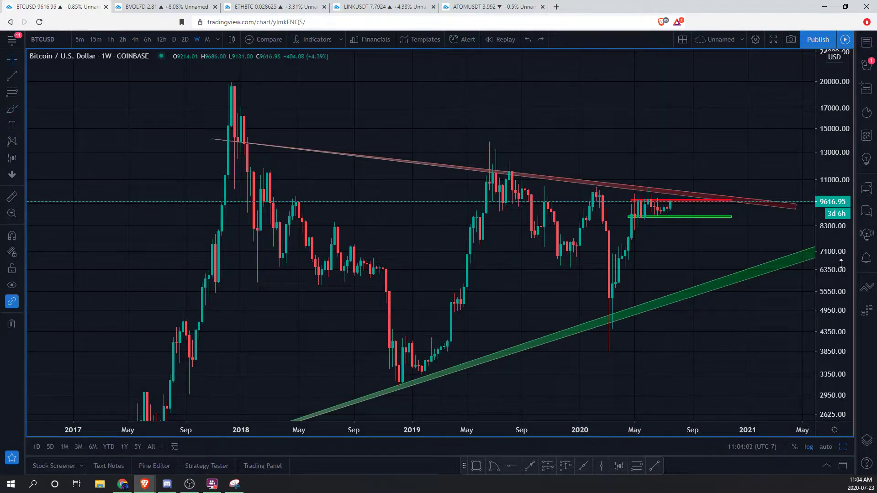
# - Examine the 2020 weekly candles between the red resistance zone and the green support zone below the descending wedge
pyautogui.moveTo(841, 263); pyautogui.dragTo(845, 163)
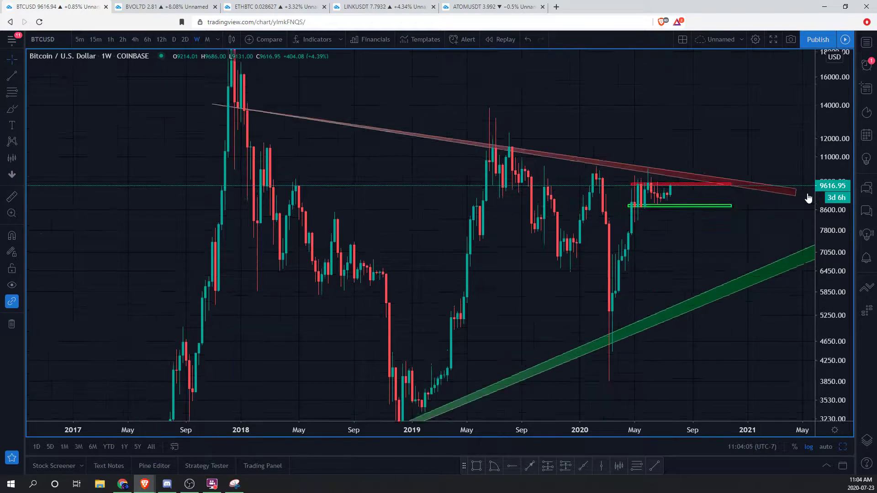
pyautogui.scroll(5, 775, 212)
pyautogui.moveTo(823, 249); pyautogui.dragTo(824, 207)
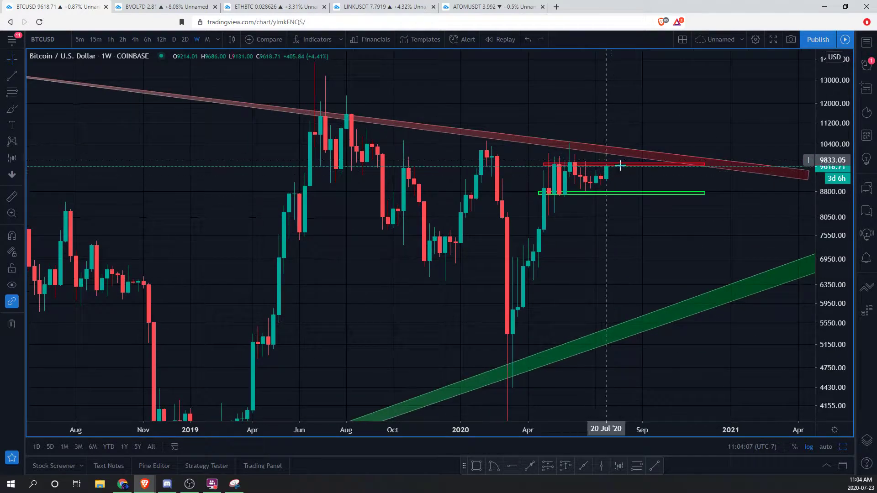
pyautogui.moveTo(826, 146); pyautogui.dragTo(825, 142)
pyautogui.moveTo(660, 118); pyautogui.dragTo(692, 122)
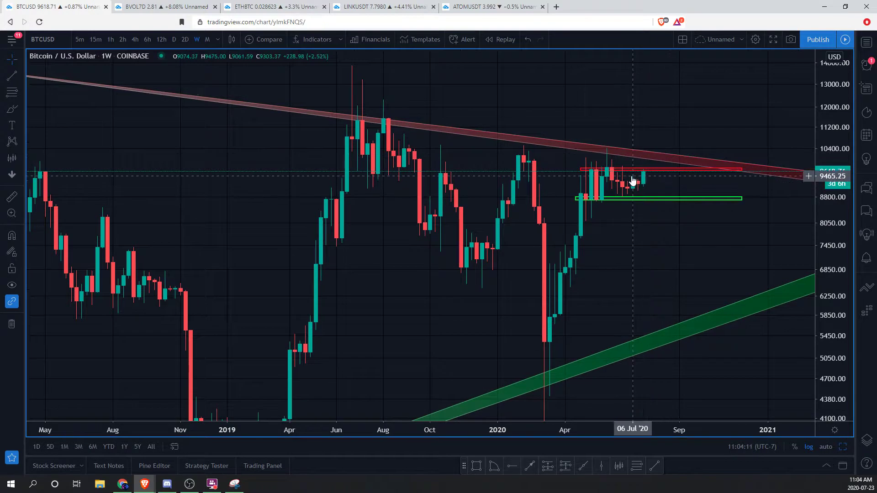
pyautogui.moveTo(833, 185); pyautogui.dragTo(826, 228)
pyautogui.moveTo(736, 233); pyautogui.dragTo(744, 227)
pyautogui.moveTo(826, 223); pyautogui.dragTo(825, 233)
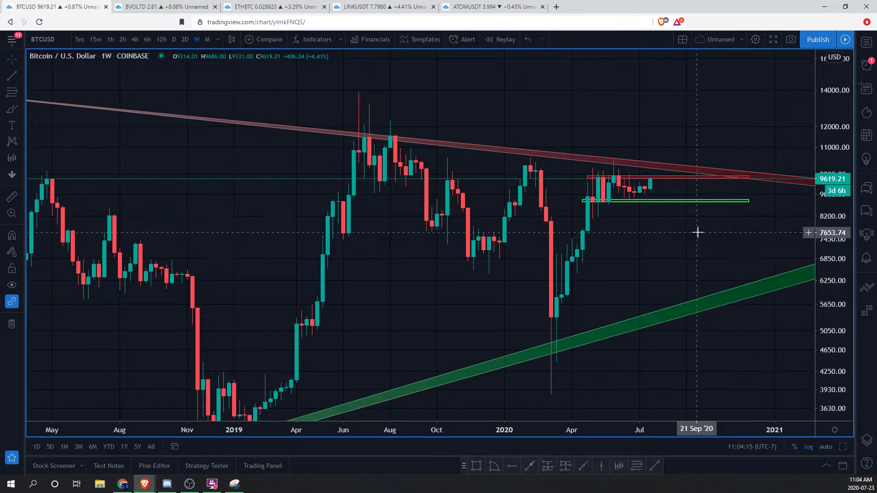
pyautogui.moveTo(709, 242); pyautogui.dragTo(713, 236)
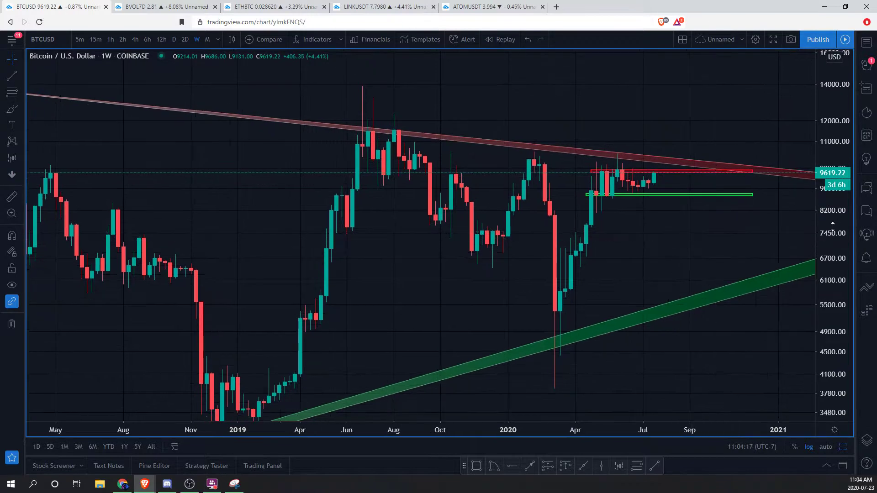
pyautogui.moveTo(834, 221); pyautogui.dragTo(837, 231)
pyautogui.moveTo(763, 242); pyautogui.dragTo(765, 239)
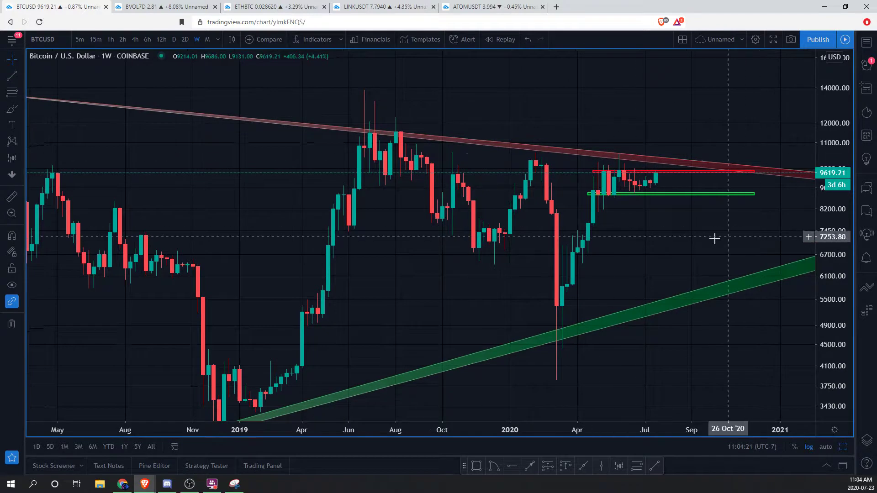
pyautogui.moveTo(728, 234); pyautogui.dragTo(752, 225)
pyautogui.moveTo(824, 225); pyautogui.dragTo(823, 237)
pyautogui.moveTo(708, 235); pyautogui.dragTo(717, 229)
# - Examine Bitcoin's whole weekly structure since 2017 between the descending red wedge and the ascending green wedge
pyautogui.moveTo(822, 173); pyautogui.dragTo(818, 234)
pyautogui.moveTo(696, 240); pyautogui.dragTo(774, 254)
pyautogui.scroll(-1, 712, 237)
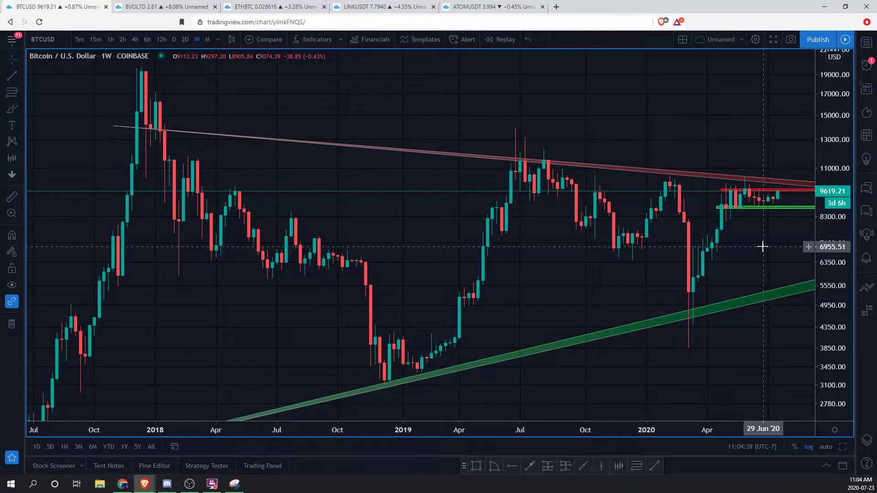
pyautogui.scroll(-4, 760, 233)
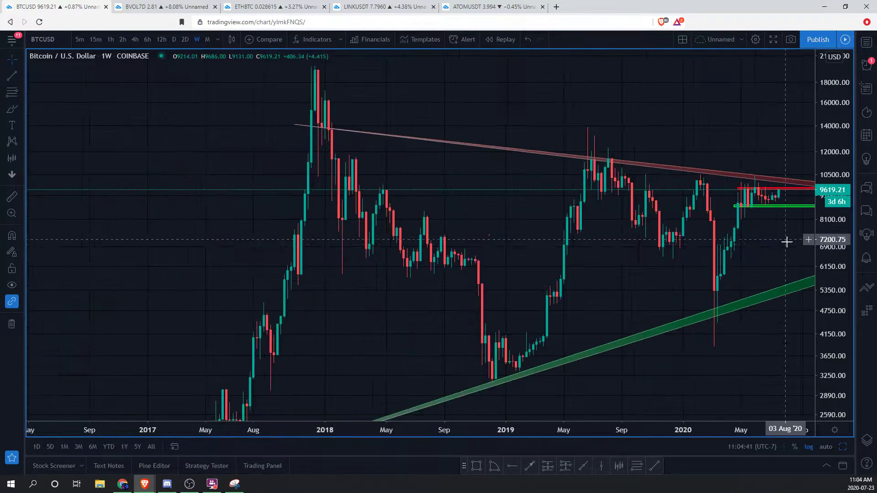
pyautogui.moveTo(830, 220); pyautogui.dragTo(830, 239)
pyautogui.moveTo(770, 240)
pyautogui.mouseDown()
pyautogui.moveTo(760, 241)
pyautogui.moveTo(766, 249)
pyautogui.mouseUp()
pyautogui.scroll(1, 781, 250)
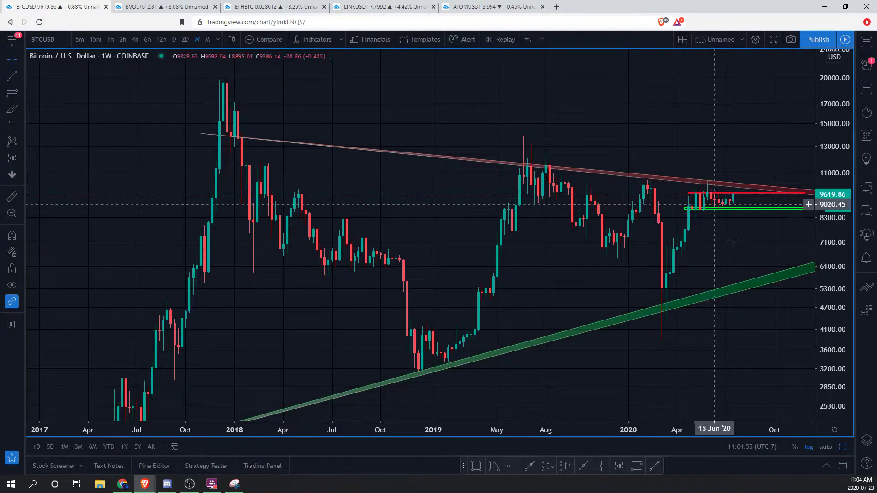
# - Inspect the weekly candles from April to July 2020 up close against the red resistance zone near 9,700
pyautogui.scroll(5, 736, 251)
pyautogui.moveTo(830, 251); pyautogui.dragTo(830, 112)
pyautogui.moveTo(664, 253); pyautogui.dragTo(710, 283)
pyautogui.scroll(4, 710, 283)
pyautogui.scroll(-4, 480, 159)
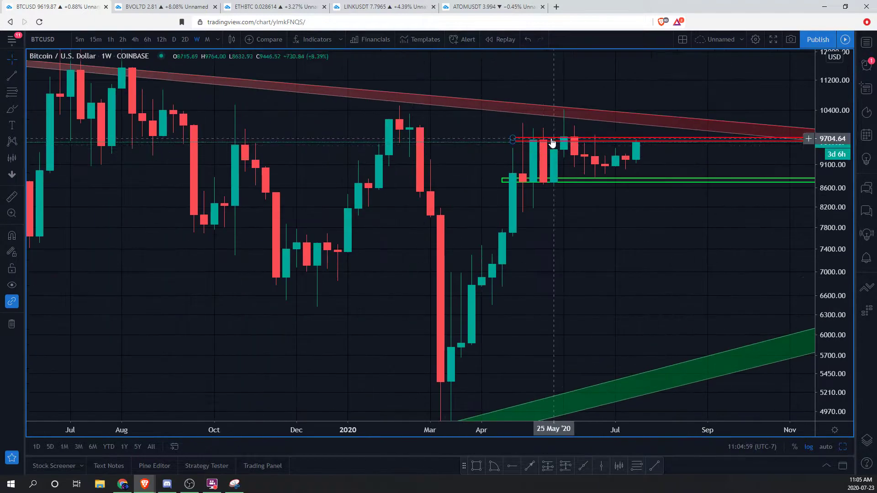
# - Return from the enlarged weekly Coinbase chart to the four-chart layout, framing its 2020 candles around the red and green zones
pyautogui.moveTo(612, 255); pyautogui.dragTo(652, 267)
pyautogui.moveTo(830, 210); pyautogui.dragTo(720, 225)
pyautogui.moveTo(646, 240); pyautogui.dragTo(650, 242)
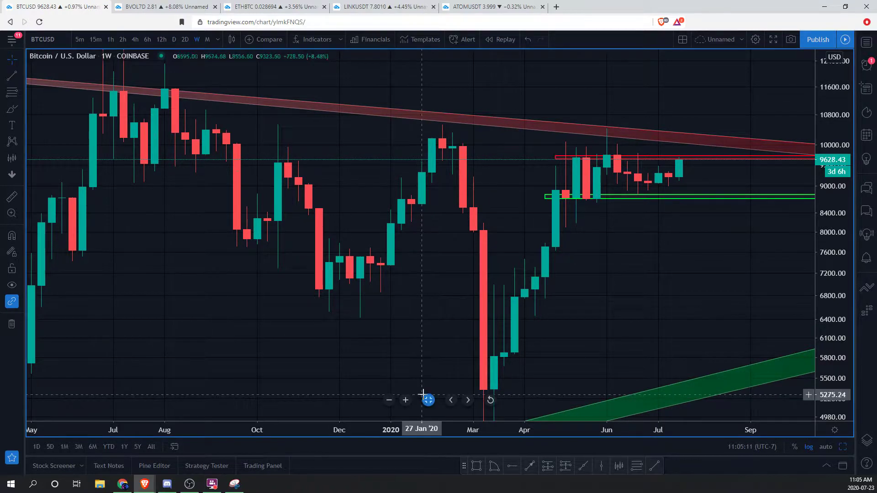
pyautogui.click(428, 400)
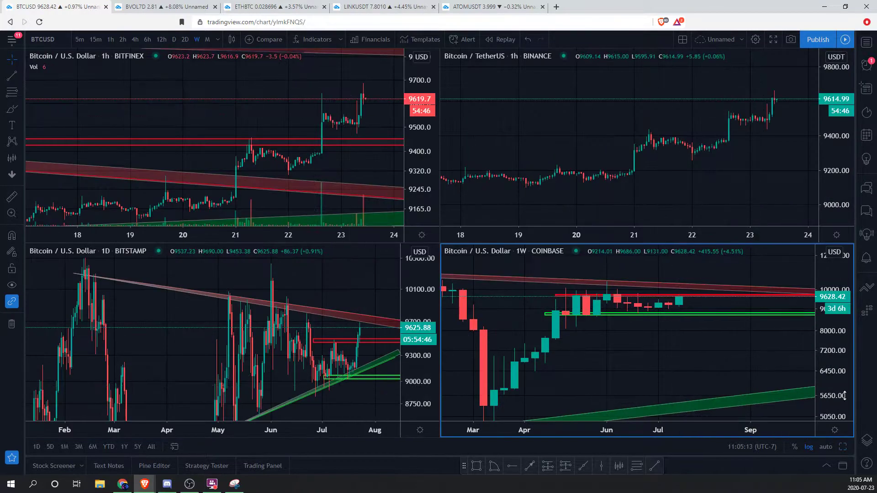
pyautogui.moveTo(834, 360); pyautogui.dragTo(835, 301)
pyautogui.moveTo(679, 344); pyautogui.dragTo(716, 356)
# - Enlarge the daily Bitstamp chart and examine the price action from February to July 2020 between the red and green wedges
pyautogui.click(335, 278)
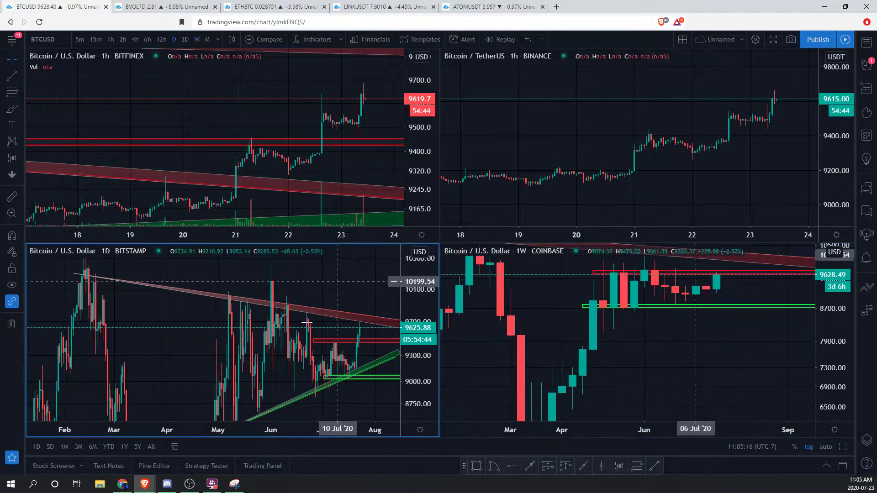
pyautogui.click(224, 402)
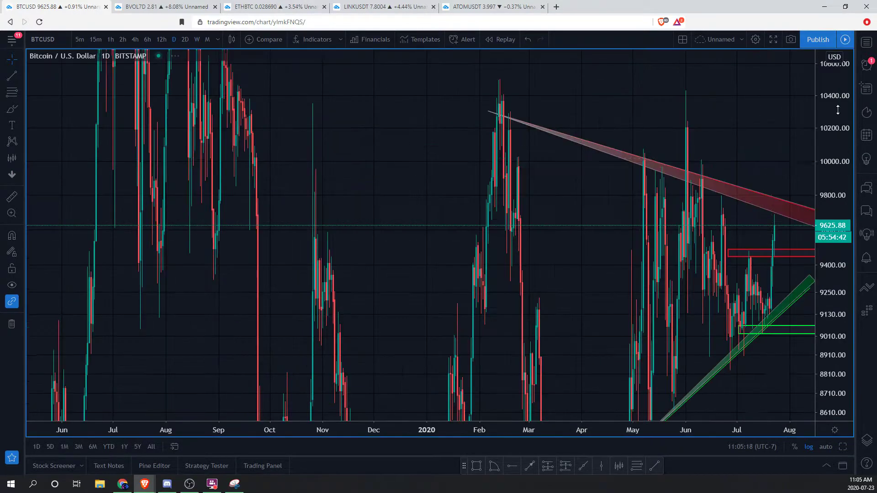
pyautogui.moveTo(838, 98); pyautogui.dragTo(835, 282)
pyautogui.scroll(7, 763, 321)
pyautogui.moveTo(694, 146); pyautogui.dragTo(599, 124)
pyautogui.scroll(-1, 600, 124)
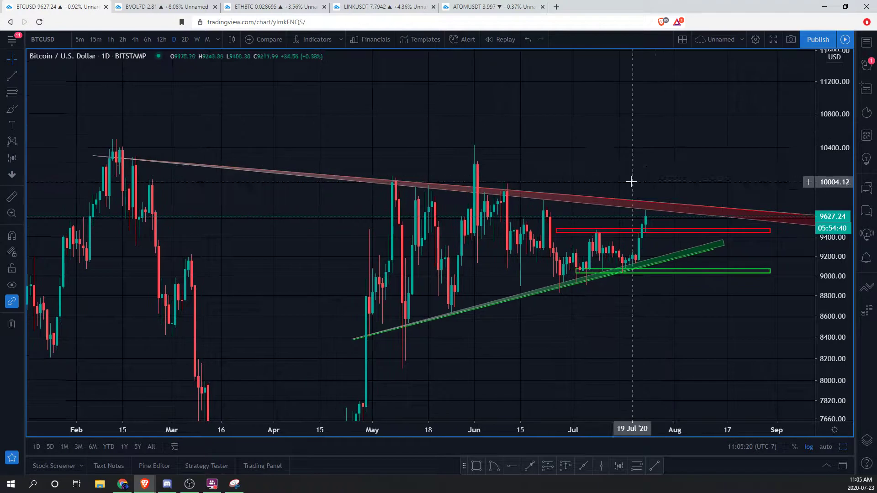
pyautogui.scroll(2, 649, 154)
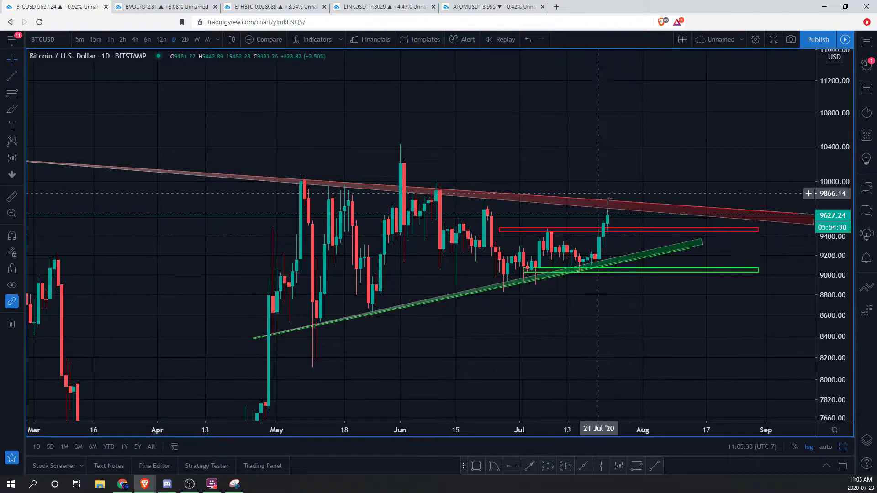
pyautogui.moveTo(600, 170); pyautogui.dragTo(610, 161)
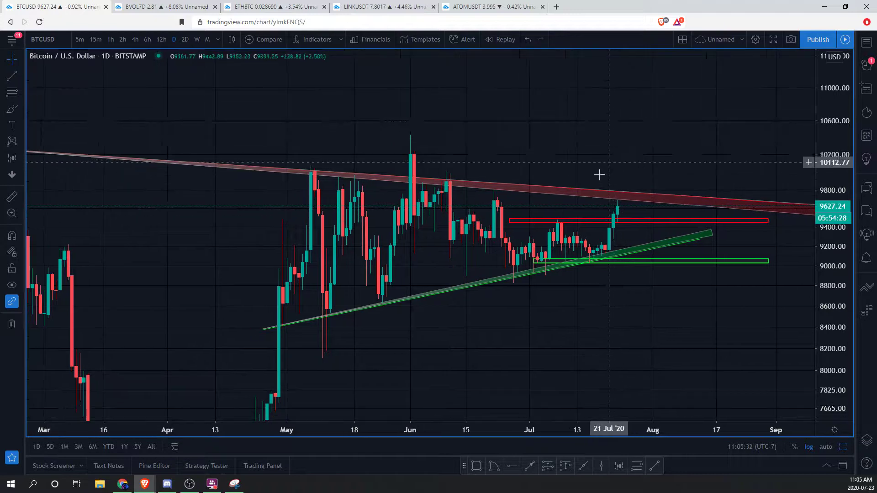
# - Draw a thin white rectangle at about 9,700 on the daily chart, running from 19 June to late August 2020
pyautogui.click(21, 108)
pyautogui.click(55, 128)
pyautogui.click(481, 199)
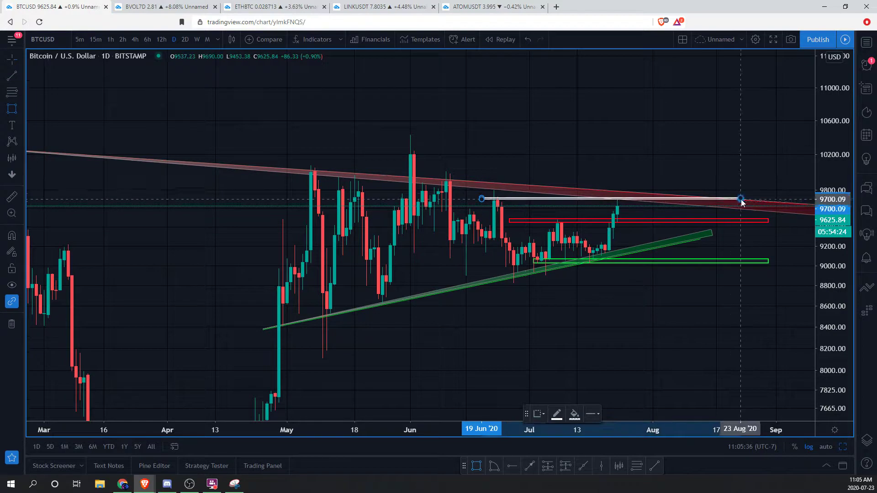
pyautogui.click(763, 197)
pyautogui.moveTo(636, 158); pyautogui.dragTo(634, 153)
pyautogui.moveTo(826, 127); pyautogui.dragTo(824, 178)
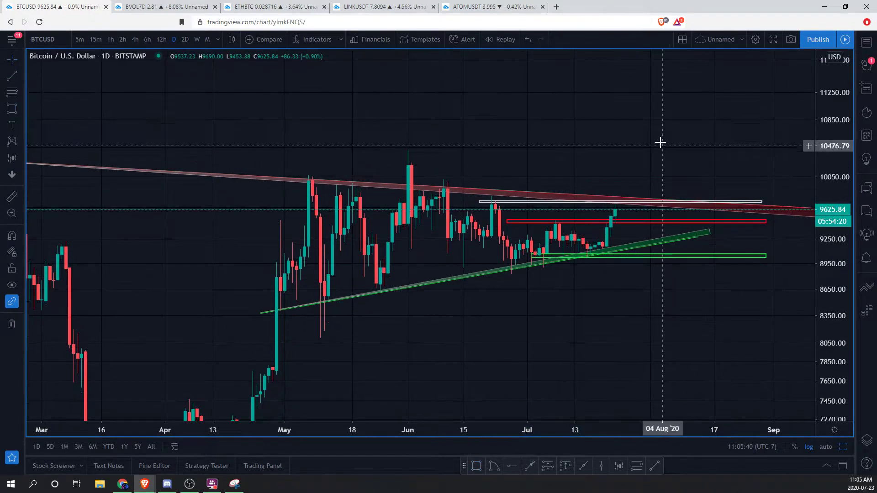
# - Examine the daily candles beneath the white resistance zone and the descending red wedge since February 2020
pyautogui.scroll(-1, 669, 142)
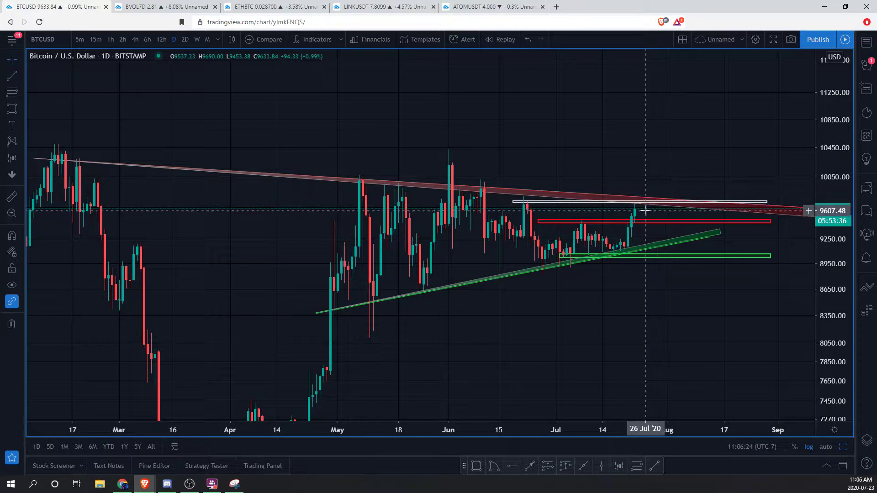
pyautogui.moveTo(520, 153); pyautogui.dragTo(514, 145)
pyautogui.moveTo(834, 105); pyautogui.dragTo(833, 131)
pyautogui.moveTo(583, 134); pyautogui.dragTo(608, 129)
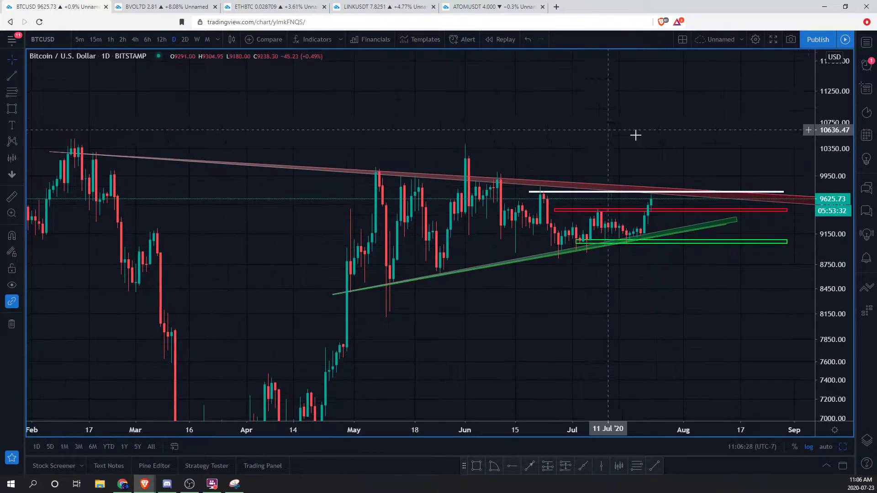
pyautogui.moveTo(832, 113); pyautogui.dragTo(831, 134)
pyautogui.moveTo(754, 142); pyautogui.dragTo(751, 136)
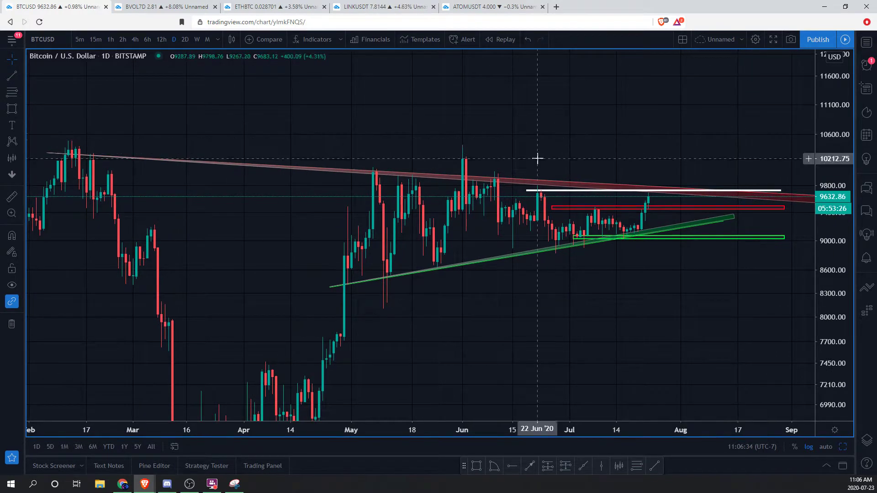
pyautogui.moveTo(653, 293); pyautogui.dragTo(654, 293)
# - Restore the four-chart layout and frame the daily Bitstamp chart on the May to July candles and their zones
pyautogui.click(430, 401)
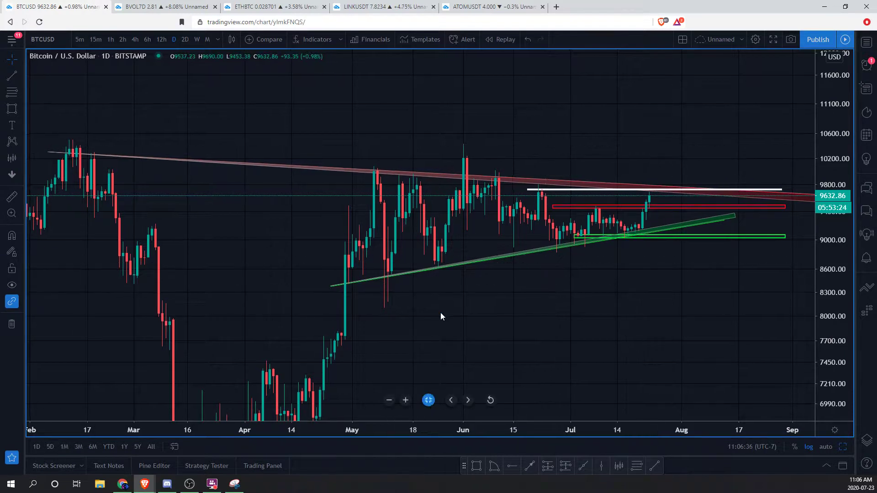
pyautogui.moveTo(417, 372); pyautogui.dragTo(416, 316)
pyautogui.moveTo(275, 278); pyautogui.dragTo(340, 290)
pyautogui.moveTo(422, 348); pyautogui.dragTo(421, 298)
pyautogui.moveTo(297, 273); pyautogui.dragTo(341, 296)
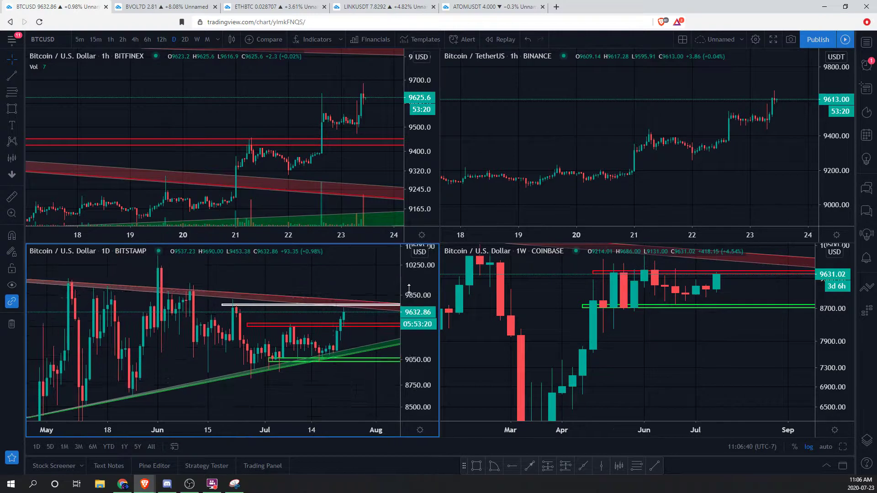
pyautogui.moveTo(407, 293); pyautogui.dragTo(407, 320)
pyautogui.scroll(-1, 349, 282)
# - Switch to the BVOL7D Bitcoin Historical Volatility Index chart and set it to the daily timeframe
pyautogui.click(157, 5)
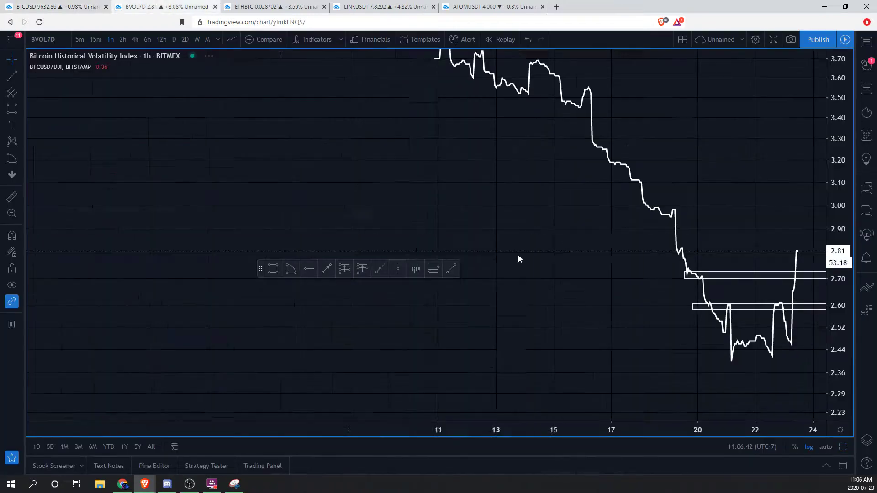
pyautogui.click(174, 39)
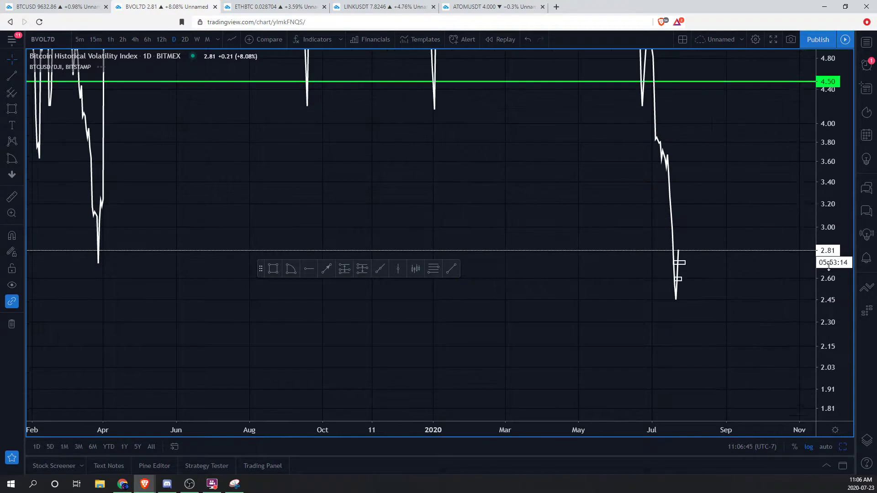
pyautogui.moveTo(828, 217); pyautogui.dragTo(826, 300)
pyautogui.scroll(-2, 697, 285)
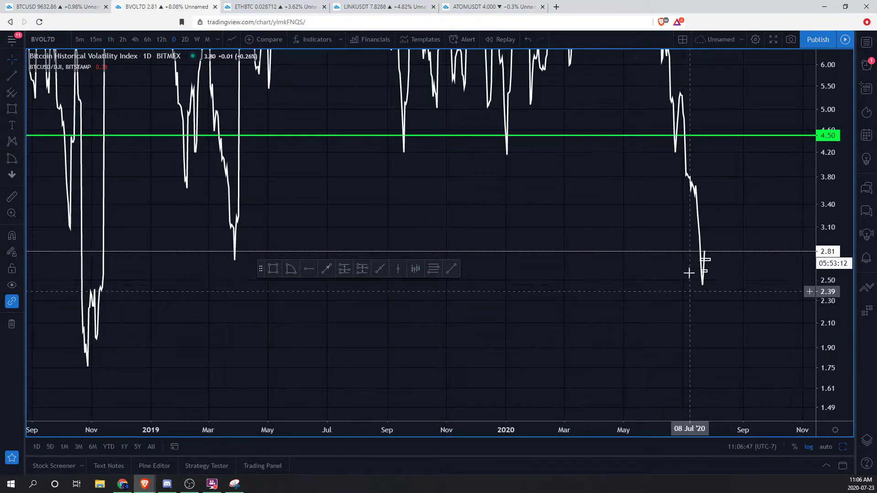
# - Move the floating drawing toolbar below the volatility chart and examine the index since late 2018 against the 4.50 and 17.00 levels
pyautogui.moveTo(790, 192); pyautogui.dragTo(829, 318)
pyautogui.moveTo(758, 258); pyautogui.dragTo(749, 235)
pyautogui.moveTo(260, 269)
pyautogui.mouseDown()
pyautogui.moveTo(325, 363)
pyautogui.moveTo(484, 466)
pyautogui.mouseUp()
pyautogui.moveTo(823, 151)
pyautogui.mouseDown()
pyautogui.moveTo(679, 313)
pyautogui.moveTo(649, 326)
pyautogui.mouseUp()
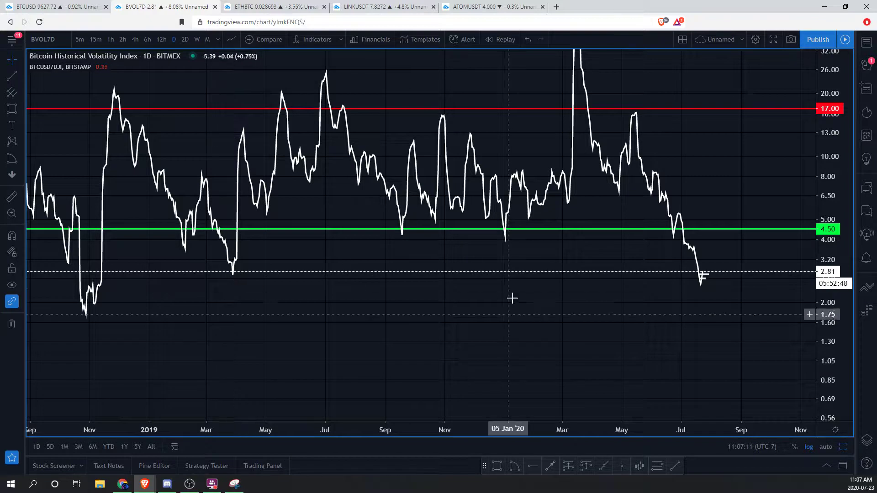
pyautogui.moveTo(481, 286); pyautogui.dragTo(506, 289)
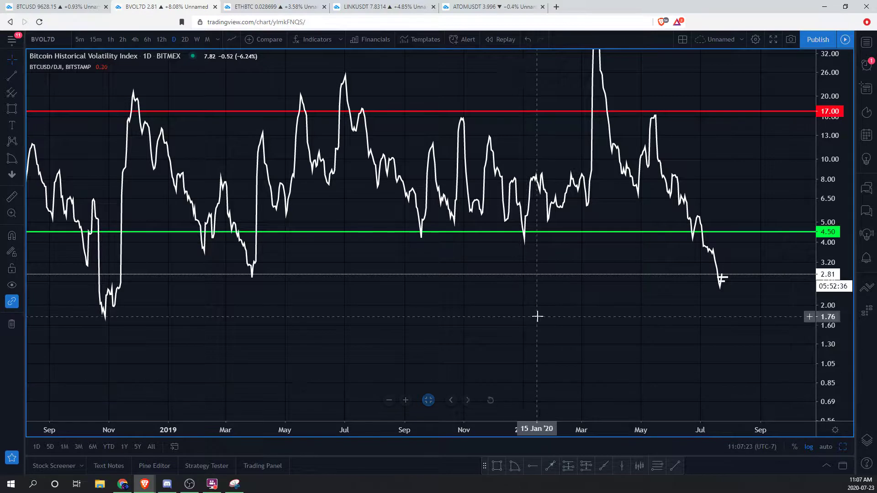
# - Go back to the BTCUSD charts and examine the daily Bitstamp candles just under the white resistance zone
pyautogui.click(89, 5)
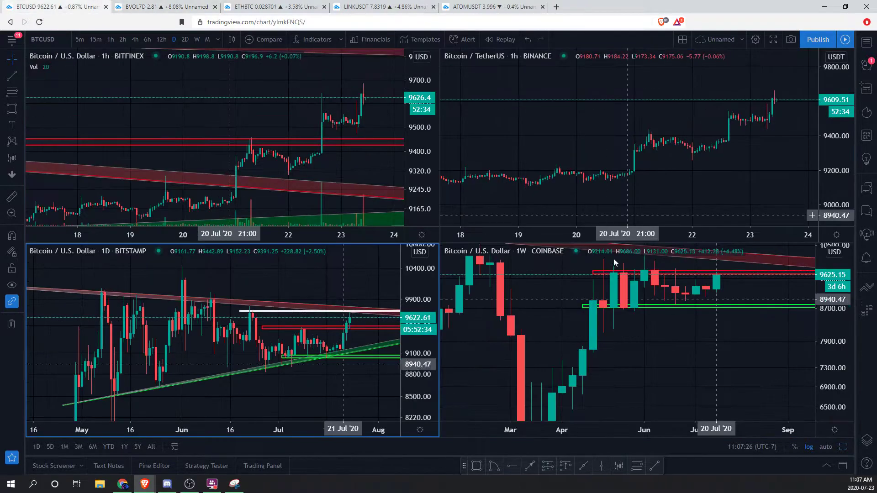
pyautogui.moveTo(350, 288); pyautogui.dragTo(353, 285)
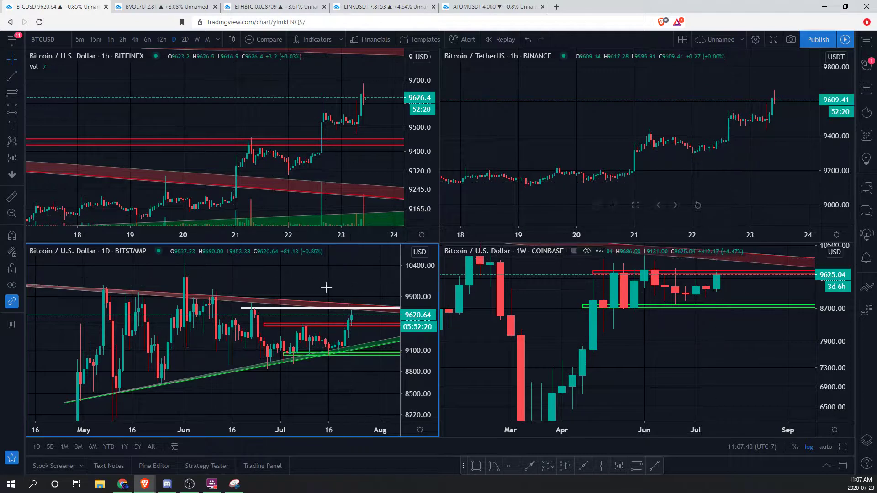
pyautogui.moveTo(355, 286); pyautogui.dragTo(355, 268)
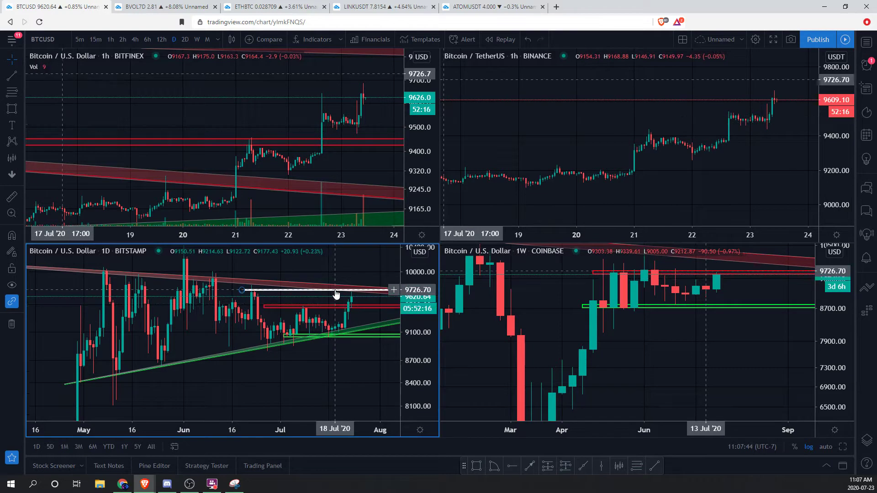
# - Enlarge the Bitfinex chart, switch it to the 2-hour timeframe, and frame the candles from mid-June to late July
pyautogui.click(291, 97)
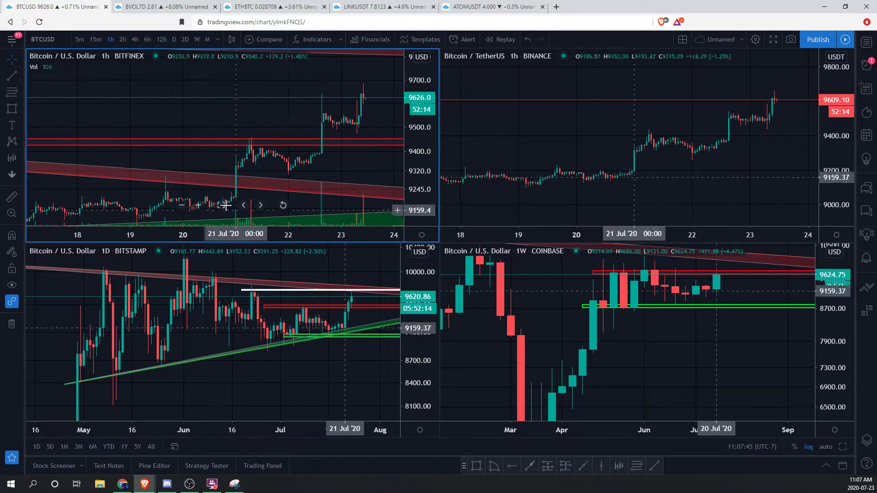
pyautogui.click(221, 206)
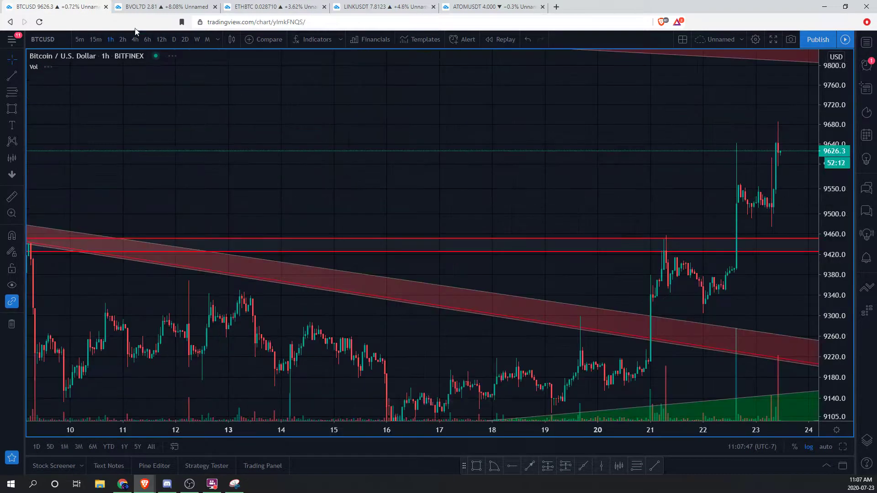
pyautogui.click(122, 40)
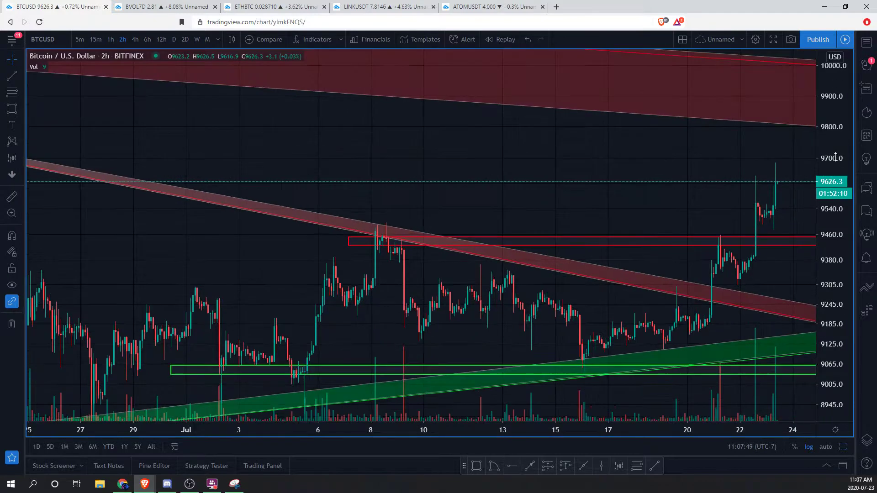
pyautogui.moveTo(827, 139); pyautogui.dragTo(827, 333)
pyautogui.scroll(-4, 774, 310)
pyautogui.moveTo(755, 324); pyautogui.dragTo(690, 325)
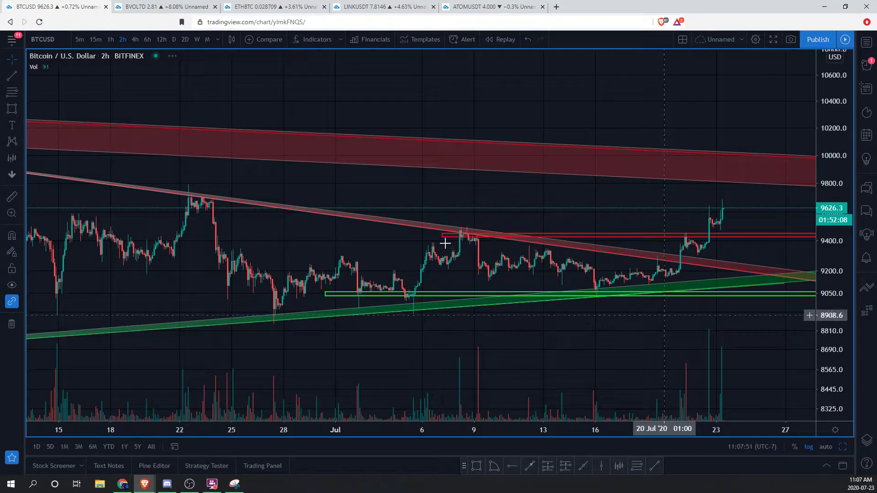
# - Shift the red horizontal resistance zone up to about 9,470–9,489, starting on 7 July, and recolour its outline white
pyautogui.moveTo(454, 239)
pyautogui.mouseDown()
pyautogui.moveTo(440, 229)
pyautogui.moveTo(448, 231)
pyautogui.mouseUp()
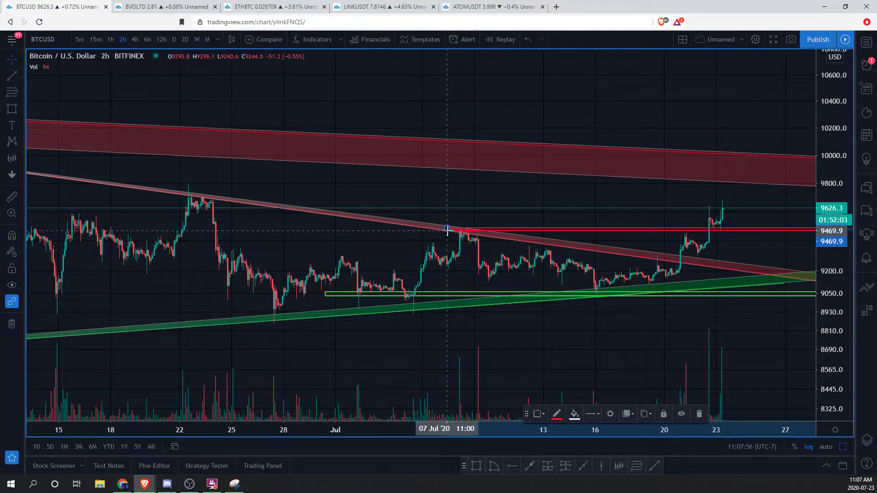
pyautogui.click(556, 417)
pyautogui.click(628, 372)
# - Duplicate the white zone and place the copy at the 22 June highs, at about 9,700
pyautogui.hotkey('ctrl', 'c')
pyautogui.hotkey('ctrl', 'v')
pyautogui.moveTo(541, 210); pyautogui.dragTo(272, 196)
pyautogui.click(273, 190)
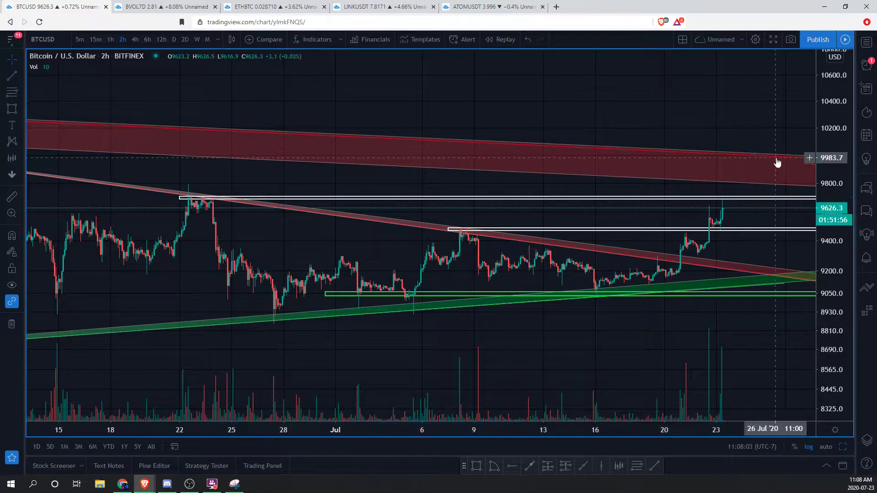
# - Place another white zone across the May and June highs at about 9,889–9,925, extending from 6 May to 18 August
pyautogui.moveTo(843, 177); pyautogui.dragTo(843, 246)
pyautogui.scroll(-4, 653, 224)
pyautogui.moveTo(474, 213); pyautogui.dragTo(260, 187)
pyautogui.scroll(-3, 260, 184)
pyautogui.moveTo(523, 182); pyautogui.dragTo(296, 182)
pyautogui.hscroll(6, 405, 273)
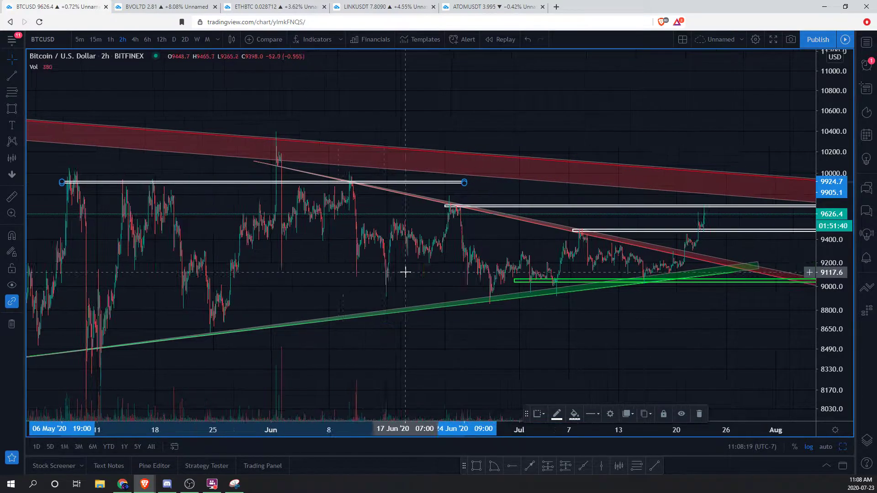
pyautogui.moveTo(305, 183); pyautogui.dragTo(763, 183)
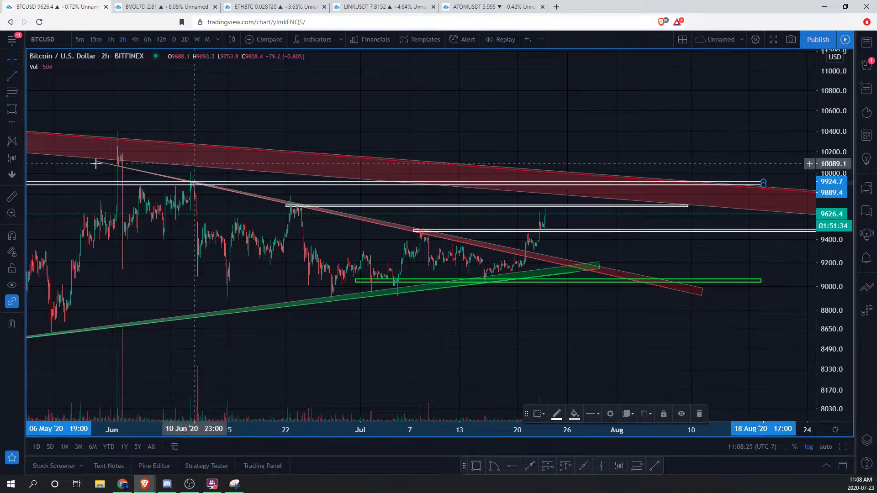
# - Add price labels to the three white resistance zones at about 9,898, 9,702 and 9,482
pyautogui.click(22, 124)
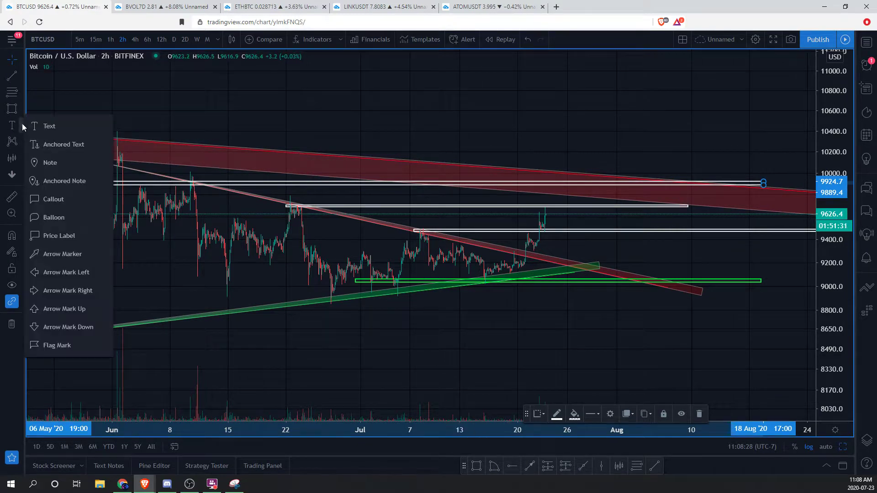
pyautogui.click(54, 233)
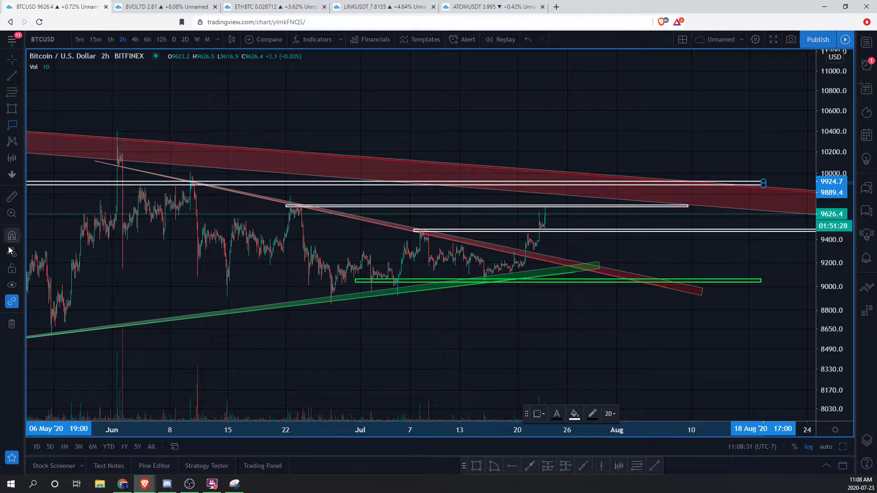
pyautogui.click(741, 184)
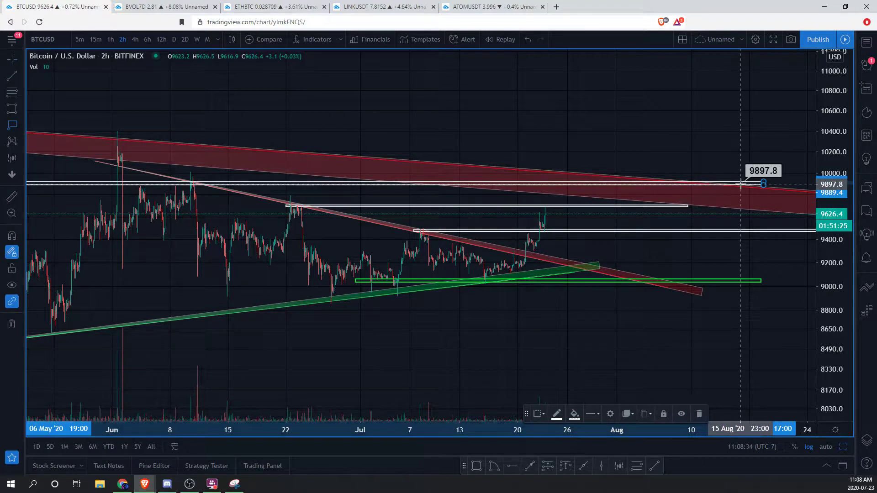
pyautogui.click(673, 205)
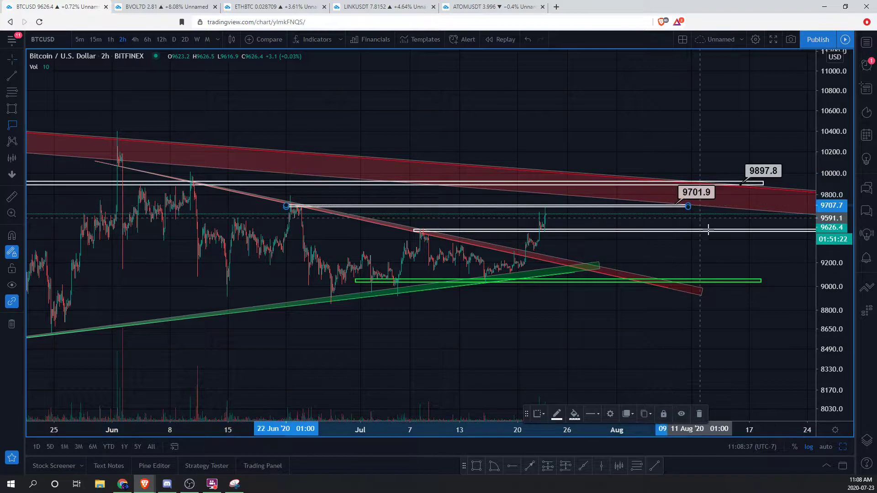
pyautogui.click(726, 230)
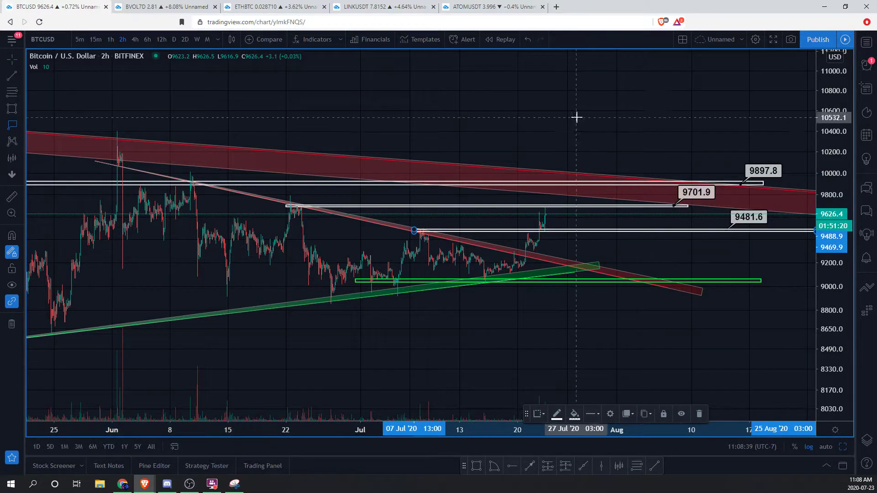
# - Place a price label at about 10,577 above the red resistance band and delete it
pyautogui.click(536, 113)
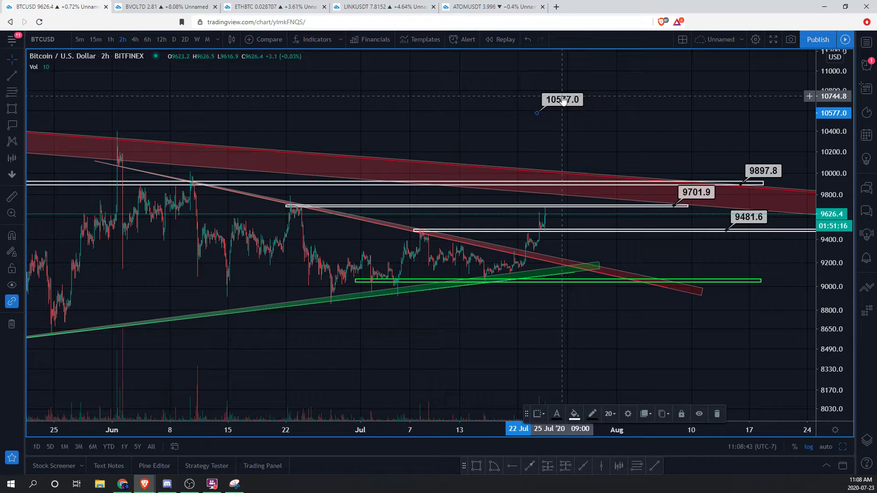
pyautogui.press('Delete')
# - Move the three white zones' price labels nearer the latest candles, at about 9,487, 9,708 and 9,915, and show the one-hour chart
pyautogui.moveTo(827, 335); pyautogui.dragTo(827, 302)
pyautogui.scroll(3, 778, 273)
pyautogui.moveTo(572, 257); pyautogui.dragTo(627, 258)
pyautogui.moveTo(834, 266); pyautogui.dragTo(834, 229)
pyautogui.moveTo(764, 261); pyautogui.dragTo(747, 261)
pyautogui.scroll(2, 681, 254)
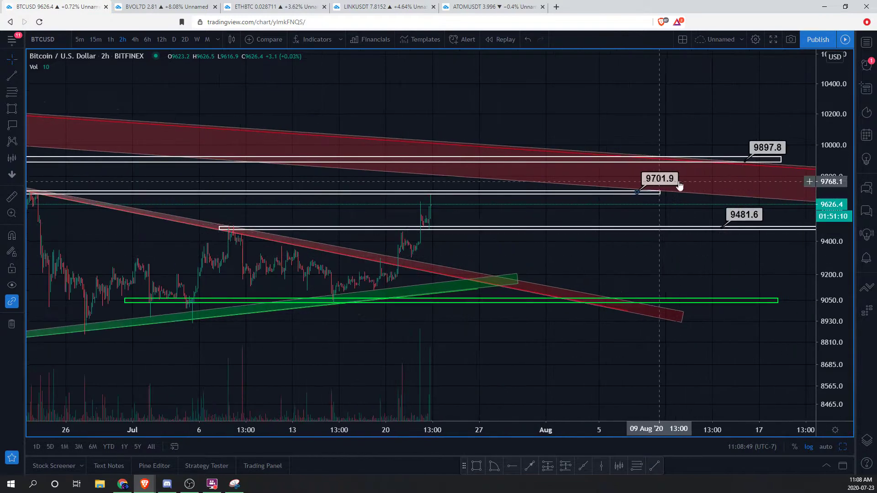
pyautogui.scroll(1, 661, 187)
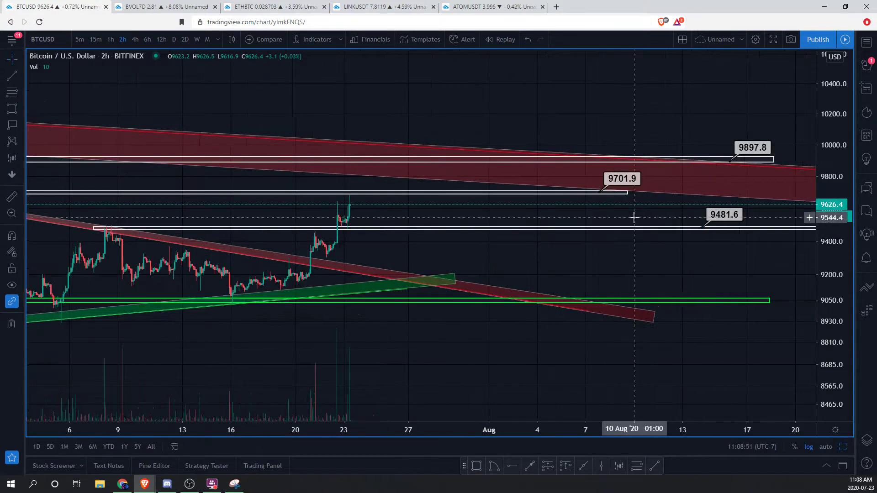
pyautogui.scroll(-1, 274, 239)
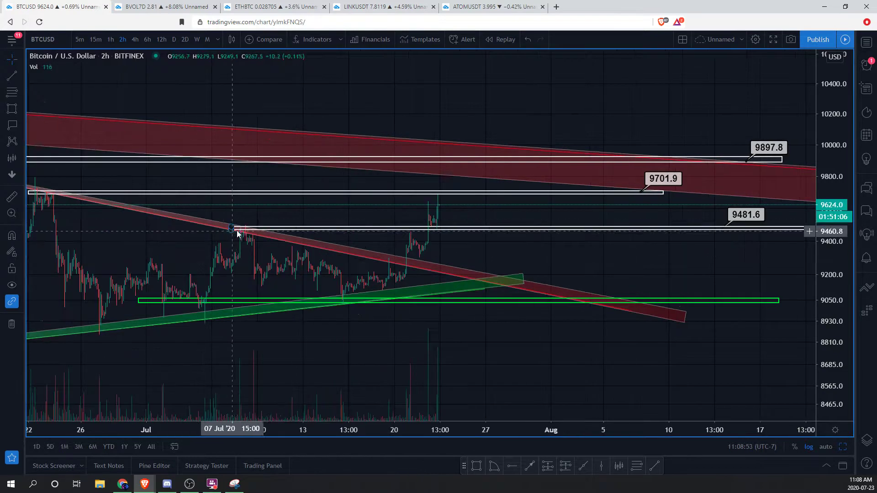
pyautogui.scroll(3, 215, 235)
pyautogui.moveTo(65, 221); pyautogui.dragTo(279, 227)
pyautogui.moveTo(785, 293); pyautogui.dragTo(689, 287)
pyautogui.moveTo(768, 232); pyautogui.dragTo(726, 231)
pyautogui.moveTo(771, 216); pyautogui.dragTo(536, 215)
pyautogui.moveTo(664, 182); pyautogui.dragTo(562, 179)
pyautogui.moveTo(797, 151); pyautogui.dragTo(541, 148)
pyautogui.moveTo(396, 101); pyautogui.dragTo(625, 102)
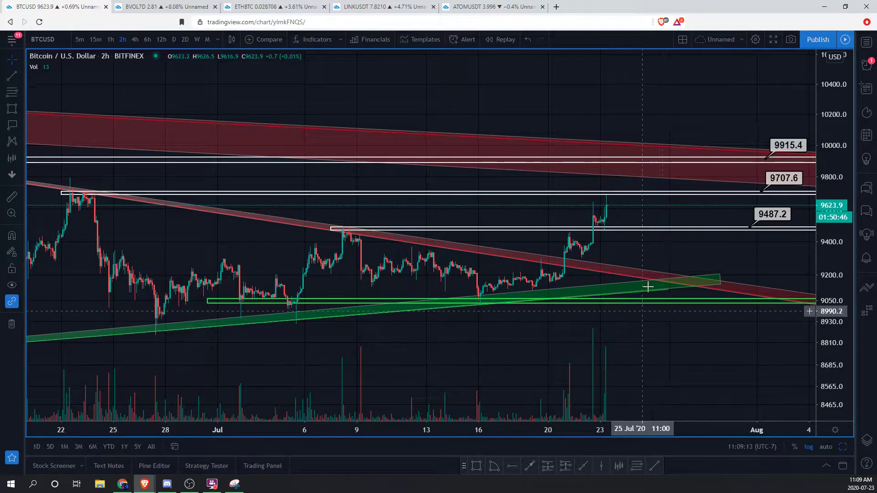
pyautogui.click(110, 39)
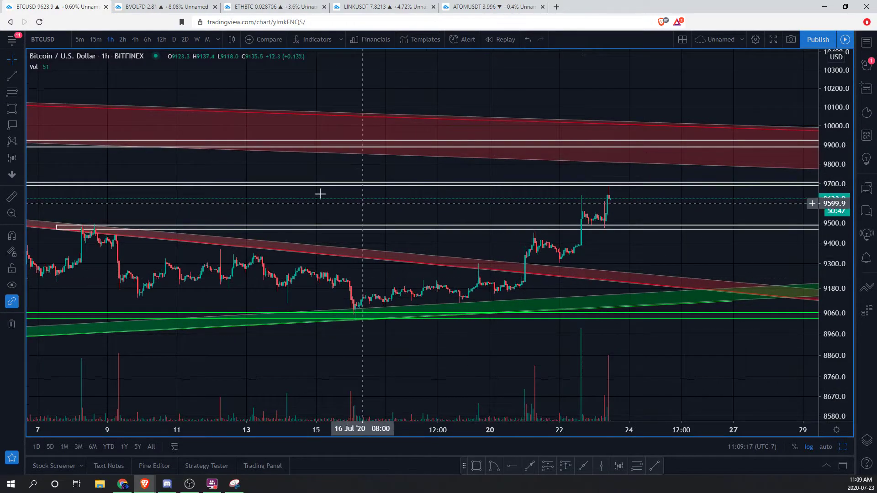
# - Switch to the Coin Metrics correlation page in Chrome and view the 180-day BTC-S&P correlation from February to July 2020
pyautogui.hotkey('alt', 'Tab')
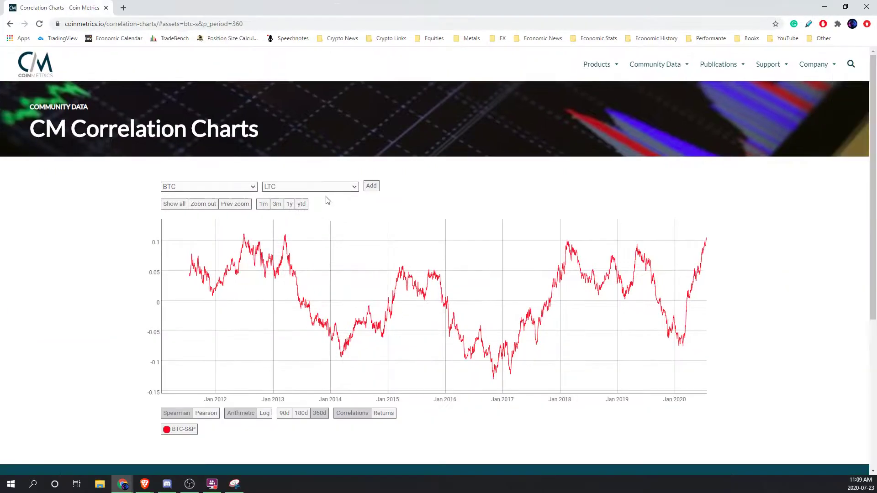
pyautogui.scroll(-1, 252, 195)
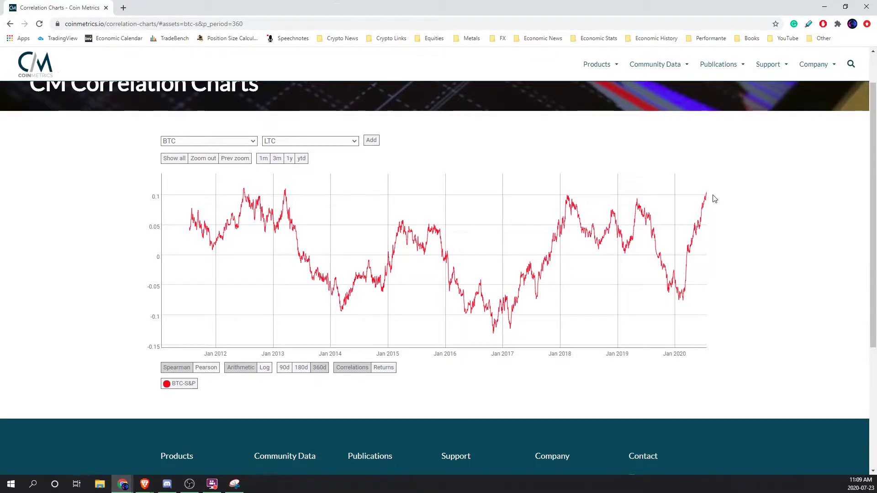
pyautogui.moveTo(708, 196)
pyautogui.click(302, 368)
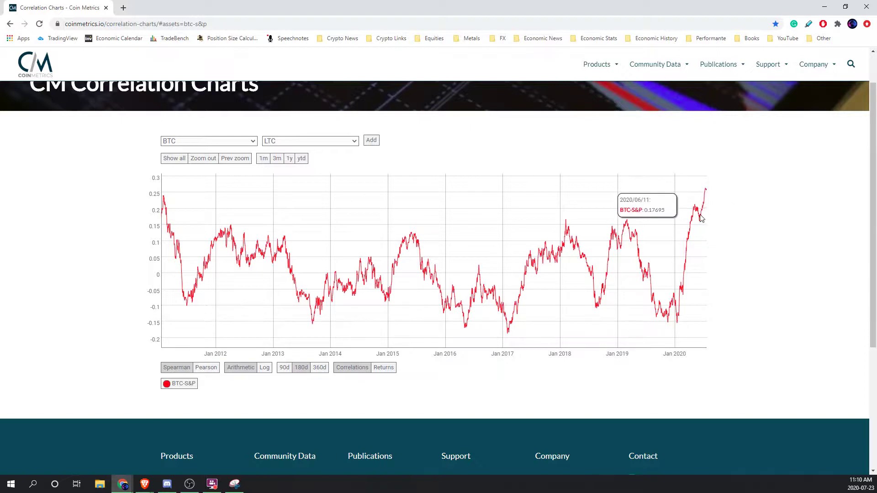
pyautogui.moveTo(679, 224); pyautogui.dragTo(706, 217)
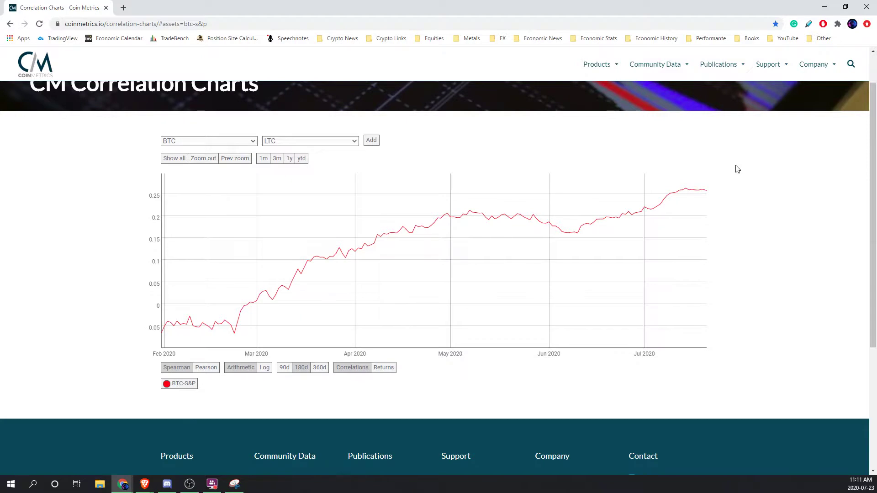
# - View the 90-day BTC-S&P correlation over its full history and close the correlation page
pyautogui.click(284, 367)
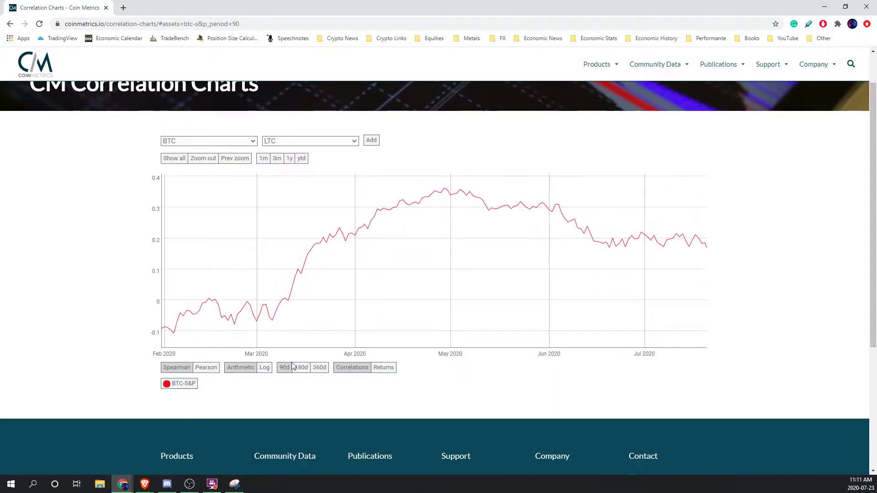
pyautogui.click(203, 158)
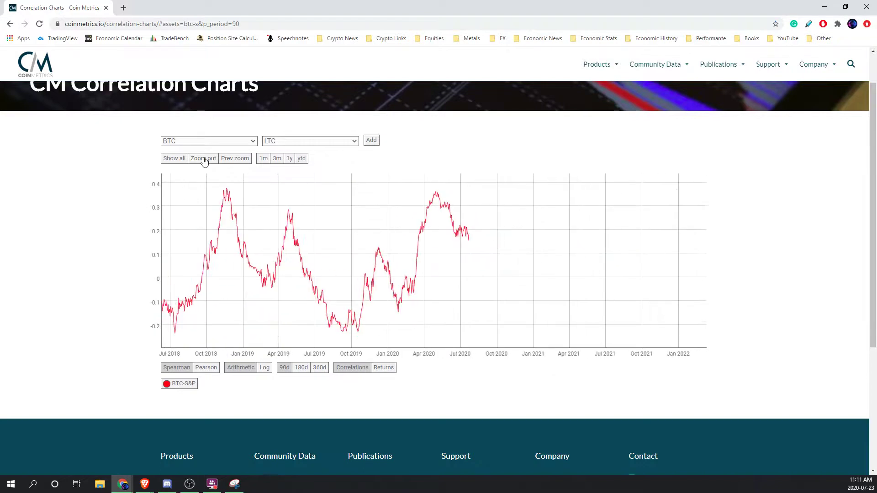
pyautogui.click(203, 159)
pyautogui.moveTo(259, 232); pyautogui.dragTo(441, 237)
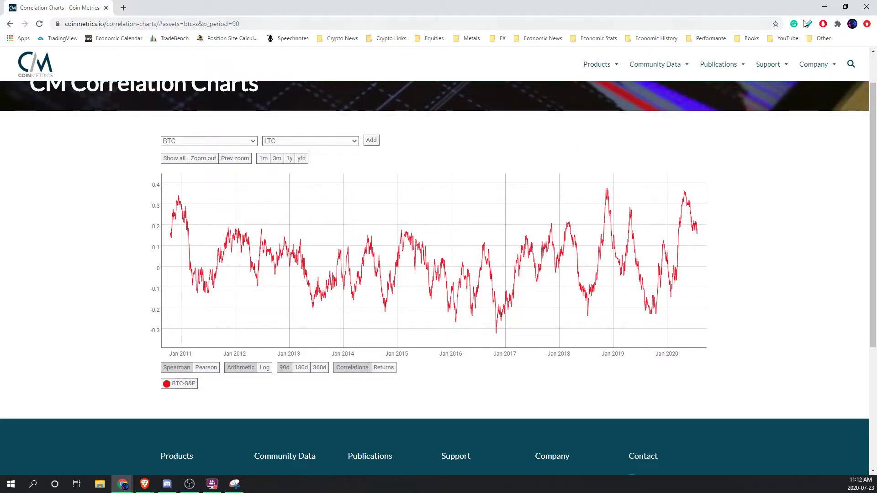
pyautogui.click(867, 6)
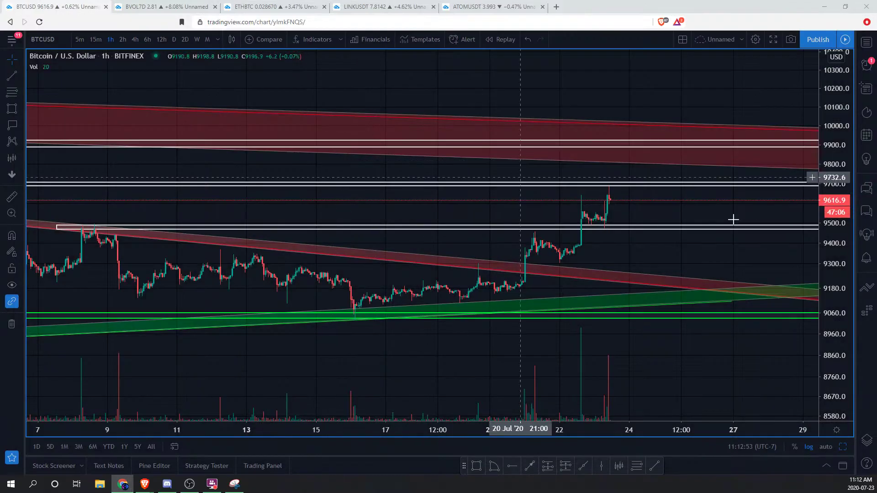
# - Examine Bitcoin's resistance zones on the one-hour chart and on the four-hour chart from June to July
pyautogui.moveTo(834, 319); pyautogui.dragTo(828, 293)
pyautogui.moveTo(630, 210); pyautogui.dragTo(727, 198)
pyautogui.moveTo(835, 210); pyautogui.dragTo(832, 262)
pyautogui.scroll(-2, 748, 366)
pyautogui.moveTo(757, 348); pyautogui.dragTo(759, 341)
pyautogui.moveTo(836, 342); pyautogui.dragTo(838, 322)
pyautogui.click(135, 38)
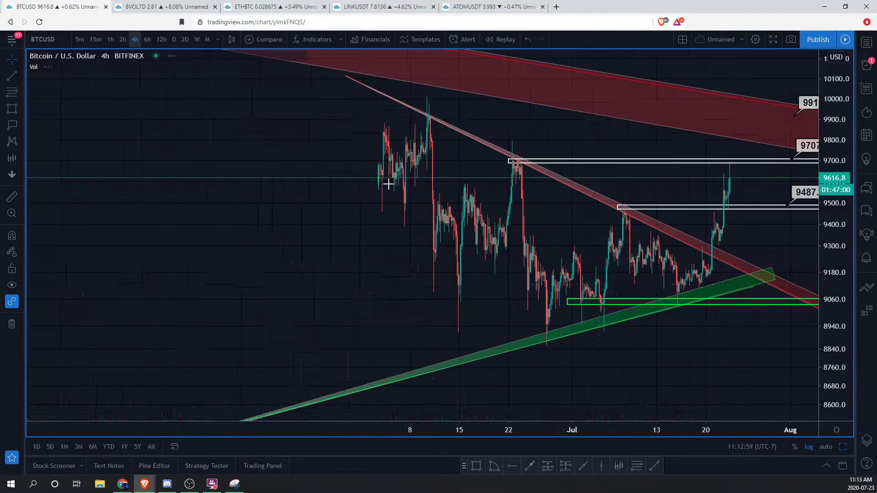
pyautogui.scroll(6, 730, 327)
pyautogui.moveTo(832, 264); pyautogui.dragTo(831, 290)
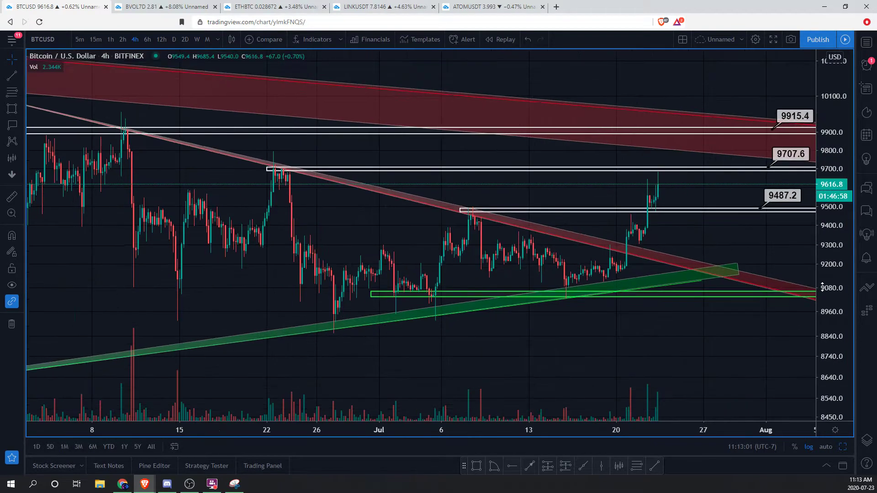
# - Show the VIX tab's stock index charts in a maximised window and move the floating drawing toolbar below the charts
pyautogui.click(845, 7)
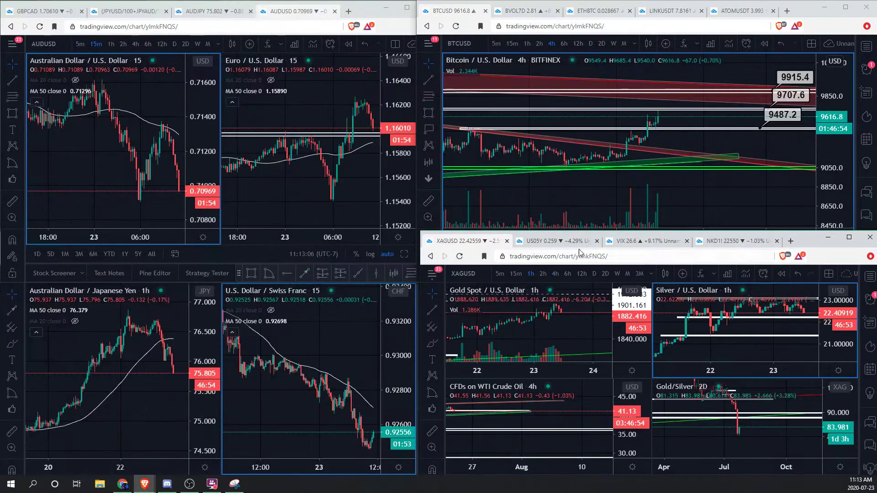
pyautogui.click(644, 241)
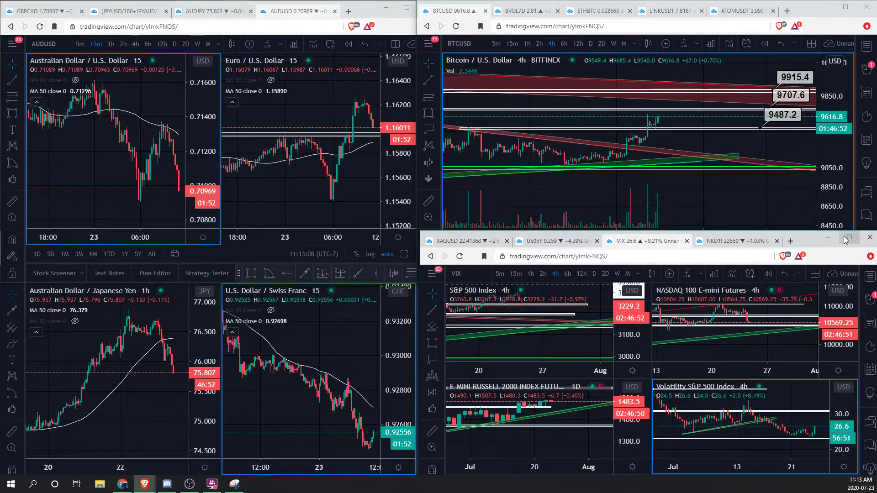
pyautogui.click(848, 237)
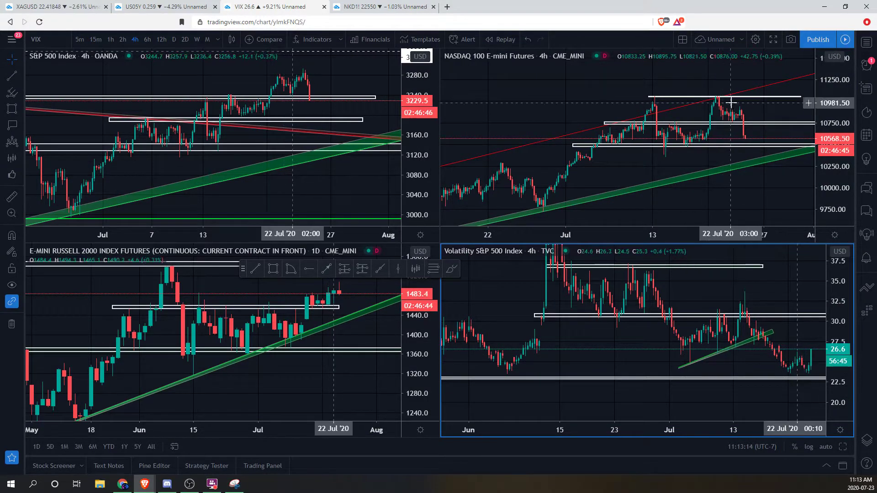
pyautogui.moveTo(243, 269)
pyautogui.mouseDown()
pyautogui.moveTo(261, 302)
pyautogui.moveTo(405, 466)
pyautogui.mouseUp()
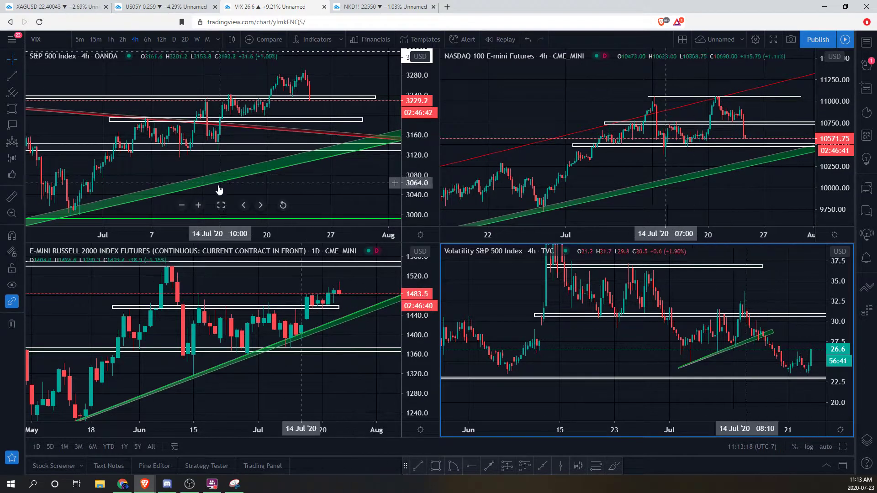
# - Enlarge the S&P 500 chart and examine the latest drop into the white zone on the four-hour and one-hour timeframes
pyautogui.click(223, 208)
pyautogui.scroll(3, 709, 170)
pyautogui.moveTo(825, 102); pyautogui.dragTo(824, 166)
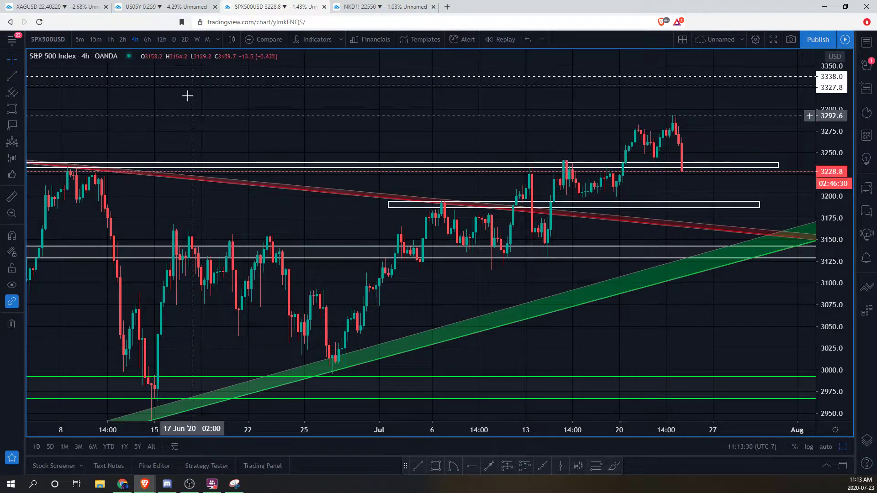
pyautogui.click(114, 41)
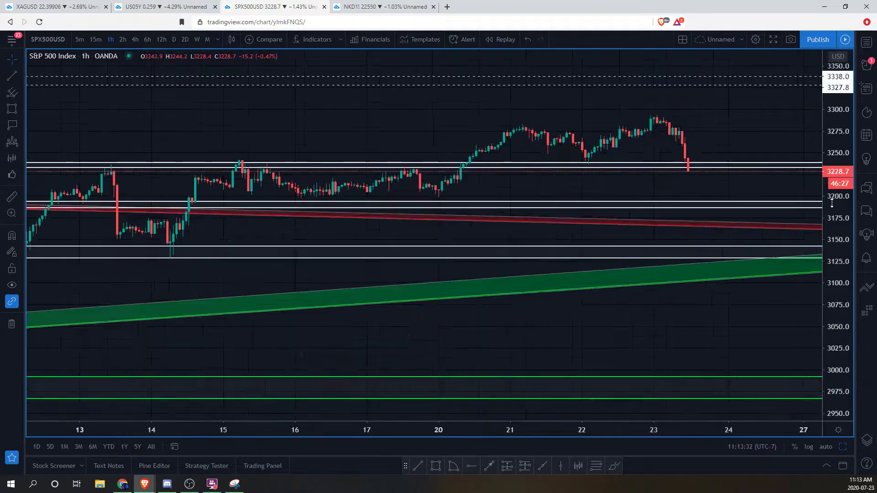
pyautogui.moveTo(833, 216); pyautogui.dragTo(831, 127)
pyautogui.moveTo(767, 113); pyautogui.dragTo(774, 153)
pyautogui.scroll(-2, 773, 152)
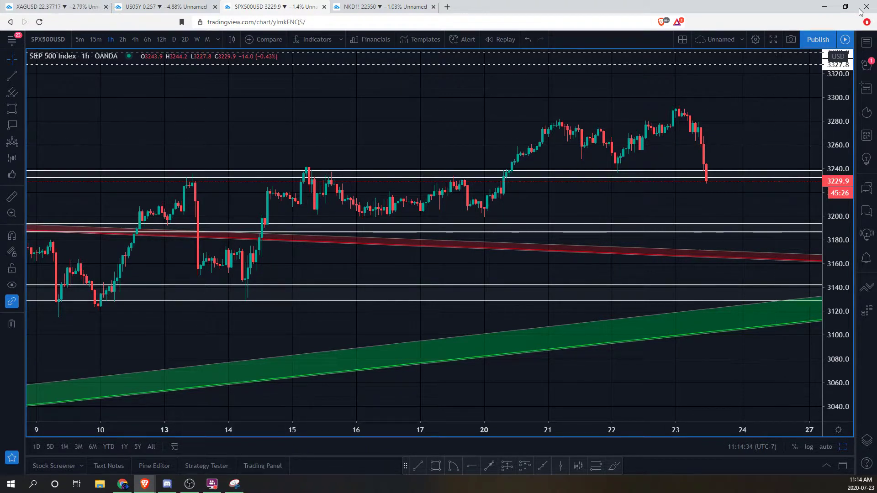
# - Return to the Bitcoin four-hour chart in a maximised window and move the floating drawing toolbar below the chart
pyautogui.click(845, 6)
pyautogui.click(704, 138)
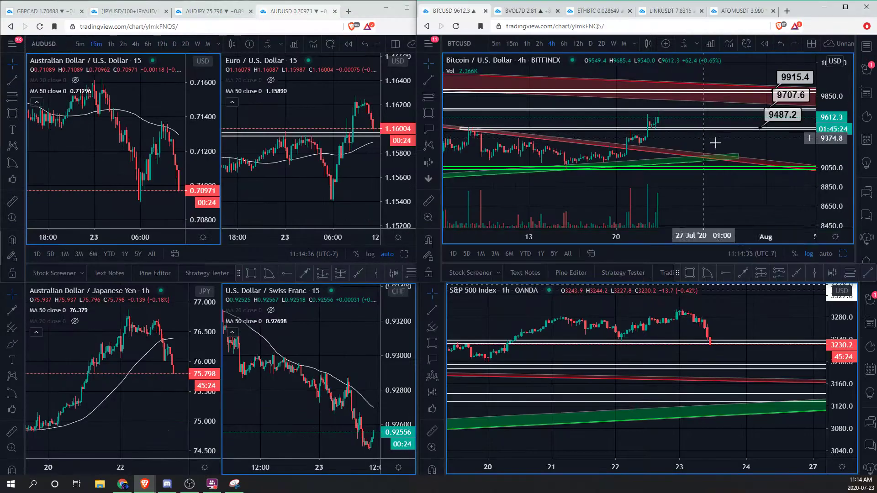
pyautogui.click(846, 7)
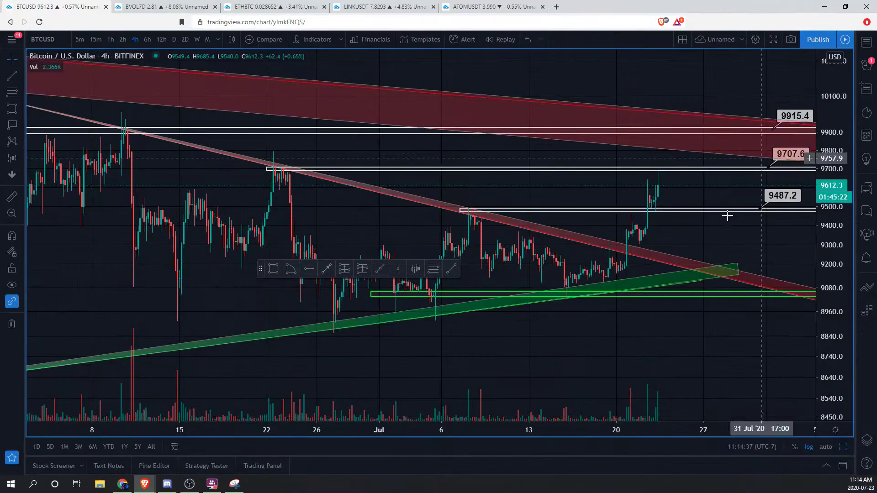
pyautogui.moveTo(840, 209); pyautogui.dragTo(826, 251)
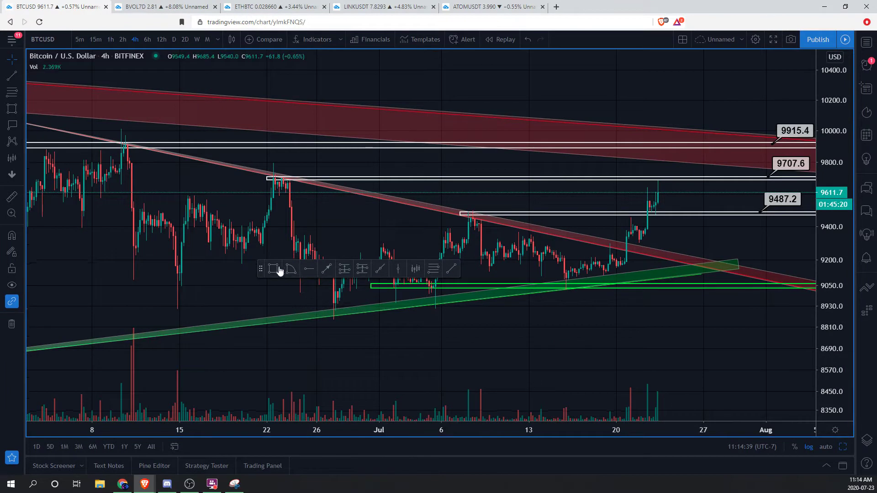
pyautogui.moveTo(261, 268); pyautogui.dragTo(438, 465)
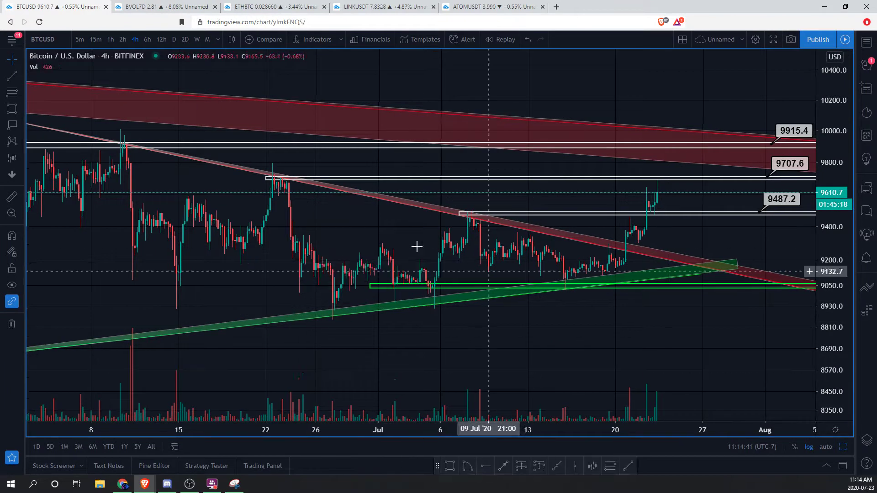
# - Circle the area just above the 9,487 zone beside the latest Bitcoin candles with the red Brush
pyautogui.scroll(2, 563, 186)
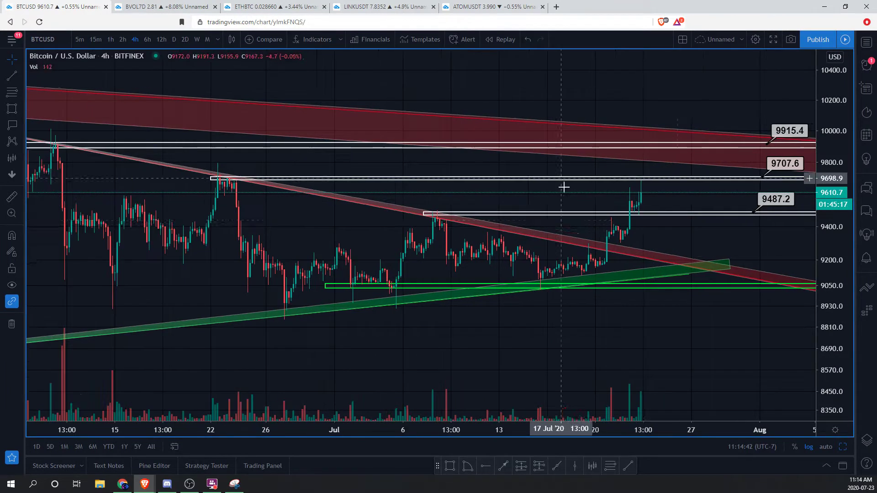
pyautogui.click(22, 119)
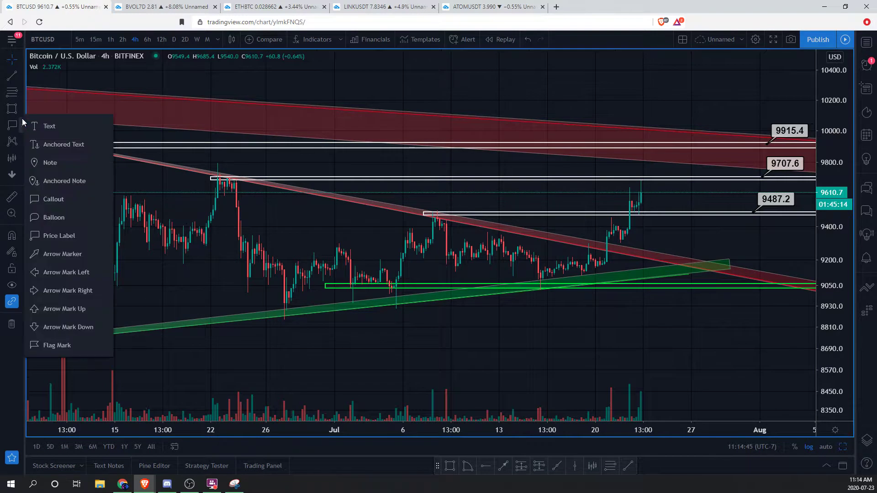
pyautogui.click(21, 107)
pyautogui.click(45, 111)
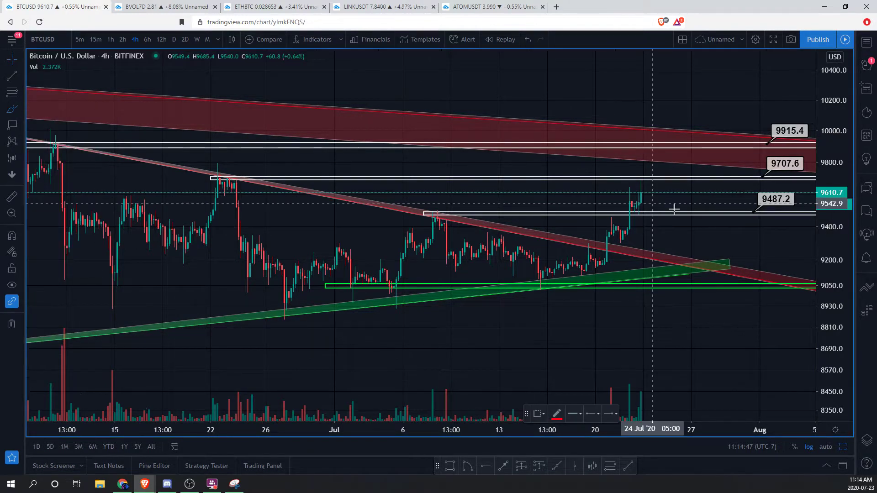
pyautogui.moveTo(658, 202)
pyautogui.mouseDown()
pyautogui.moveTo(649, 202)
pyautogui.moveTo(666, 205)
pyautogui.moveTo(651, 208)
pyautogui.mouseUp()
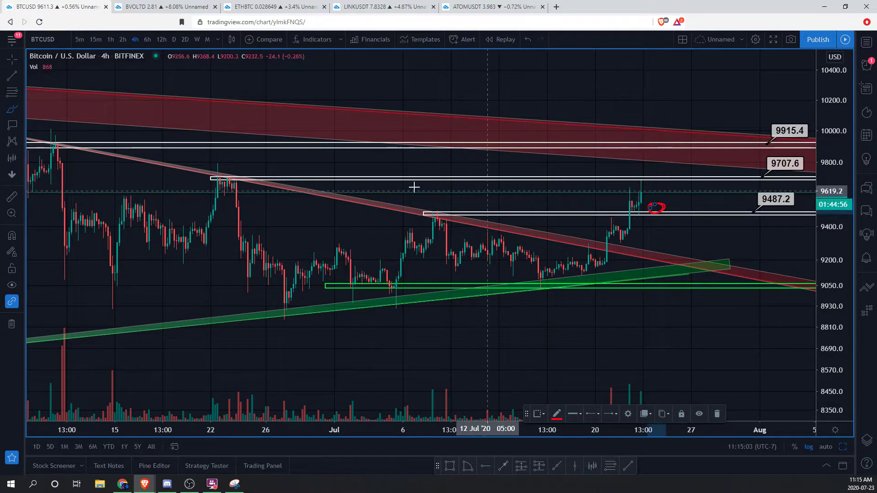
# - Brush a short horizontal stroke across the candles before 22 June, undo it, and delete the red circle
pyautogui.moveTo(176, 223); pyautogui.dragTo(232, 222)
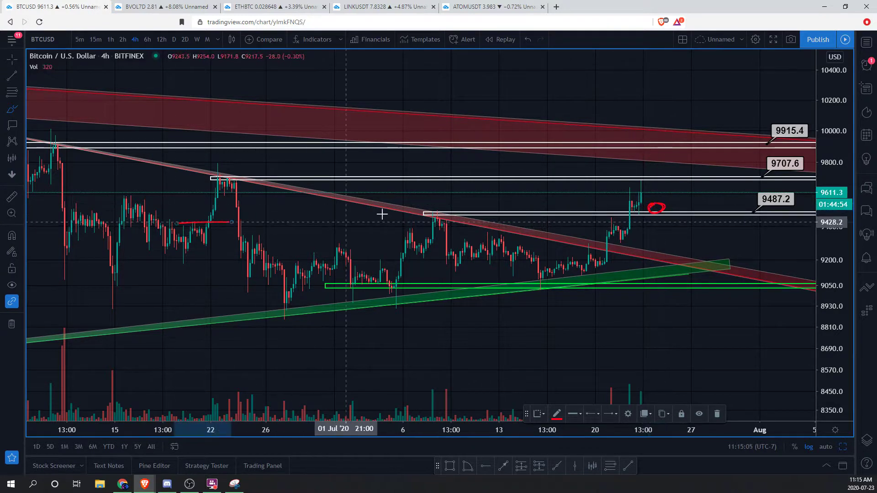
pyautogui.hotkey('ctrl', 'z')
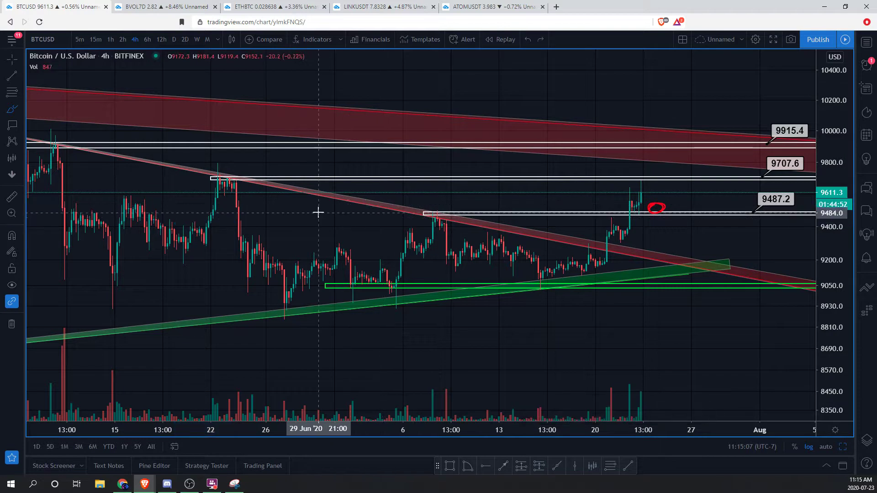
pyautogui.click(663, 209)
pyautogui.press('Delete')
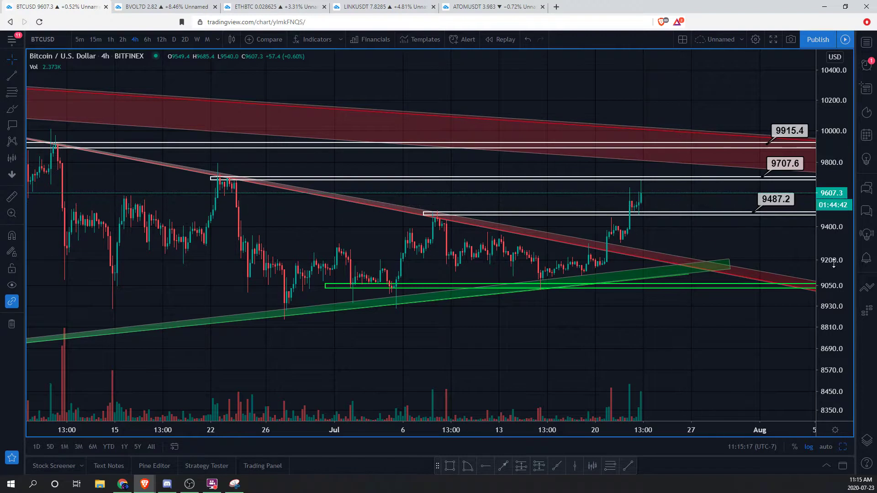
pyautogui.moveTo(836, 245); pyautogui.dragTo(836, 269)
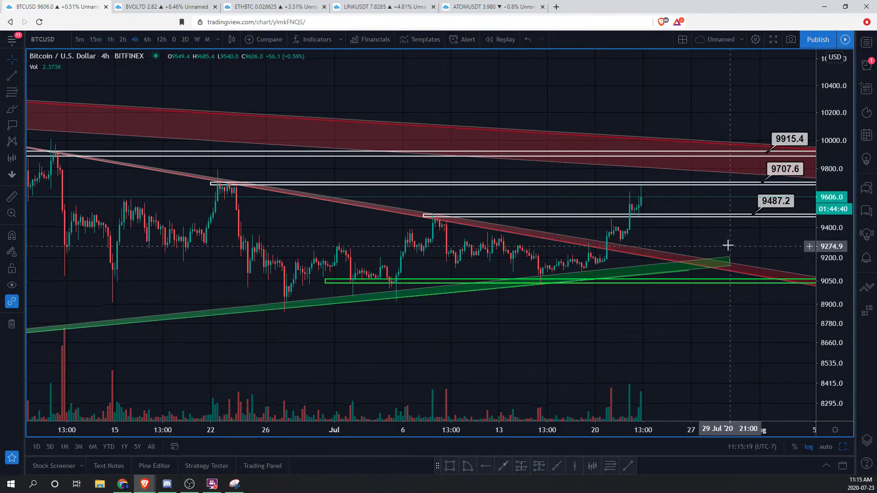
# - Circle the 22 June high and the latest candles at the 9,707 zone with the red Brush, and sketch a rising path past 9,915
pyautogui.scroll(-1, 646, 174)
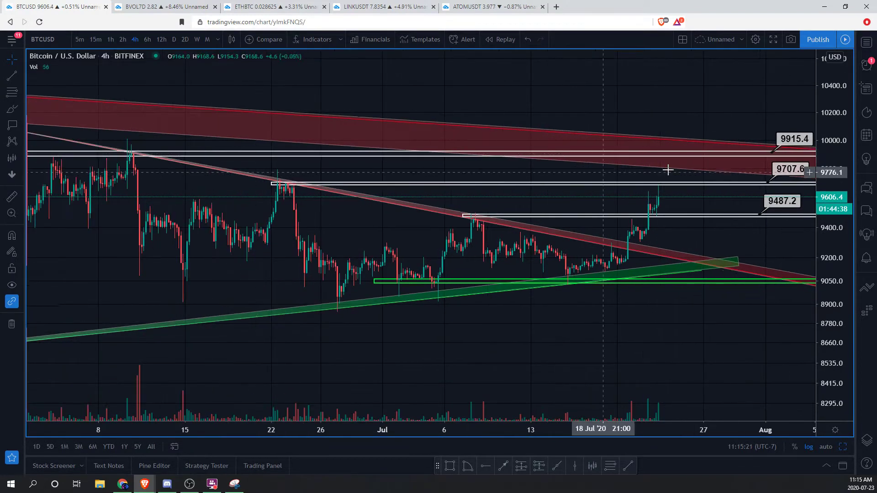
pyautogui.moveTo(549, 95); pyautogui.dragTo(545, 95)
pyautogui.click(12, 108)
pyautogui.moveTo(278, 170)
pyautogui.mouseDown()
pyautogui.moveTo(255, 174)
pyautogui.moveTo(297, 166)
pyautogui.moveTo(257, 189)
pyautogui.moveTo(304, 172)
pyautogui.moveTo(264, 203)
pyautogui.moveTo(310, 170)
pyautogui.moveTo(261, 181)
pyautogui.moveTo(310, 208)
pyautogui.moveTo(301, 173)
pyautogui.mouseUp()
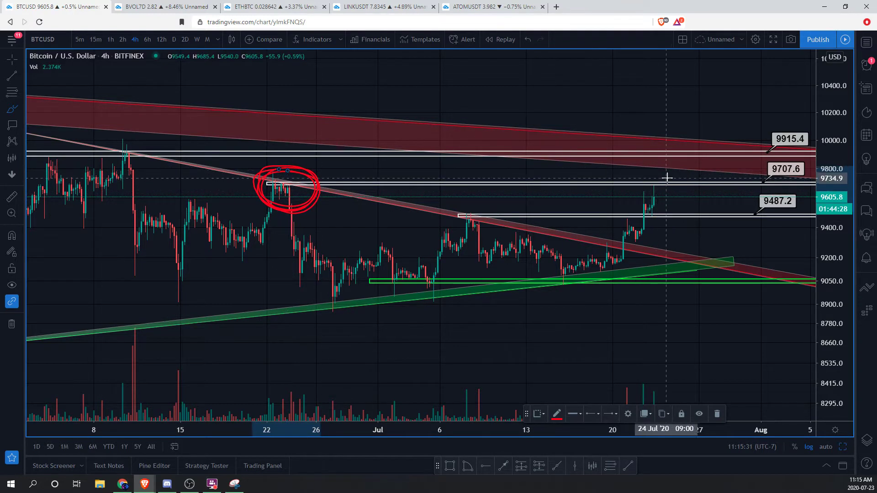
pyautogui.moveTo(649, 170)
pyautogui.mouseDown()
pyautogui.moveTo(655, 158)
pyautogui.moveTo(653, 179)
pyautogui.mouseUp()
pyautogui.moveTo(617, 258)
pyautogui.mouseDown()
pyautogui.moveTo(685, 165)
pyautogui.moveTo(784, 136)
pyautogui.moveTo(790, 124)
pyautogui.mouseUp()
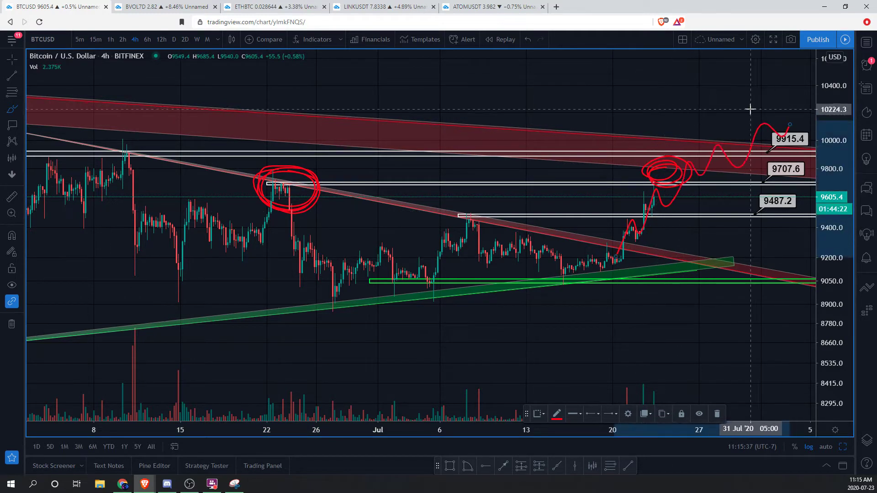
# - Undo the red circles and rising path, then brush one more upward stroke beside the latest candles and undo it
pyautogui.hotkey('ctrl', 'z')
pyautogui.hotkey('ctrl', 'z')
pyautogui.hotkey('ctrl', 'z')
pyautogui.hotkey('ctrl', 'z')
pyautogui.moveTo(594, 268); pyautogui.dragTo(671, 137)
pyautogui.hotkey('ctrl', 'z')
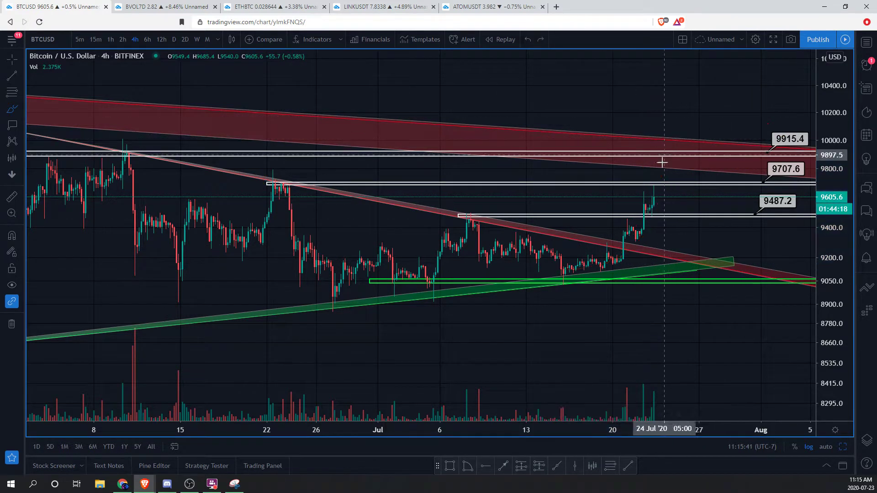
pyautogui.rightClick(658, 191)
pyautogui.click(669, 97)
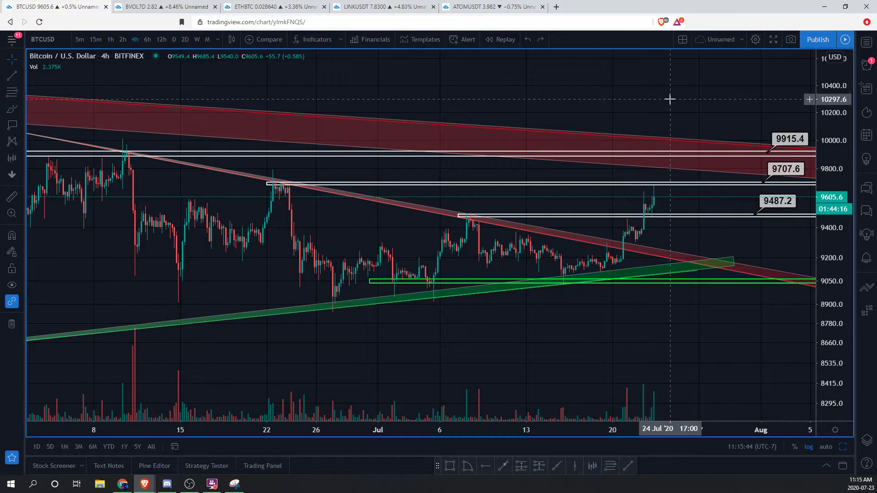
# - Brush rising strokes from the early-July candles up through the red resistance band and undo them
pyautogui.click(12, 109)
pyautogui.moveTo(430, 217)
pyautogui.mouseDown()
pyautogui.moveTo(434, 179)
pyautogui.moveTo(468, 176)
pyautogui.moveTo(558, 122)
pyautogui.moveTo(634, 119)
pyautogui.mouseUp()
pyautogui.moveTo(444, 225)
pyautogui.mouseDown()
pyautogui.moveTo(476, 180)
pyautogui.moveTo(637, 133)
pyautogui.mouseUp()
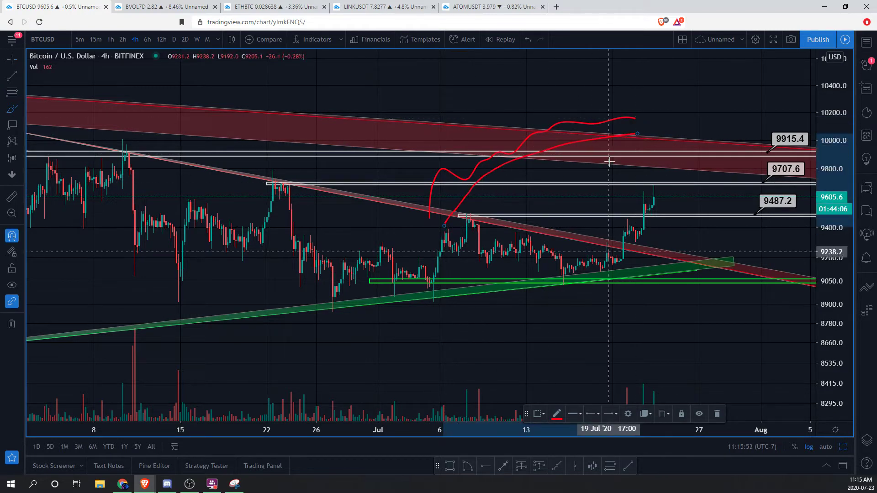
pyautogui.hotkey('ctrl', 'z')
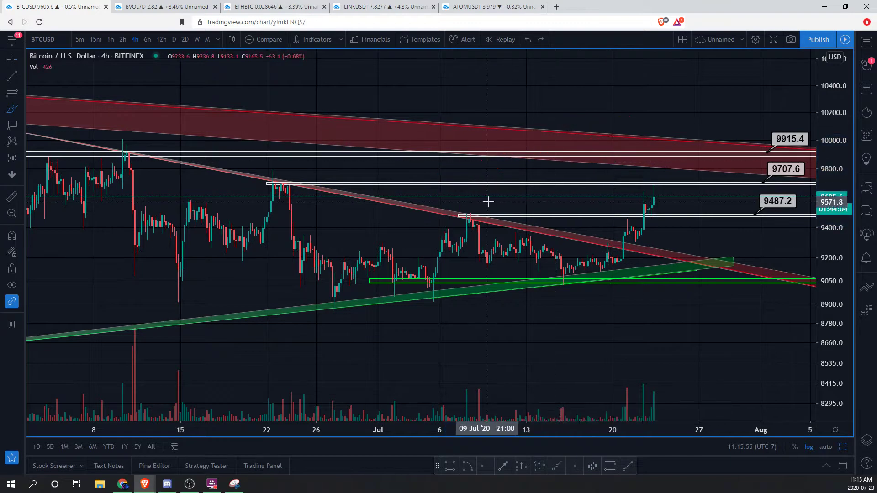
pyautogui.moveTo(461, 184)
pyautogui.mouseDown()
pyautogui.moveTo(591, 71)
pyautogui.moveTo(554, 142)
pyautogui.moveTo(468, 155)
pyautogui.moveTo(612, 84)
pyautogui.mouseUp()
pyautogui.hotkey('ctrl', 'z')
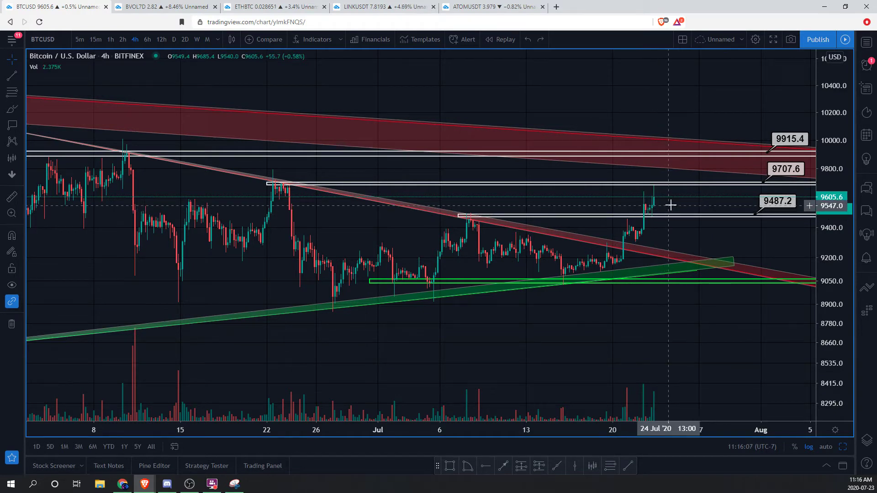
# - Return to the four-chart layout and enlarge the daily Bitstamp Bitcoin chart with the whole 2020 price range in view
pyautogui.scroll(-3, 668, 206)
pyautogui.scroll(-3, 734, 316)
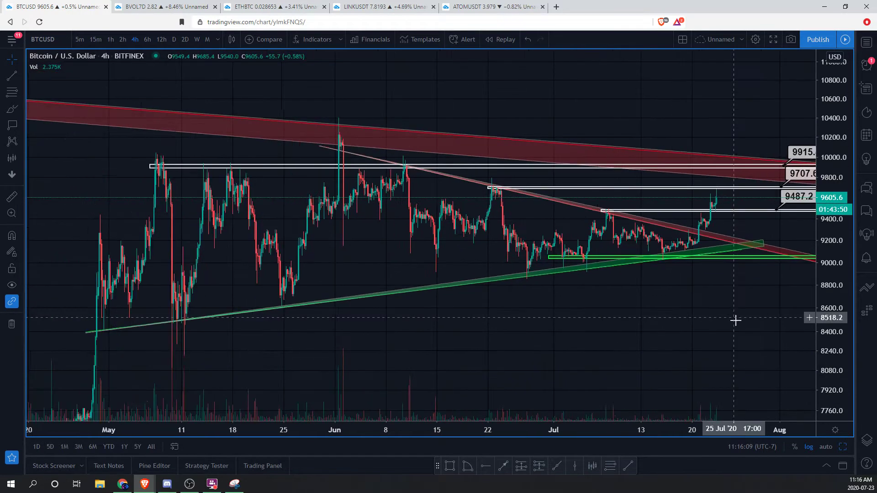
pyautogui.moveTo(745, 309); pyautogui.dragTo(739, 306)
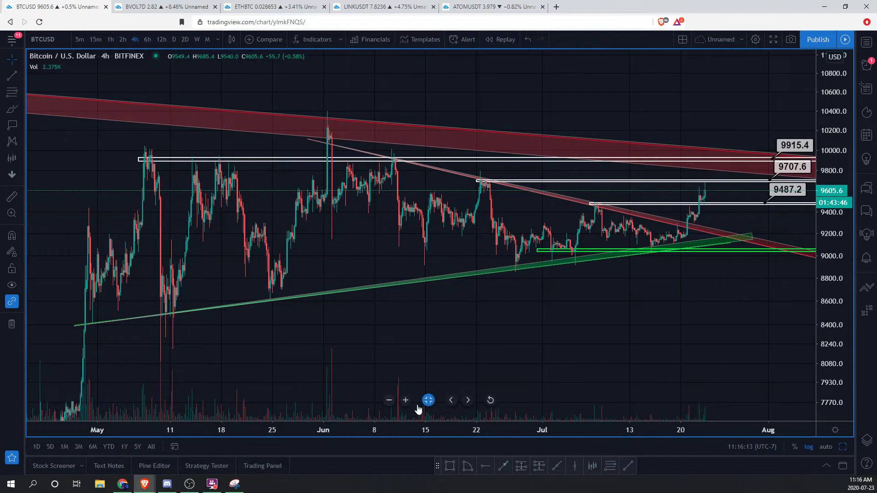
pyautogui.click(428, 402)
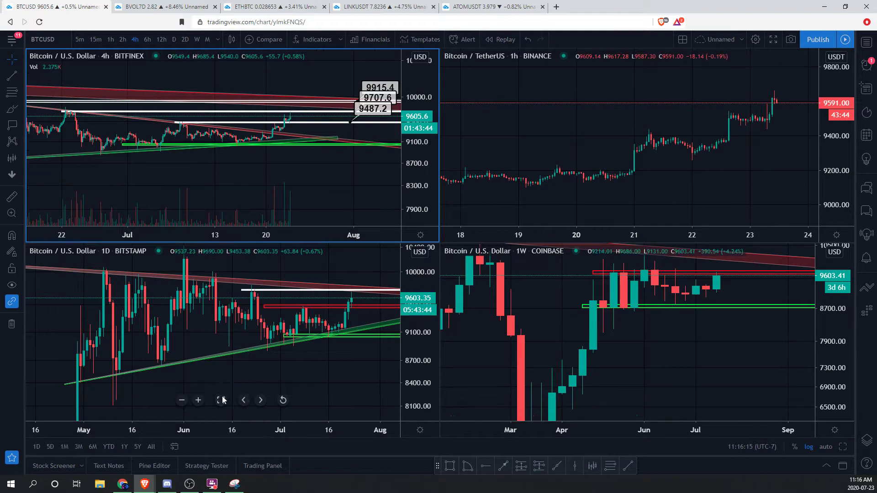
pyautogui.click(221, 401)
pyautogui.moveTo(833, 185); pyautogui.dragTo(721, 311)
pyautogui.moveTo(841, 269); pyautogui.dragTo(805, 308)
pyautogui.scroll(-2, 735, 283)
pyautogui.moveTo(733, 281); pyautogui.dragTo(693, 277)
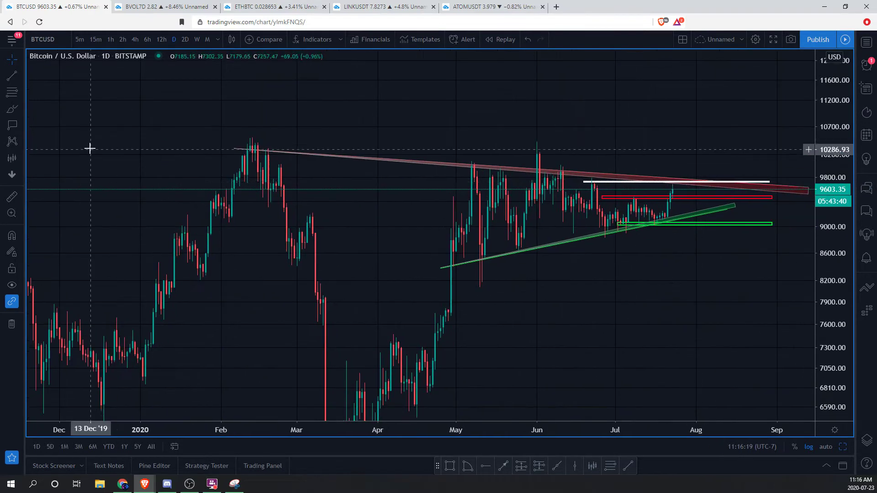
# - Draw a thin white rectangle zone just below 10,000 from the early-May high to early September on the daily chart
pyautogui.click(20, 122)
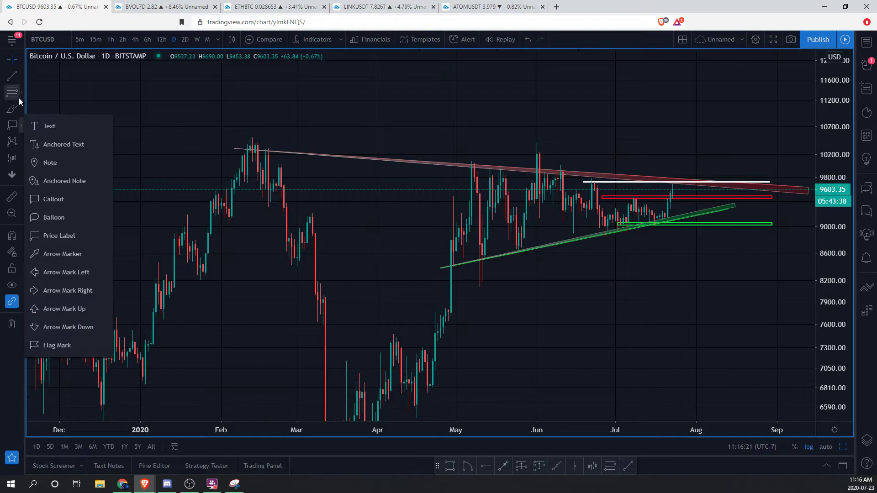
pyautogui.click(22, 109)
pyautogui.click(57, 128)
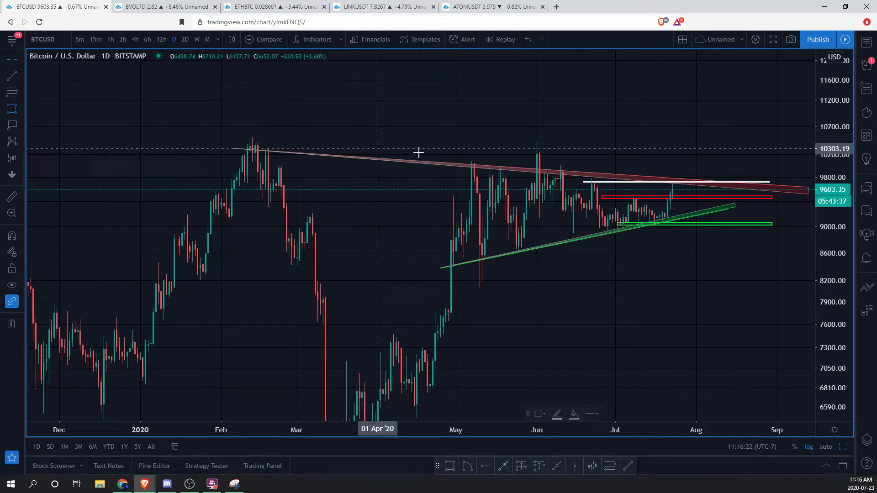
pyautogui.click(462, 167)
pyautogui.click(798, 168)
pyautogui.click(744, 136)
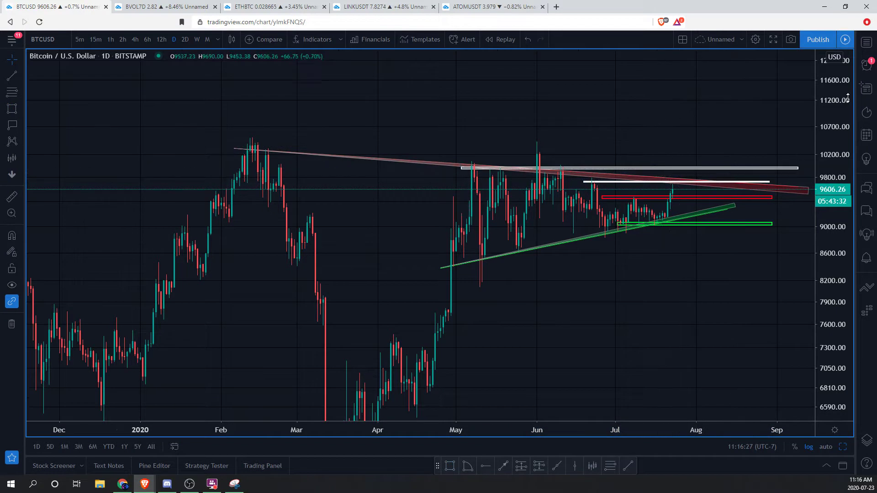
pyautogui.moveTo(846, 96); pyautogui.dragTo(846, 104)
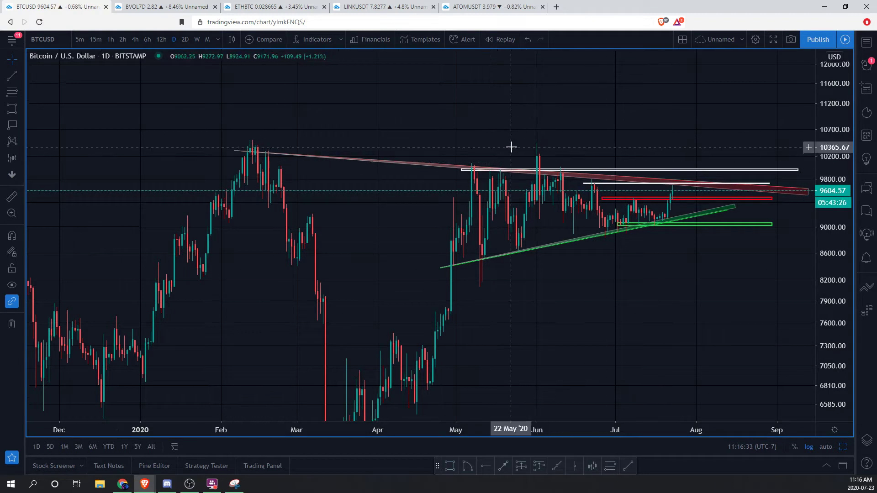
pyautogui.moveTo(833, 147); pyautogui.dragTo(823, 183)
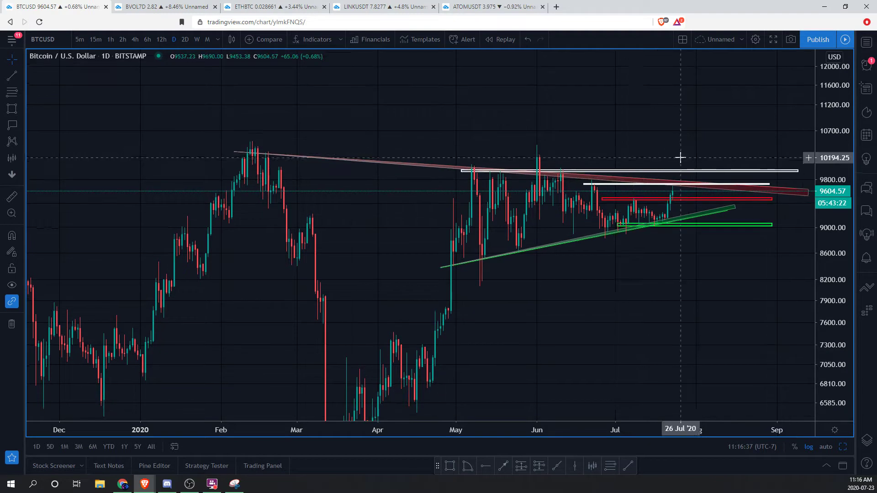
# - Circle the mid-February peak, the early-June peak and the area near 10,450 in early August with the red Brush
pyautogui.click(19, 121)
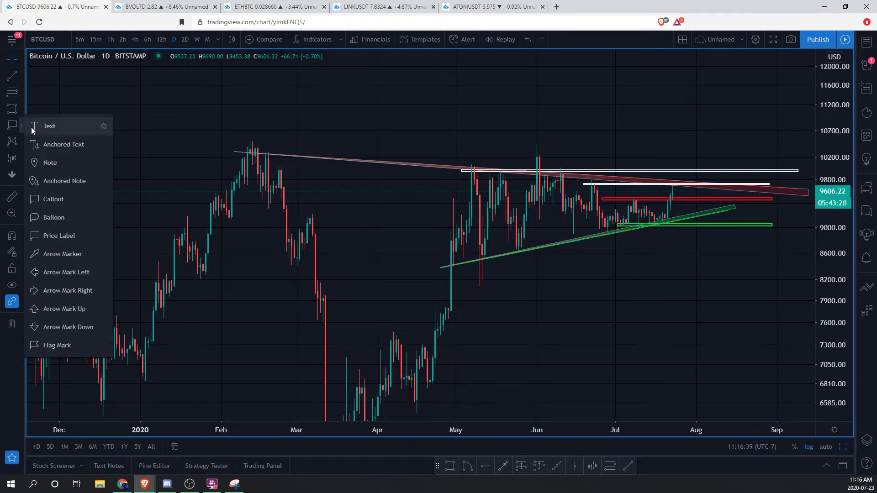
pyautogui.click(23, 110)
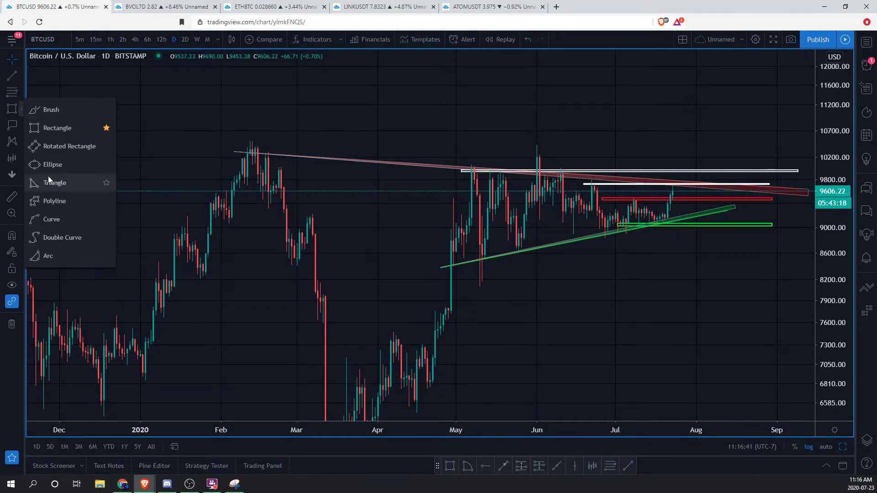
pyautogui.click(21, 122)
pyautogui.click(50, 126)
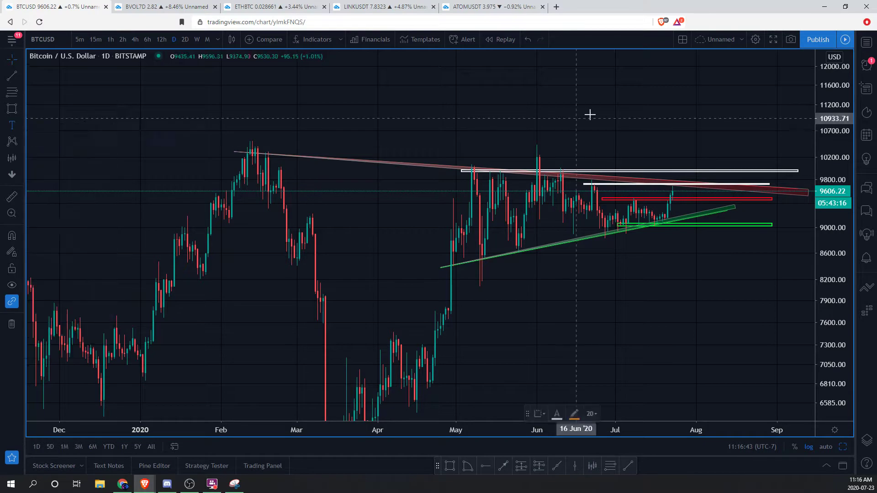
pyautogui.click(23, 110)
pyautogui.click(52, 110)
pyautogui.moveTo(714, 143); pyautogui.dragTo(691, 139)
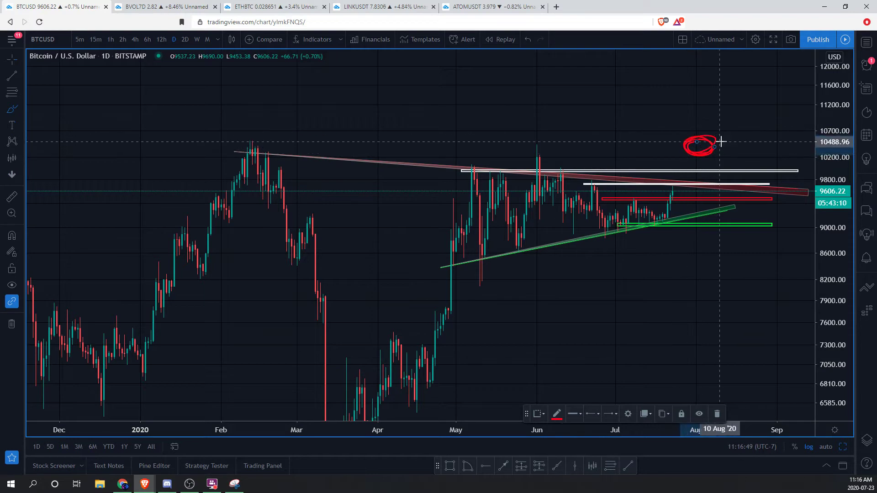
pyautogui.moveTo(537, 145); pyautogui.dragTo(525, 135)
pyautogui.moveTo(258, 146)
pyautogui.mouseDown()
pyautogui.moveTo(280, 159)
pyautogui.moveTo(245, 143)
pyautogui.mouseUp()
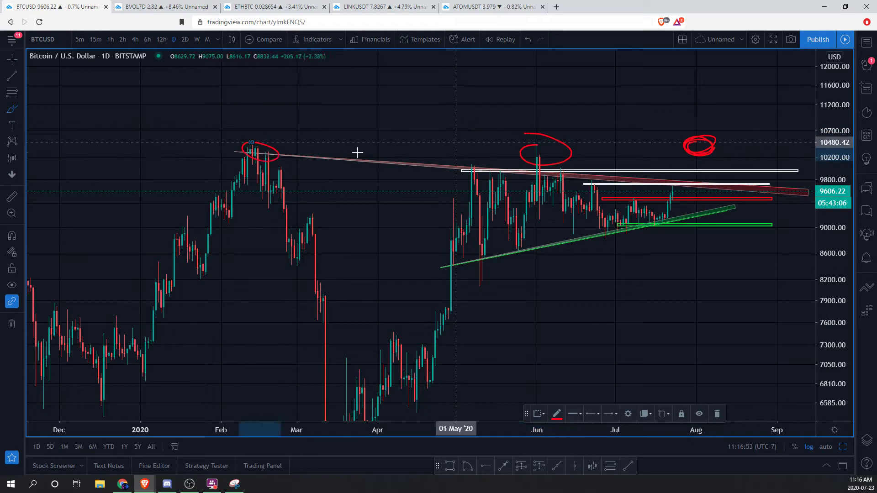
# - Brush a long line joining the February and June peaks through to August, with arrow strokes above its far end
pyautogui.moveTo(175, 149); pyautogui.dragTo(745, 129)
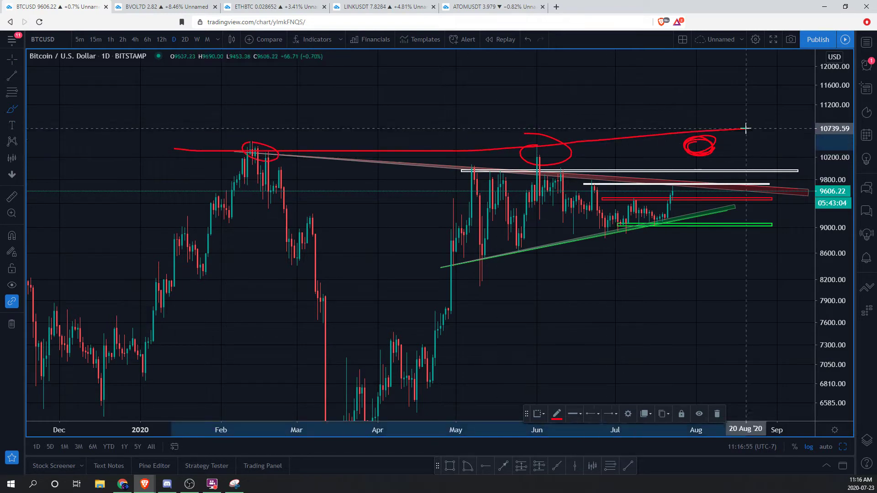
pyautogui.moveTo(617, 95); pyautogui.dragTo(701, 125)
pyautogui.moveTo(614, 127); pyautogui.dragTo(694, 124)
pyautogui.moveTo(696, 93); pyautogui.dragTo(734, 118)
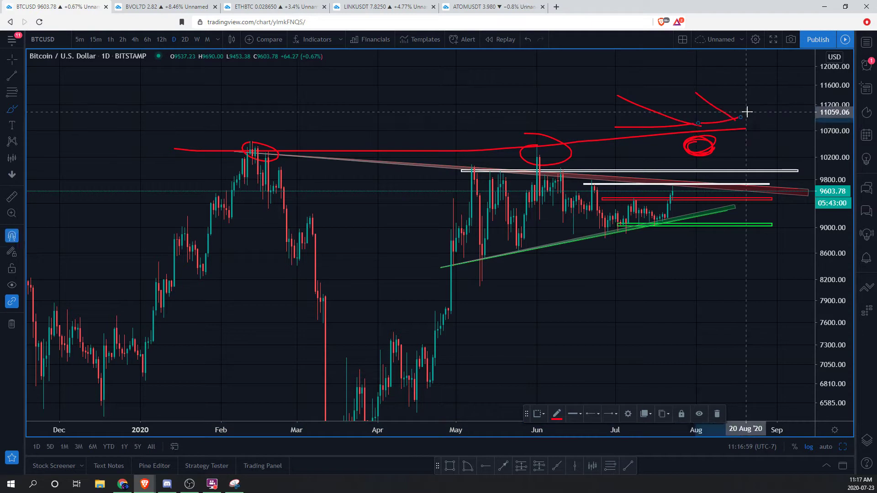
# - Undo all red Brush circles, lines and arrow strokes on the daily Bitcoin chart
pyautogui.hotkey('ctrl', 'z')
pyautogui.hotkey('ctrl', 'z')
pyautogui.hotkey('ctrl', 'z')
pyautogui.hotkey('ctrl', 'z')
pyautogui.hotkey('ctrl', 'z')
pyautogui.hotkey('ctrl', 'z')
pyautogui.hotkey('ctrl', 'z')
pyautogui.hotkey('ctrl', 'z')
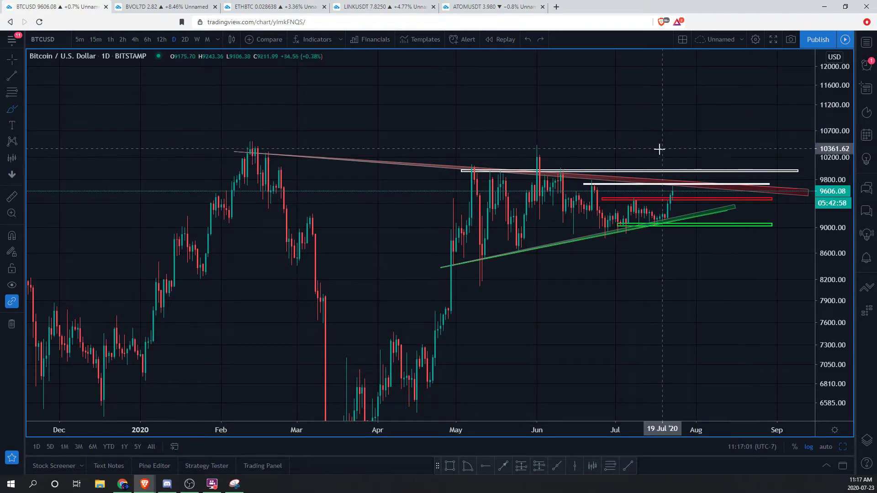
pyautogui.moveTo(610, 149); pyautogui.dragTo(608, 150)
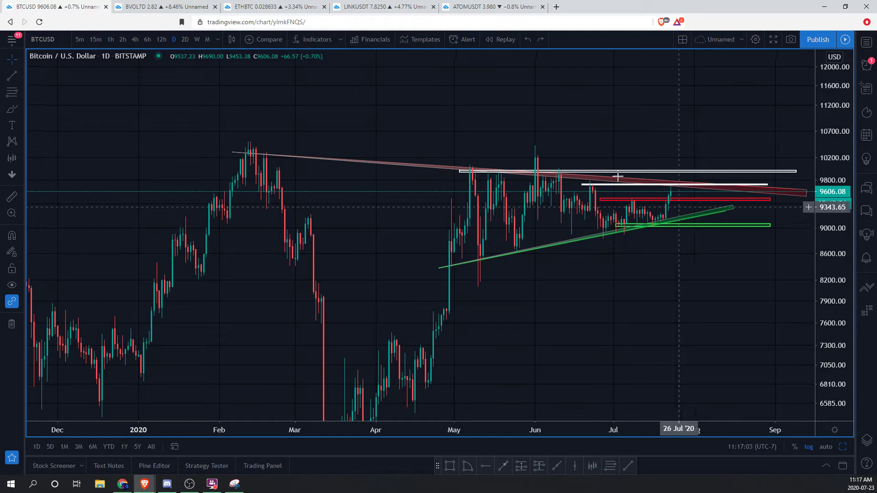
# - Switch to the Bitcoin Historical Volatility Index chart and set it to the four-hour timeframe
pyautogui.click(144, 4)
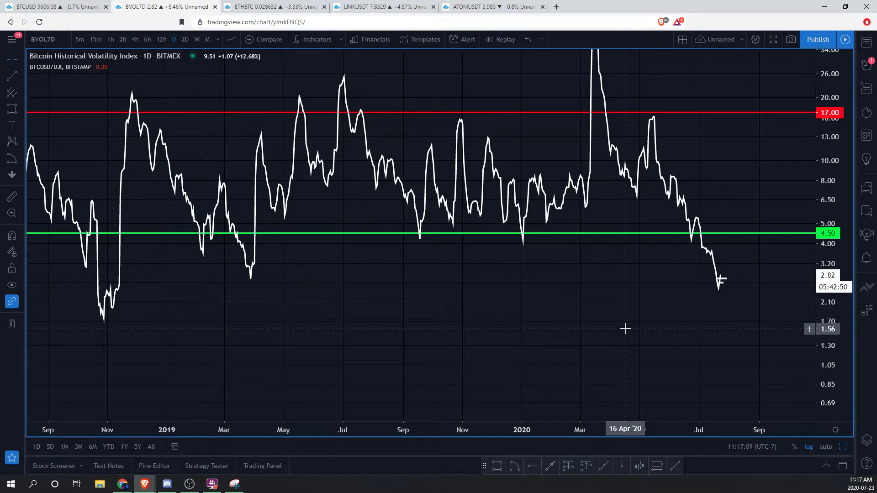
pyautogui.scroll(5, 625, 329)
pyautogui.scroll(2, 705, 346)
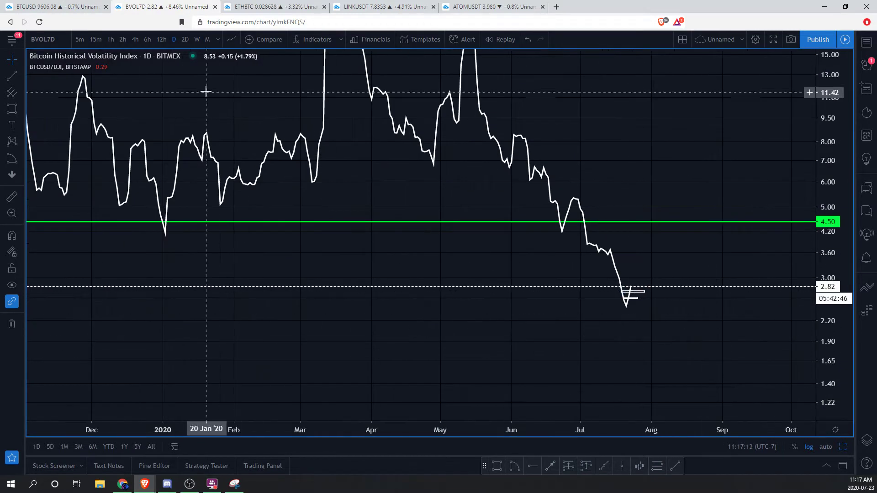
pyautogui.click(134, 39)
# - Examine the volatility index's latest move relative to the two white zones below the 4.50 line
pyautogui.moveTo(817, 336); pyautogui.dragTo(812, 201)
pyautogui.moveTo(689, 351); pyautogui.dragTo(704, 322)
pyautogui.scroll(2, 696, 325)
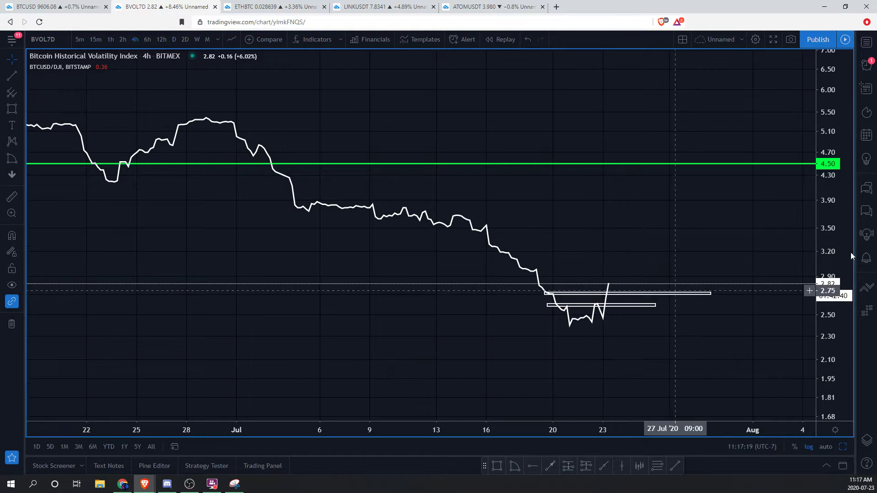
pyautogui.moveTo(829, 276); pyautogui.dragTo(825, 203)
pyautogui.moveTo(660, 208); pyautogui.dragTo(692, 192)
pyautogui.moveTo(828, 201); pyautogui.dragTo(826, 173)
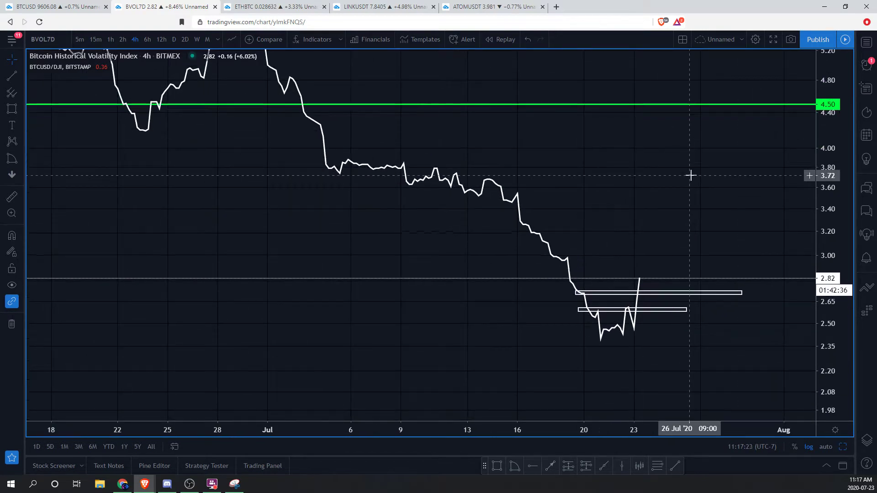
pyautogui.moveTo(691, 164); pyautogui.dragTo(691, 161)
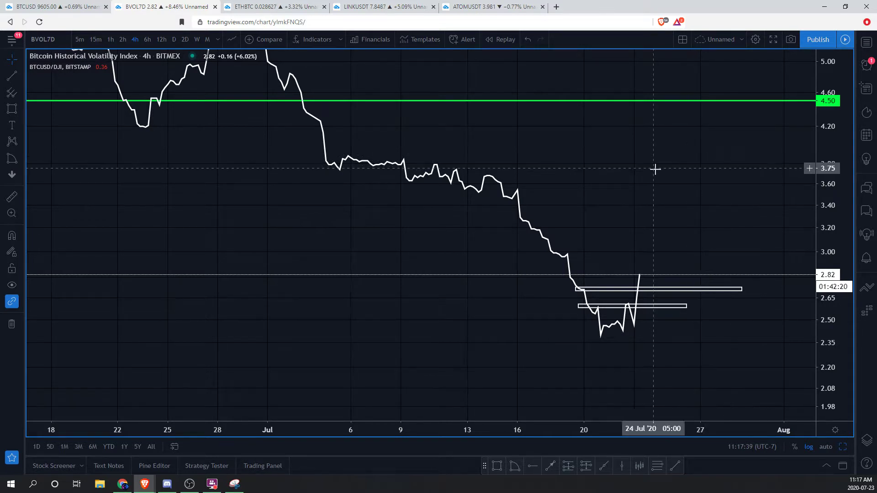
pyautogui.moveTo(651, 167); pyautogui.dragTo(679, 176)
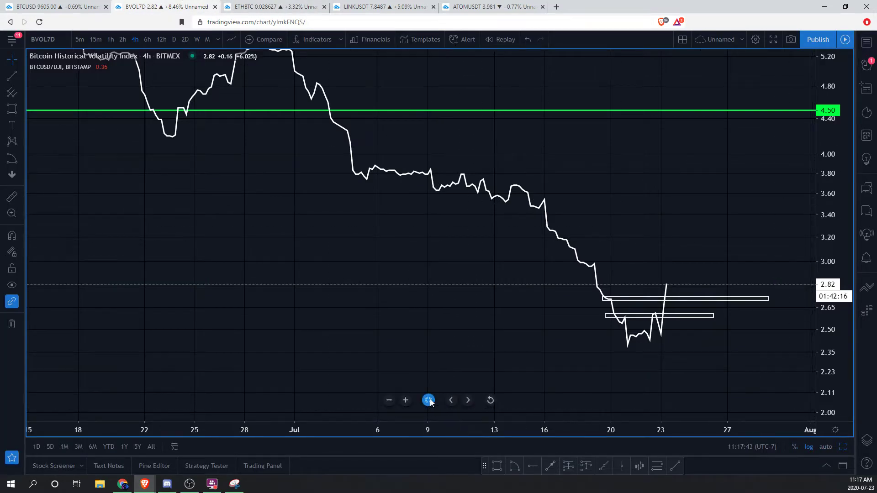
# - Enlarge the 12-hour Crypto Total Market Cap Exclude BTC chart and examine the rally relative to its white zones and the 111.591B line
pyautogui.click(430, 401)
pyautogui.moveTo(311, 167); pyautogui.dragTo(286, 162)
pyautogui.click(223, 205)
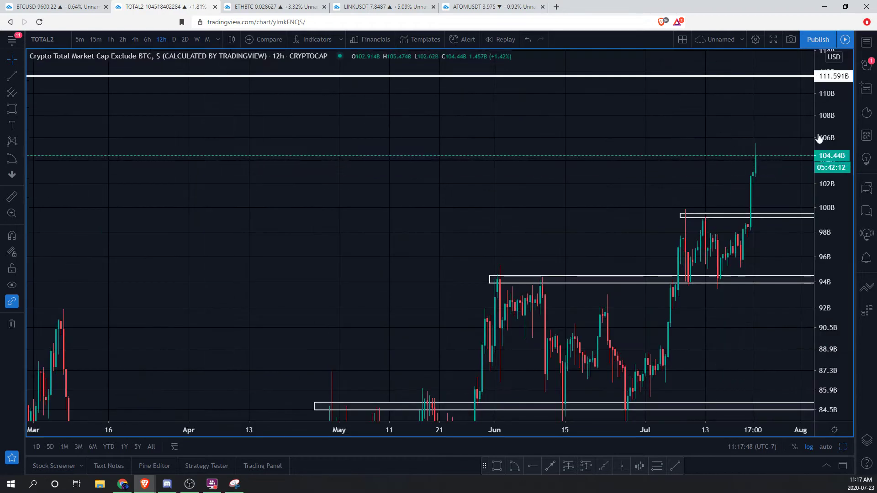
pyautogui.moveTo(825, 146); pyautogui.dragTo(795, 285)
pyautogui.moveTo(741, 287); pyautogui.dragTo(701, 252)
pyautogui.moveTo(828, 219); pyautogui.dragTo(822, 281)
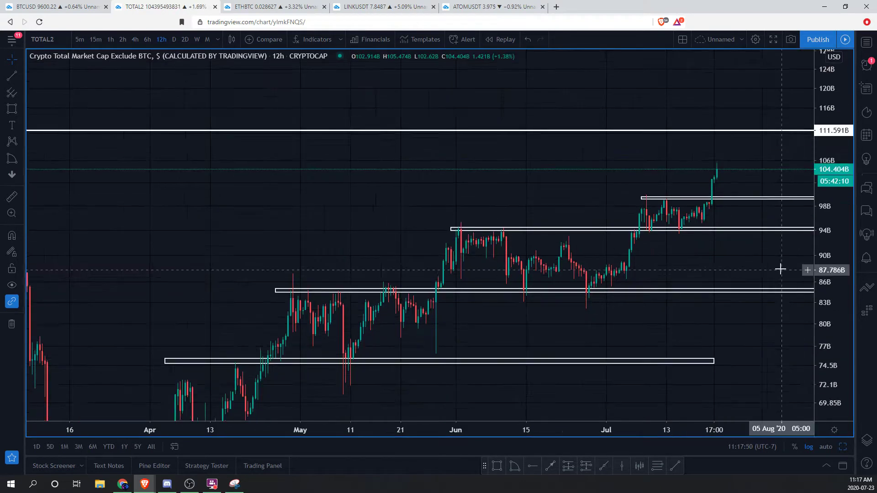
pyautogui.moveTo(774, 263); pyautogui.dragTo(750, 240)
pyautogui.scroll(-1, 705, 227)
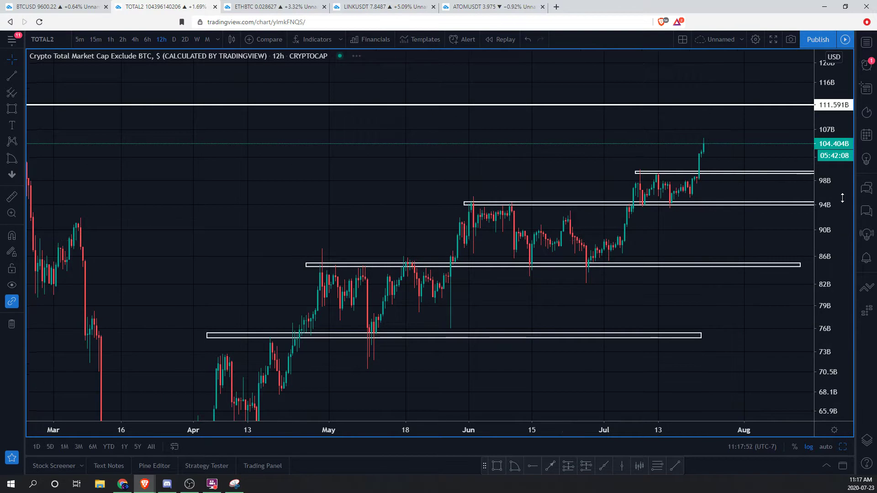
# - Restore the four-chart layout and reframe the 12-hour altcoin market cap chart around its rally and white zones
pyautogui.moveTo(842, 198); pyautogui.dragTo(841, 203)
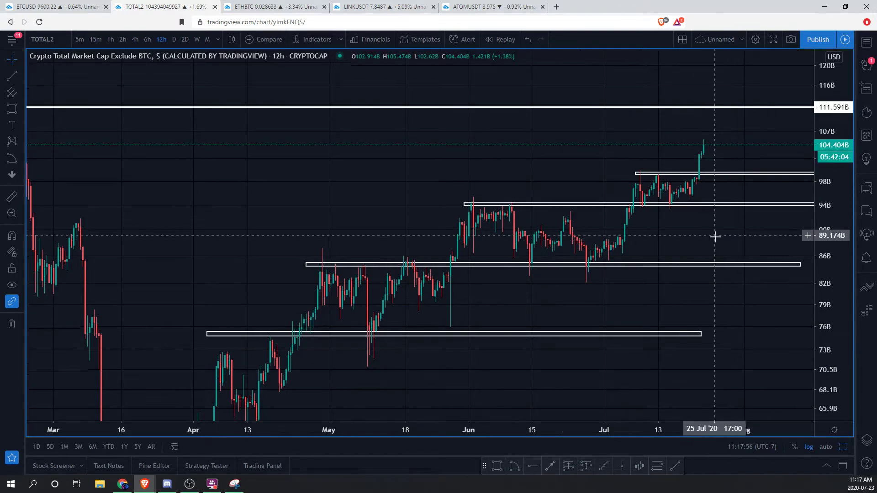
pyautogui.click(429, 399)
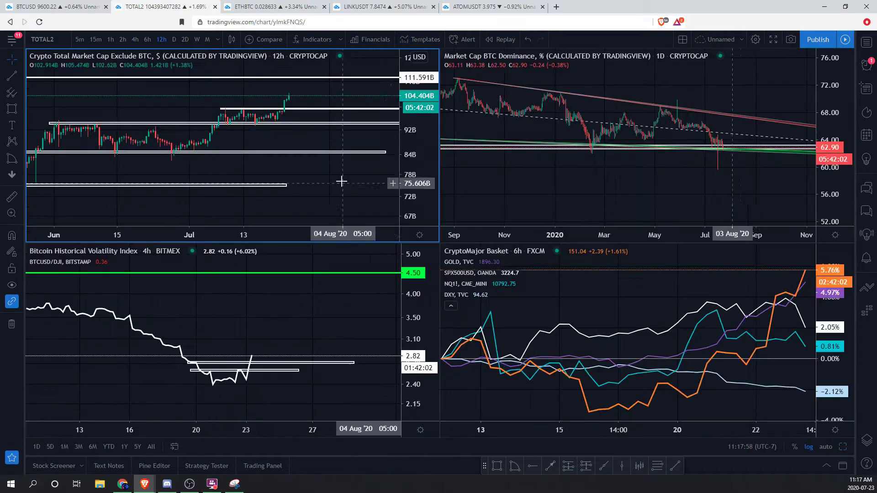
pyautogui.moveTo(413, 179); pyautogui.dragTo(412, 148)
pyautogui.moveTo(286, 146); pyautogui.dragTo(304, 157)
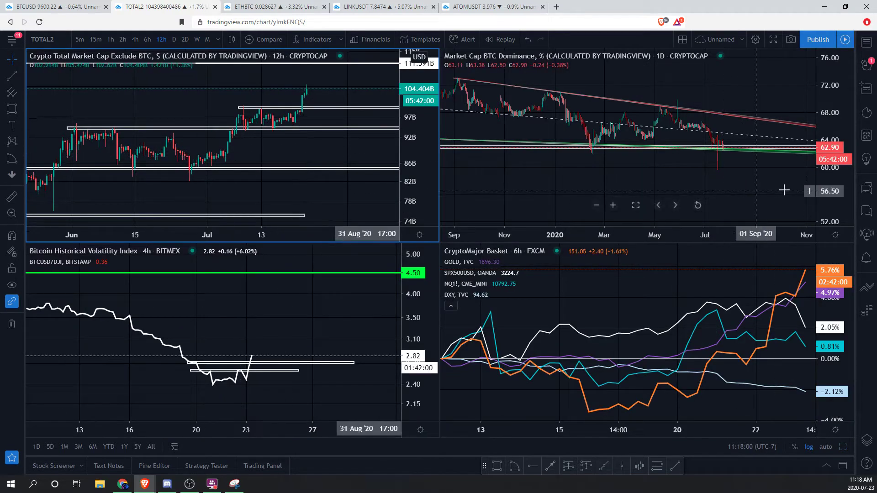
# - Examine the latest candles on the daily Market Cap BTC Dominance chart against the white zone and green support trendline
pyautogui.moveTo(833, 193); pyautogui.dragTo(832, 151)
pyautogui.scroll(8, 797, 146)
pyautogui.moveTo(605, 185); pyautogui.dragTo(758, 183)
pyautogui.scroll(1, 753, 184)
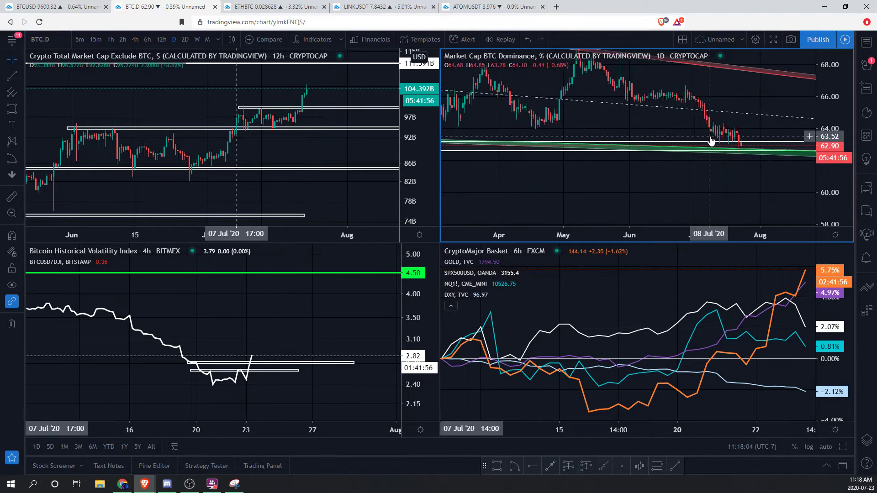
pyautogui.scroll(3, 756, 141)
pyautogui.moveTo(821, 155); pyautogui.dragTo(819, 111)
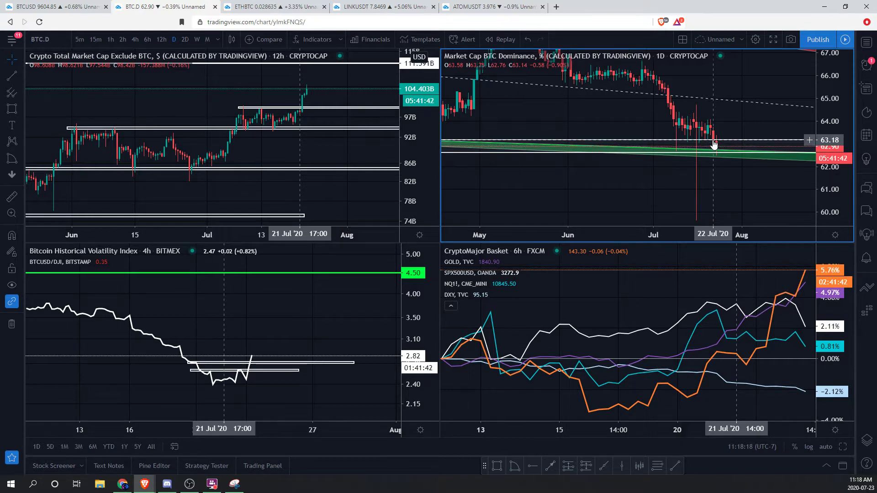
# - Switch to the VeChain, Stellar, ChainLink and Cardano layout and reframe the ChainLink chart and Cardano's four-hour triangle
pyautogui.click(253, 7)
pyautogui.click(396, 5)
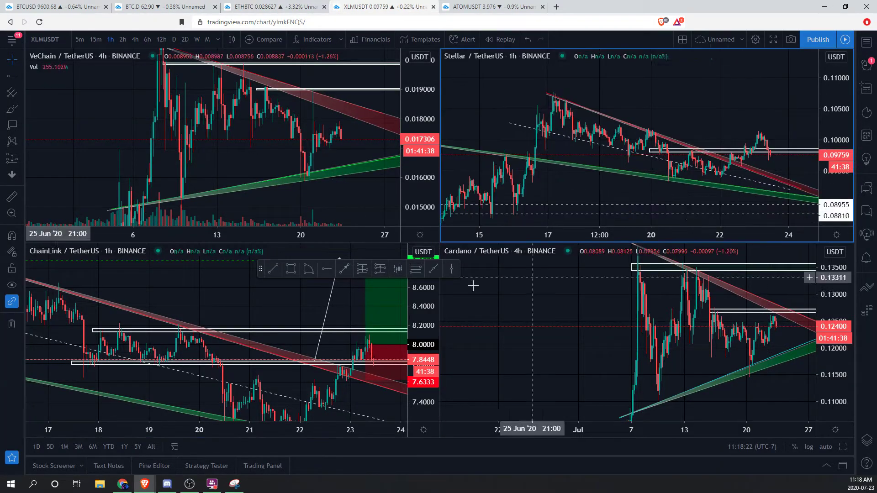
pyautogui.moveTo(417, 302); pyautogui.dragTo(417, 365)
pyautogui.moveTo(839, 296); pyautogui.dragTo(840, 376)
pyautogui.moveTo(778, 390); pyautogui.dragTo(732, 380)
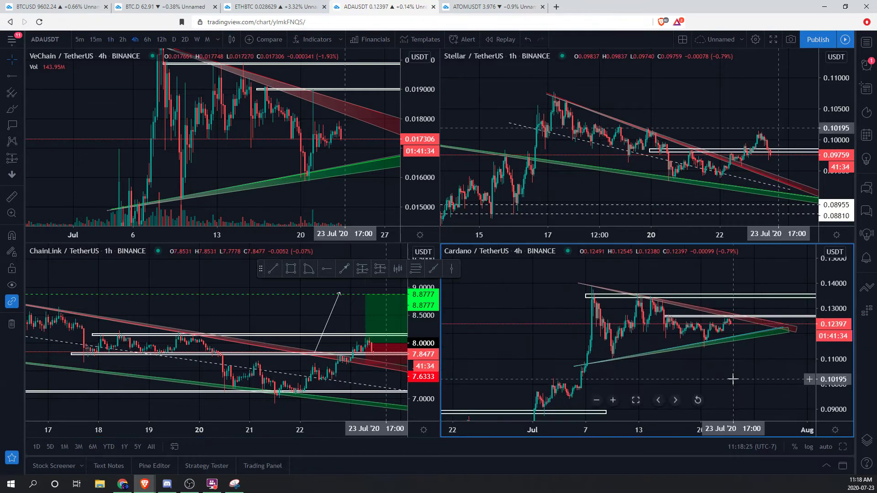
pyautogui.scroll(1, 277, 302)
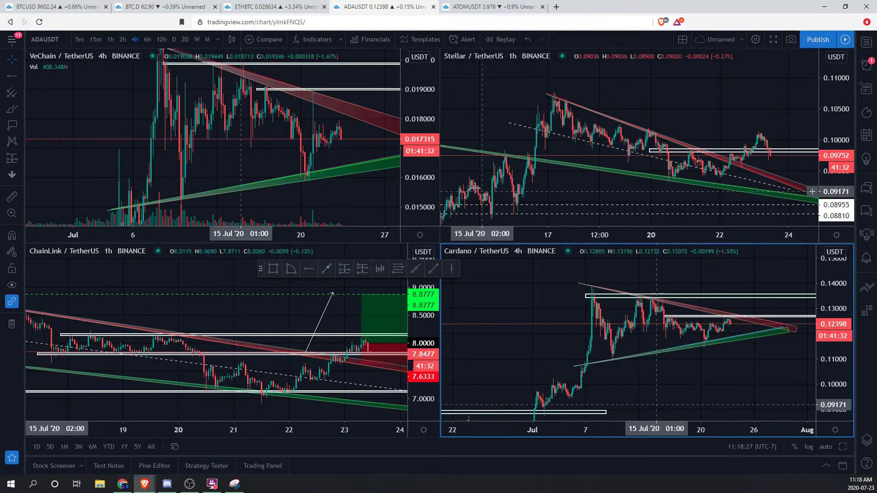
# - Reframe the four-hour VeChain chart around its triangle and move the floating drawing toolbar off the charts
pyautogui.moveTo(406, 132); pyautogui.dragTo(337, 183)
pyautogui.moveTo(410, 114); pyautogui.dragTo(413, 141)
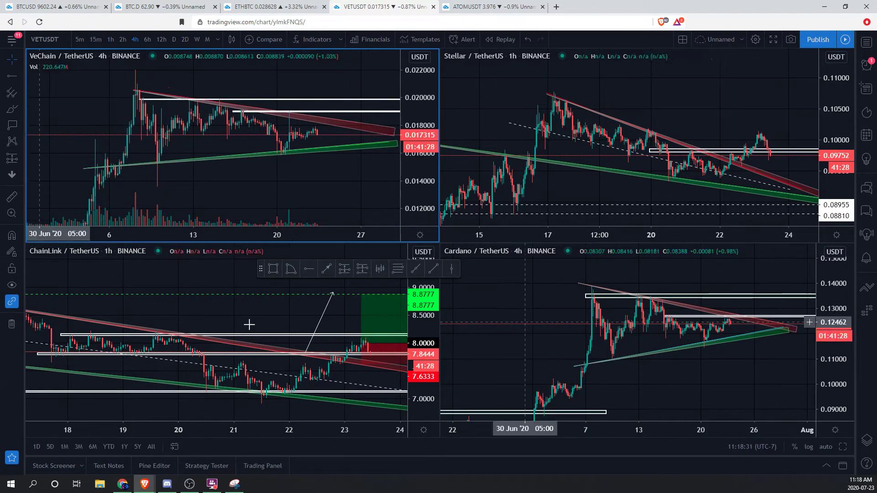
pyautogui.moveTo(259, 268); pyautogui.dragTo(406, 465)
# - Examine the one-hour Stellar chart's pullback to the white zone above the red descending trendline
pyautogui.scroll(4, 631, 153)
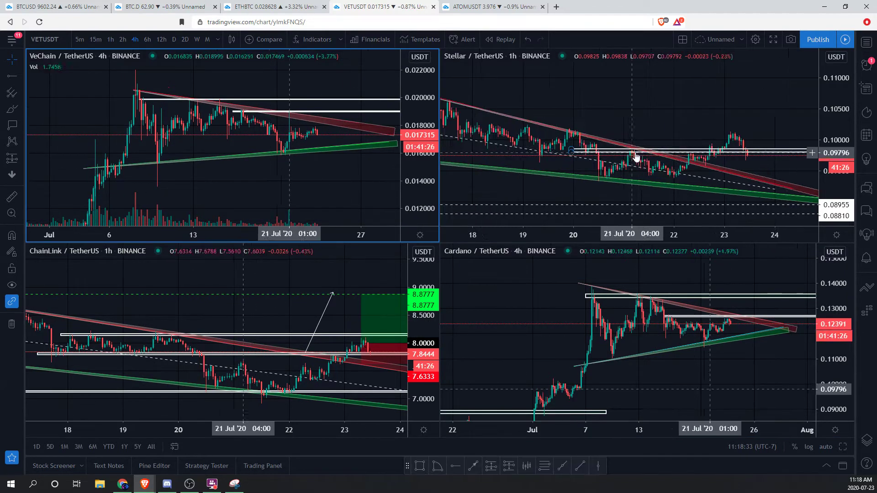
pyautogui.moveTo(838, 181)
pyautogui.mouseDown()
pyautogui.moveTo(820, 122)
pyautogui.moveTo(804, 122)
pyautogui.moveTo(824, 137)
pyautogui.mouseUp()
pyautogui.scroll(2, 674, 123)
pyautogui.moveTo(674, 118); pyautogui.dragTo(706, 114)
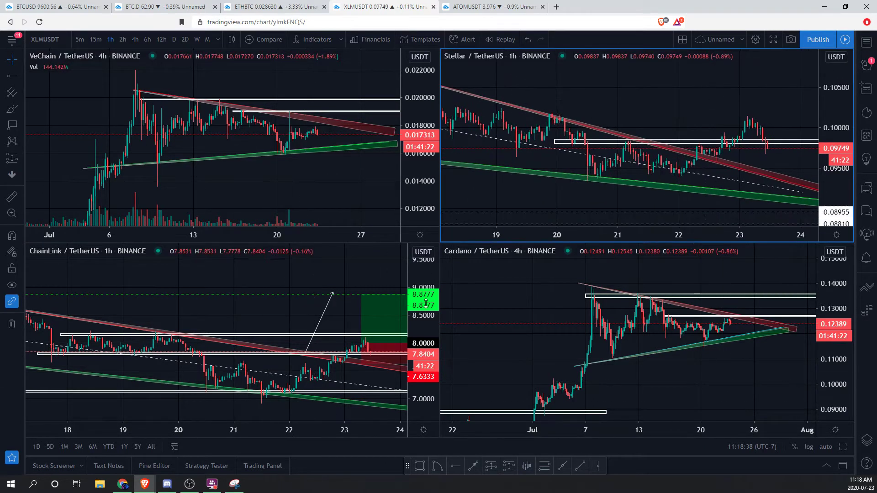
# - Enlarge the one-hour ChainLink chart, examine the long position from 8.0000 toward the 8.8777 target, and restore the four-chart layout
pyautogui.moveTo(426, 295); pyautogui.dragTo(425, 266)
pyautogui.moveTo(304, 300); pyautogui.dragTo(283, 290)
pyautogui.moveTo(316, 314); pyautogui.dragTo(306, 304)
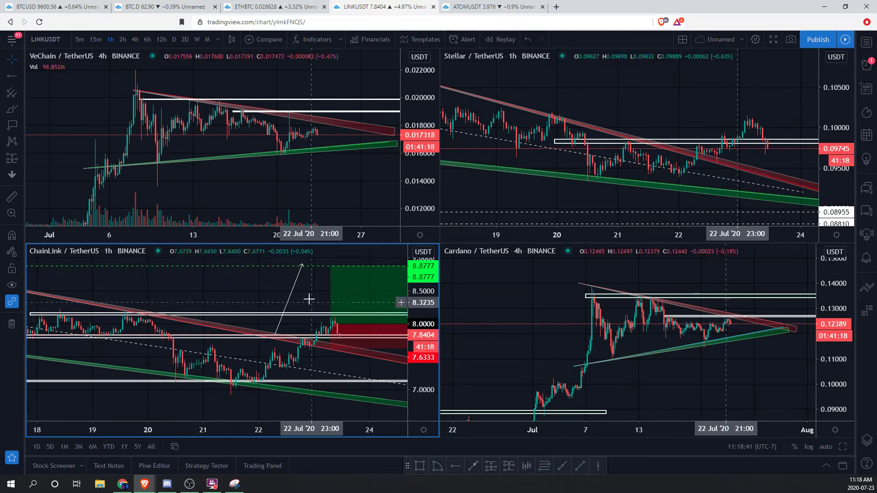
pyautogui.click(221, 401)
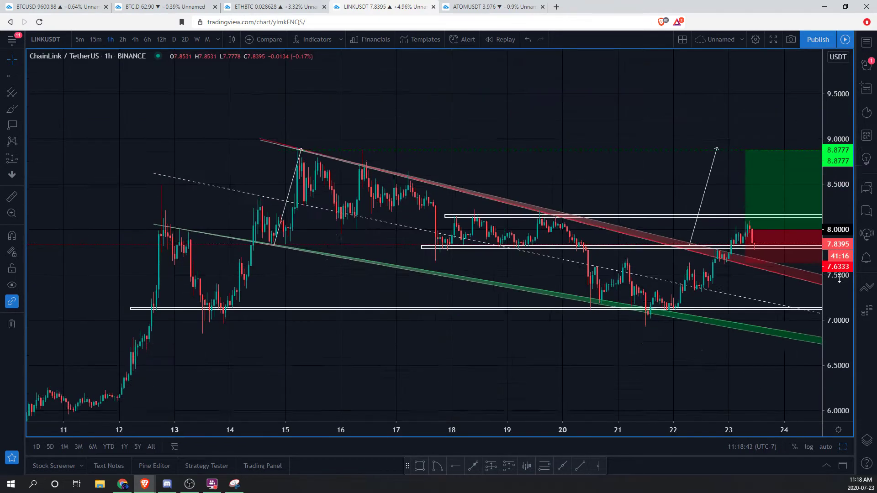
pyautogui.moveTo(710, 354); pyautogui.dragTo(635, 342)
pyautogui.scroll(-2, 614, 341)
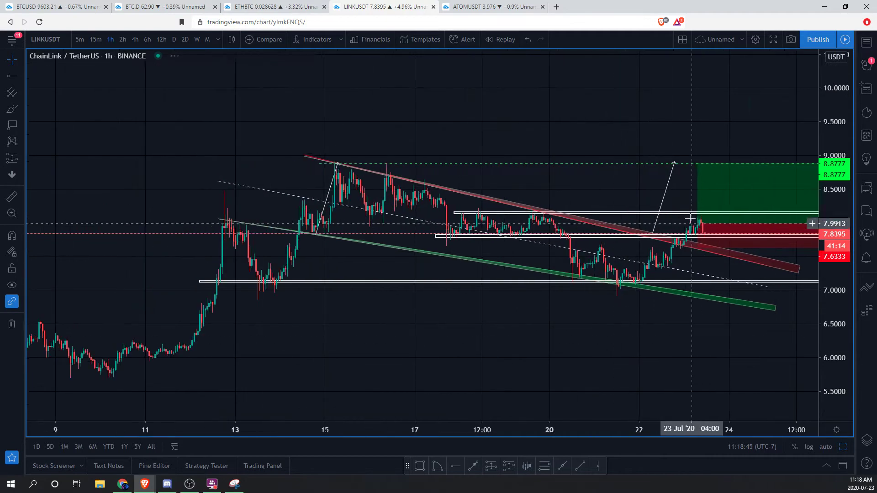
pyautogui.moveTo(834, 301); pyautogui.dragTo(833, 312)
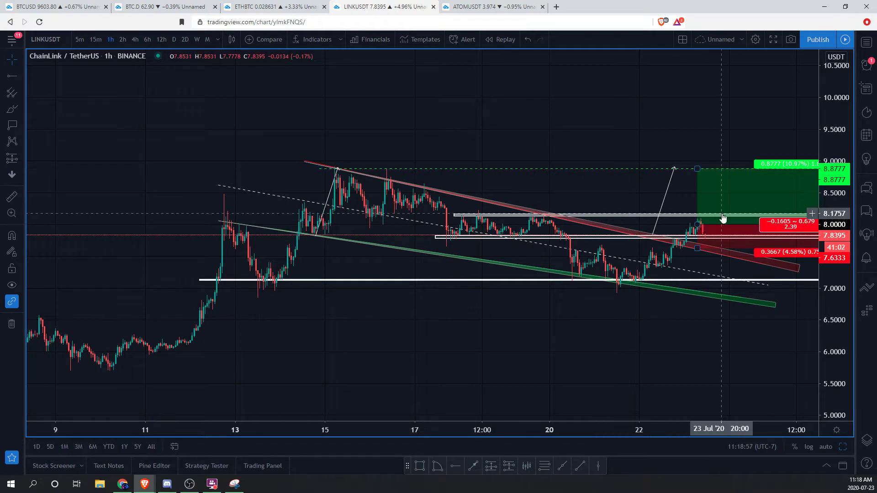
pyautogui.moveTo(699, 159); pyautogui.dragTo(683, 154)
pyautogui.moveTo(826, 222); pyautogui.dragTo(826, 197)
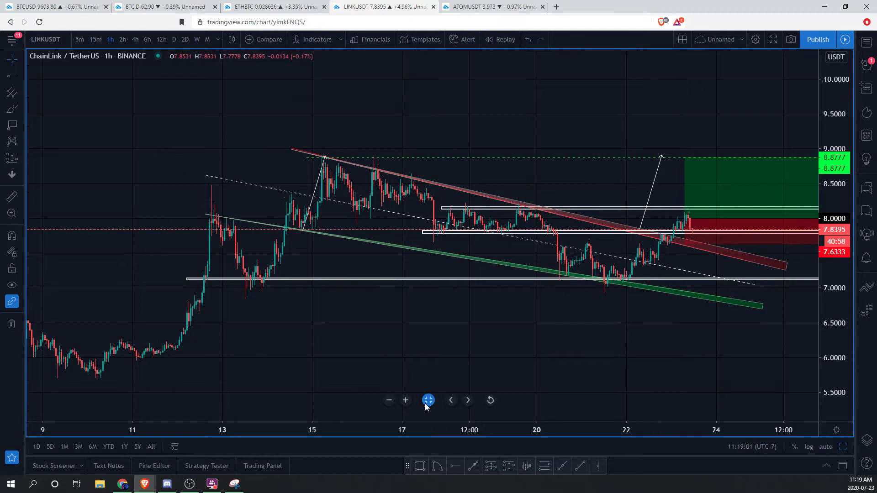
pyautogui.click(428, 400)
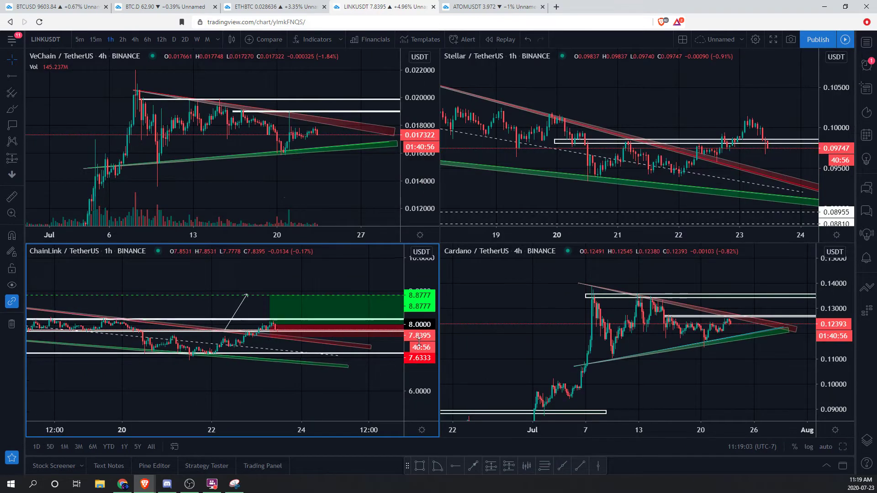
# - Reframe the small ChainLink chart to show the falling channel, both arrows and the 8.8777 target, and make the VeChain chart active
pyautogui.moveTo(411, 368); pyautogui.dragTo(413, 349)
pyautogui.moveTo(212, 282); pyautogui.dragTo(201, 286)
pyautogui.moveTo(429, 319); pyautogui.dragTo(429, 300)
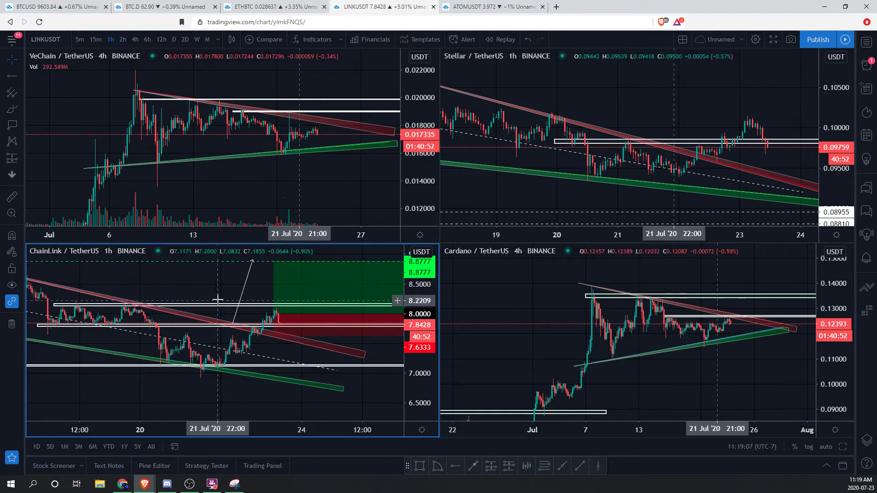
pyautogui.moveTo(212, 289); pyautogui.dragTo(206, 284)
pyautogui.moveTo(422, 339); pyautogui.dragTo(422, 325)
pyautogui.moveTo(195, 276); pyautogui.dragTo(250, 302)
pyautogui.moveTo(251, 298); pyautogui.dragTo(256, 298)
pyautogui.scroll(1, 289, 200)
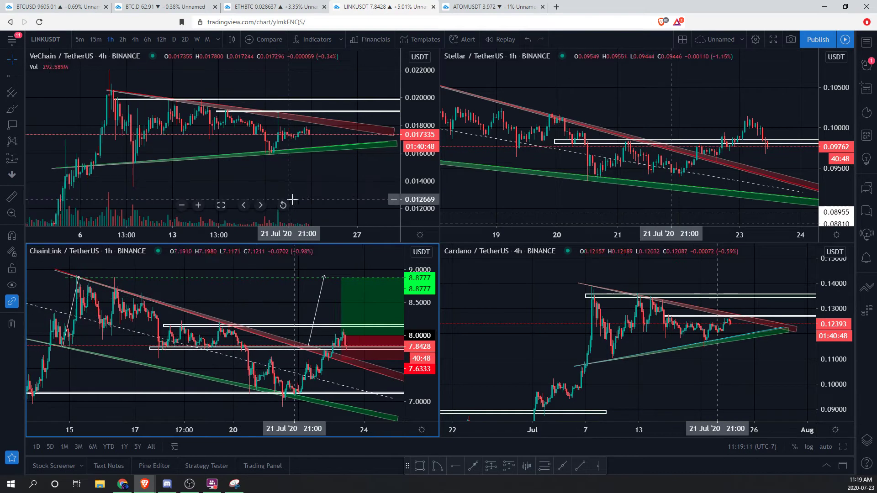
pyautogui.click(302, 191)
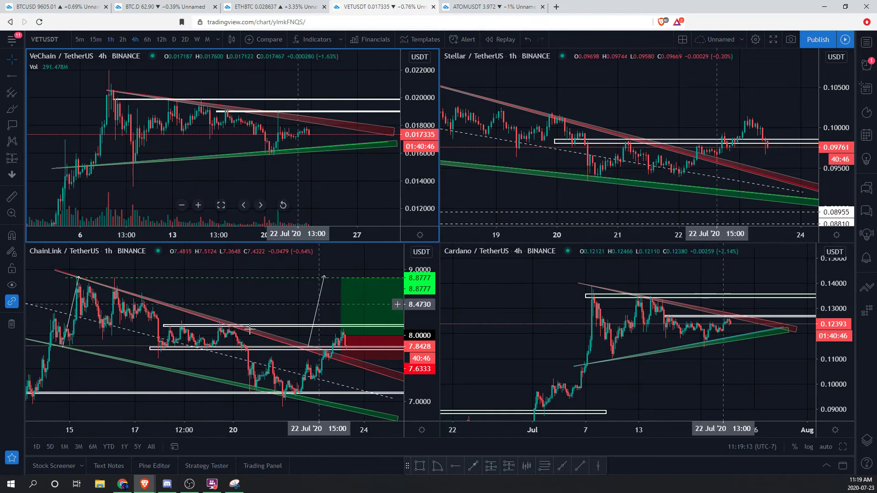
# - Switch to the Algorand and Cosmos layout, compress Algorand's price scale, and move the floating drawing toolbar off the charts
pyautogui.click(477, 5)
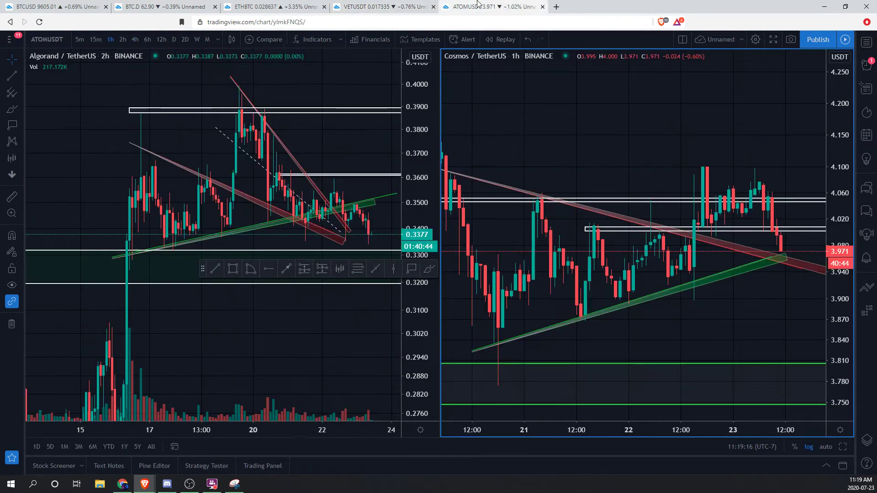
pyautogui.moveTo(416, 131); pyautogui.dragTo(398, 289)
pyautogui.moveTo(202, 268)
pyautogui.mouseDown()
pyautogui.moveTo(393, 490)
pyautogui.moveTo(400, 483)
pyautogui.mouseUp()
# - Examine the one-hour Cosmos chart's latest drop toward the crossing of the red and green trendlines
pyautogui.click(775, 152)
pyautogui.moveTo(829, 113); pyautogui.dragTo(839, 252)
pyautogui.moveTo(746, 232); pyautogui.dragTo(744, 223)
pyautogui.scroll(-2, 743, 215)
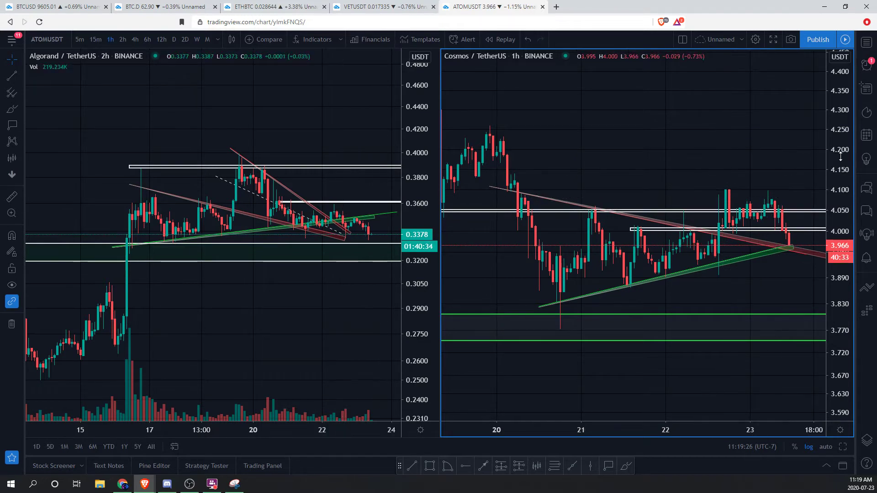
pyautogui.moveTo(837, 155); pyautogui.dragTo(837, 190)
pyautogui.moveTo(757, 176); pyautogui.dragTo(754, 173)
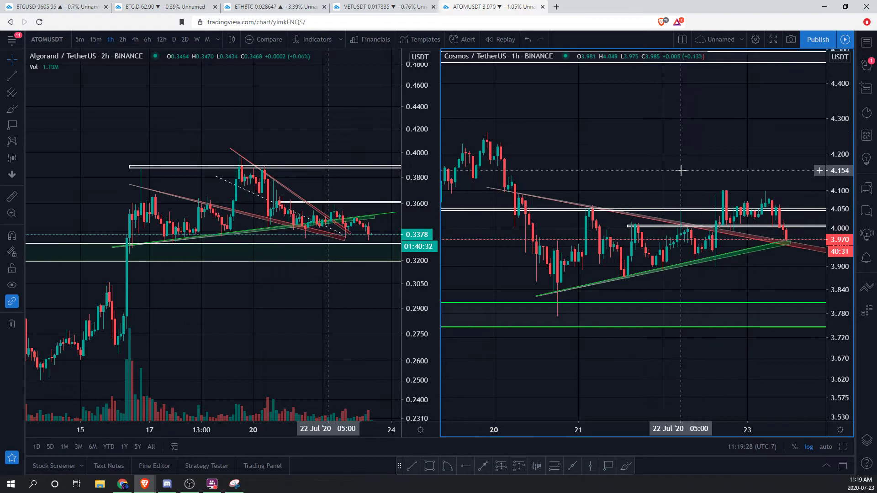
pyautogui.moveTo(670, 168); pyautogui.dragTo(667, 168)
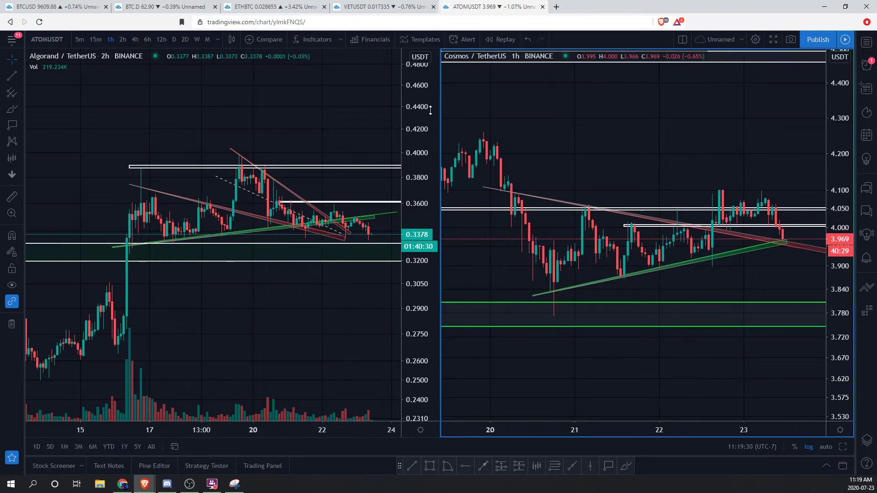
# - Reframe the two-hour Algorand chart and return to the four-altcoin layout with the ChainLink chart active
pyautogui.moveTo(431, 115); pyautogui.dragTo(427, 172)
pyautogui.moveTo(333, 334); pyautogui.dragTo(302, 322)
pyautogui.moveTo(345, 176); pyautogui.dragTo(271, 150)
pyautogui.click(368, 7)
pyautogui.click(294, 284)
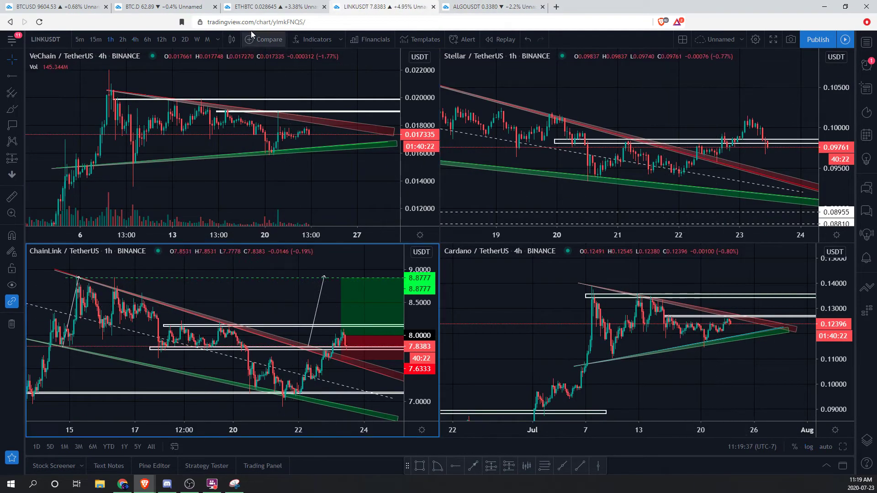
# - Enlarge the one-hour Ethereum / Bitcoin comparison chart and identify the rising orange line through its Compare settings, leaving them unchanged
pyautogui.click(311, 4)
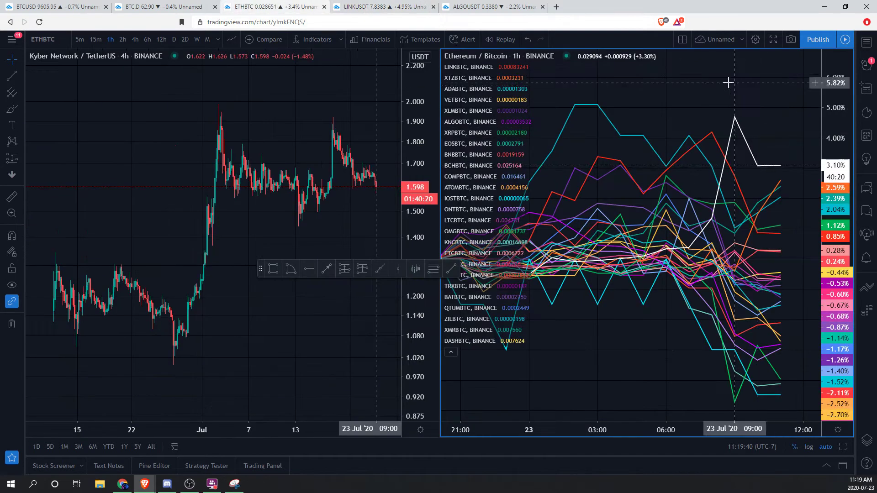
pyautogui.click(635, 401)
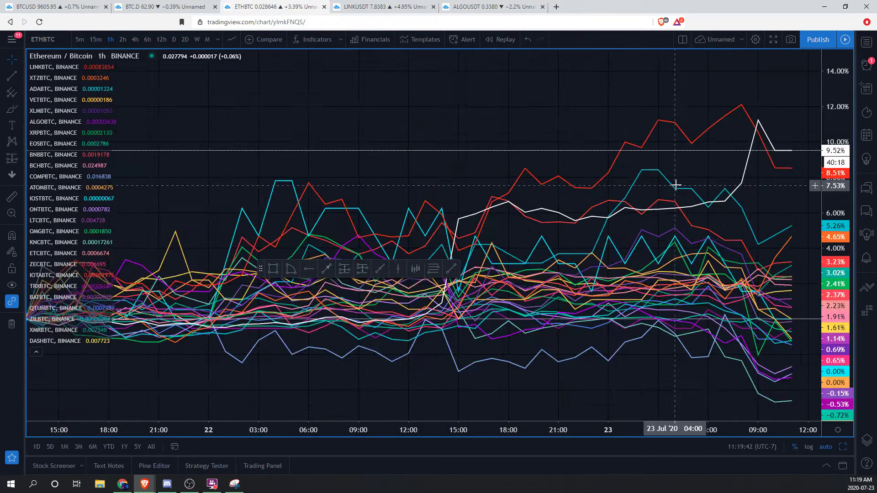
pyautogui.scroll(3, 676, 185)
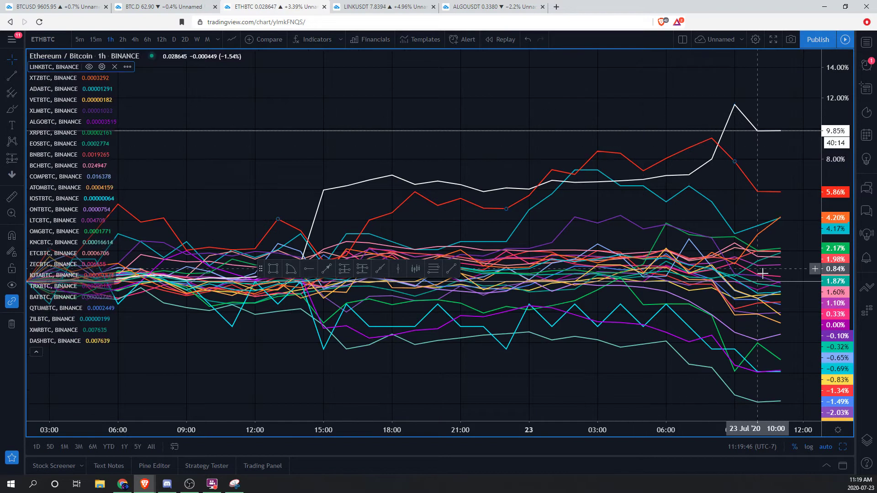
pyautogui.doubleClick(766, 234)
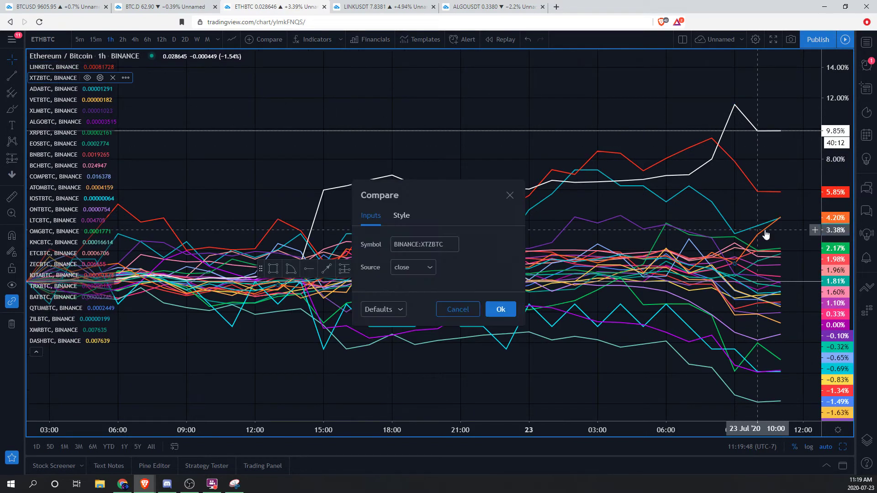
pyautogui.click(509, 195)
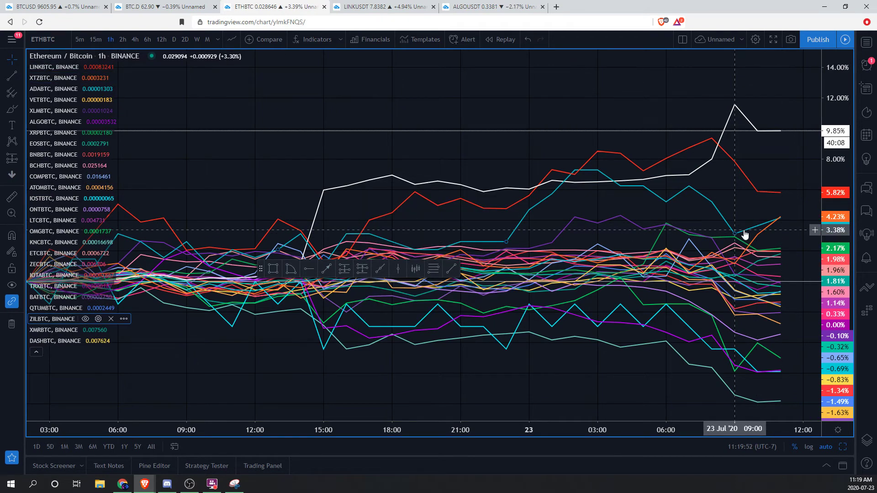
# - Compare Ethereum's white line with the other altcoin/BTC pairs over a longer period reaching back to 20 July
pyautogui.scroll(-5, 736, 207)
pyautogui.scroll(-1, 736, 207)
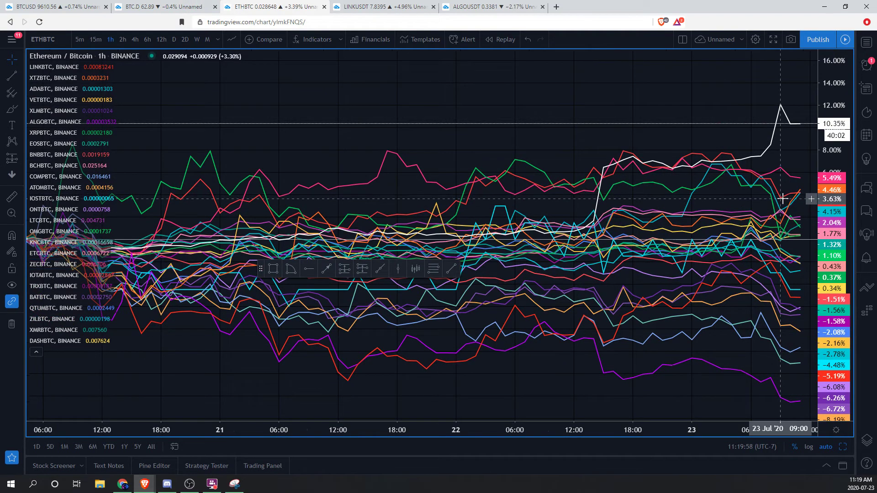
pyautogui.scroll(-1, 781, 174)
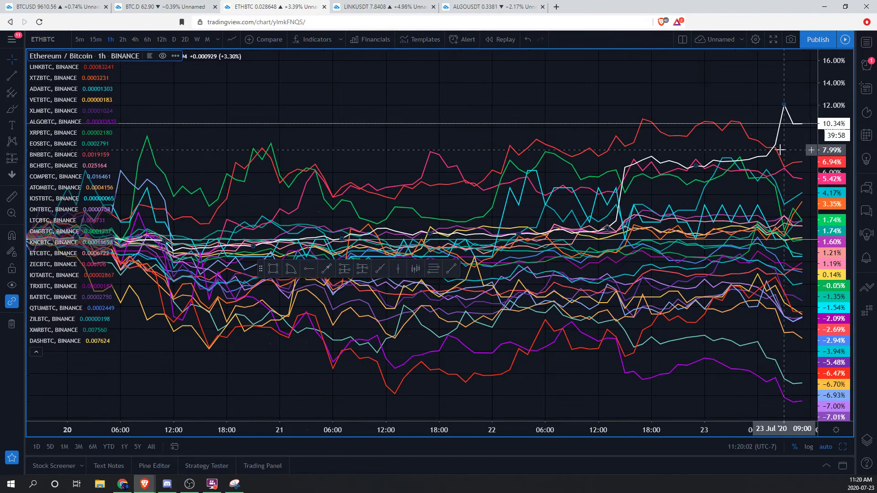
pyautogui.scroll(-1, 783, 146)
# - Glance over the four-altcoin and Ethereum comparison layouts and return to the BTC dominance and altcoin market cap layout
pyautogui.click(360, 5)
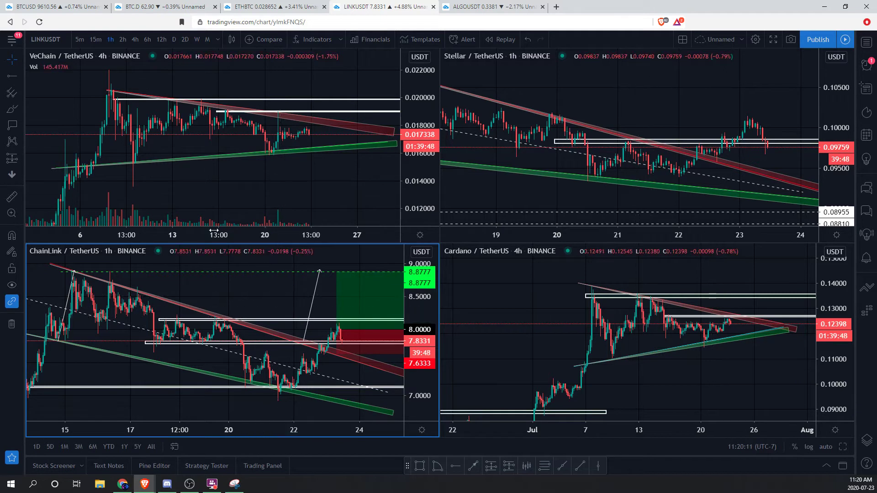
pyautogui.click(264, 5)
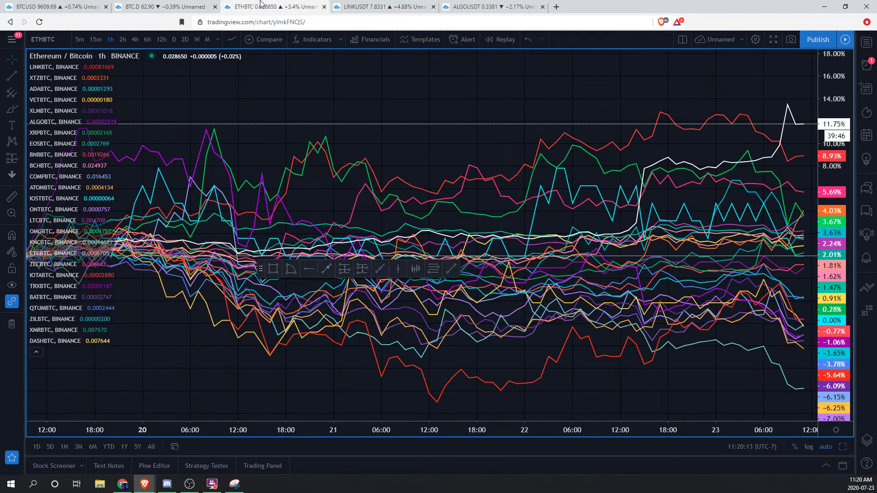
pyautogui.click(166, 5)
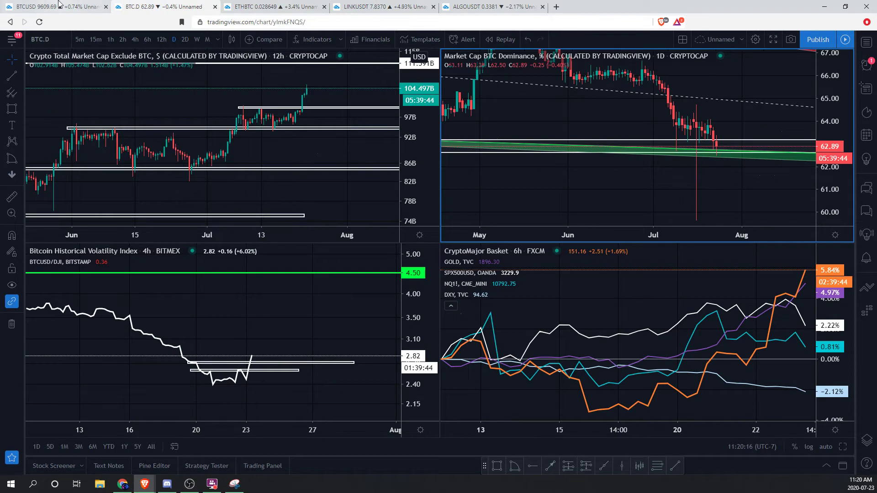
# - Return to the daily Bitcoin chart, restore the browser window beside the forex and S&P 500 charts, and frame May through August
pyautogui.click(54, 6)
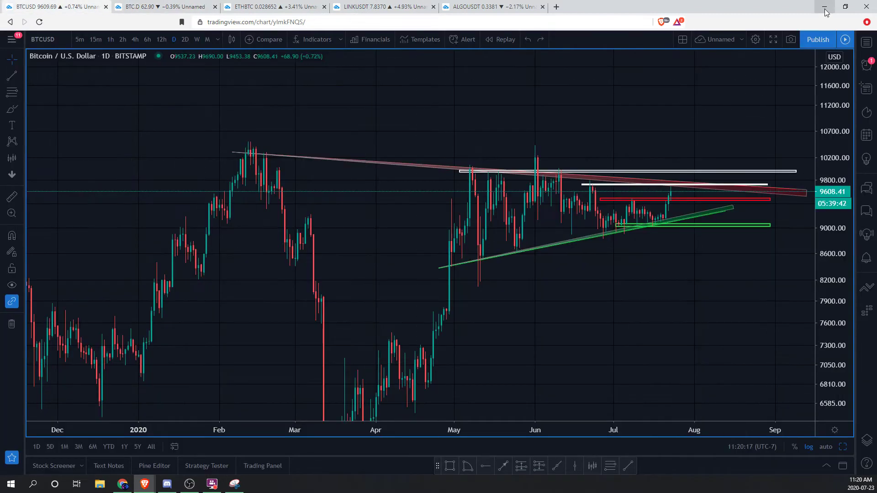
pyautogui.click(845, 7)
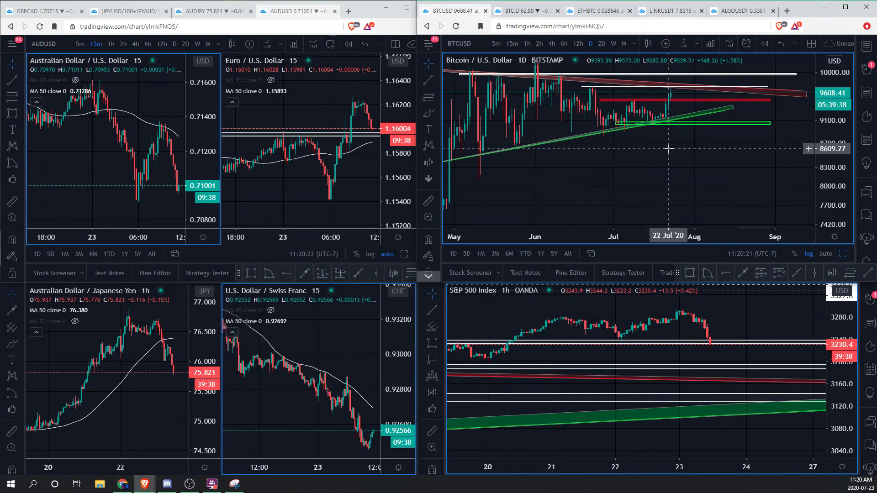
pyautogui.moveTo(671, 149); pyautogui.dragTo(733, 167)
pyautogui.moveTo(833, 175); pyautogui.dragTo(833, 167)
pyautogui.moveTo(765, 189); pyautogui.dragTo(774, 205)
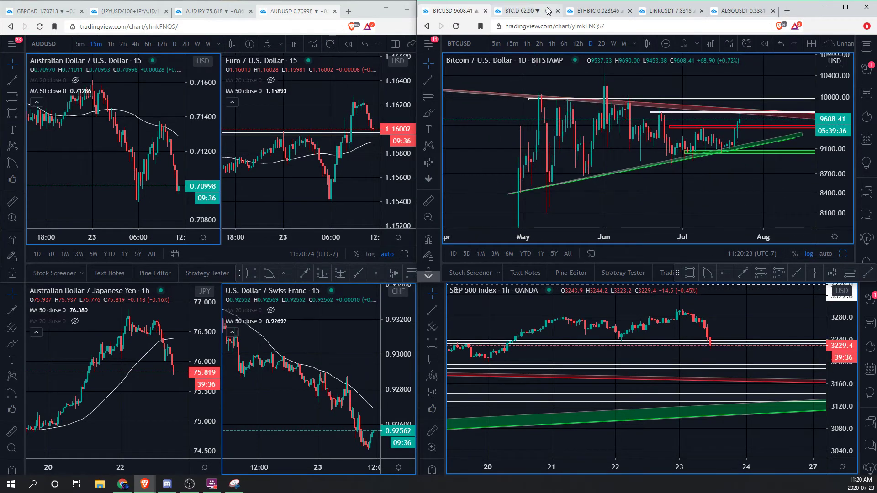
# - Switch to the four-altcoin layout and enlarge the one-hour ChainLink / TetherUS chart, framing the price action from 17 July
pyautogui.click(530, 15)
pyautogui.click(669, 11)
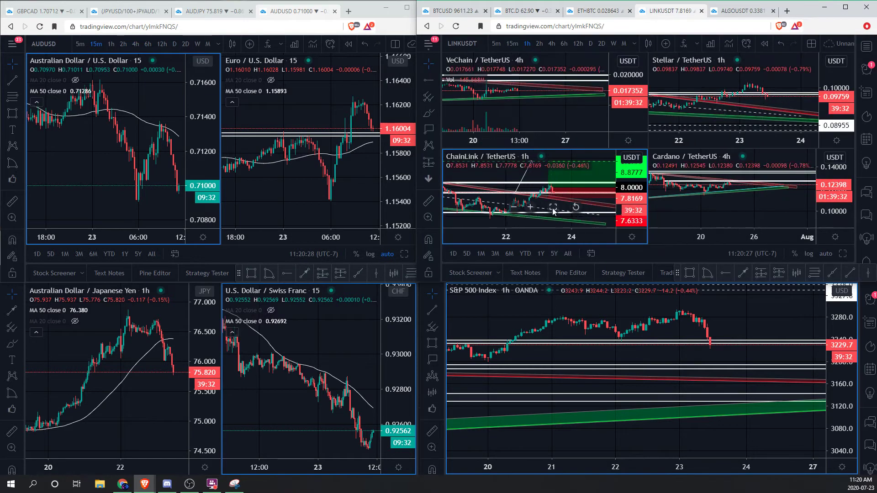
pyautogui.click(553, 207)
pyautogui.scroll(3, 700, 110)
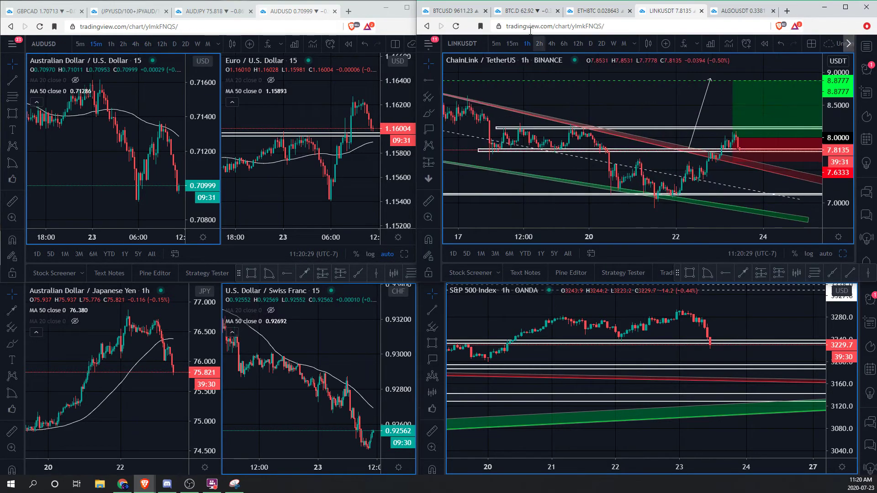
# - Return to the Bitcoin layout, enlarge the four-hour Bitfinex chart instead of the daily one, and frame its 9487.2, 9707.6 and 9915.4 zones
pyautogui.click(461, 12)
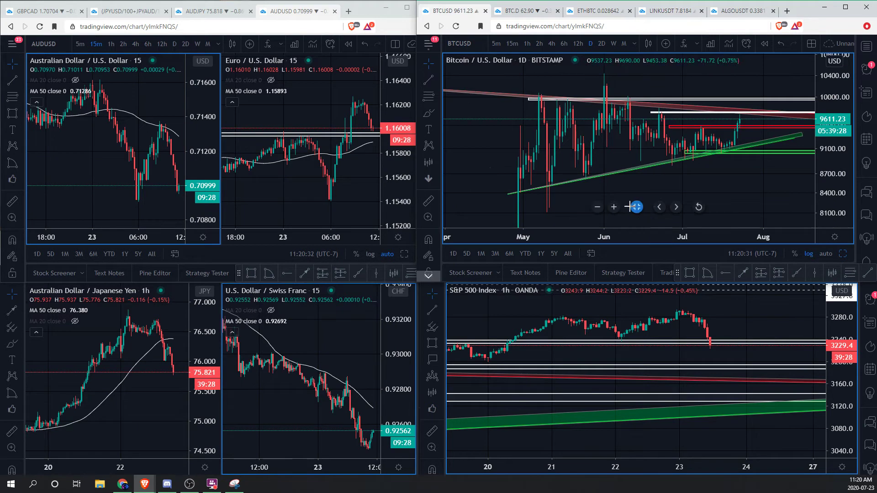
pyautogui.click(636, 206)
pyautogui.click(758, 111)
pyautogui.click(637, 207)
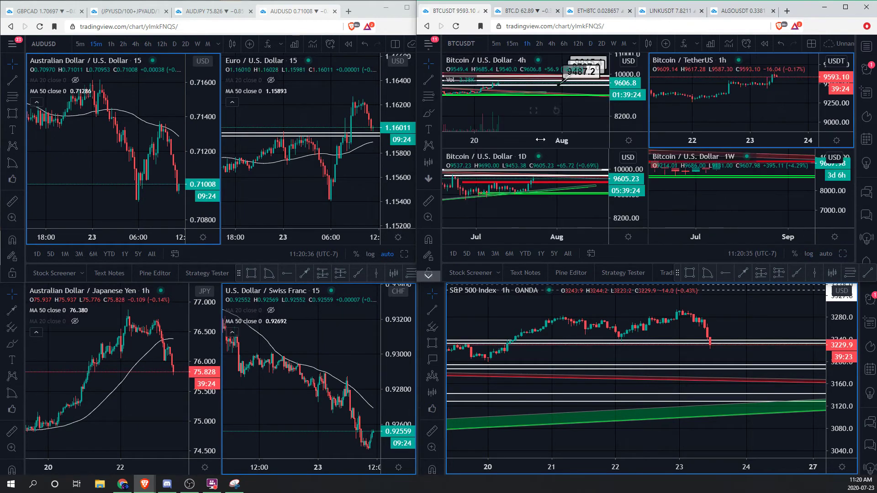
pyautogui.click(532, 112)
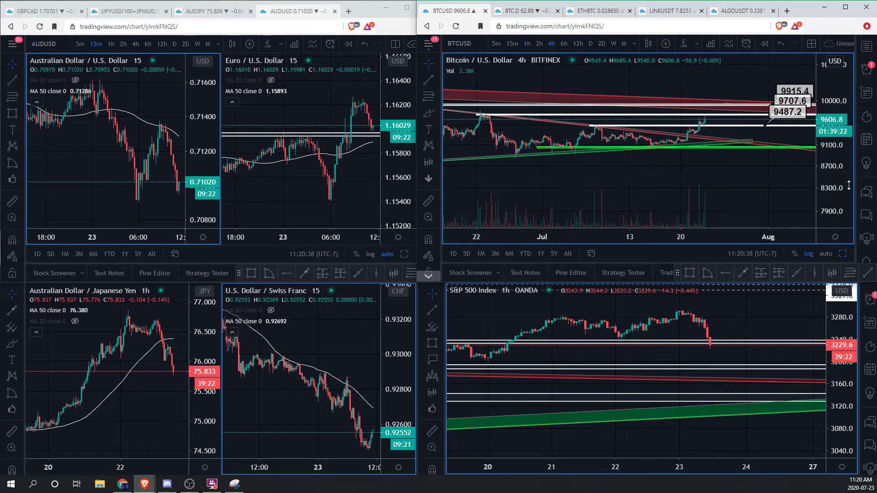
pyautogui.moveTo(850, 184); pyautogui.dragTo(849, 81)
pyautogui.moveTo(785, 128); pyautogui.dragTo(826, 167)
pyautogui.moveTo(765, 184); pyautogui.dragTo(774, 186)
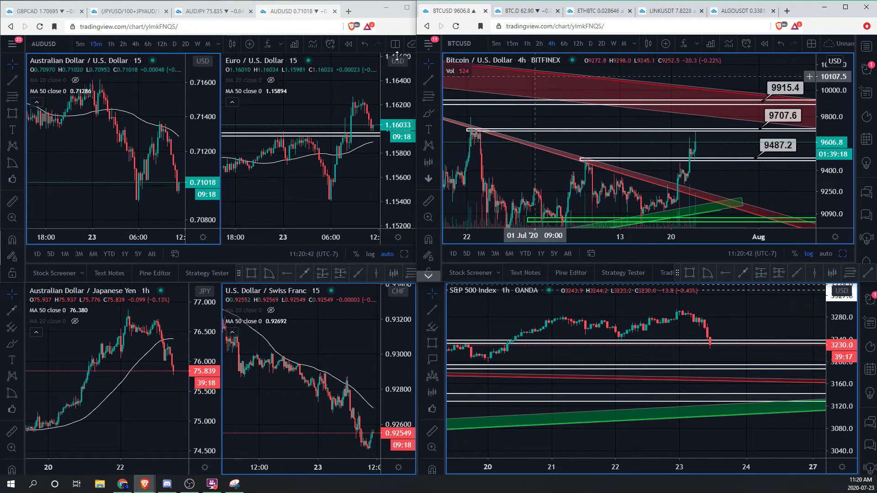